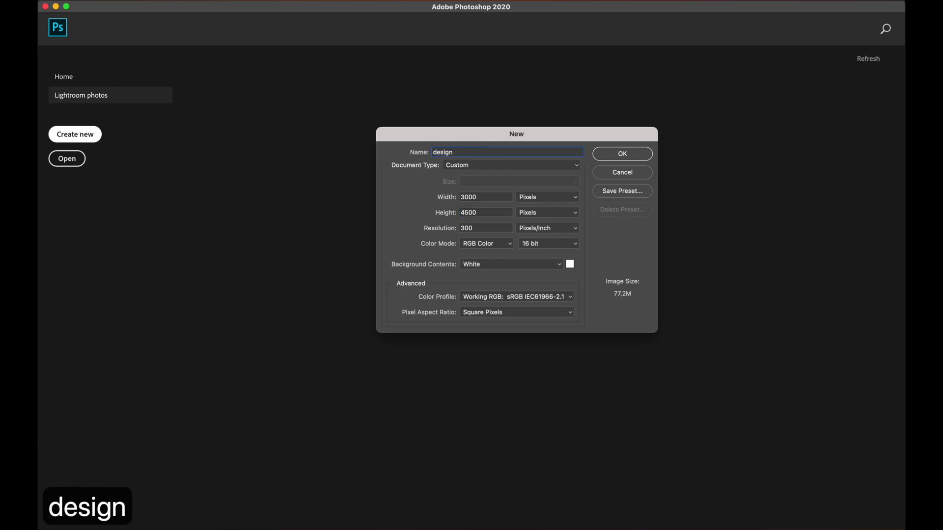
- Create the new 3000 x 4500 px RGB document design01 at 300 pixels/inch, 16 bit, with white background contents
{"action": "left_click", "coordinate": [622, 154]}
{"action": "key", "text": "super+0"}
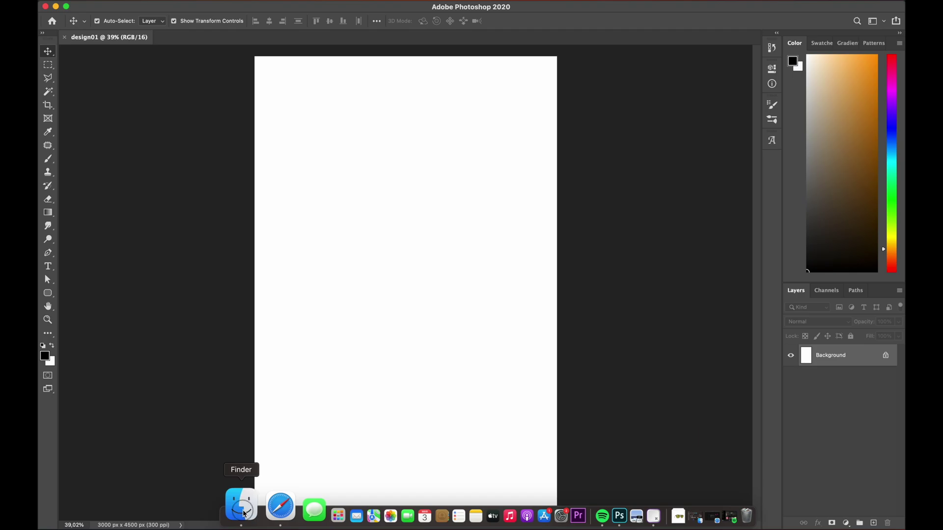
- Switch to Finder and place the Human%20Skull.J16.2k copy and RIB2 images from the ASSETS folder in the document
{"action": "left_click", "coordinate": [242, 507]}
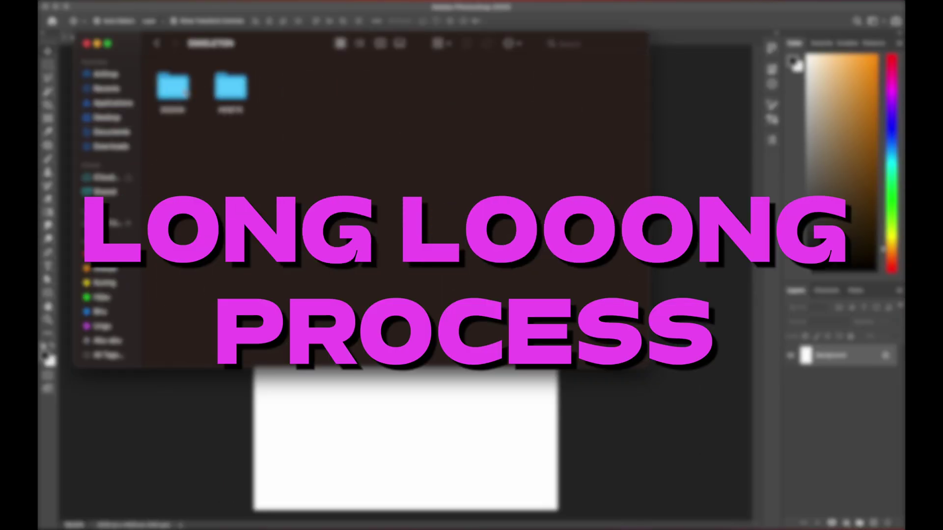
{"action": "double_click", "coordinate": [230, 90]}
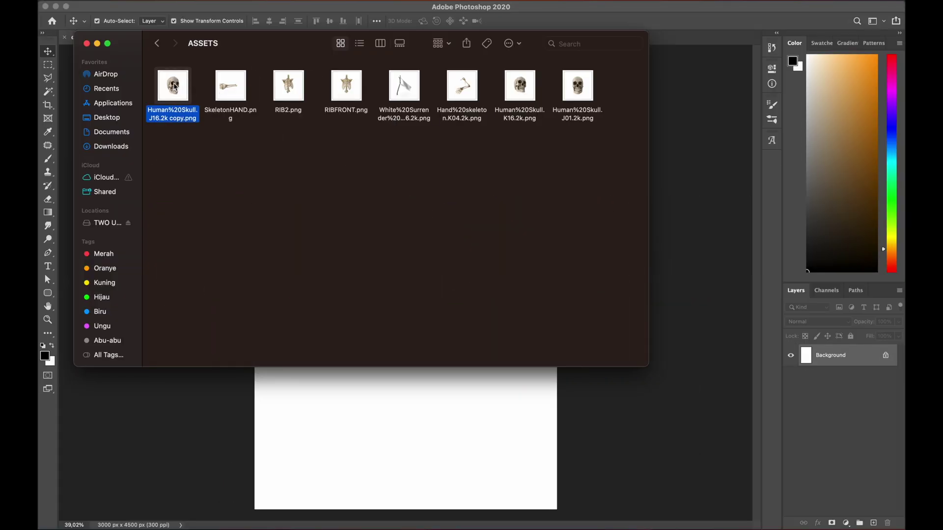
{"action": "left_click_drag", "start_coordinate": [291, 88], "coordinate": [405, 432]}
{"action": "key", "text": "Return"}
{"action": "key", "text": "Return"}
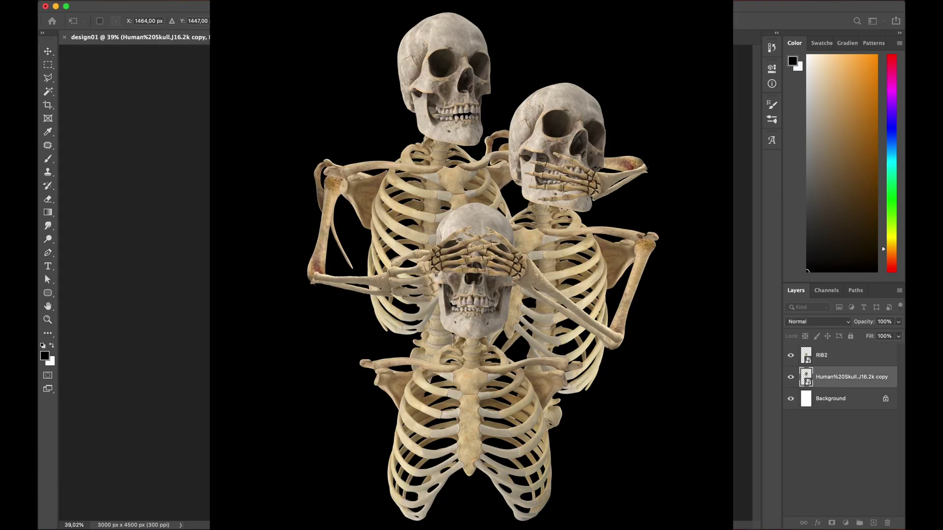
{"action": "key", "text": "Return"}
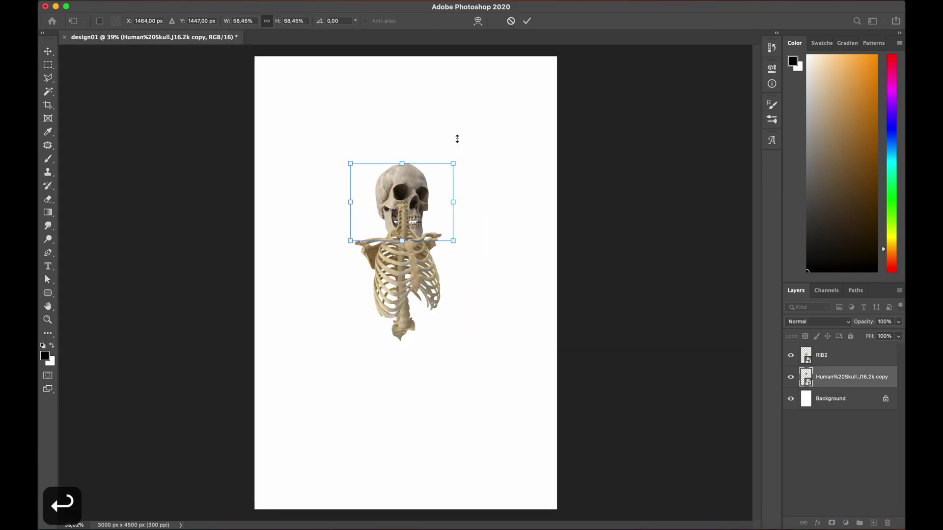
- Bring the skull in front of the ribcage and fit them together by moving the ribcage and scaling down the skull
{"action": "key", "text": "ctrl+bracketright"}
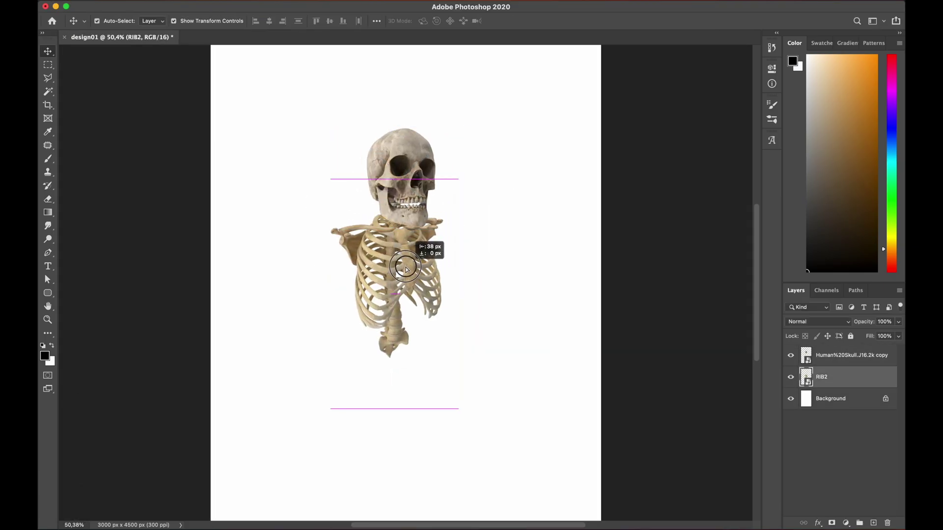
{"action": "left_click_drag", "start_coordinate": [421, 249], "coordinate": [403, 269]}
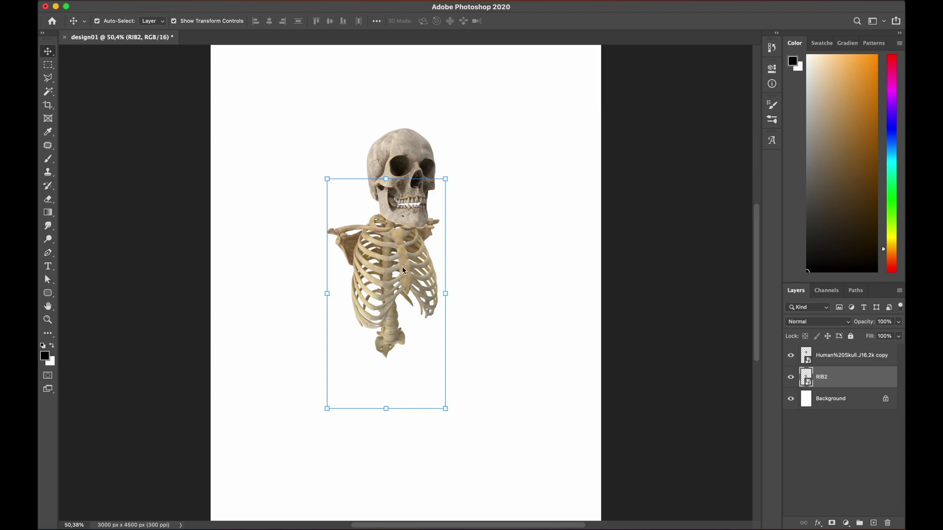
{"action": "left_click", "coordinate": [421, 151]}
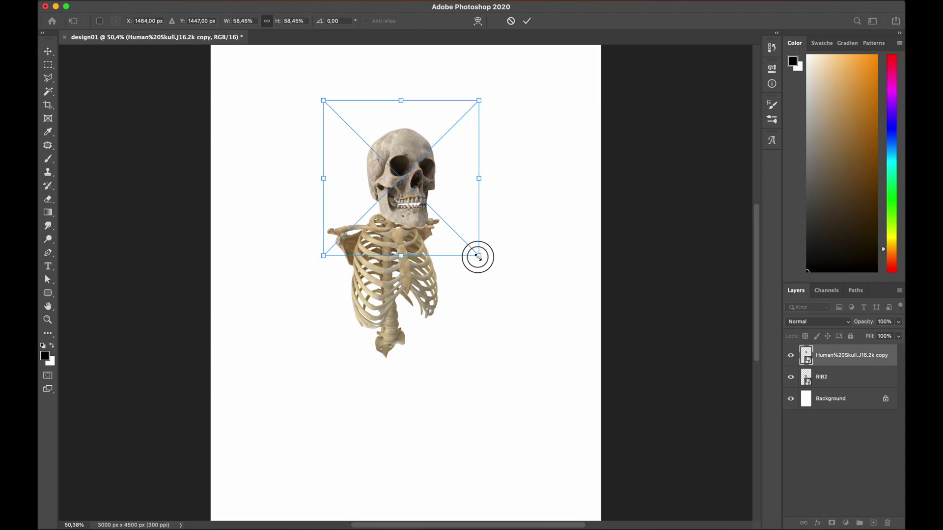
{"action": "left_click_drag", "start_coordinate": [478, 257], "coordinate": [464, 241]}
{"action": "key", "text": "Return"}
- Distort the RIB2 ribcage slightly at its upper right corner to fit beneath the skull
{"action": "left_click", "coordinate": [423, 261]}
{"action": "left_click_drag", "start_coordinate": [526, 149], "coordinate": [530, 154]}
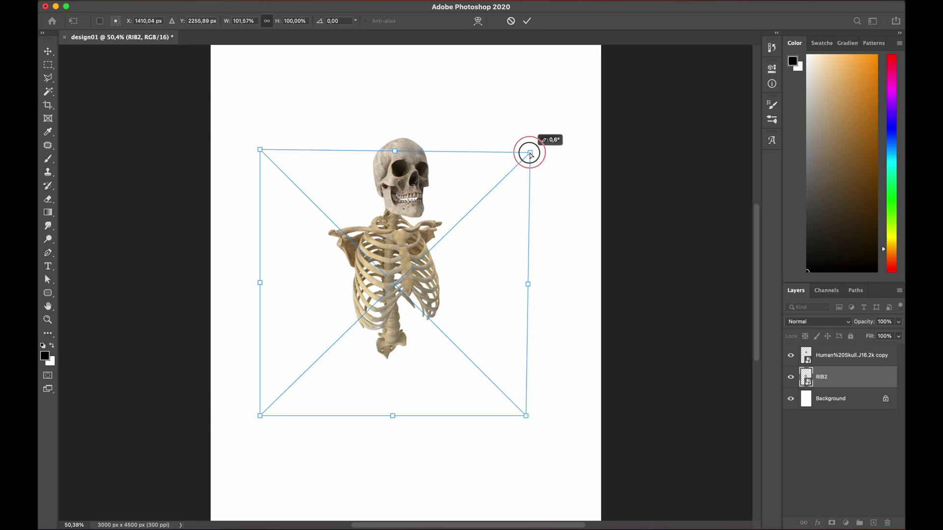
{"action": "key", "text": "Return"}
{"action": "left_click", "coordinate": [531, 161]}
- Place Human%20Skull.K16.2k from Finder's ASSETS folder, scaled down to the lower right of the first skull
{"action": "left_click", "coordinate": [245, 509]}
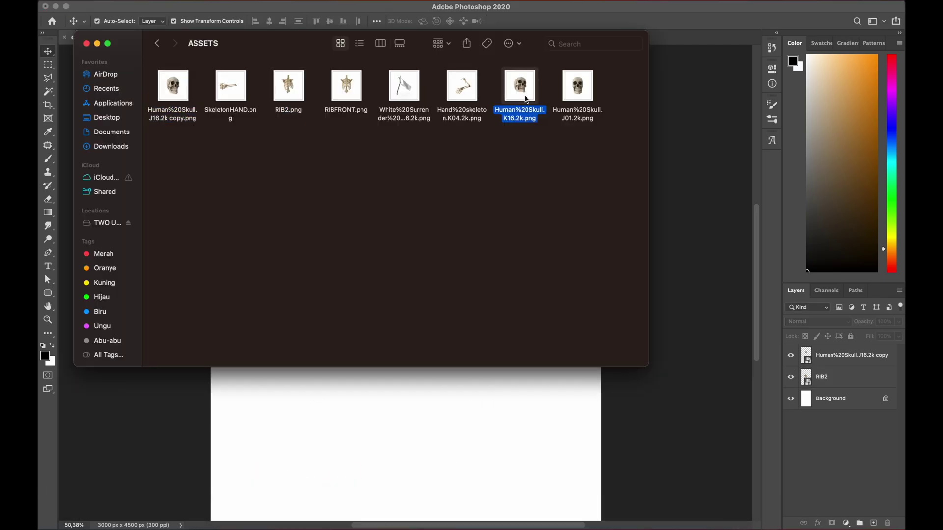
{"action": "left_click_drag", "start_coordinate": [524, 92], "coordinate": [437, 398]}
{"action": "key", "text": "Return"}
{"action": "left_click", "coordinate": [466, 199]}
{"action": "left_click_drag", "start_coordinate": [541, 149], "coordinate": [475, 227]}
{"action": "left_click_drag", "start_coordinate": [411, 280], "coordinate": [456, 225]}
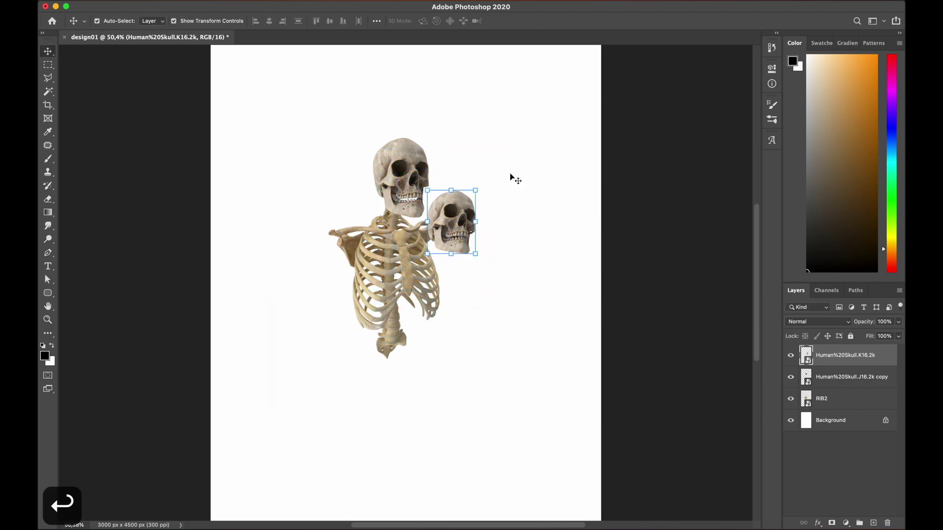
- Enlarge the second skull, rotate it slightly clockwise, and position it over the ribcage's right shoulder area
{"action": "scroll", "coordinate": [472, 202], "scroll_direction": "up", "scroll_amount": 1}
{"action": "left_click", "coordinate": [481, 182]}
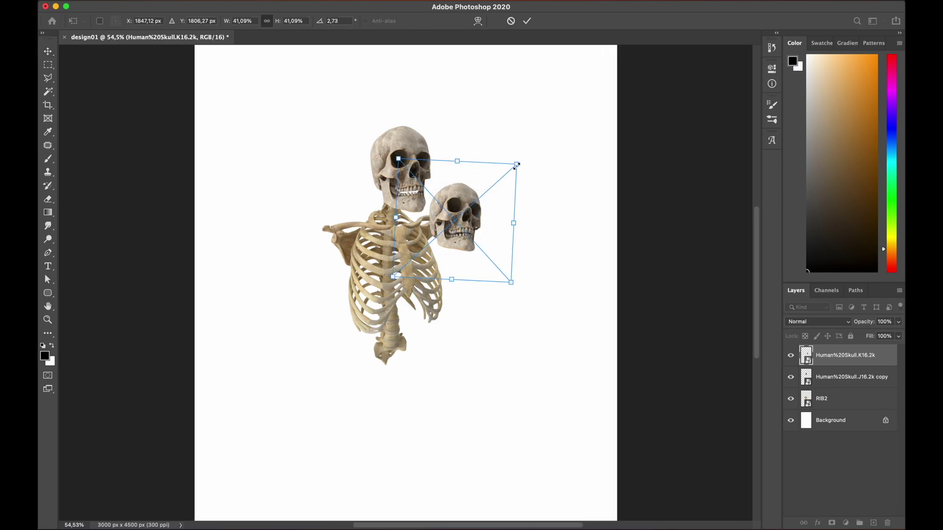
{"action": "left_click_drag", "start_coordinate": [473, 213], "coordinate": [479, 209]}
{"action": "key", "text": "Return"}
- Duplicate the RIB2 ribcage, move the copy below the second skull, and flip it horizontally
{"action": "left_click", "coordinate": [368, 294]}
{"action": "key", "text": "super+j"}
{"action": "left_click_drag", "start_coordinate": [387, 282], "coordinate": [458, 339]}
{"action": "left_click", "coordinate": [505, 314]}
{"action": "right_click", "coordinate": [593, 300]}
{"action": "left_click", "coordinate": [620, 493]}
- Adjust the corners of the flipped ribcage copy and shift it right, beneath the second skull
{"action": "left_click_drag", "start_coordinate": [600, 166], "coordinate": [611, 177]}
{"action": "left_click_drag", "start_coordinate": [483, 294], "coordinate": [478, 301]}
{"action": "left_click_drag", "start_coordinate": [577, 477], "coordinate": [565, 465]}
{"action": "key", "text": "Return"}
{"action": "key", "text": "super+z"}
{"action": "left_click_drag", "start_coordinate": [434, 295], "coordinate": [478, 291]}
- Distort the corners of the RIB2 copy to tilt the flipped ribcage
{"action": "left_click", "coordinate": [516, 211]}
{"action": "left_click_drag", "start_coordinate": [594, 190], "coordinate": [598, 185]}
{"action": "left_click_drag", "start_coordinate": [315, 171], "coordinate": [317, 178]}
{"action": "mouse_move", "coordinate": [298, 442]}
{"action": "left_mouse_down"}
{"action": "mouse_move", "coordinate": [297, 454]}
{"action": "mouse_move", "coordinate": [288, 440]}
{"action": "left_mouse_up"}
{"action": "key", "text": "Return"}
- Warp the RIB2 copy with a 3 x 3 grid and pull in its upper right corner
{"action": "left_click", "coordinate": [516, 211]}
{"action": "left_click", "coordinate": [478, 21]}
{"action": "left_click", "coordinate": [215, 23]}
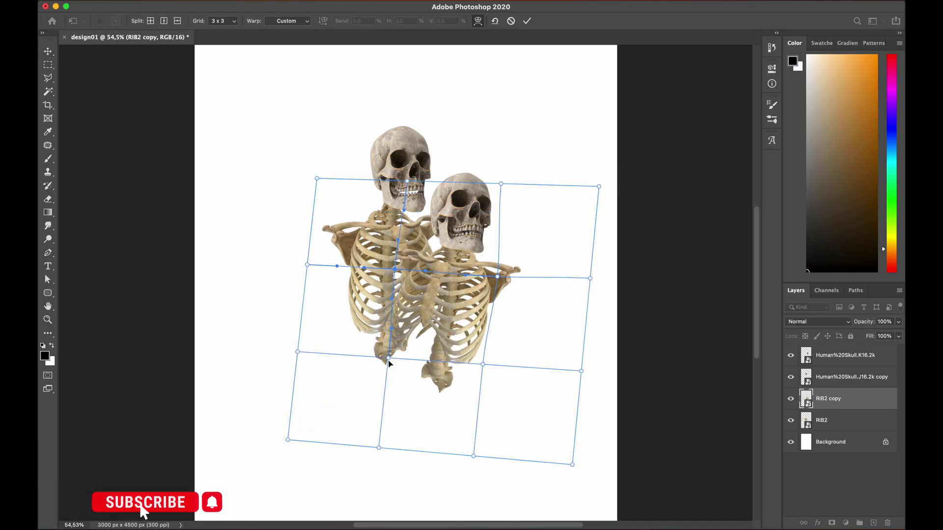
{"action": "left_click_drag", "start_coordinate": [492, 363], "coordinate": [488, 374]}
{"action": "left_click", "coordinate": [497, 278]}
{"action": "key", "text": "Return"}
{"action": "left_click", "coordinate": [526, 212]}
{"action": "left_click_drag", "start_coordinate": [597, 187], "coordinate": [589, 192]}
{"action": "key", "text": "Return"}
- Adjust the second skull's transform and nudge it right so it sits on the flipped ribcage's neck
{"action": "left_click", "coordinate": [481, 197]}
{"action": "left_click", "coordinate": [511, 162]}
{"action": "left_click", "coordinate": [483, 201]}
{"action": "left_click_drag", "start_coordinate": [551, 145], "coordinate": [553, 151]}
{"action": "key", "text": "shift+Right"}
{"action": "key", "text": "shift+Right"}
{"action": "key", "text": "Return"}
{"action": "left_click", "coordinate": [536, 152]}
- Place Human%20Skull.J01.2k from Finder's ASSETS folder, scaled down as the front skull below the other two
{"action": "left_click", "coordinate": [210, 512]}
{"action": "left_click_drag", "start_coordinate": [579, 93], "coordinate": [579, 412]}
{"action": "key", "text": "Return"}
{"action": "left_click_drag", "start_coordinate": [549, 139], "coordinate": [469, 220]}
{"action": "left_click_drag", "start_coordinate": [401, 268], "coordinate": [416, 296]}
{"action": "left_click_drag", "start_coordinate": [491, 241], "coordinate": [490, 248]}
{"action": "key", "text": "Return"}
{"action": "left_click_drag", "start_coordinate": [353, 372], "coordinate": [356, 367]}
{"action": "key", "text": "Return"}
- Place the RIBFRONT image from Finder's ASSETS folder beneath the front skull and adjust its stacking order
{"action": "left_click", "coordinate": [234, 509]}
{"action": "left_click_drag", "start_coordinate": [338, 89], "coordinate": [346, 413]}
{"action": "key", "text": "Return"}
{"action": "left_click_drag", "start_coordinate": [426, 255], "coordinate": [440, 407]}
{"action": "key", "text": "super+bracketleft"}
{"action": "key", "text": "super+z"}
- Widen the front ribcage slightly and move it down together with the front skull
{"action": "left_click_drag", "start_coordinate": [561, 431], "coordinate": [581, 428]}
{"action": "key", "text": "Return"}
{"action": "left_click", "coordinate": [421, 321], "text": "shift"}
{"action": "left_click_drag", "start_coordinate": [434, 385], "coordinate": [433, 390]}
- Shift the second skull slightly right and distort the corners of the RIB2 copy to fit under it
{"action": "left_click", "coordinate": [470, 221]}
{"action": "left_click_drag", "start_coordinate": [477, 288], "coordinate": [486, 288]}
{"action": "left_click", "coordinate": [479, 319]}
{"action": "key", "text": "super+t"}
{"action": "left_click_drag", "start_coordinate": [571, 460], "coordinate": [588, 448]}
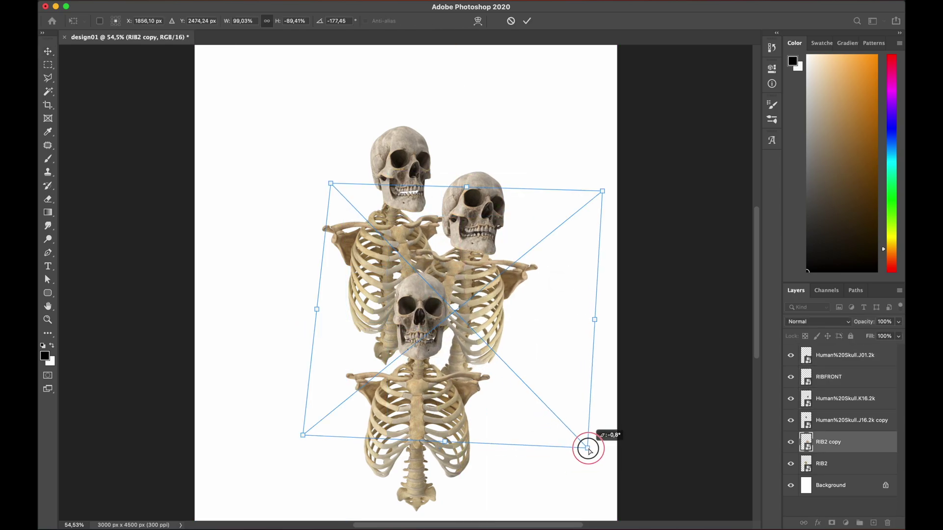
{"action": "left_click_drag", "start_coordinate": [303, 436], "coordinate": [302, 449]}
{"action": "left_click_drag", "start_coordinate": [330, 183], "coordinate": [321, 182]}
{"action": "key", "text": "Return"}
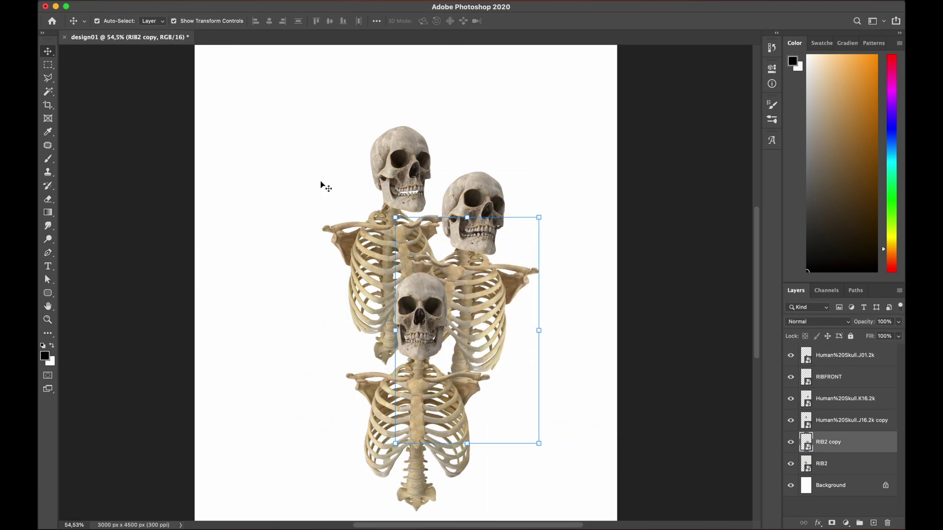
- Move the front skull and front ribcage slightly up together
{"action": "left_click", "coordinate": [420, 322]}
{"action": "left_click", "coordinate": [417, 393], "text": "shift"}
{"action": "left_click_drag", "start_coordinate": [418, 393], "coordinate": [417, 387]}
- Select all three skeletons, enlarge them together, and reposition the group on the canvas
{"action": "left_click", "coordinate": [479, 282]}
{"action": "scroll", "coordinate": [479, 282], "scroll_direction": "down", "scroll_amount": 3}
{"action": "left_click_drag", "start_coordinate": [315, 137], "coordinate": [492, 436]}
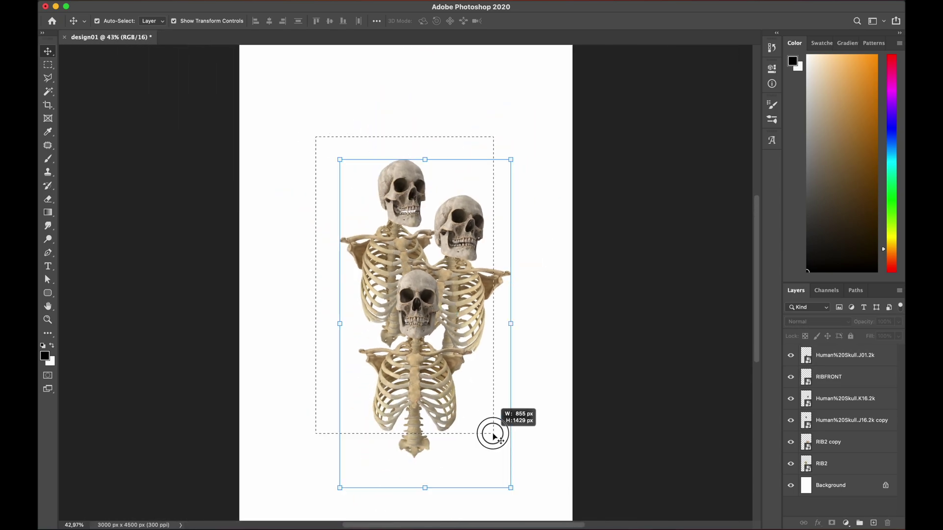
{"action": "left_click_drag", "start_coordinate": [511, 488], "coordinate": [533, 527]}
{"action": "left_click_drag", "start_coordinate": [470, 291], "coordinate": [464, 286]}
{"action": "key", "text": "Return"}
- Place Hand%20skeleton.K04.2k from Finder's ASSETS folder and rotate the arm across the front skull
{"action": "left_click", "coordinate": [229, 513]}
{"action": "left_click_drag", "start_coordinate": [464, 90], "coordinate": [417, 447]}
{"action": "key", "text": "Return"}
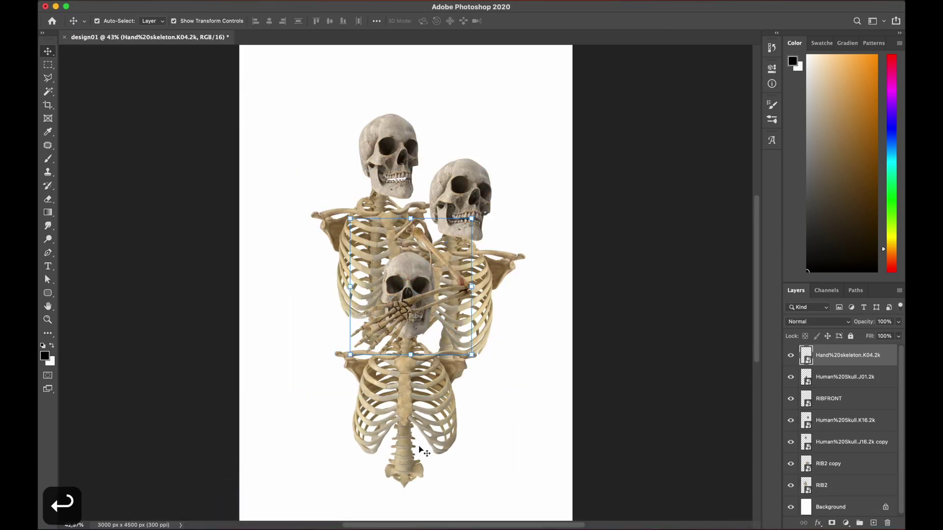
{"action": "scroll", "coordinate": [411, 284], "scroll_direction": "up", "scroll_amount": 5}
{"action": "key", "text": "super+t"}
{"action": "left_click_drag", "start_coordinate": [608, 95], "coordinate": [652, 236]}
{"action": "key", "text": "Return"}
- Hide the Hand%20skeleton.K04.2k layer
{"action": "left_click", "coordinate": [589, 277]}
{"action": "left_click", "coordinate": [848, 355]}
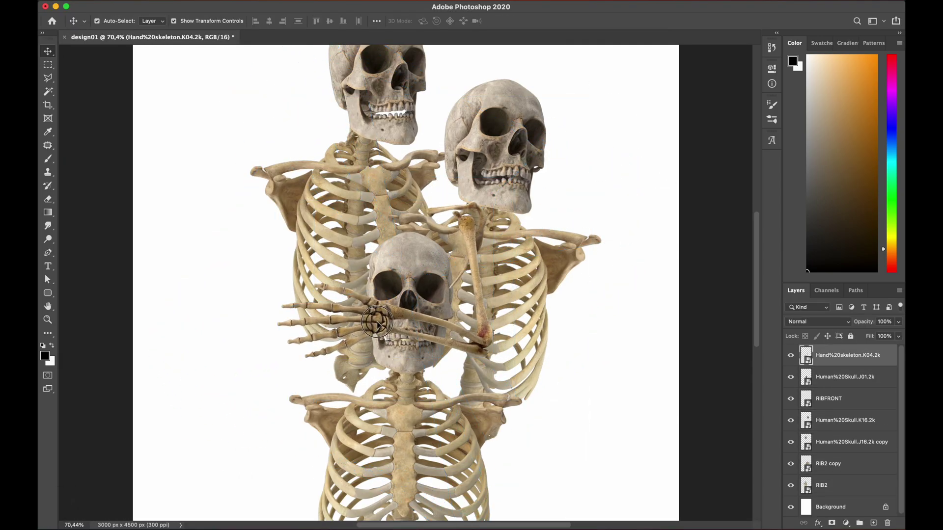
{"action": "left_click", "coordinate": [791, 356]}
- Place SkeletonHAND from Finder's ASSETS folder, scale it down, and move it beside the front skull
{"action": "left_click", "coordinate": [249, 512]}
{"action": "left_click_drag", "start_coordinate": [464, 207], "coordinate": [415, 444]}
{"action": "key", "text": "Return"}
{"action": "key", "text": "super+t"}
{"action": "key", "text": "Return"}
{"action": "left_click_drag", "start_coordinate": [520, 287], "coordinate": [374, 280]}
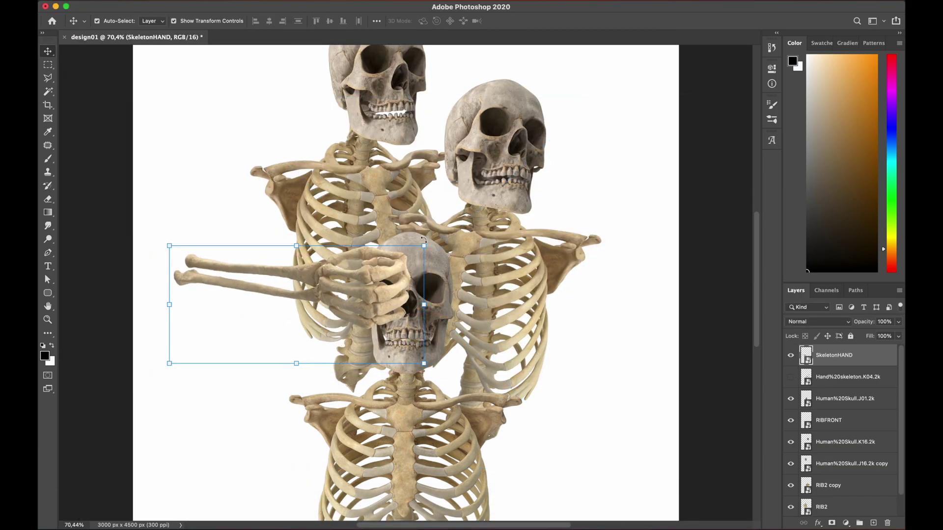
{"action": "key", "text": "super+t"}
{"action": "key", "text": "Return"}
{"action": "left_click_drag", "start_coordinate": [300, 269], "coordinate": [266, 324]}
- Position the skeleton hand on the blank area left of the ribcages and rasterize its layer
{"action": "scroll", "coordinate": [267, 314], "scroll_direction": "up", "scroll_amount": 6}
{"action": "left_click_drag", "start_coordinate": [400, 358], "coordinate": [496, 211]}
{"action": "left_click_drag", "start_coordinate": [526, 242], "coordinate": [473, 301]}
{"action": "right_click", "coordinate": [828, 357]}
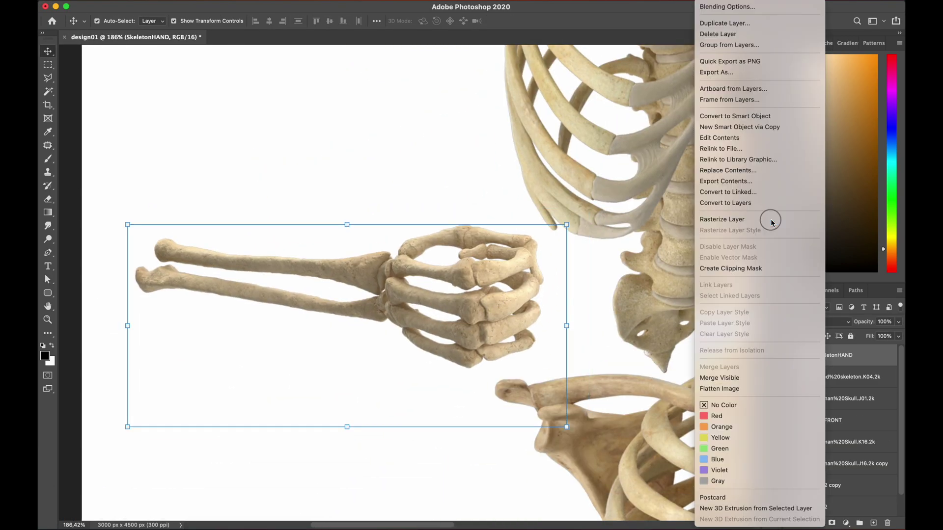
{"action": "left_click", "coordinate": [770, 219]}
- Trace the wrist joint between the hand and the two forearm bones with a Pen tool path
{"action": "scroll", "coordinate": [393, 283], "scroll_direction": "up", "scroll_amount": 8}
{"action": "key", "text": "p"}
{"action": "scroll", "coordinate": [335, 286], "scroll_direction": "up", "scroll_amount": 4}
{"action": "left_click_drag", "start_coordinate": [458, 134], "coordinate": [447, 140]}
{"action": "left_click", "coordinate": [458, 135], "text": "alt"}
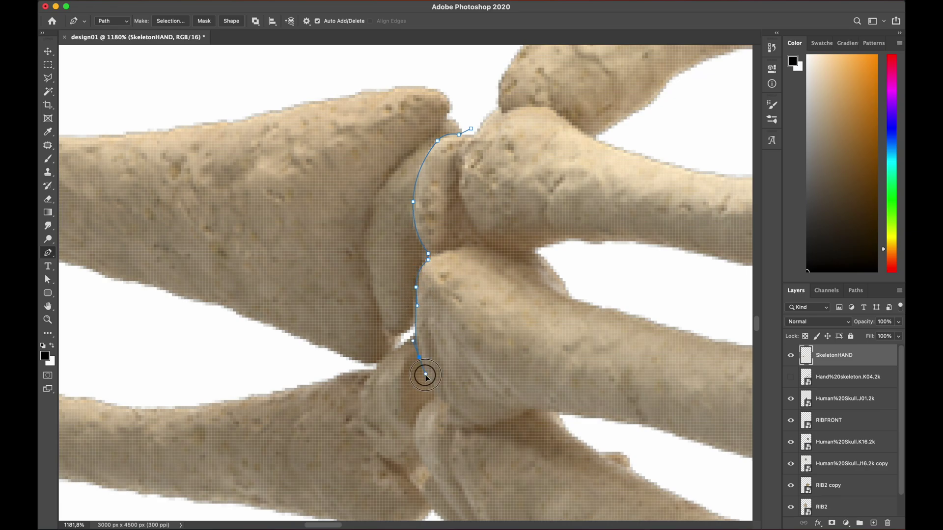
{"action": "left_click_drag", "start_coordinate": [425, 374], "coordinate": [426, 376]}
{"action": "left_click", "coordinate": [418, 357], "text": "alt"}
{"action": "left_click", "coordinate": [440, 397]}
{"action": "left_click_drag", "start_coordinate": [416, 454], "coordinate": [443, 376]}
{"action": "left_click", "coordinate": [437, 400]}
{"action": "left_click", "coordinate": [463, 436]}
{"action": "left_click", "coordinate": [470, 464]}
- Continue the path in straight segments around the outside of the hand to enclose it
{"action": "scroll", "coordinate": [471, 467], "scroll_direction": "down", "scroll_amount": 8}
{"action": "left_click", "coordinate": [455, 420]}
{"action": "left_click", "coordinate": [520, 453]}
{"action": "left_click", "coordinate": [599, 403]}
{"action": "left_click", "coordinate": [695, 362]}
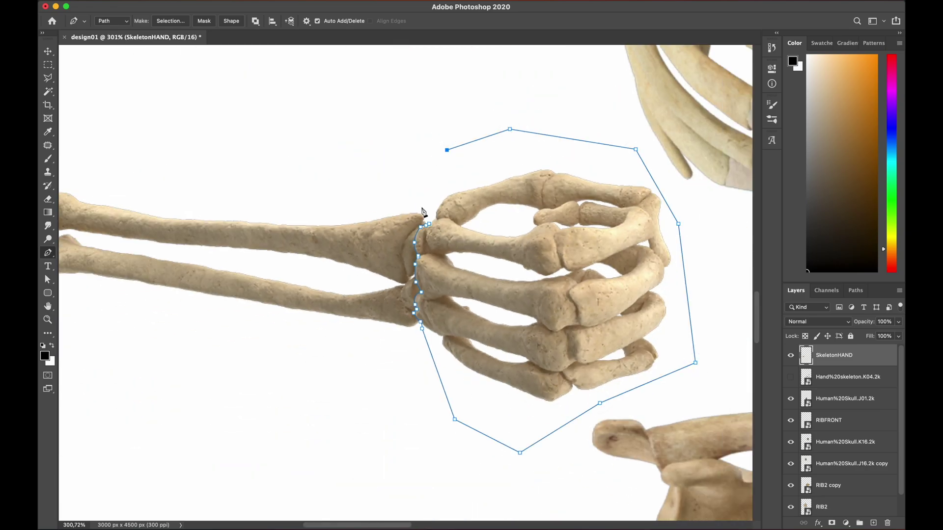
- Convert the path to a selection, cut the hand onto its own layer, and move it away from the forearm
{"action": "key", "text": "super+Return"}
{"action": "left_click", "coordinate": [47, 65]}
{"action": "right_click", "coordinate": [470, 235]}
{"action": "left_click", "coordinate": [494, 329]}
{"action": "left_click", "coordinate": [47, 51]}
{"action": "left_click_drag", "start_coordinate": [479, 244], "coordinate": [513, 244]}
- Cut the lasso-selected lower forearm bone from the SkeletonHAND layer onto its own layer
{"action": "scroll", "coordinate": [512, 244], "scroll_direction": "left", "scroll_amount": 5}
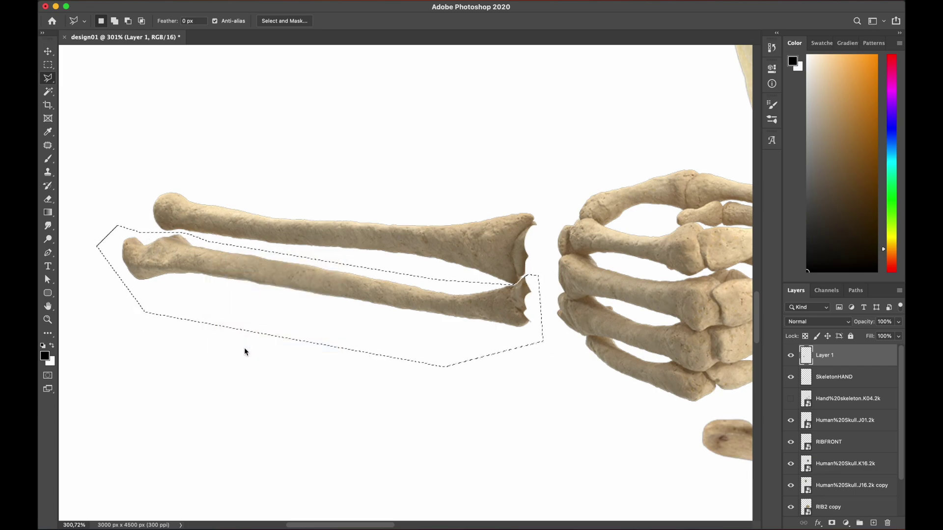
{"action": "left_click", "coordinate": [833, 377]}
{"action": "right_click", "coordinate": [408, 292]}
{"action": "left_click", "coordinate": [435, 386]}
- Move the lower forearm bone down, apart from the upper forearm bone
{"action": "scroll", "coordinate": [335, 262], "scroll_direction": "down", "scroll_amount": 6}
{"action": "left_click", "coordinate": [471, 276]}
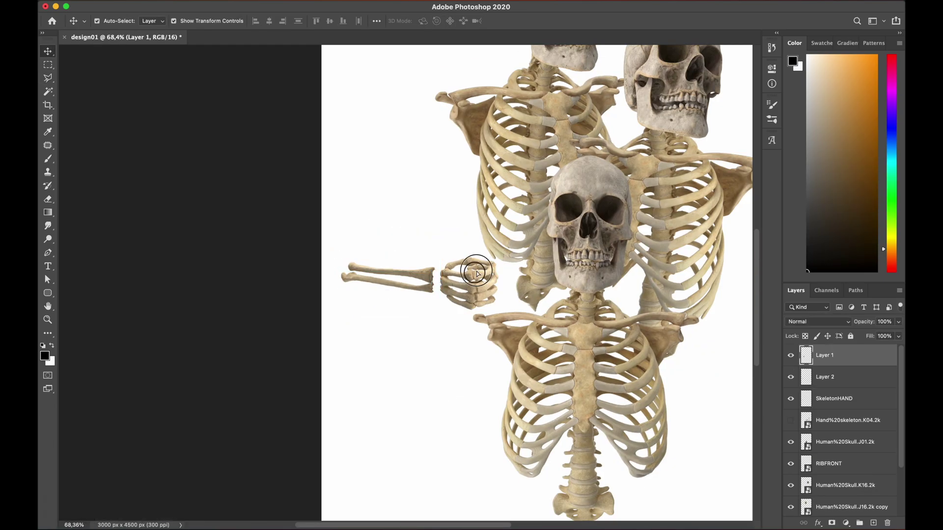
{"action": "left_click_drag", "start_coordinate": [396, 286], "coordinate": [397, 324]}
- Enlarge the cut-out hand beside the front skull and send its layer several levels backward
{"action": "left_click", "coordinate": [512, 229]}
{"action": "left_click_drag", "start_coordinate": [547, 193], "coordinate": [554, 202]}
{"action": "key", "text": "Return"}
{"action": "key", "text": "super+["}
{"action": "key", "text": "super+["}
{"action": "key", "text": "super+["}
{"action": "key", "text": "super+["}
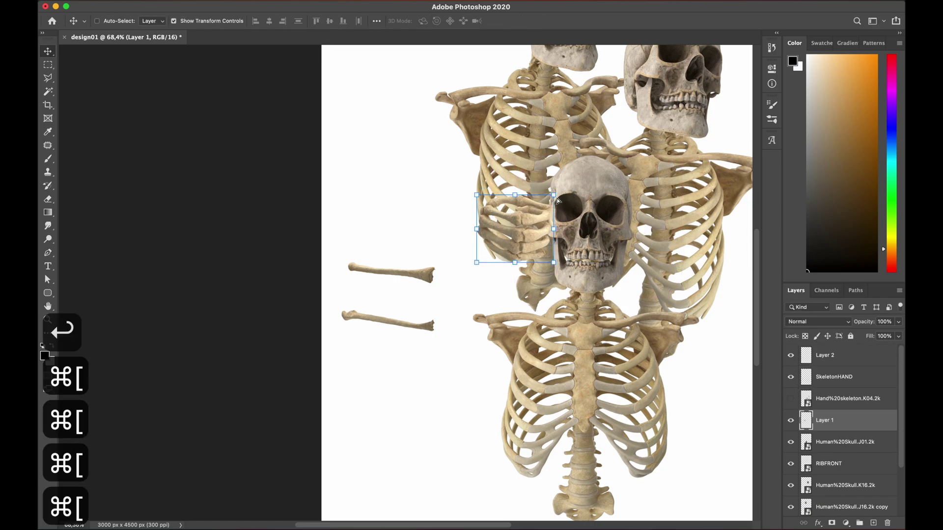
- Rotate and skew the cut-out hand behind the front skull by about 8.3°
{"action": "scroll", "coordinate": [447, 271], "scroll_direction": "down", "scroll_amount": 2}
{"action": "left_click", "coordinate": [447, 270]}
{"action": "scroll", "coordinate": [457, 270], "scroll_direction": "up", "scroll_amount": 2}
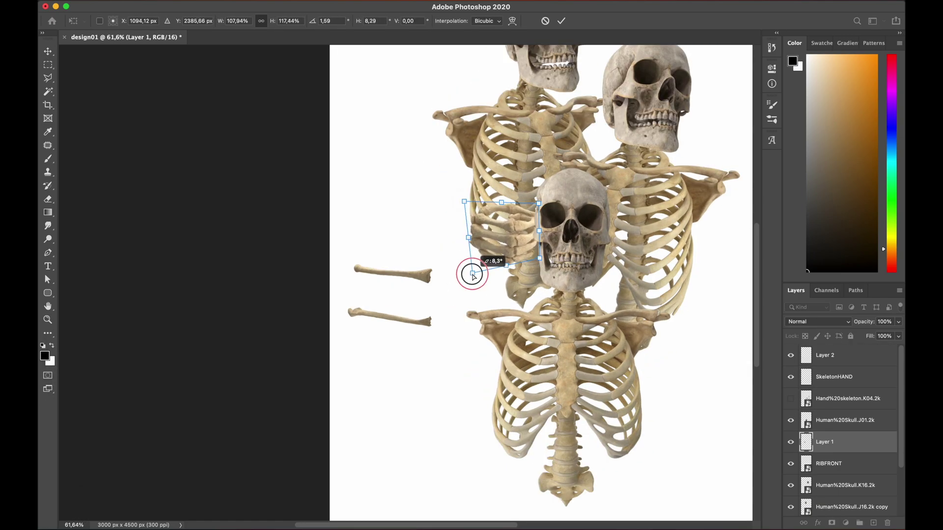
{"action": "key", "text": "Return"}
- Move the upper forearm bone up and delete the leftover area below it with a rectangular selection
{"action": "left_click_drag", "start_coordinate": [423, 275], "coordinate": [427, 248]}
{"action": "key", "text": "m"}
{"action": "left_click_drag", "start_coordinate": [485, 349], "coordinate": [300, 252]}
{"action": "key", "text": "BackSpace"}
{"action": "key", "text": "super+d"}
{"action": "key", "text": "v"}
{"action": "key", "text": "Return"}
- Move, rotate and reshape the upper forearm bone so it joins the wrist of the hand beside the front skull
{"action": "scroll", "coordinate": [404, 282], "scroll_direction": "up", "scroll_amount": 3}
{"action": "left_click_drag", "start_coordinate": [446, 237], "coordinate": [490, 193]}
{"action": "left_click_drag", "start_coordinate": [602, 188], "coordinate": [599, 219]}
{"action": "left_click_drag", "start_coordinate": [443, 190], "coordinate": [468, 199]}
{"action": "key", "text": "Return"}
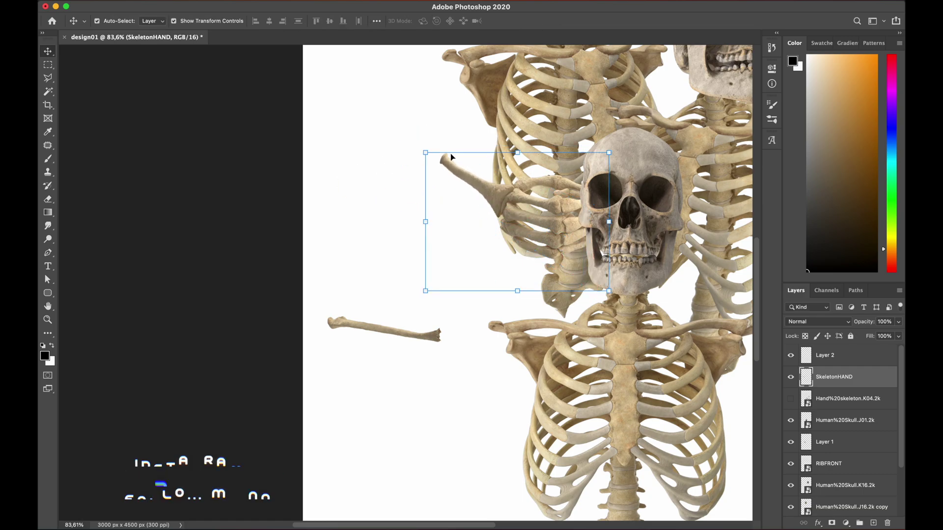
- Move the lower forearm bone to the wrist and transform it to run beneath the upper forearm bone
{"action": "scroll", "coordinate": [406, 283], "scroll_direction": "down", "scroll_amount": 2}
{"action": "left_click_drag", "start_coordinate": [359, 320], "coordinate": [408, 225]}
{"action": "key", "text": "super+t"}
{"action": "scroll", "coordinate": [407, 283], "scroll_direction": "up", "scroll_amount": 4}
{"action": "left_click_drag", "start_coordinate": [379, 177], "coordinate": [452, 119]}
{"action": "left_click_drag", "start_coordinate": [379, 213], "coordinate": [425, 147]}
{"action": "left_click_drag", "start_coordinate": [542, 216], "coordinate": [542, 215]}
{"action": "key", "text": "Return"}
{"action": "left_click_drag", "start_coordinate": [436, 118], "coordinate": [442, 107]}
{"action": "key", "text": "Return"}
- Send Layer 2 behind the SkeletonHAND layer and warp the lower forearm bone's end to meet the wrist
{"action": "key", "text": "super+bracketleft"}
{"action": "scroll", "coordinate": [531, 130], "scroll_direction": "up", "scroll_amount": 4}
{"action": "key", "text": "super+t"}
{"action": "right_click", "coordinate": [532, 130]}
{"action": "left_click", "coordinate": [535, 184]}
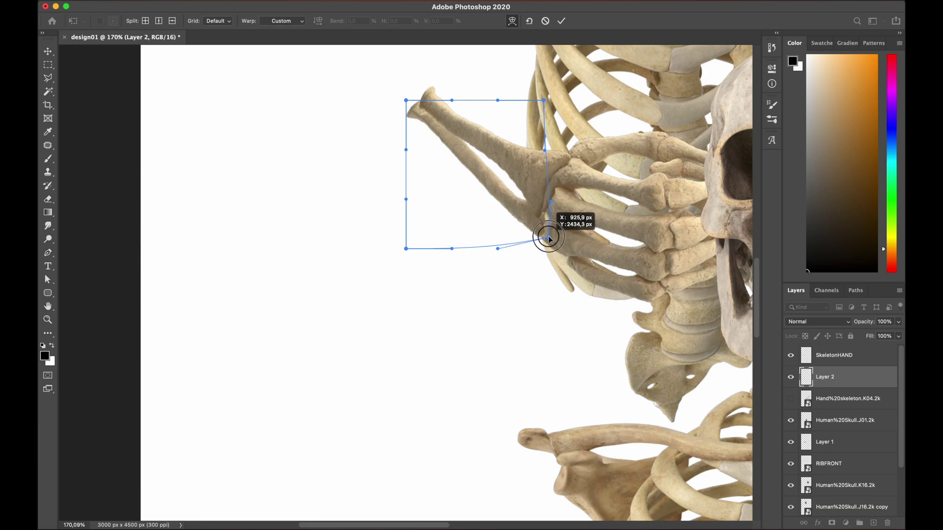
{"action": "key", "text": "Return"}
- Select both forearm bones together and stretch and skew them outward from the wrist
{"action": "scroll", "coordinate": [450, 160], "scroll_direction": "down", "scroll_amount": 4}
{"action": "left_click_drag", "start_coordinate": [409, 176], "coordinate": [402, 147]}
{"action": "scroll", "coordinate": [450, 160], "scroll_direction": "up", "scroll_amount": 2}
{"action": "left_click", "coordinate": [540, 224], "text": "shift"}
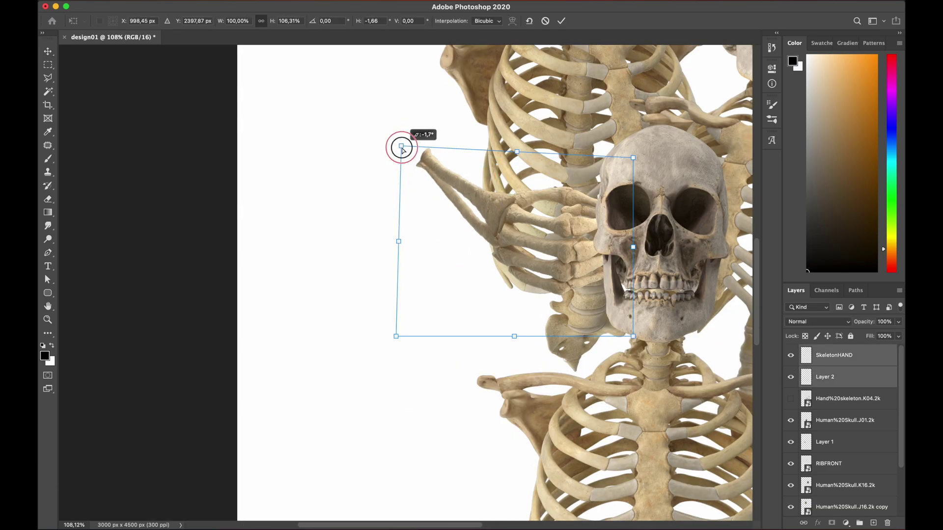
{"action": "left_click_drag", "start_coordinate": [396, 336], "coordinate": [400, 339]}
{"action": "key", "text": "Return"}
{"action": "scroll", "coordinate": [361, 275], "scroll_direction": "down", "scroll_amount": 4}
{"action": "scroll", "coordinate": [361, 275], "scroll_direction": "up", "scroll_amount": 4}
{"action": "left_click_drag", "start_coordinate": [375, 227], "coordinate": [353, 216]}
{"action": "left_click_drag", "start_coordinate": [388, 453], "coordinate": [388, 454]}
{"action": "key", "text": "Return"}
- Bring the front skull and the RIBFRONT ribcage layers to the top of the layer stack
{"action": "scroll", "coordinate": [507, 314], "scroll_direction": "down", "scroll_amount": 5}
{"action": "left_click", "coordinate": [506, 295], "text": "shift"}
{"action": "key", "text": "super+shift+bracketright"}
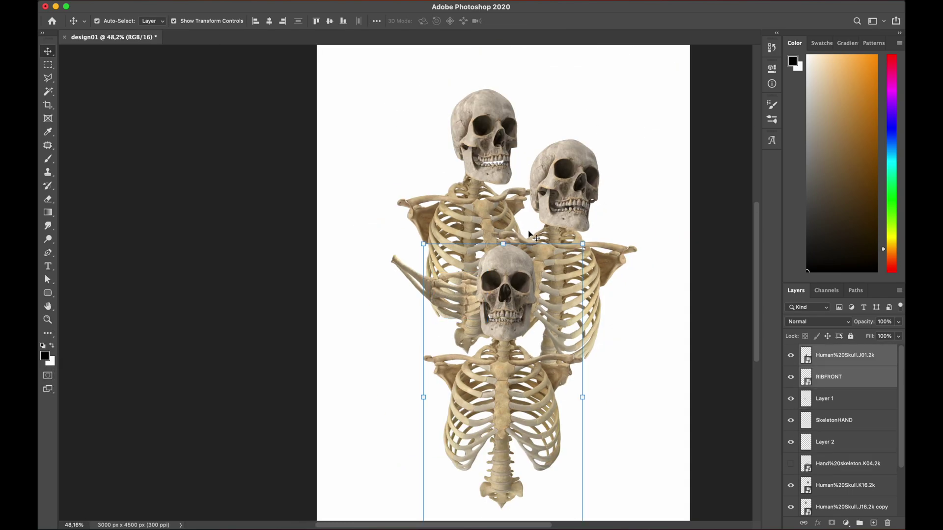
- Nudge the hand beside the front skull to the left
{"action": "scroll", "coordinate": [553, 258], "scroll_direction": "up", "scroll_amount": 3}
{"action": "left_click", "coordinate": [417, 309]}
{"action": "key", "text": "Return"}
{"action": "key", "text": "shift+Left"}
{"action": "key", "text": "shift+Left"}
- Select Layer 1, SkeletonHAND and Layer 2 together and reposition the whole hand and forearm beside the front skull
{"action": "left_click", "coordinate": [825, 442], "text": "shift"}
{"action": "left_click_drag", "start_coordinate": [491, 208], "coordinate": [483, 184]}
{"action": "key", "text": "Return"}
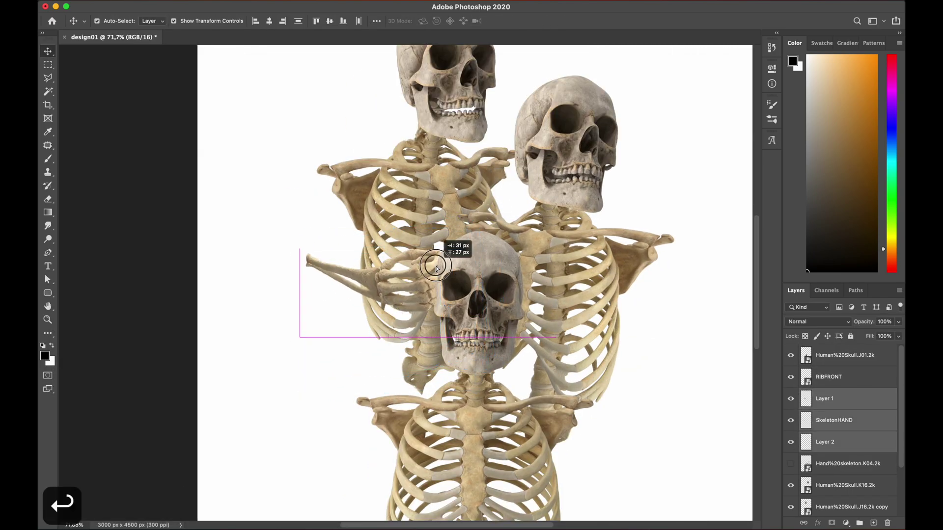
{"action": "left_click_drag", "start_coordinate": [429, 267], "coordinate": [428, 271]}
- Show the Hand skeleton layer, outline its upper arm and shoulder with the Pen tool, and convert the path to a selection
{"action": "scroll", "coordinate": [403, 284], "scroll_direction": "down", "scroll_amount": 3}
{"action": "left_click", "coordinate": [790, 463]}
{"action": "left_click", "coordinate": [847, 463]}
{"action": "scroll", "coordinate": [680, 275], "scroll_direction": "up", "scroll_amount": 10}
{"action": "left_click", "coordinate": [435, 173]}
{"action": "left_click", "coordinate": [429, 249]}
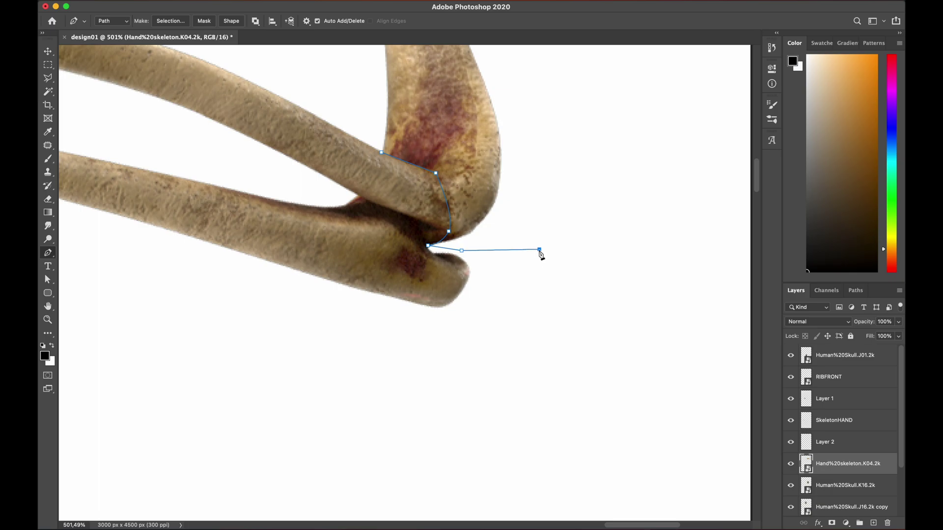
{"action": "scroll", "coordinate": [541, 253], "scroll_direction": "down", "scroll_amount": 6}
{"action": "left_click", "coordinate": [296, 298]}
{"action": "left_click", "coordinate": [406, 425]}
{"action": "key", "text": "super+Return"}
- Rasterize the Hand skeleton layer, cut the selected upper arm onto its own layer, and move it beside the skeletons
{"action": "right_click", "coordinate": [832, 463]}
{"action": "left_click", "coordinate": [731, 219]}
{"action": "key", "text": "super+shift+j"}
{"action": "left_click", "coordinate": [48, 51]}
{"action": "left_click_drag", "start_coordinate": [575, 220], "coordinate": [214, 436]}
- Flip the cut-out upper arm and shoulder horizontally and scale it down beside the rear skeleton
{"action": "key", "text": "super+t"}
{"action": "right_click", "coordinate": [239, 295]}
{"action": "left_click", "coordinate": [272, 508]}
{"action": "left_click_drag", "start_coordinate": [355, 139], "coordinate": [327, 174]}
{"action": "left_click_drag", "start_coordinate": [314, 238], "coordinate": [282, 209]}
{"action": "key", "text": "Return"}
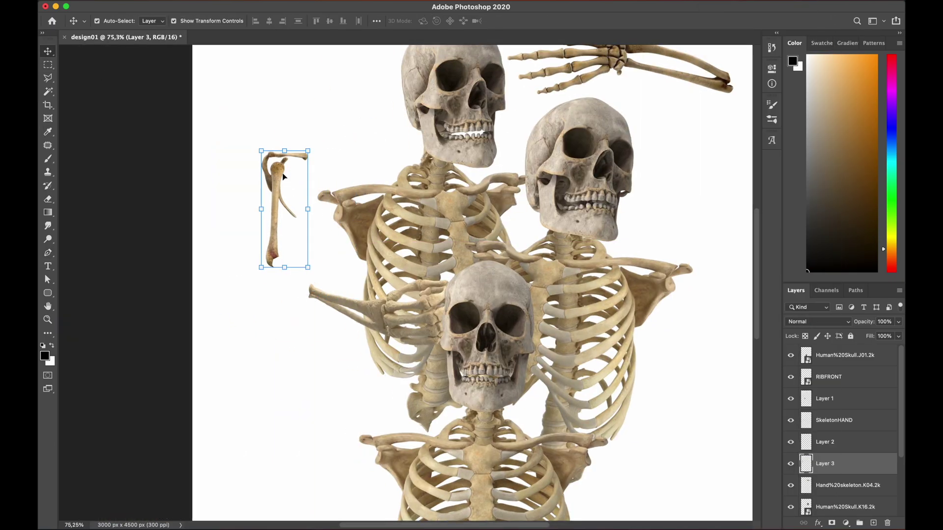
- Lasso the upper arm bone, cut it from the shoulder piece onto its own layer, and move it up
{"action": "scroll", "coordinate": [271, 231], "scroll_direction": "up", "scroll_amount": 8}
{"action": "left_click", "coordinate": [48, 78]}
{"action": "right_click", "coordinate": [278, 198]}
{"action": "left_click", "coordinate": [301, 291]}
{"action": "left_click", "coordinate": [48, 52]}
{"action": "left_click_drag", "start_coordinate": [278, 262], "coordinate": [278, 186]}
{"action": "key", "text": "Return"}
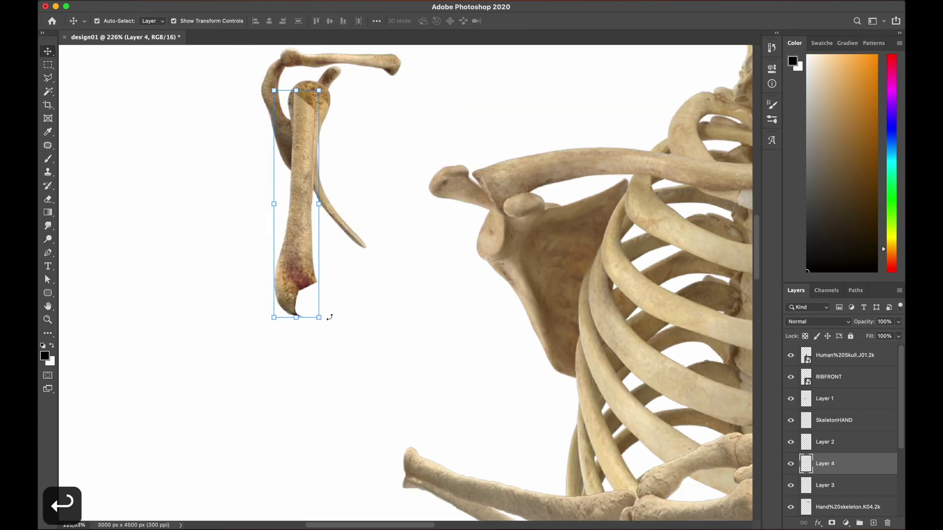
- Move and rotate the upper arm onto the rear skeleton's shoulder and send its layer five levels backward
{"action": "scroll", "coordinate": [328, 315], "scroll_direction": "down", "scroll_amount": 6}
{"action": "left_click_drag", "start_coordinate": [340, 200], "coordinate": [417, 265]}
{"action": "left_click_drag", "start_coordinate": [484, 211], "coordinate": [509, 200]}
{"action": "key", "text": "Return"}
{"action": "key", "text": "super+bracketleft"}
{"action": "key", "text": "super+bracketleft"}
{"action": "key", "text": "super+bracketleft"}
{"action": "key", "text": "super+bracketleft"}
{"action": "key", "text": "super+bracketleft"}
- Refine the position and shape of the upper arm and shoulder pieces against the rear ribcage
{"action": "left_click_drag", "start_coordinate": [433, 275], "coordinate": [433, 288]}
{"action": "left_click_drag", "start_coordinate": [510, 192], "coordinate": [518, 189]}
{"action": "scroll", "coordinate": [410, 276], "scroll_direction": "down", "scroll_amount": 8}
{"action": "left_click_drag", "start_coordinate": [445, 251], "coordinate": [448, 252]}
{"action": "left_click_drag", "start_coordinate": [445, 354], "coordinate": [450, 363]}
{"action": "left_click", "coordinate": [363, 300]}
{"action": "scroll", "coordinate": [401, 408], "scroll_direction": "down", "scroll_amount": 4}
{"action": "scroll", "coordinate": [315, 234], "scroll_direction": "up", "scroll_amount": 8}
{"action": "left_click", "coordinate": [406, 260]}
{"action": "left_click_drag", "start_coordinate": [497, 153], "coordinate": [510, 181]}
{"action": "key", "text": "Return"}
- Select neighbouring arm pieces together and adjust their fit at the elbow
{"action": "scroll", "coordinate": [400, 245], "scroll_direction": "down", "scroll_amount": 3}
{"action": "scroll", "coordinate": [389, 218], "scroll_direction": "down", "scroll_amount": 8}
{"action": "left_click", "coordinate": [484, 248]}
{"action": "scroll", "coordinate": [342, 285], "scroll_direction": "up", "scroll_amount": 9}
{"action": "left_click", "coordinate": [432, 284]}
{"action": "left_click", "coordinate": [365, 271], "text": "shift"}
{"action": "left_click", "coordinate": [324, 298]}
{"action": "key", "text": "Return"}
- Adjust the upper arm at the elbow and stretch the arm and shoulder vertically to about 116%
{"action": "left_click", "coordinate": [326, 223]}
{"action": "left_click_drag", "start_coordinate": [289, 307], "coordinate": [300, 315]}
{"action": "left_click_drag", "start_coordinate": [315, 309], "coordinate": [323, 318]}
{"action": "key", "text": "Return"}
{"action": "scroll", "coordinate": [405, 285], "scroll_direction": "down", "scroll_amount": 6}
{"action": "left_click_drag", "start_coordinate": [380, 304], "coordinate": [382, 311]}
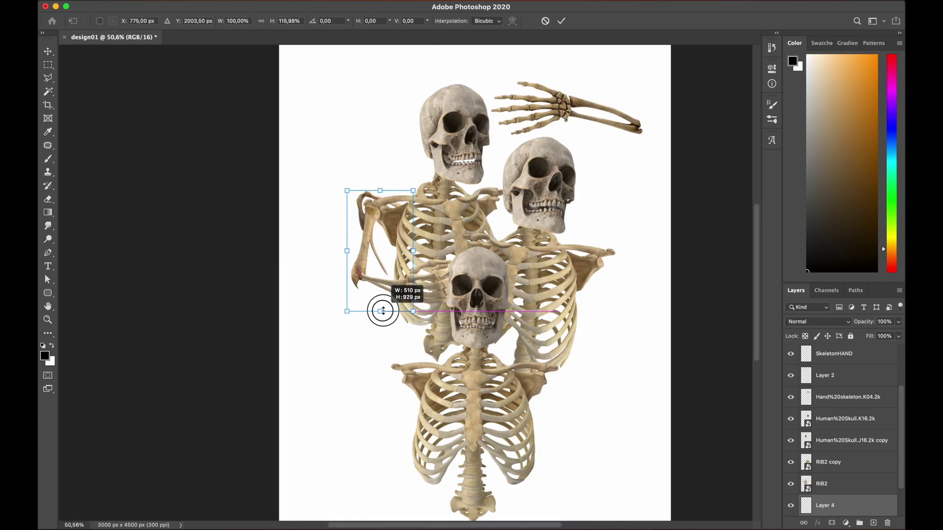
{"action": "key", "text": "Return"}
{"action": "left_click", "coordinate": [345, 395]}
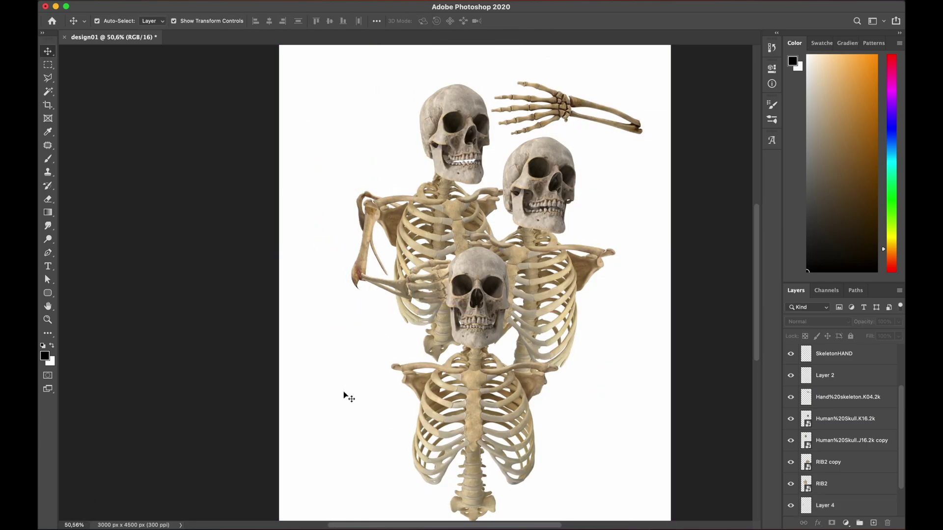
- Try placing the upper arm and shoulder pieces beside the middle skeleton and mirroring them
{"action": "left_click", "coordinate": [366, 241]}
{"action": "left_click", "coordinate": [361, 208], "text": "shift"}
{"action": "left_click_drag", "start_coordinate": [368, 236], "coordinate": [610, 198]}
{"action": "left_click", "coordinate": [654, 215]}
{"action": "right_click", "coordinate": [652, 214]}
{"action": "left_click", "coordinate": [663, 433]}
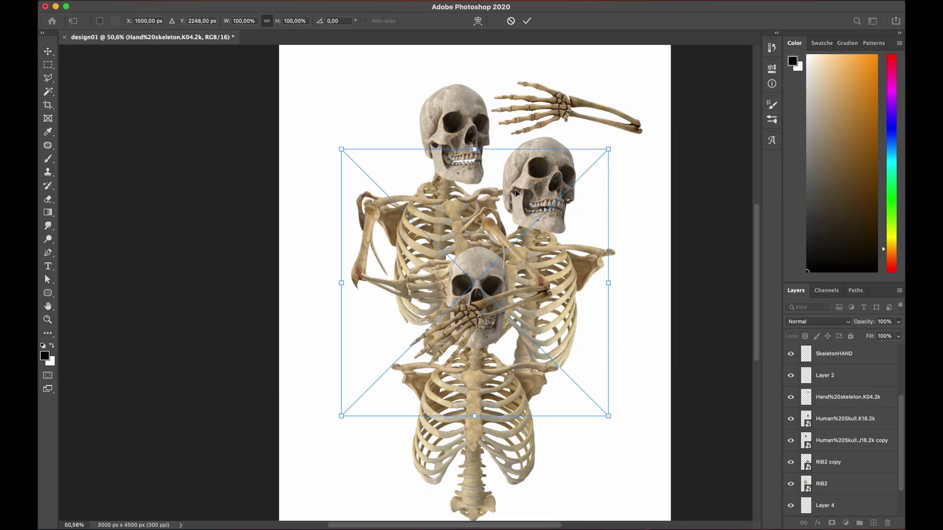
- Delete the forearm and hand from the newly placed arm image and send its layer behind the rear ribcages
{"action": "scroll", "coordinate": [465, 243], "scroll_direction": "up", "scroll_amount": 5}
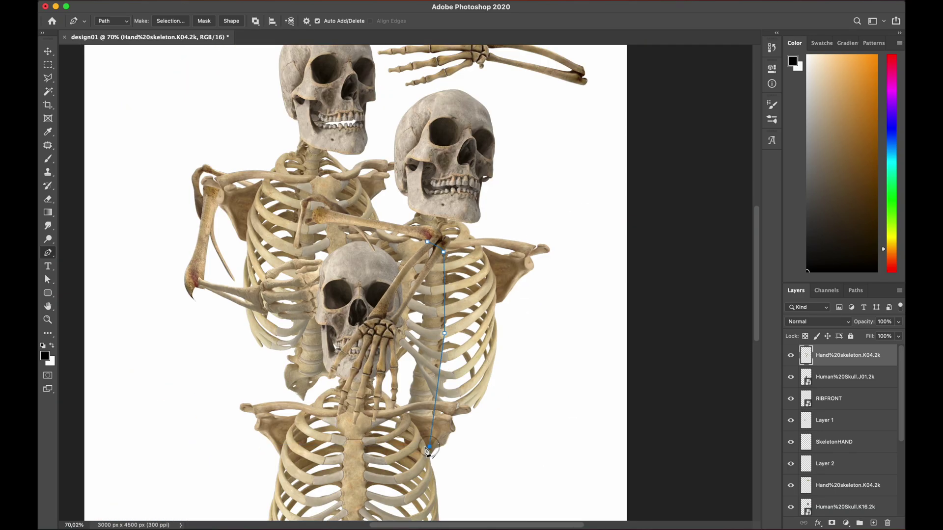
{"action": "key", "text": "BackSpace"}
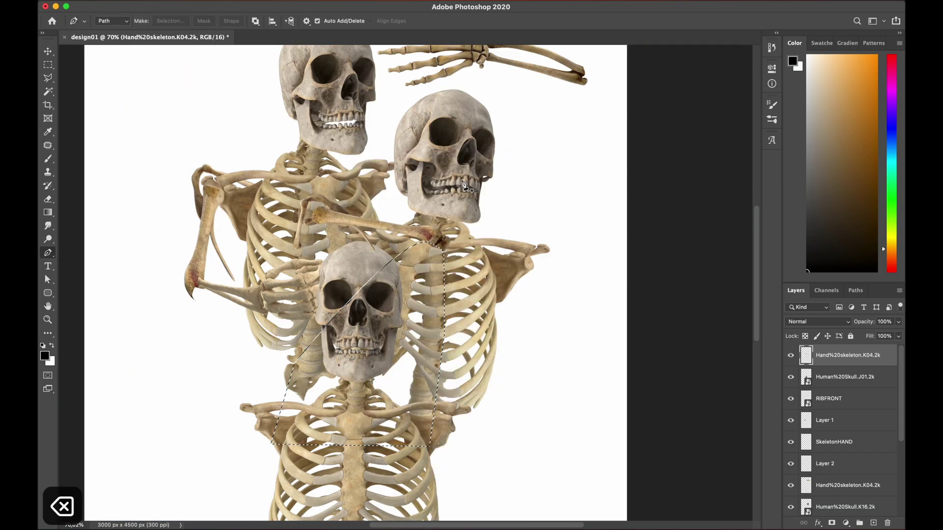
{"action": "key", "text": "super+bracketleft"}
{"action": "key", "text": "super+bracketleft"}
{"action": "key", "text": "super+bracketleft"}
{"action": "key", "text": "super+bracketleft"}
{"action": "key", "text": "super+bracketleft"}
{"action": "key", "text": "super+bracketleft"}
{"action": "key", "text": "super+bracketleft"}
{"action": "key", "text": "super+bracketleft"}
- Transform the remaining upper arm behind the middle skull so its elbow end extends outward and downward
{"action": "key", "text": "Return"}
{"action": "key", "text": "super+z"}
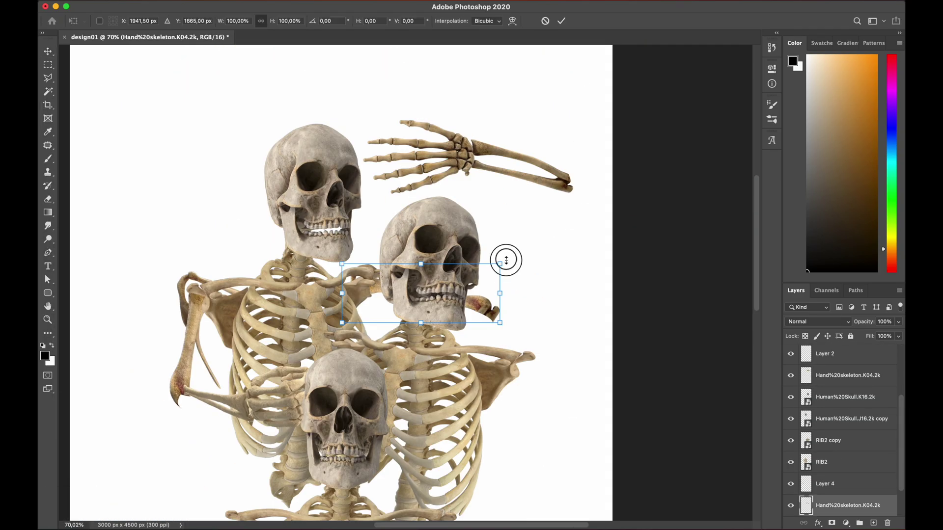
{"action": "mouse_move", "coordinate": [505, 260]}
{"action": "left_mouse_down"}
{"action": "mouse_move", "coordinate": [308, 328]}
{"action": "mouse_move", "coordinate": [511, 273]}
{"action": "left_mouse_up"}
{"action": "key", "text": "Return"}
{"action": "left_click_drag", "start_coordinate": [498, 332], "coordinate": [518, 342]}
{"action": "key", "text": "Return"}
- Outline the forearm above the skulls with a Pen path, convert it to a selection, and separate it from the hand
{"action": "left_click", "coordinate": [424, 161]}
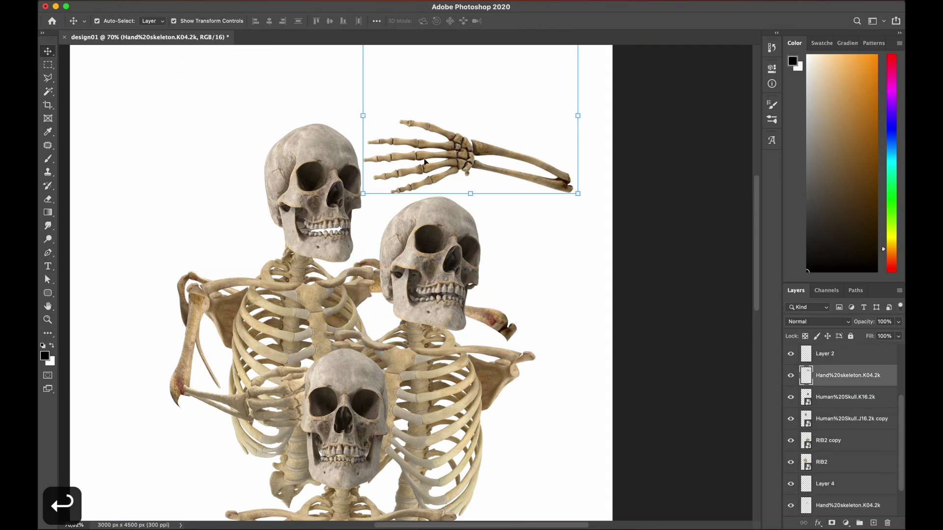
{"action": "scroll", "coordinate": [424, 161], "scroll_direction": "up", "scroll_amount": 5}
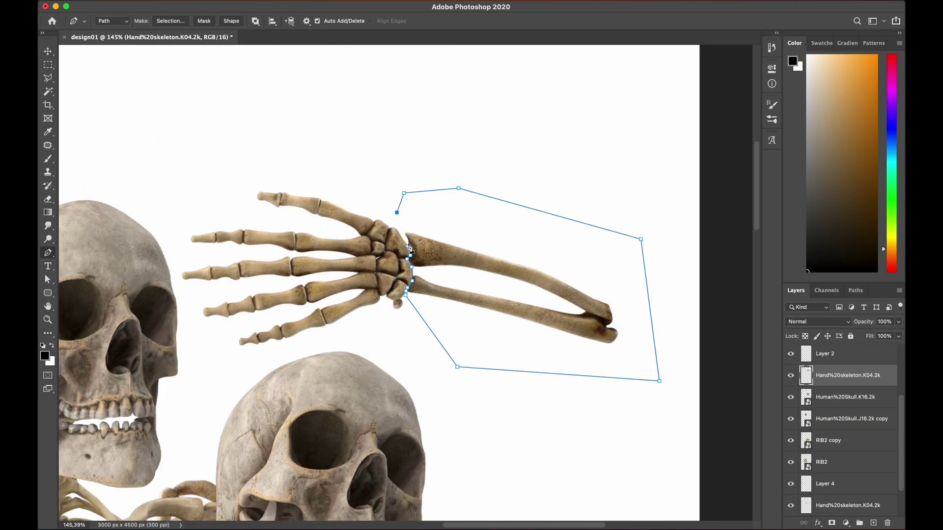
{"action": "right_click", "coordinate": [440, 249]}
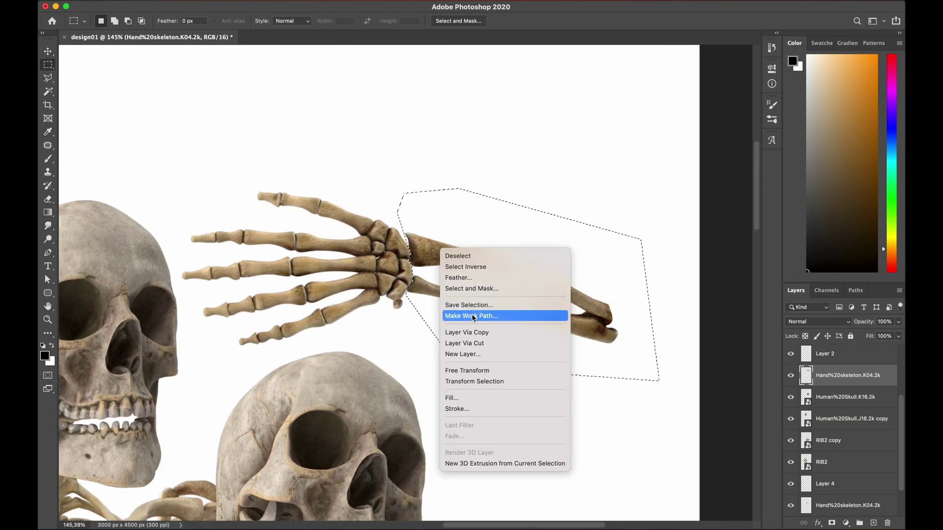
{"action": "left_click_drag", "start_coordinate": [502, 466], "coordinate": [424, 317]}
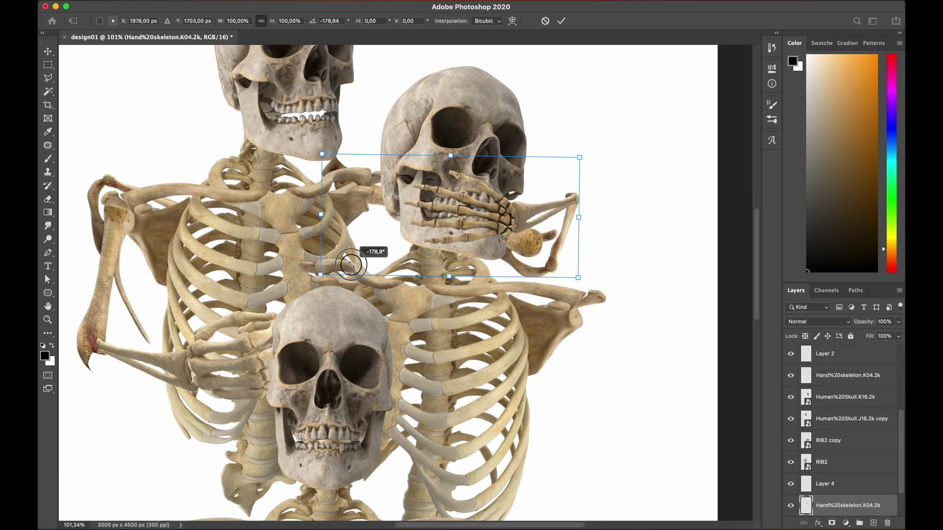
- Undo the rotation of the upper arm behind the middle skull and shift its elbow end slightly outward
{"action": "key", "text": "super+z"}
{"action": "key", "text": "super+z"}
{"action": "key", "text": "super+z"}
{"action": "left_click_drag", "start_coordinate": [547, 187], "coordinate": [557, 189]}
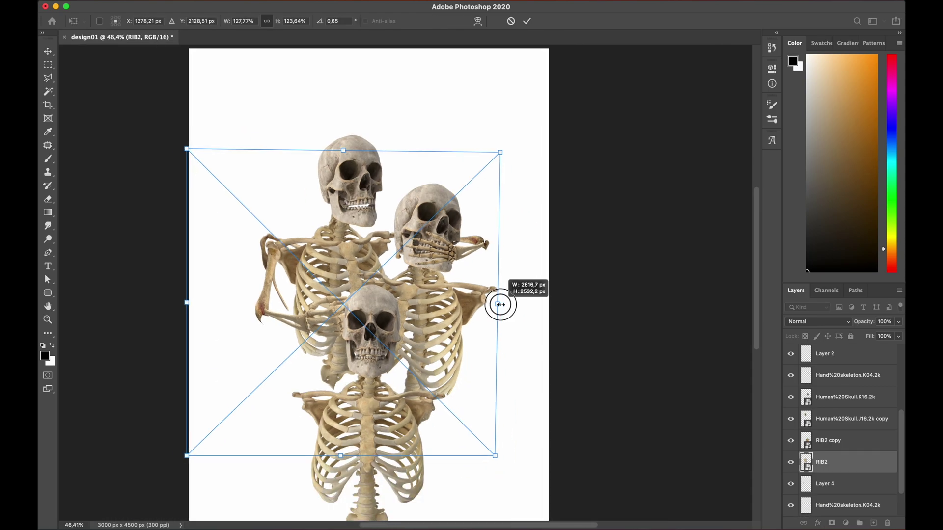
- Widen the RIB2 ribcage of the rear skeleton
{"action": "left_click_drag", "start_coordinate": [499, 303], "coordinate": [513, 307], "text": "shift"}
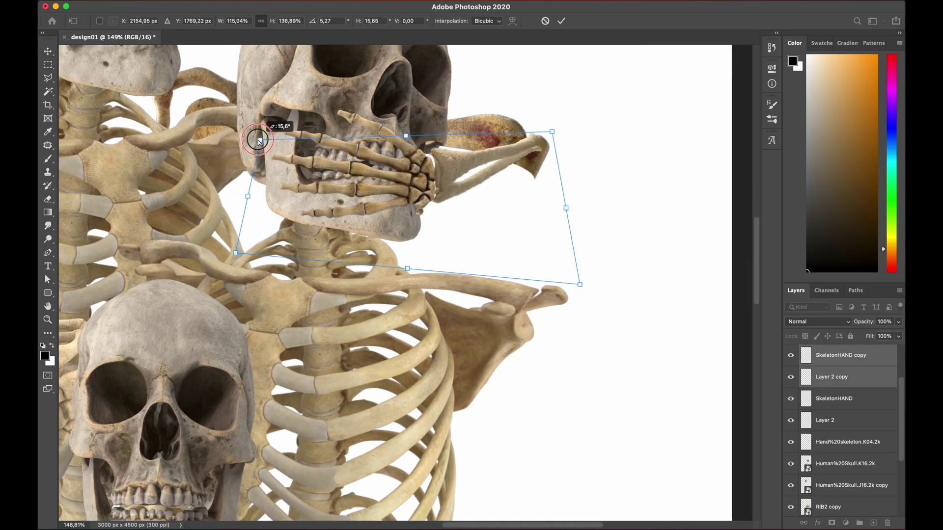
- Skew the copied forearm bones to connect the hand over the middle skull's mouth with the elbow
{"action": "left_click_drag", "start_coordinate": [259, 142], "coordinate": [221, 267]}
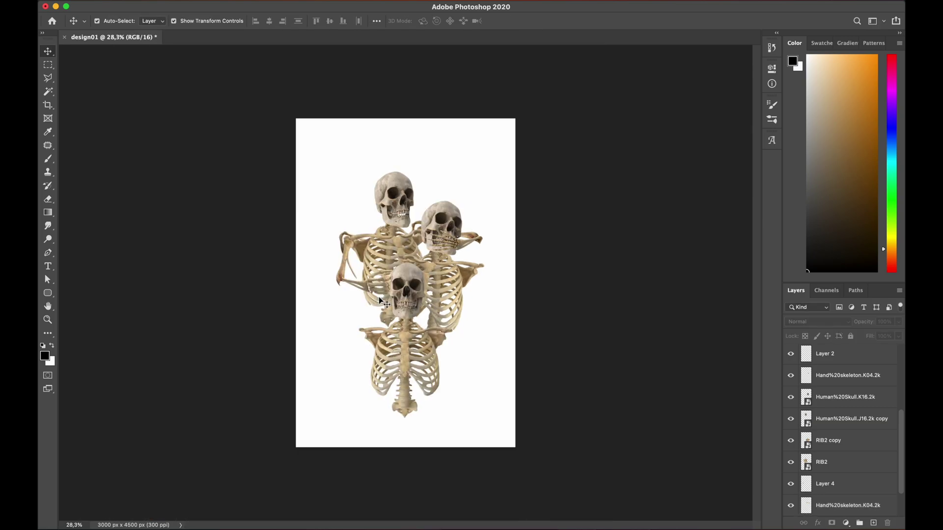
- Save the document as design01.psd
{"action": "key", "text": "super+s"}
{"action": "key", "text": "Return"}
- Place and rotate two facing copies of the hand so they cover the front skull's eyes
{"action": "key", "text": "super+z"}
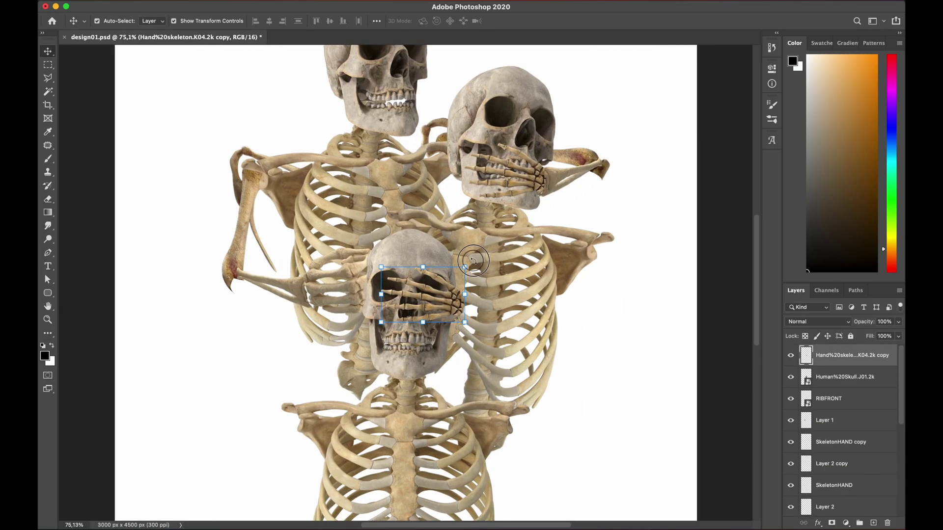
{"action": "key", "text": "Return"}
{"action": "left_click", "coordinate": [454, 290]}
{"action": "left_click_drag", "start_coordinate": [457, 256], "coordinate": [442, 279]}
{"action": "key", "text": "Return"}
{"action": "scroll", "coordinate": [406, 286], "scroll_direction": "up", "scroll_amount": 3}
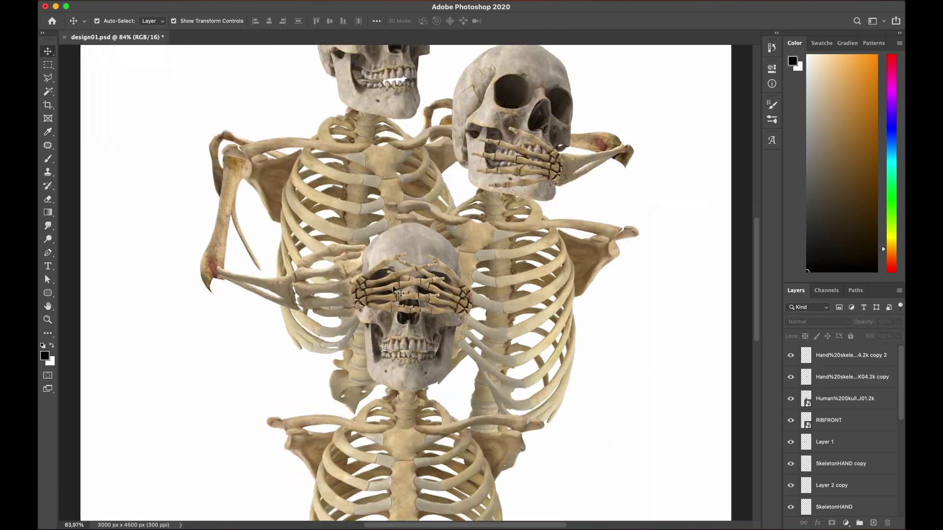
- Add another copy of the SkeletonHAND arm above all layers and flip it horizontally over the front skull
{"action": "left_click", "coordinate": [258, 291]}
{"action": "left_click_drag", "start_coordinate": [247, 299], "coordinate": [430, 350]}
{"action": "key", "text": "super+]"}
{"action": "key", "text": "super+]"}
{"action": "key", "text": "super+]"}
{"action": "key", "text": "super+]"}
{"action": "key", "text": "super+]"}
{"action": "key", "text": "super+]"}
{"action": "key", "text": "super+]"}
{"action": "key", "text": "super+]"}
{"action": "key", "text": "super+]"}
{"action": "key", "text": "super+]"}
{"action": "key", "text": "super+t"}
{"action": "right_click", "coordinate": [507, 249]}
{"action": "left_click", "coordinate": [533, 456]}
{"action": "left_click_drag", "start_coordinate": [545, 343], "coordinate": [488, 305]}
{"action": "key", "text": "super+minus"}
{"action": "key", "text": "BackSpace"}
- Outline the hand part of the new arm with a path, convert it to a selection with 0 px feather and delete it
{"action": "left_click", "coordinate": [48, 253]}
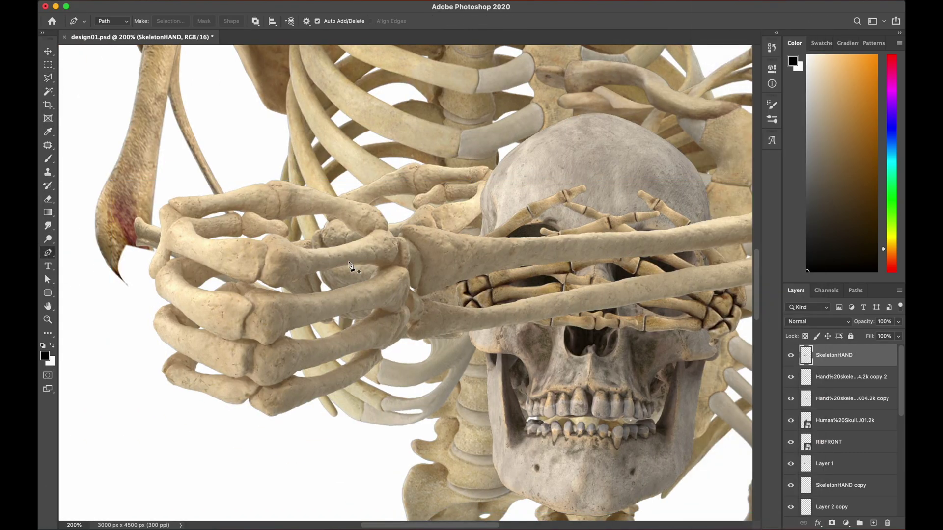
{"action": "scroll", "coordinate": [406, 226], "scroll_direction": "up", "scroll_amount": 5}
{"action": "left_click", "coordinate": [380, 152]}
{"action": "left_click", "coordinate": [381, 167]}
{"action": "left_click", "coordinate": [397, 168]}
{"action": "left_click", "coordinate": [410, 183]}
{"action": "left_click", "coordinate": [413, 197]}
{"action": "left_click", "coordinate": [417, 226]}
{"action": "left_click", "coordinate": [399, 435]}
{"action": "scroll", "coordinate": [399, 435], "scroll_direction": "down", "scroll_amount": 5}
{"action": "left_click", "coordinate": [187, 427]}
{"action": "right_click", "coordinate": [356, 251]}
{"action": "left_click", "coordinate": [388, 289]}
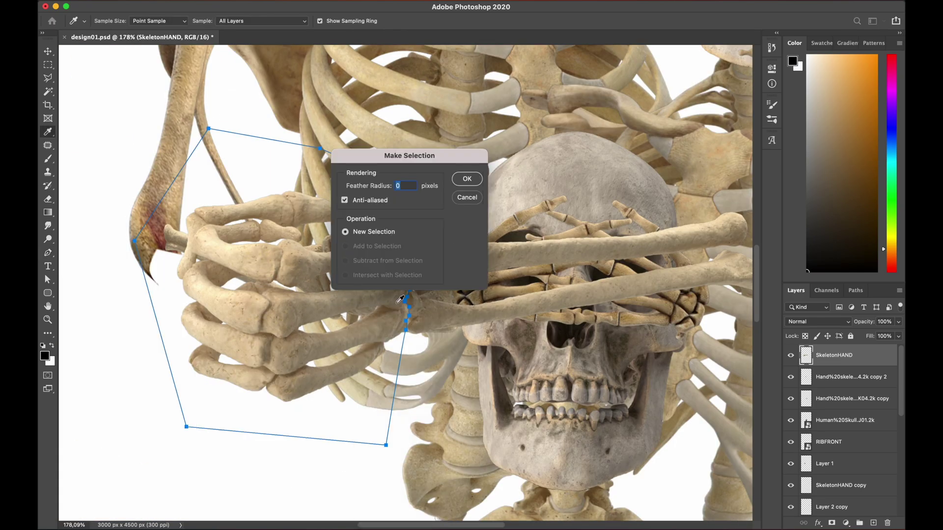
{"action": "key", "text": "Return"}
{"action": "key", "text": "BackSpace"}
- Rotate and move the remaining forearm bones so they join the wrist of the hand covering the front skull's eye
{"action": "left_click_drag", "start_coordinate": [583, 260], "coordinate": [595, 303]}
{"action": "key", "text": "Return"}
{"action": "scroll", "coordinate": [496, 290], "scroll_direction": "up", "scroll_amount": 5}
{"action": "left_click_drag", "start_coordinate": [406, 273], "coordinate": [381, 293]}
{"action": "key", "text": "Return"}
{"action": "scroll", "coordinate": [393, 275], "scroll_direction": "up", "scroll_amount": 5}
{"action": "scroll", "coordinate": [381, 293], "scroll_direction": "down", "scroll_amount": 5}
{"action": "left_click", "coordinate": [271, 340]}
{"action": "left_click_drag", "start_coordinate": [271, 340], "coordinate": [312, 325]}
{"action": "key", "text": "super+z"}
{"action": "key", "text": "Return"}
- Duplicate the rear skeleton's upper arm layers, flip and rotate the copies onto the middle skeleton's shoulder, and raise them above its ribcage
{"action": "scroll", "coordinate": [383, 275], "scroll_direction": "down", "scroll_amount": 5}
{"action": "left_click", "coordinate": [205, 206], "text": "shift+super"}
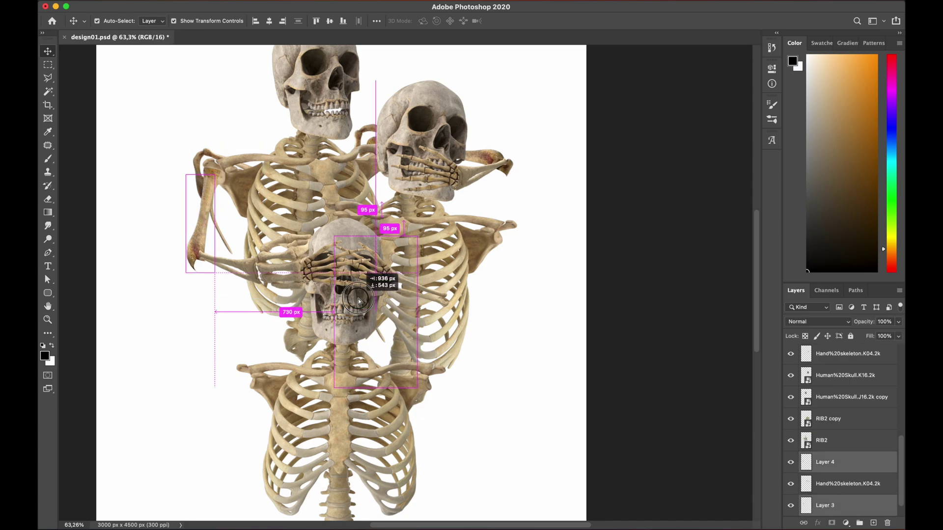
{"action": "left_click_drag", "start_coordinate": [205, 206], "coordinate": [500, 349]}
{"action": "key", "text": "super+t"}
{"action": "key", "text": "super+z"}
{"action": "right_click", "coordinate": [523, 373]}
{"action": "left_click", "coordinate": [554, 512]}
{"action": "left_click_drag", "start_coordinate": [564, 288], "coordinate": [590, 322]}
{"action": "left_click_drag", "start_coordinate": [533, 339], "coordinate": [501, 255]}
{"action": "key", "text": "Return"}
{"action": "key", "text": "super+]"}
{"action": "key", "text": "super+]"}
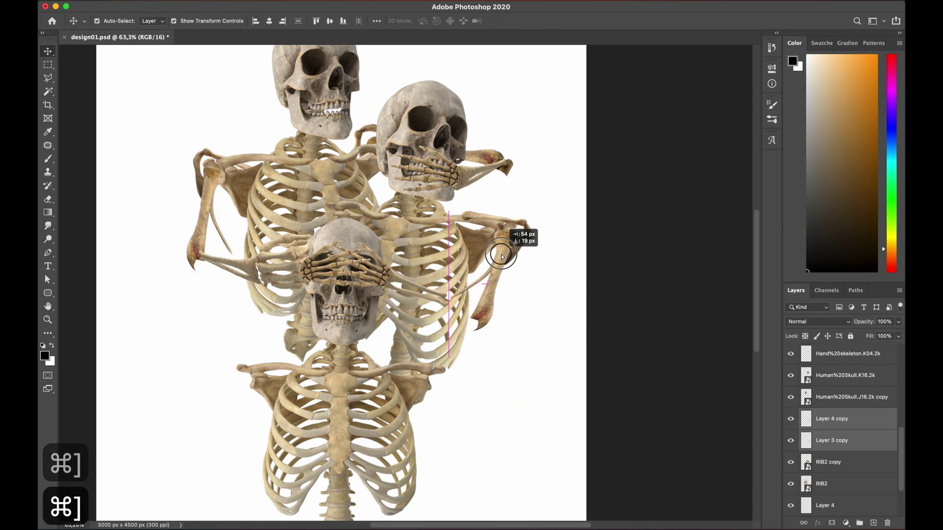
{"action": "scroll", "coordinate": [498, 260], "scroll_direction": "up", "scroll_amount": 5}
{"action": "key", "text": "super+z"}
- Hide Layer 4 copy, outline the surplus bone around the copied upper arm and delete it from Layer 3 copy
{"action": "left_click", "coordinate": [832, 419]}
{"action": "left_click", "coordinate": [790, 419]}
{"action": "key", "text": "p"}
{"action": "scroll", "coordinate": [589, 259], "scroll_direction": "up", "scroll_amount": 5}
{"action": "left_click", "coordinate": [500, 330]}
{"action": "left_click", "coordinate": [406, 366]}
{"action": "scroll", "coordinate": [435, 168], "scroll_direction": "down", "scroll_amount": 5}
{"action": "left_click", "coordinate": [564, 355]}
{"action": "left_click", "coordinate": [620, 126]}
{"action": "key", "text": "super+Return"}
{"action": "left_click", "coordinate": [851, 397]}
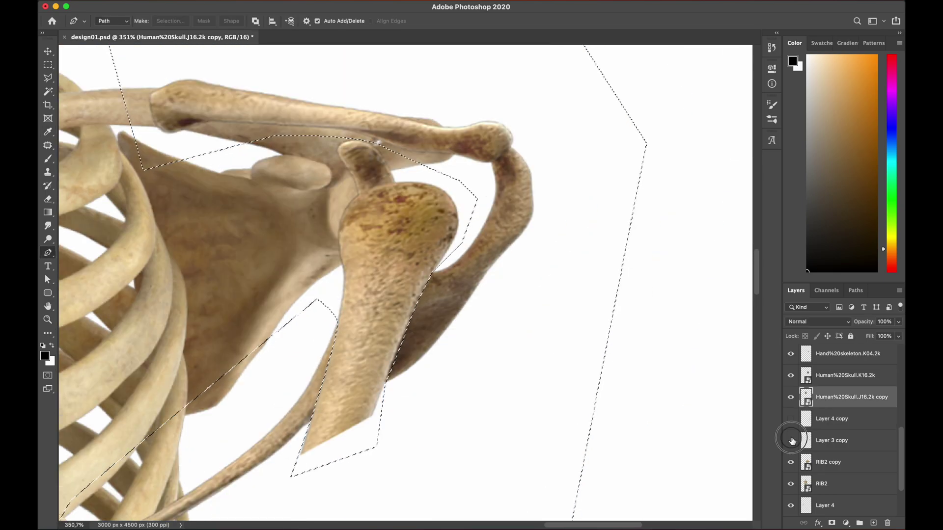
{"action": "left_click", "coordinate": [831, 440]}
{"action": "key", "text": "Delete"}
{"action": "left_click", "coordinate": [791, 419]}
{"action": "key", "text": "v"}
- Scale the copied upper arm to about 106% and fit it to the middle skeleton's shoulder
{"action": "scroll", "coordinate": [442, 293], "scroll_direction": "down", "scroll_amount": 8}
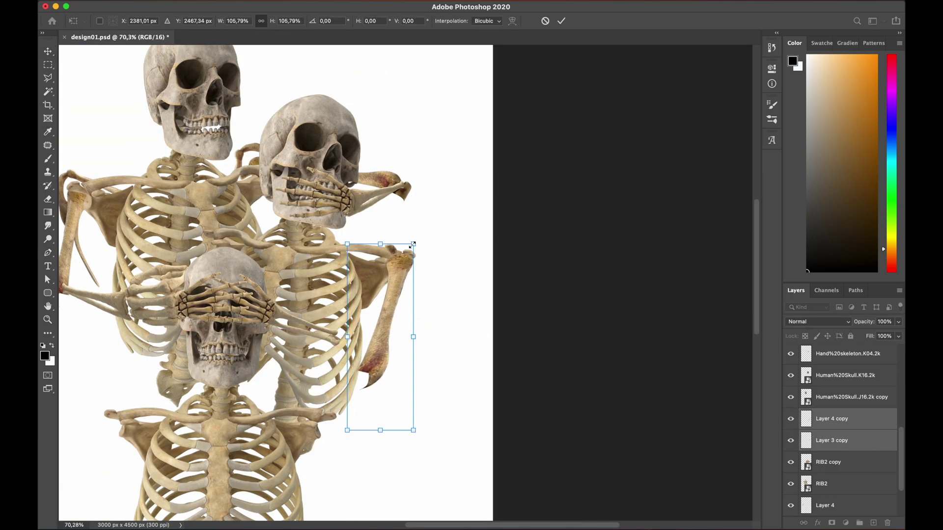
{"action": "key", "text": "Return"}
{"action": "scroll", "coordinate": [407, 274], "scroll_direction": "up", "scroll_amount": 5}
{"action": "left_click", "coordinate": [223, 336]}
{"action": "key", "text": "Return"}
{"action": "scroll", "coordinate": [339, 276], "scroll_direction": "down", "scroll_amount": 5}
{"action": "scroll", "coordinate": [338, 285], "scroll_direction": "up", "scroll_amount": 3}
{"action": "key", "text": "super+t"}
{"action": "left_click_drag", "start_coordinate": [416, 234], "coordinate": [411, 243]}
{"action": "key", "text": "Return"}
- Rotate and skew the forearm bones by about 8.7° so they reach from the front skull's hand to the middle skeleton's elbow
{"action": "key", "text": "super+t"}
{"action": "left_click_drag", "start_coordinate": [77, 328], "coordinate": [59, 288]}
{"action": "key", "text": "Return"}
{"action": "scroll", "coordinate": [315, 305], "scroll_direction": "left", "scroll_amount": 8}
{"action": "key", "text": "super+t"}
{"action": "left_click_drag", "start_coordinate": [263, 353], "coordinate": [204, 353]}
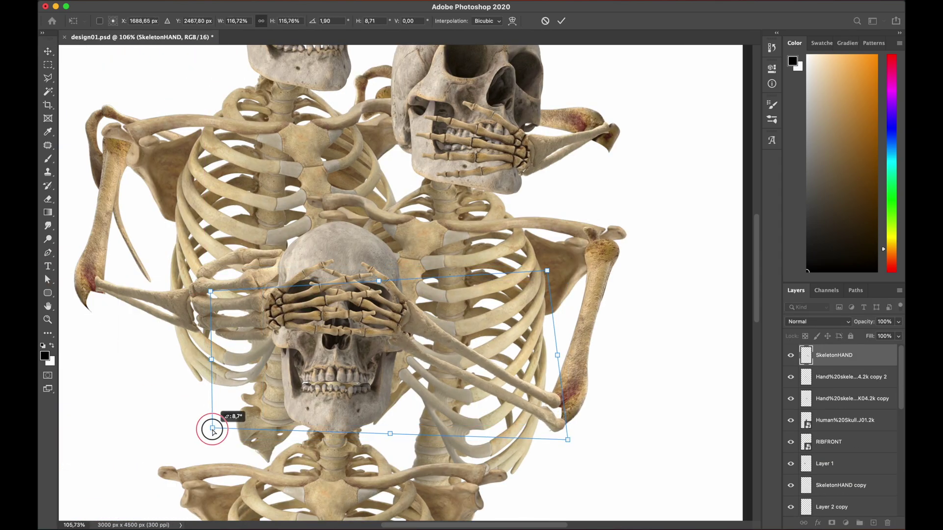
{"action": "key", "text": "Return"}
{"action": "key", "text": "super+z"}
{"action": "key", "text": "super+shift+z"}
- Move the forearm bones onto empty canvas and lasso between them to separate one bone onto its own layer
{"action": "scroll", "coordinate": [473, 337], "scroll_direction": "down", "scroll_amount": 4}
{"action": "left_click_drag", "start_coordinate": [474, 337], "coordinate": [211, 352]}
{"action": "key", "text": "l"}
{"action": "left_click", "coordinate": [580, 349]}
{"action": "left_click", "coordinate": [592, 352]}
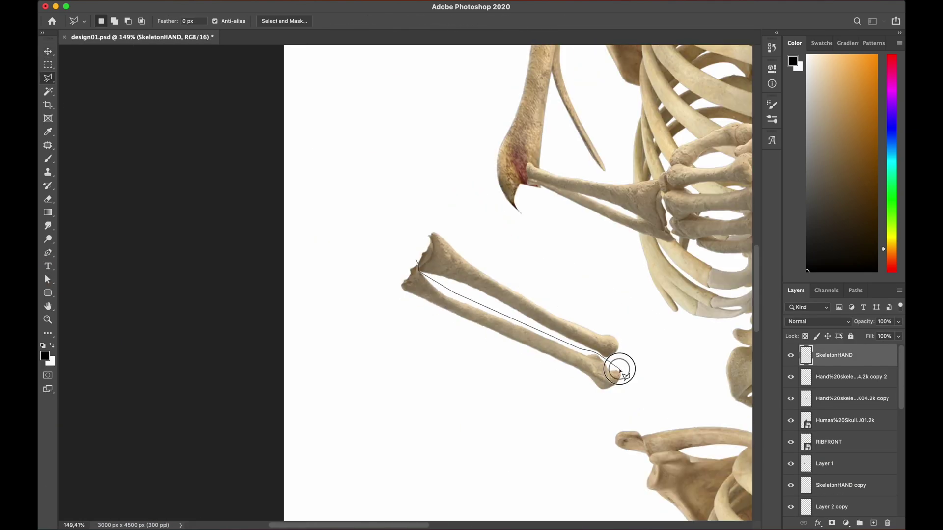
{"action": "left_click", "coordinate": [483, 285]}
- Delete the stray remnants around the two separated forearm bones
{"action": "key", "text": "m"}
{"action": "left_click_drag", "start_coordinate": [281, 128], "coordinate": [417, 414]}
{"action": "left_click_drag", "start_coordinate": [375, 340], "coordinate": [563, 455]}
{"action": "left_click_drag", "start_coordinate": [362, 151], "coordinate": [538, 216]}
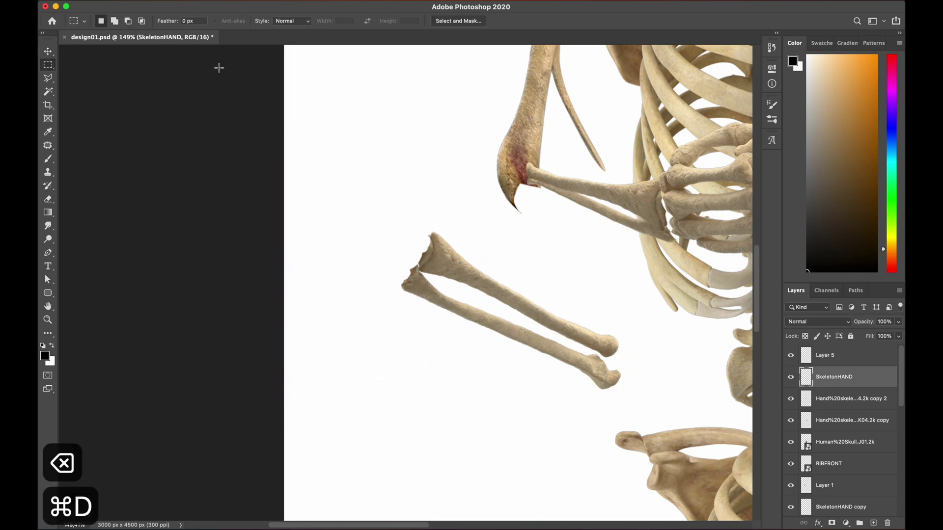
- Bring the separated forearm bones back to the wrist and transform them individually to fit between hand and elbow
{"action": "key", "text": "v"}
{"action": "scroll", "coordinate": [640, 228], "scroll_direction": "down", "scroll_amount": 5}
{"action": "left_click_drag", "start_coordinate": [307, 212], "coordinate": [488, 267]}
{"action": "scroll", "coordinate": [535, 236], "scroll_direction": "up", "scroll_amount": 5}
{"action": "key", "text": "super+t"}
{"action": "left_click_drag", "start_coordinate": [556, 331], "coordinate": [551, 352]}
{"action": "left_click_drag", "start_coordinate": [199, 351], "coordinate": [208, 367]}
{"action": "key", "text": "Return"}
{"action": "left_click_drag", "start_coordinate": [491, 222], "coordinate": [472, 212]}
{"action": "left_click", "coordinate": [610, 236]}
{"action": "left_click_drag", "start_coordinate": [606, 395], "coordinate": [589, 393]}
{"action": "key", "text": "Return"}
- Reposition the forearm bone, send it one layer back and fit it to the elbow
{"action": "scroll", "coordinate": [411, 279], "scroll_direction": "down", "scroll_amount": 5}
{"action": "left_click_drag", "start_coordinate": [256, 276], "coordinate": [441, 265]}
{"action": "scroll", "coordinate": [411, 279], "scroll_direction": "up", "scroll_amount": 6}
{"action": "key", "text": "super+["}
{"action": "left_click_drag", "start_coordinate": [711, 321], "coordinate": [539, 434]}
{"action": "scroll", "coordinate": [655, 310], "scroll_direction": "down", "scroll_amount": 5}
{"action": "key", "text": "Return"}
- Skew the middle skeleton's upper arm on Layer 3 copy by about -7° to align it with the shoulder and forearm
{"action": "left_click", "coordinate": [602, 198]}
{"action": "scroll", "coordinate": [609, 256], "scroll_direction": "up", "scroll_amount": 3}
{"action": "key", "text": "Return"}
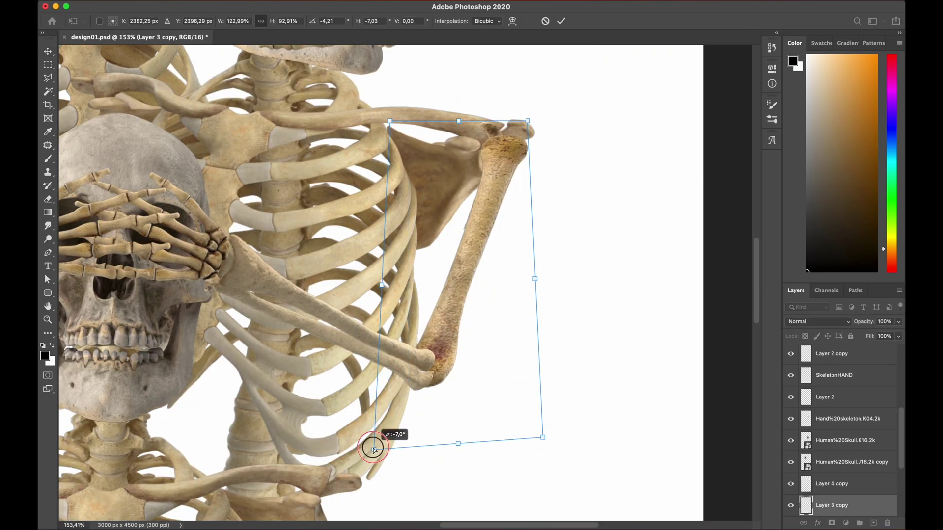
{"action": "key", "text": "Return"}
- Add a new layer behind the skeletons and fill it with black
{"action": "scroll", "coordinate": [442, 275], "scroll_direction": "down", "scroll_amount": 7}
{"action": "left_click", "coordinate": [872, 507]}
{"action": "key", "text": "alt+BackSpace"}
- Adjust the arm bones against the black background so their joints connect more closely
{"action": "scroll", "coordinate": [383, 275], "scroll_direction": "up", "scroll_amount": 4}
{"action": "left_click", "coordinate": [340, 281]}
{"action": "key", "text": "Return"}
{"action": "left_click", "coordinate": [464, 276]}
{"action": "left_click", "coordinate": [491, 294], "text": "shift"}
{"action": "scroll", "coordinate": [490, 293], "scroll_direction": "down", "scroll_amount": 3}
{"action": "left_click_drag", "start_coordinate": [707, 306], "coordinate": [723, 339]}
{"action": "key", "text": "Return"}
{"action": "left_click_drag", "start_coordinate": [443, 281], "coordinate": [426, 280]}
{"action": "left_click_drag", "start_coordinate": [389, 261], "coordinate": [390, 262]}
{"action": "key", "text": "Return"}
- Refine the rear skeleton's bent arm and narrow its upper arm on Layers 3 and 4 to about 99% width
{"action": "scroll", "coordinate": [406, 285], "scroll_direction": "down", "scroll_amount": 2}
{"action": "left_click_drag", "start_coordinate": [386, 310], "coordinate": [376, 329]}
{"action": "left_click_drag", "start_coordinate": [482, 280], "coordinate": [480, 278]}
{"action": "left_click_drag", "start_coordinate": [636, 257], "coordinate": [607, 253]}
{"action": "key", "text": "Return"}
{"action": "left_click_drag", "start_coordinate": [611, 305], "coordinate": [608, 315]}
{"action": "key", "text": "Return"}
{"action": "scroll", "coordinate": [608, 284], "scroll_direction": "down", "scroll_amount": 5}
{"action": "left_click", "coordinate": [608, 253]}
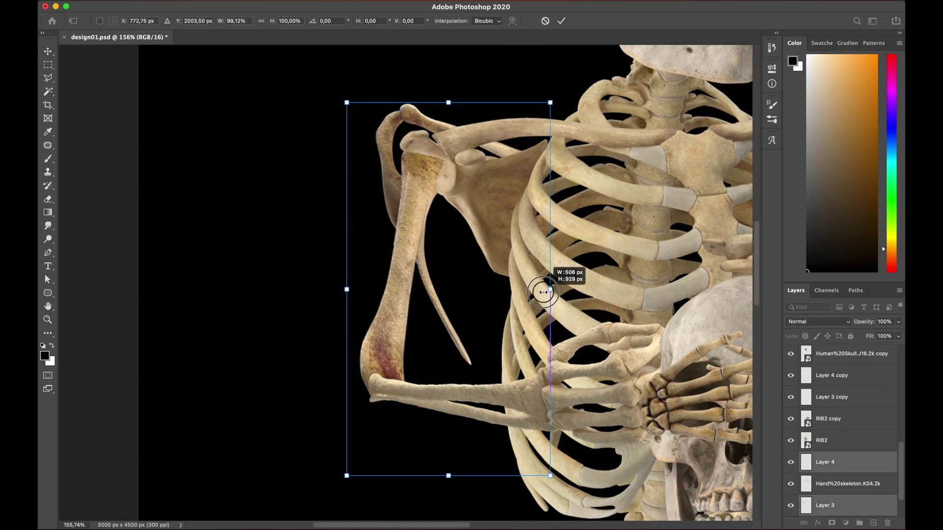
{"action": "mouse_move", "coordinate": [343, 474]}
{"action": "left_mouse_down"}
{"action": "mouse_move", "coordinate": [343, 463]}
{"action": "mouse_move", "coordinate": [345, 474]}
{"action": "left_mouse_up"}
{"action": "key", "text": "Return"}
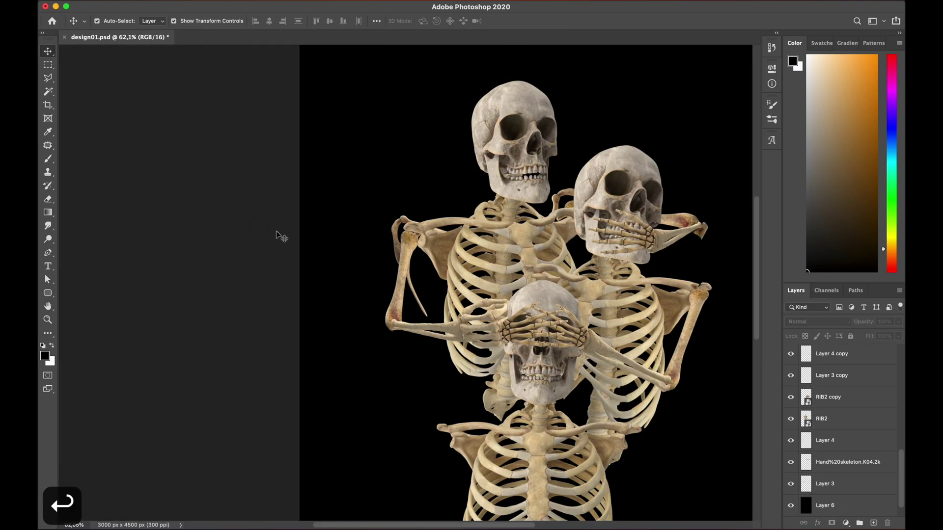
- Warp the SkeletonHAND copy forearm of the hand over the middle skull's mouth so it meets the elbow
{"action": "scroll", "coordinate": [391, 210], "scroll_direction": "up", "scroll_amount": 6}
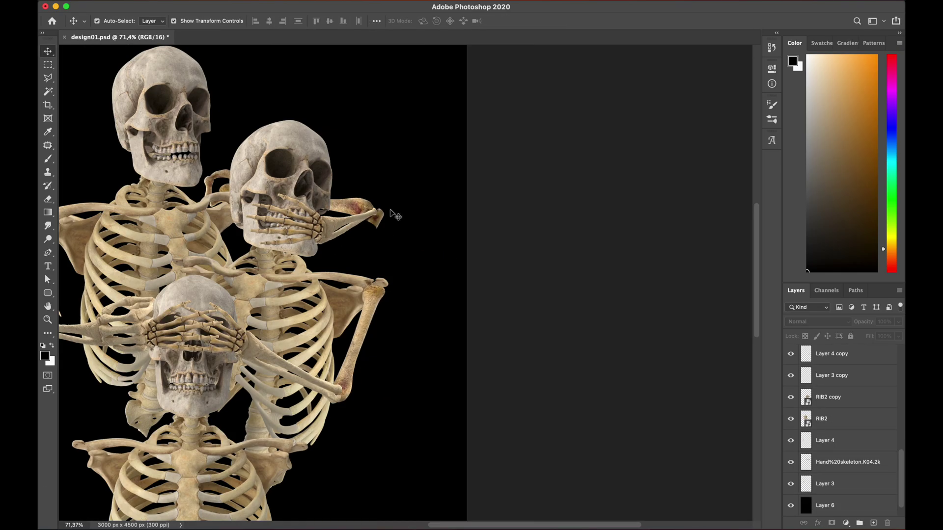
{"action": "key", "text": "e"}
{"action": "key", "text": "x"}
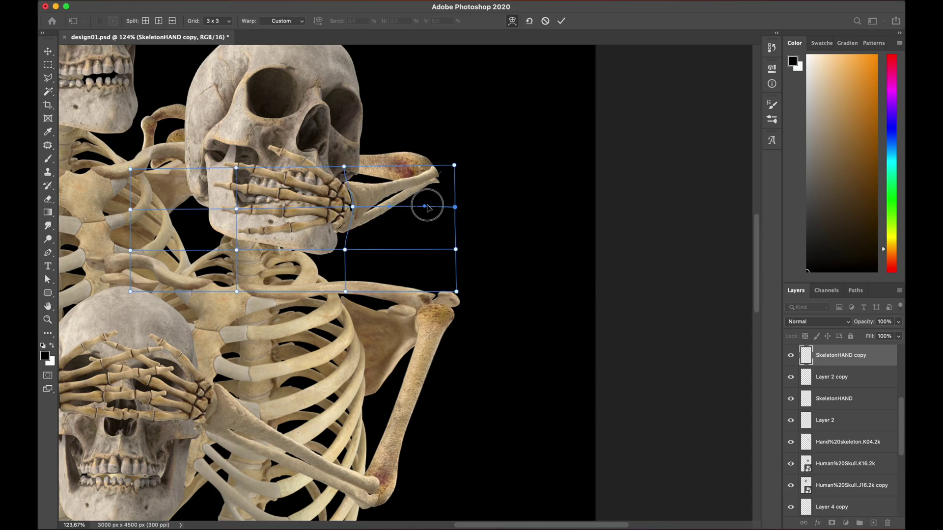
{"action": "key", "text": "Return"}
{"action": "scroll", "coordinate": [590, 223], "scroll_direction": "down", "scroll_amount": 5}
{"action": "left_click", "coordinate": [591, 226]}
{"action": "scroll", "coordinate": [605, 269], "scroll_direction": "down", "scroll_amount": 6}
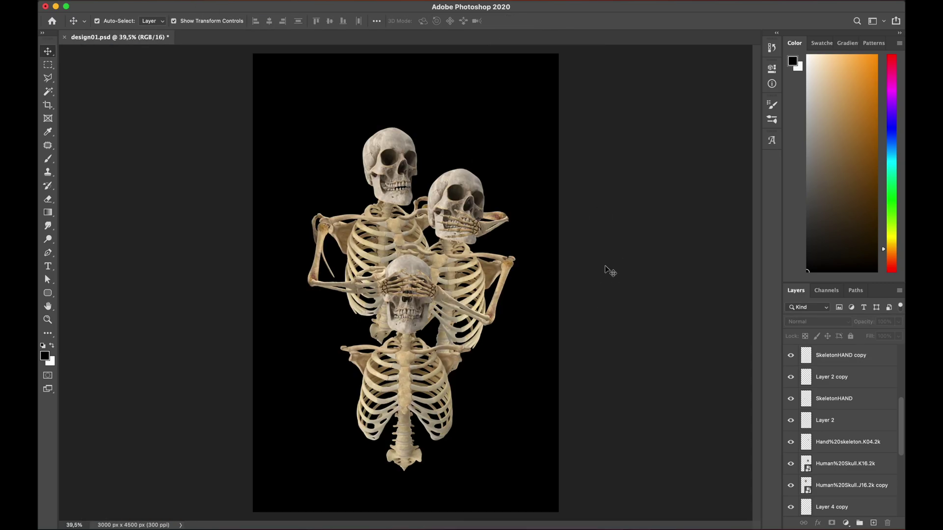
- Skew the second hand copy over the front skull's eyes by about -6.8°
{"action": "scroll", "coordinate": [421, 271], "scroll_direction": "up", "scroll_amount": 5}
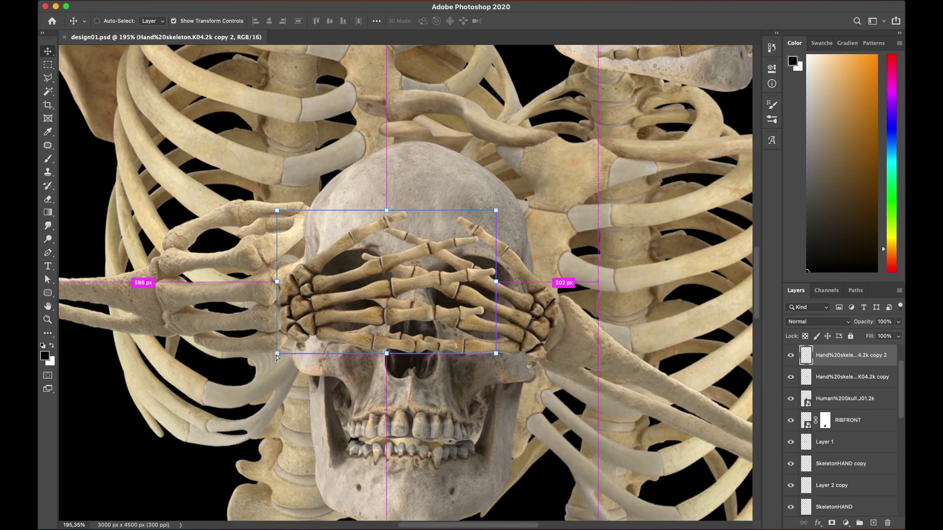
{"action": "left_click_drag", "start_coordinate": [490, 351], "coordinate": [497, 338]}
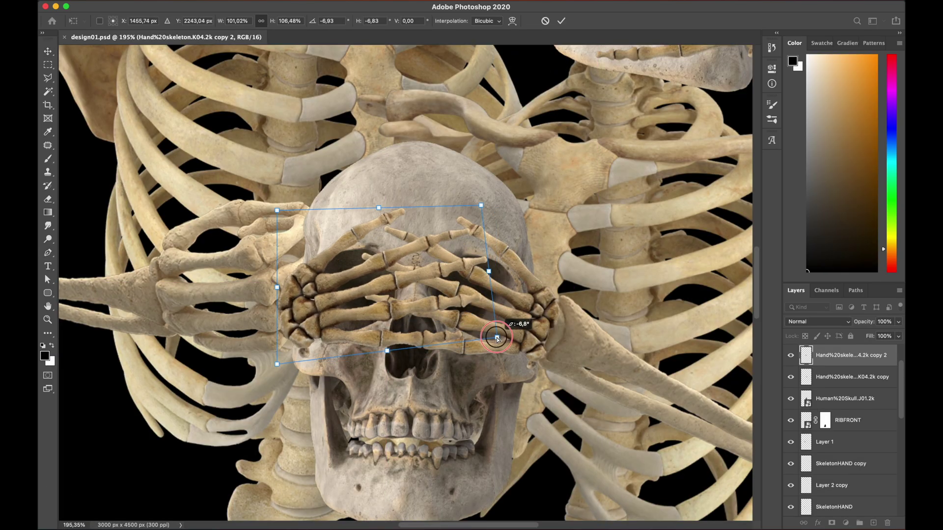
{"action": "key", "text": "Return"}
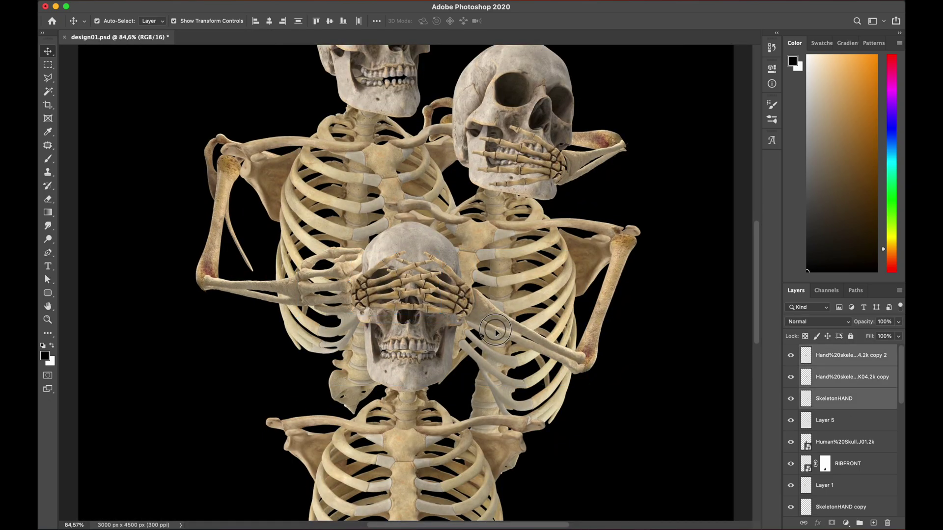
- Enlarge the hand over the middle skull's mouth to about 104% and skew it about 7.4°
{"action": "key", "text": "super+t"}
{"action": "left_click_drag", "start_coordinate": [553, 270], "coordinate": [568, 374]}
{"action": "left_click_drag", "start_coordinate": [325, 307], "coordinate": [280, 231]}
{"action": "key", "text": "Return"}
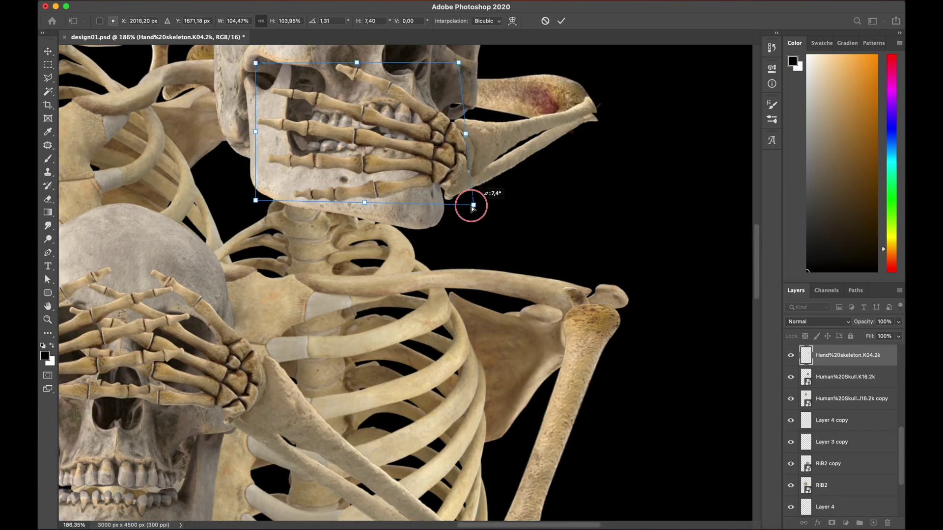
{"action": "left_click", "coordinate": [474, 204]}
- Send the middle skeleton's forearm layers backward behind the hand covering its mouth
{"action": "key", "text": "super+bracketleft"}
{"action": "key", "text": "super+bracketleft"}
{"action": "key", "text": "super+bracketleft"}
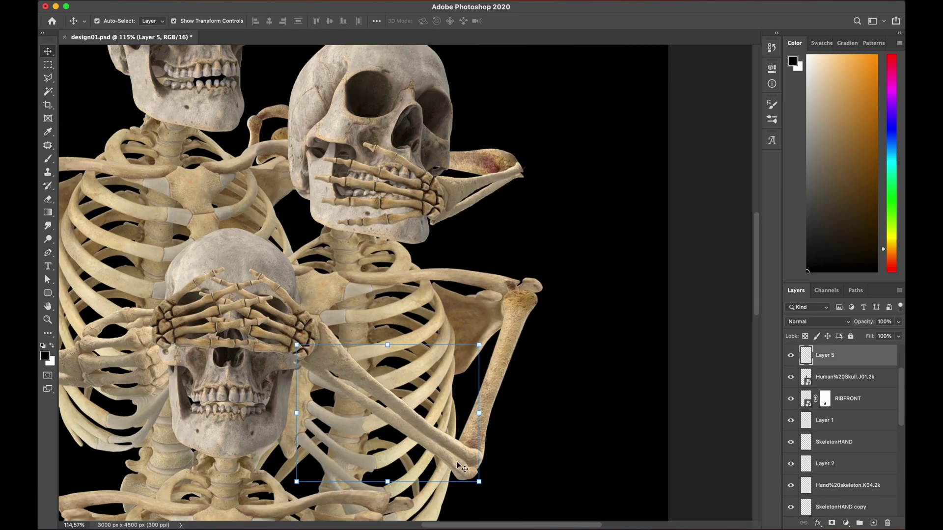
{"action": "key", "text": "super+bracketleft"}
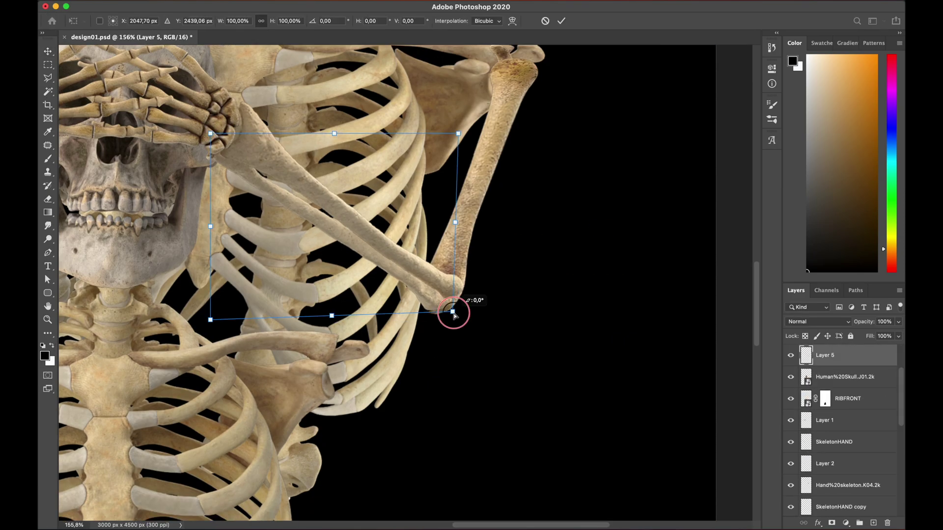
- Distort Layer 5 so the front forearm bones meet the middle skeleton's elbow, and save the file
{"action": "left_click_drag", "start_coordinate": [452, 312], "coordinate": [458, 352]}
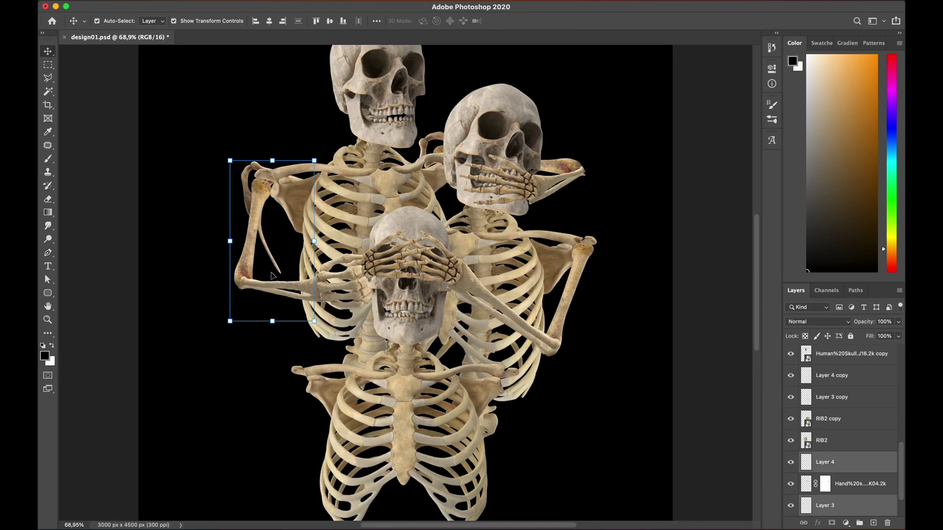
{"action": "key", "text": "super+s"}
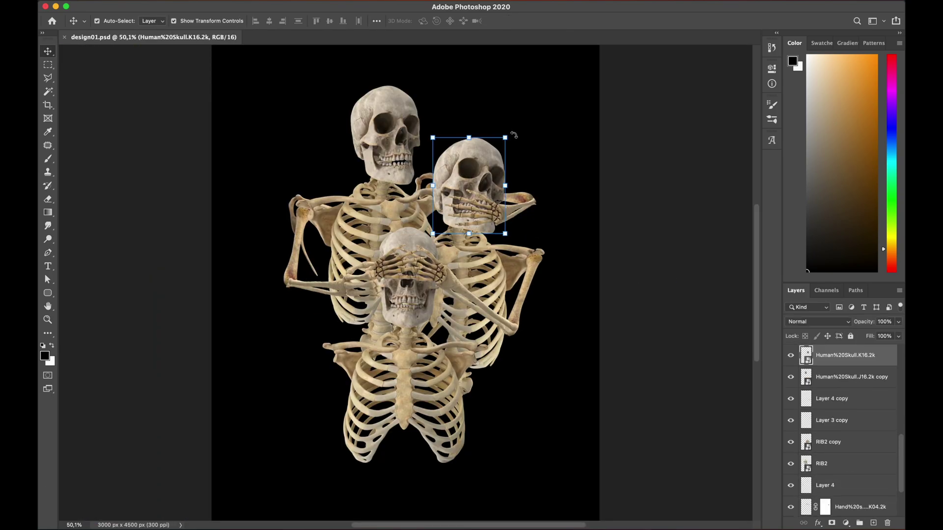
- Enlarge the second hand copy over the front skull's eyes to about 102.5%, and scale up all skeleton layers together slightly
{"action": "left_click_drag", "start_coordinate": [505, 137], "coordinate": [491, 200]}
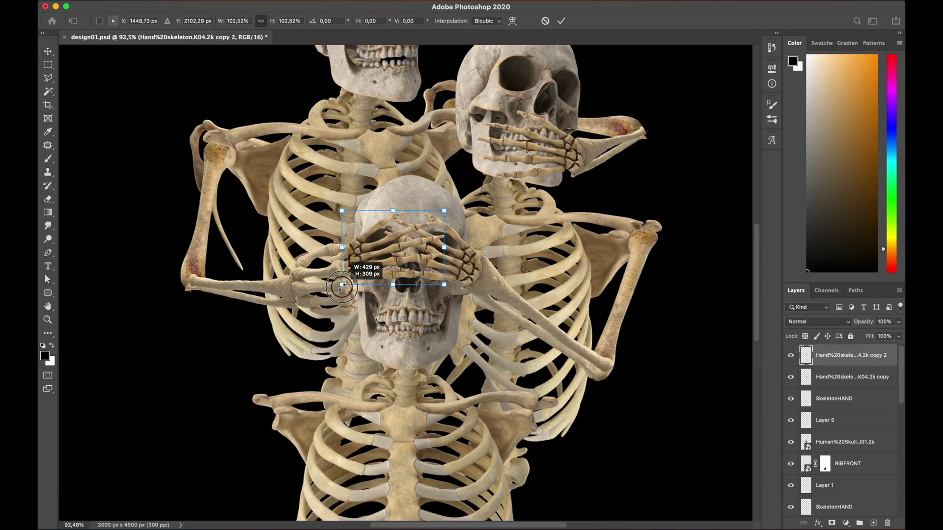
{"action": "key", "text": "Return"}
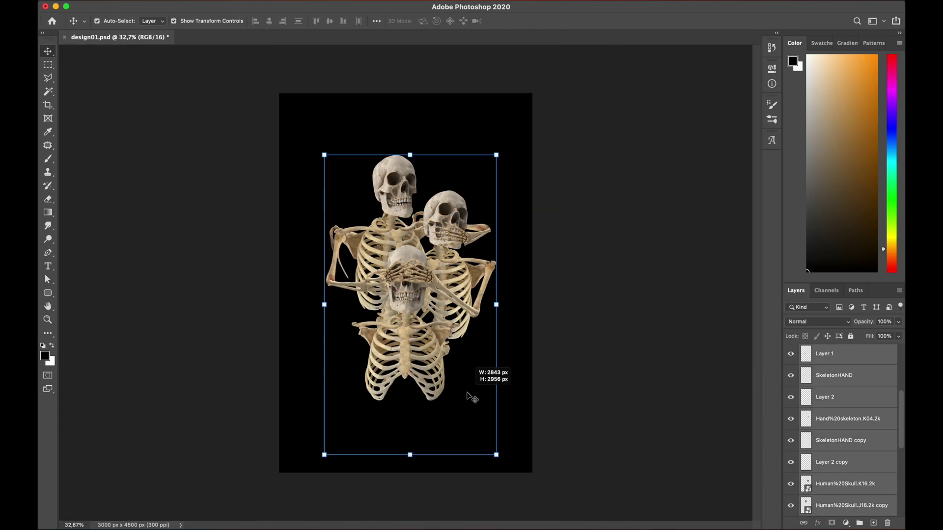
{"action": "left_click_drag", "start_coordinate": [490, 452], "coordinate": [503, 467]}
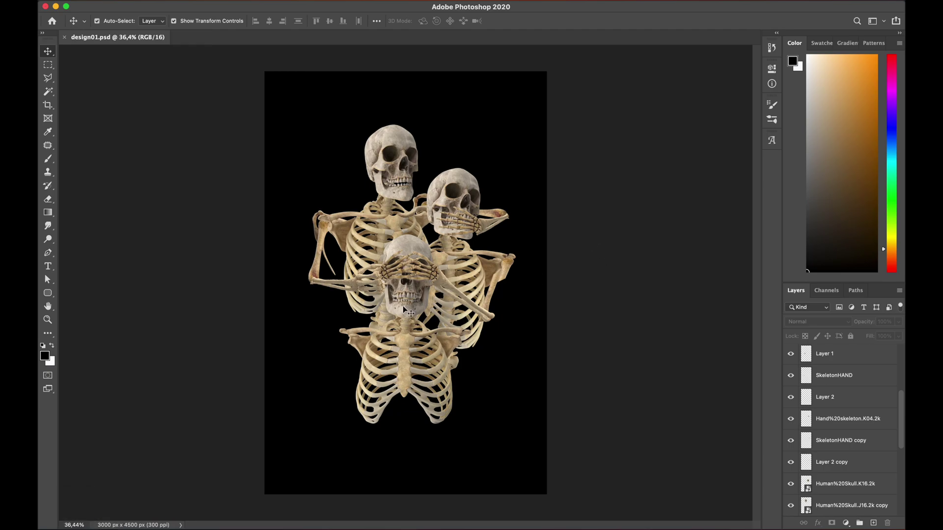
- Convert the Hand%20skeleton.K04.2k layer over the middle skull's mouth to a smart object
{"action": "scroll", "coordinate": [402, 305], "scroll_direction": "up", "scroll_amount": 5}
{"action": "scroll", "coordinate": [426, 280], "scroll_direction": "down", "scroll_amount": 1}
{"action": "scroll", "coordinate": [491, 194], "scroll_direction": "up", "scroll_amount": 5}
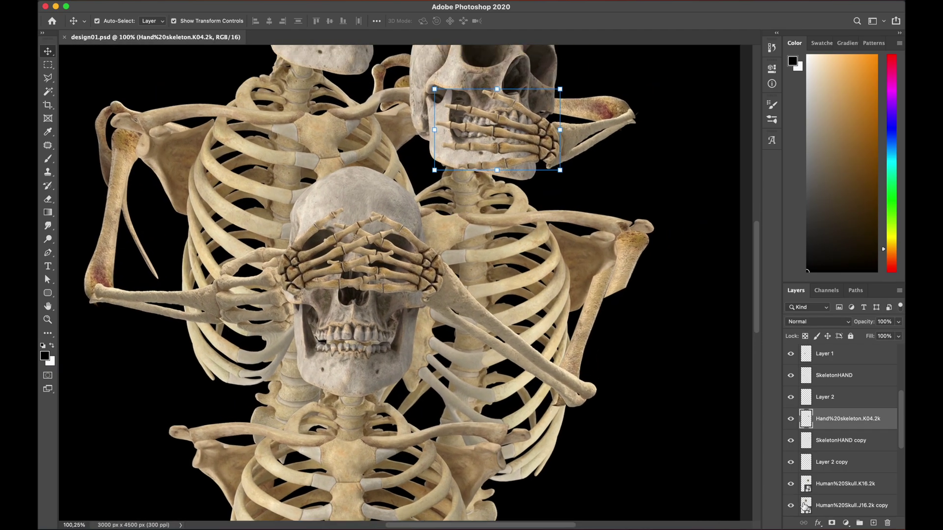
{"action": "left_click", "coordinate": [817, 523]}
{"action": "left_click", "coordinate": [887, 417]}
{"action": "right_click", "coordinate": [860, 423]}
{"action": "left_click", "coordinate": [776, 175]}
{"action": "scroll", "coordinate": [483, 107], "scroll_direction": "up", "scroll_amount": 2}
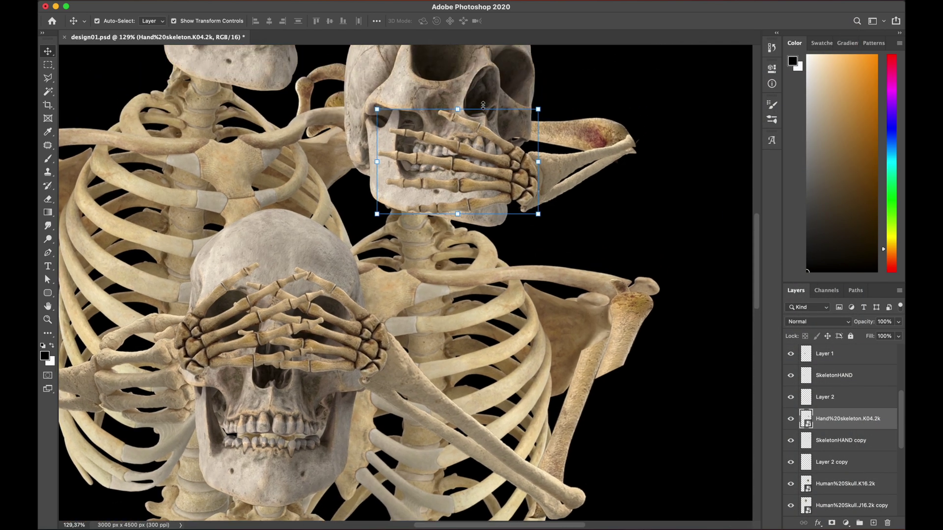
- Apply Hue/Saturation to the mouth-covering hand with saturation -46 and lightness -6
{"action": "scroll", "coordinate": [483, 105], "scroll_direction": "right", "scroll_amount": 4}
{"action": "scroll", "coordinate": [483, 105], "scroll_direction": "up", "scroll_amount": 2}
{"action": "key", "text": "super+u"}
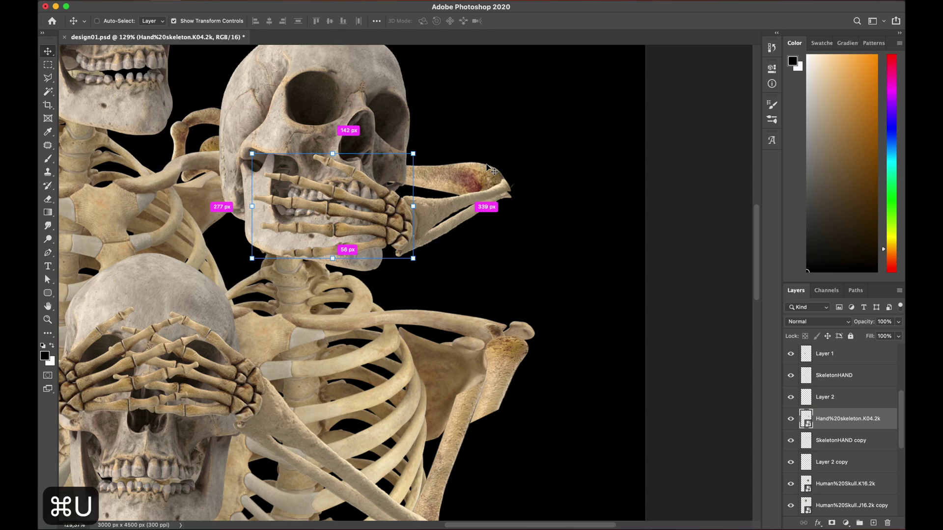
{"action": "left_click_drag", "start_coordinate": [498, 117], "coordinate": [584, 120]}
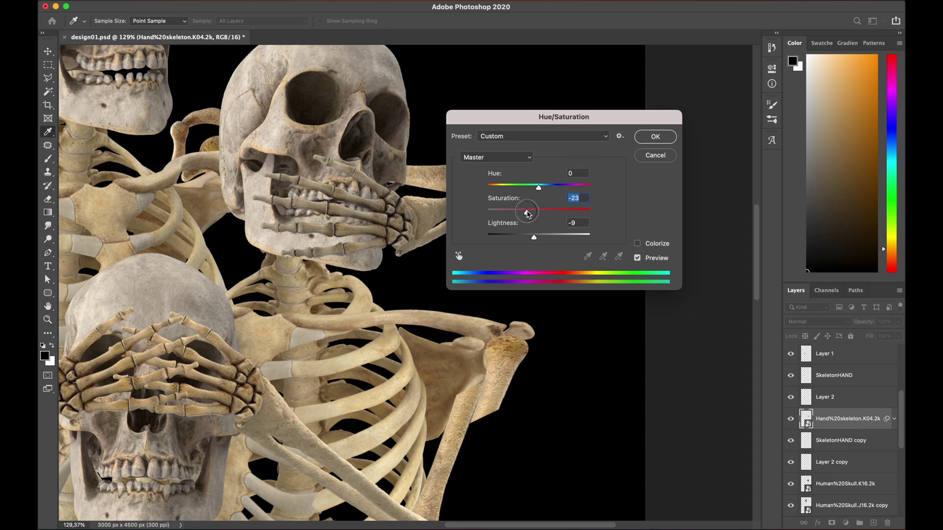
{"action": "left_click_drag", "start_coordinate": [534, 238], "coordinate": [537, 239]}
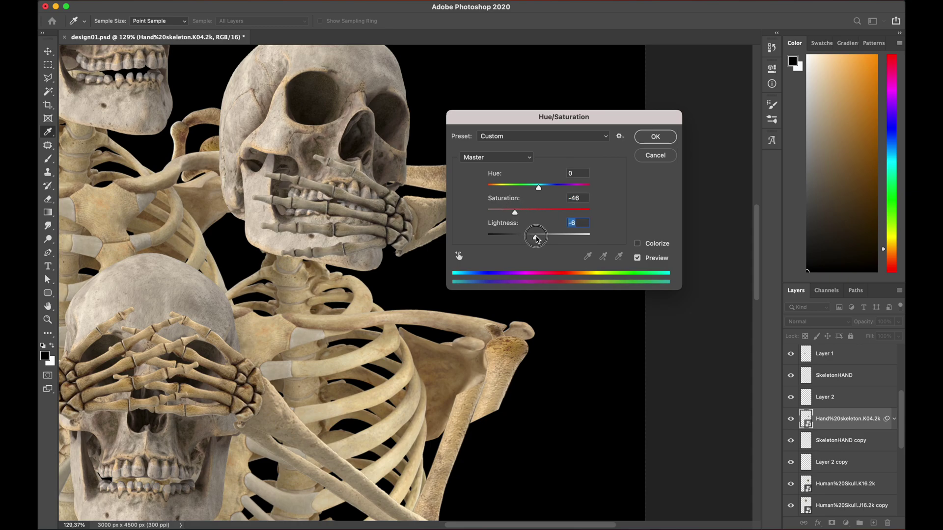
{"action": "left_click", "coordinate": [656, 137]}
- Select the rear skeleton's masked hand layer and convert it to a smart object
{"action": "left_click", "coordinate": [464, 170]}
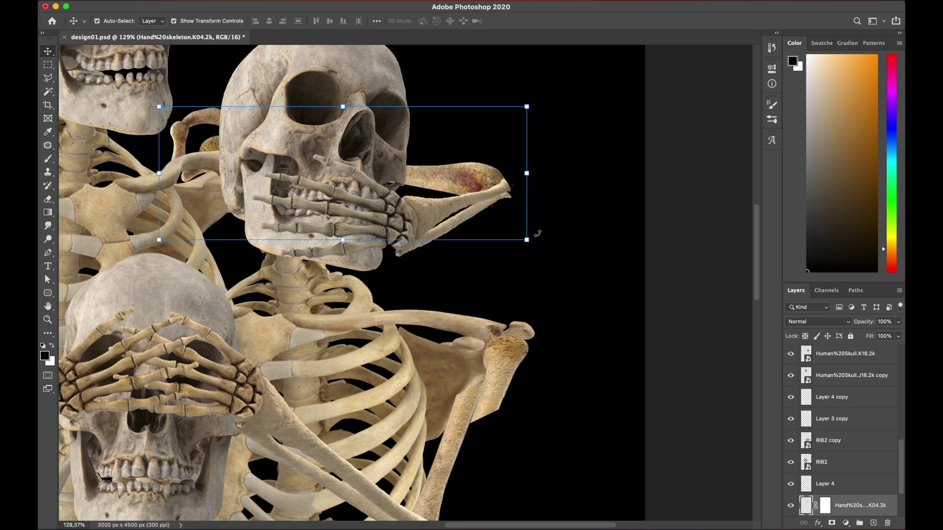
{"action": "left_click", "coordinate": [392, 218]}
{"action": "left_click", "coordinate": [449, 175]}
{"action": "scroll", "coordinate": [853, 461], "scroll_direction": "down", "scroll_amount": 3}
{"action": "right_click", "coordinate": [849, 439]}
{"action": "left_click", "coordinate": [765, 177]}
- Apply Hue/Saturation with saturation -46 and lightness -6 to RIB2, and tone RIBFRONT to match
{"action": "left_click", "coordinate": [395, 218]}
{"action": "right_click", "coordinate": [840, 376]}
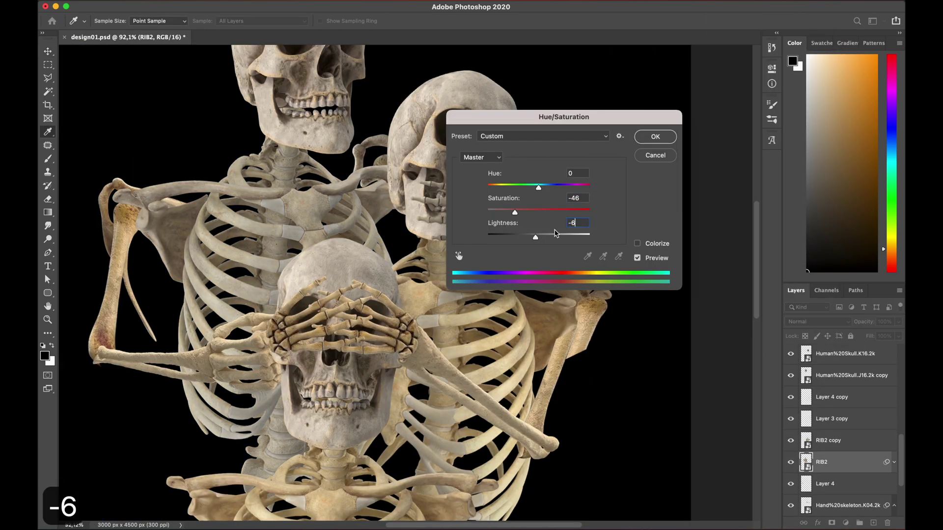
{"action": "left_click", "coordinate": [656, 136]}
{"action": "scroll", "coordinate": [502, 324], "scroll_direction": "down", "scroll_amount": 7}
{"action": "left_click", "coordinate": [848, 386]}
{"action": "key", "text": "Return"}
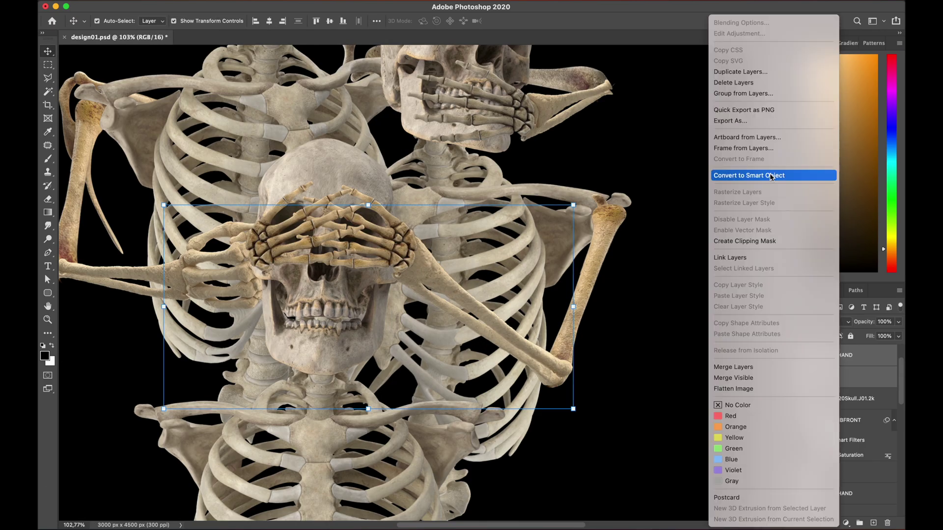
- Convert SkeletonHAND and Layer 5 into one smart object, and readjust the Hue/Saturation filter on the front skull's hands
{"action": "left_click", "coordinate": [747, 175]}
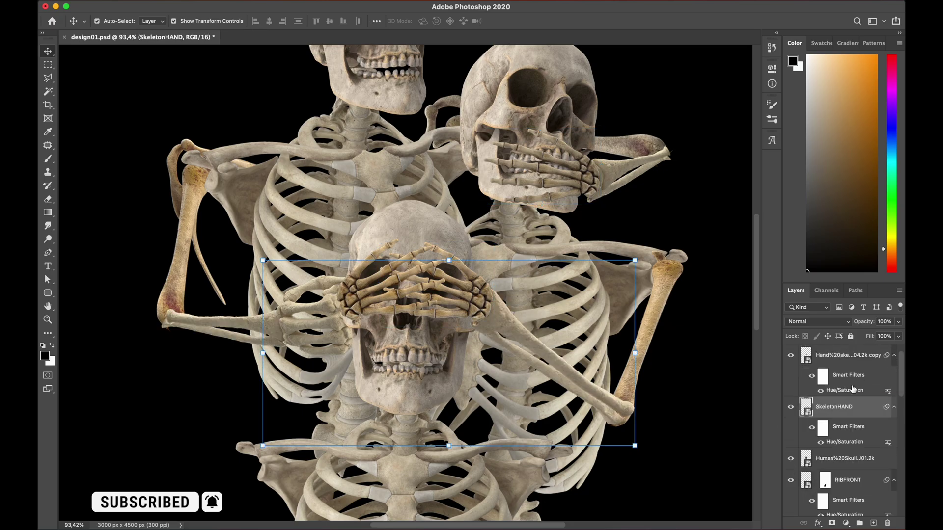
{"action": "double_click", "coordinate": [853, 389]}
{"action": "left_click_drag", "start_coordinate": [684, 252], "coordinate": [686, 252]}
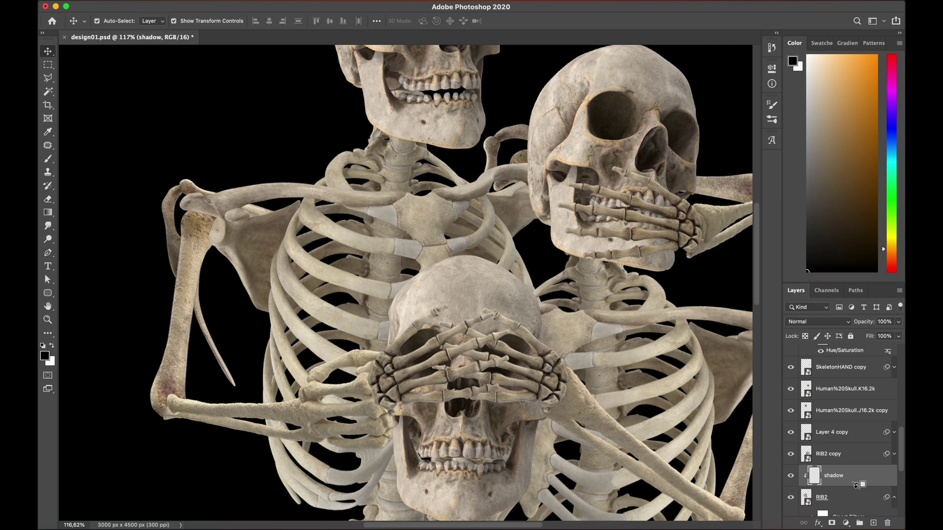
- Set up a Soft Round brush at 200 px, 0% hardness and 36% flow for painting on the shadow layer
{"action": "left_click", "coordinate": [49, 165]}
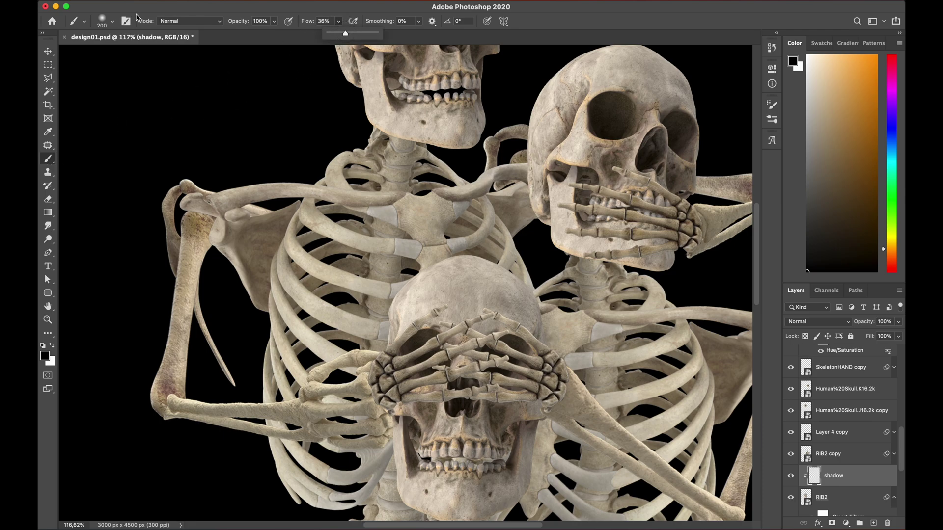
{"action": "left_click", "coordinate": [102, 21]}
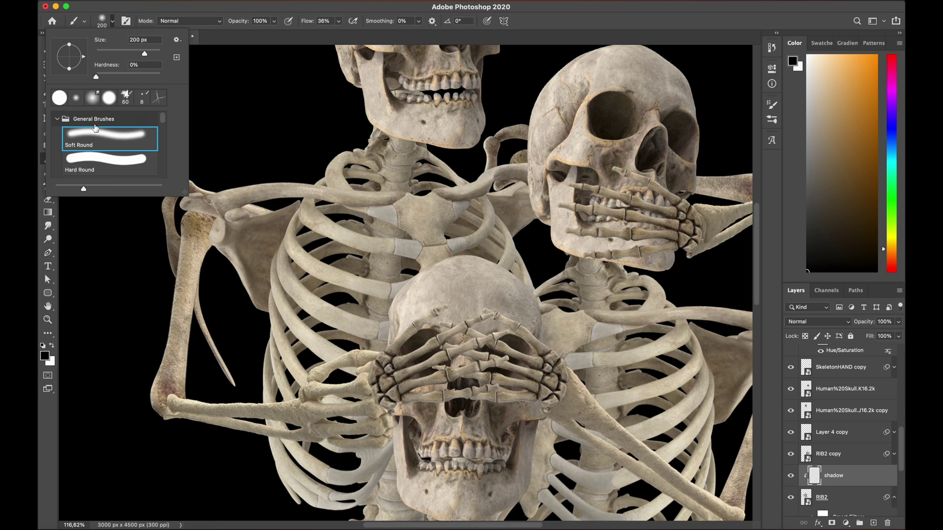
{"action": "left_click", "coordinate": [389, 127]}
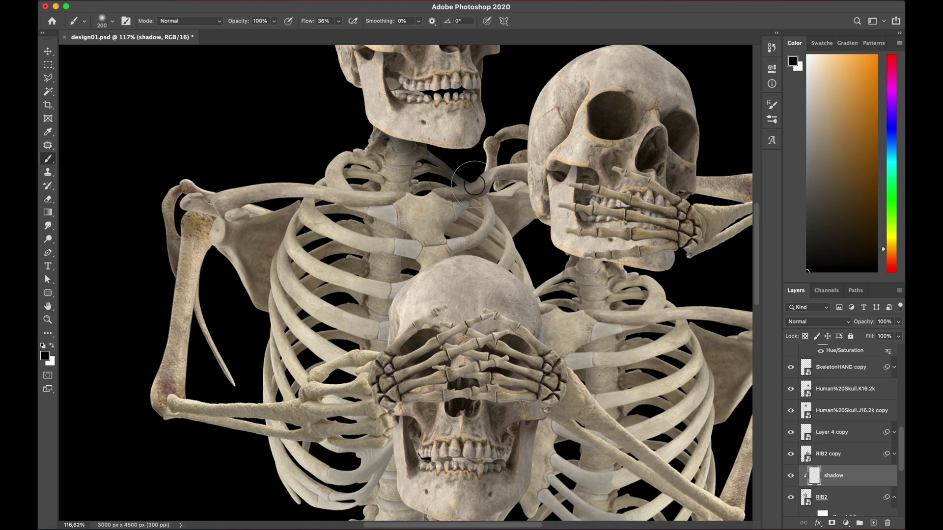
{"action": "left_click_drag", "start_coordinate": [506, 177], "coordinate": [530, 178]}
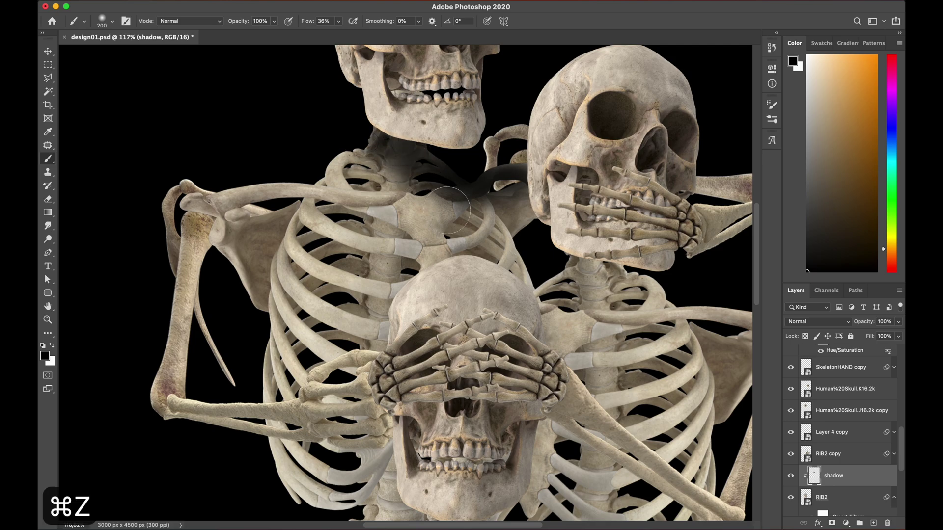
{"action": "key", "text": "super+z"}
{"action": "key", "text": "super+z"}
- Shade the rear skeleton's neck and spine on the shadow layer and set its blend mode to Soft Light
{"action": "left_click_drag", "start_coordinate": [389, 129], "coordinate": [402, 162]}
{"action": "left_click_drag", "start_coordinate": [255, 229], "coordinate": [395, 231]}
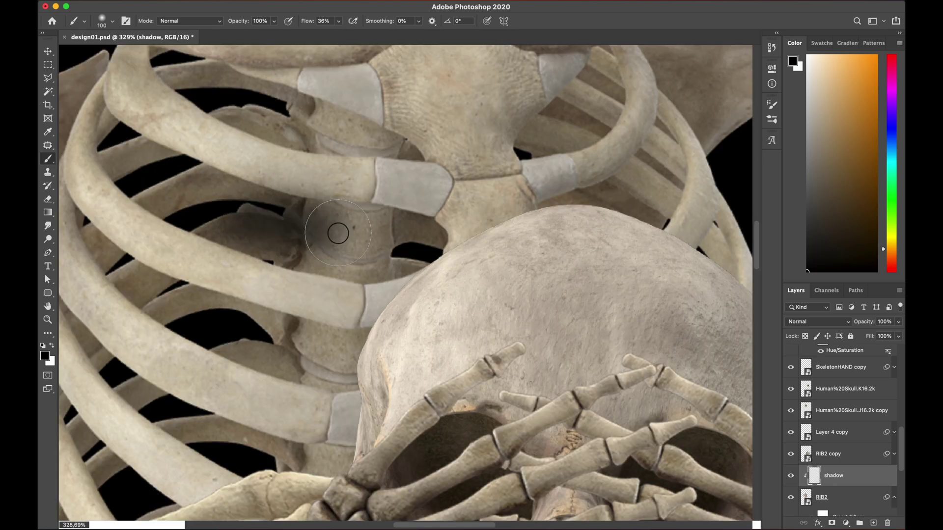
{"action": "left_click", "coordinate": [817, 322]}
{"action": "left_click", "coordinate": [811, 466]}
- Paint soft shadows with a smaller brush on the rear skeleton's spine and the inner bones behind its upper ribs
{"action": "scroll", "coordinate": [338, 197], "scroll_direction": "up", "scroll_amount": 3}
{"action": "key", "text": "bracketleft"}
{"action": "key", "text": "bracketleft"}
{"action": "key", "text": "bracketleft"}
{"action": "key", "text": "bracketleft"}
{"action": "key", "text": "bracketleft"}
{"action": "key", "text": "bracketleft"}
{"action": "left_click_drag", "start_coordinate": [471, 118], "coordinate": [509, 133]}
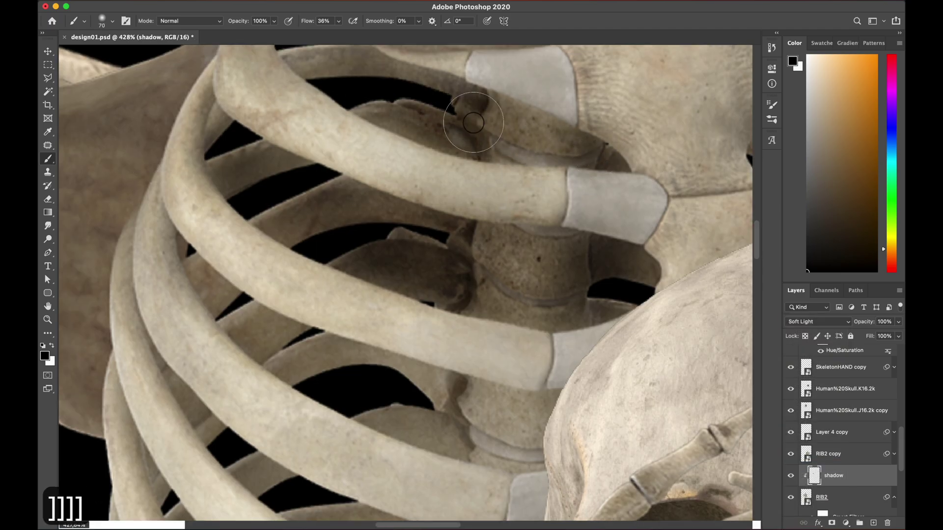
{"action": "scroll", "coordinate": [491, 197], "scroll_direction": "up", "scroll_amount": 5}
{"action": "left_click_drag", "start_coordinate": [472, 258], "coordinate": [446, 251]}
{"action": "left_click_drag", "start_coordinate": [265, 299], "coordinate": [378, 334]}
{"action": "left_click_drag", "start_coordinate": [603, 437], "coordinate": [492, 384]}
{"action": "scroll", "coordinate": [493, 385], "scroll_direction": "down", "scroll_amount": 5}
{"action": "mouse_move", "coordinate": [461, 147]}
{"action": "left_mouse_down"}
{"action": "mouse_move", "coordinate": [399, 267]}
{"action": "mouse_move", "coordinate": [318, 223]}
{"action": "left_mouse_up"}
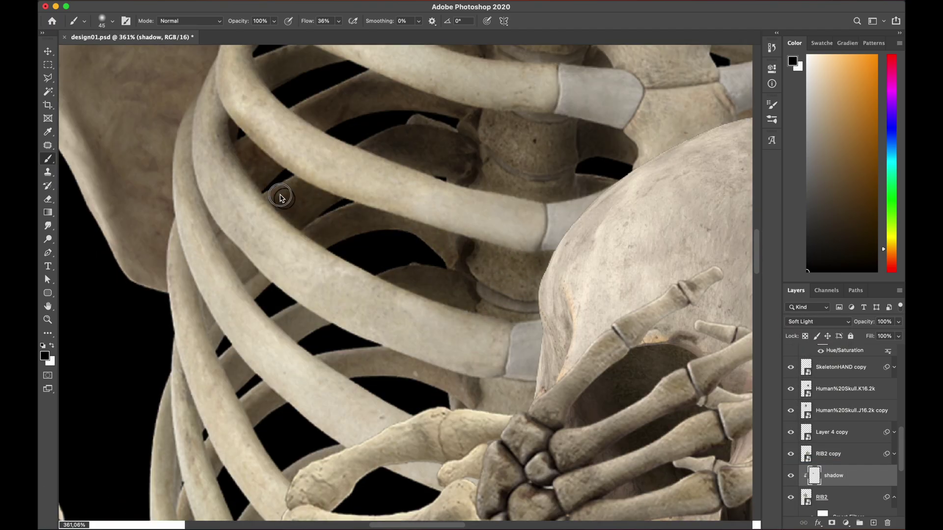
- Continue shading the far-side ribs and spine down through the rear skeleton's ribcage
{"action": "left_click_drag", "start_coordinate": [334, 364], "coordinate": [455, 393]}
{"action": "scroll", "coordinate": [273, 316], "scroll_direction": "up", "scroll_amount": 1}
{"action": "scroll", "coordinate": [343, 343], "scroll_direction": "up", "scroll_amount": 4}
{"action": "left_click_drag", "start_coordinate": [392, 314], "coordinate": [434, 298]}
{"action": "left_click_drag", "start_coordinate": [484, 444], "coordinate": [602, 454]}
{"action": "left_click_drag", "start_coordinate": [242, 289], "coordinate": [261, 339]}
{"action": "left_click_drag", "start_coordinate": [289, 418], "coordinate": [319, 382]}
{"action": "scroll", "coordinate": [304, 393], "scroll_direction": "down", "scroll_amount": 10}
{"action": "scroll", "coordinate": [506, 344], "scroll_direction": "up", "scroll_amount": 8}
{"action": "left_click_drag", "start_coordinate": [490, 363], "coordinate": [523, 334]}
{"action": "left_click_drag", "start_coordinate": [520, 433], "coordinate": [476, 442]}
- Shade the narrow rear bones of the lower ribcage around the ear-reaching arm's hand, using a 15 px brush at 65% flow
{"action": "scroll", "coordinate": [393, 294], "scroll_direction": "up", "scroll_amount": 5}
{"action": "key", "text": "bracketright"}
{"action": "key", "text": "bracketright"}
{"action": "key", "text": "bracketright"}
{"action": "key", "text": "bracketright"}
{"action": "key", "text": "bracketright"}
{"action": "key", "text": "bracketright"}
{"action": "key", "text": "bracketleft"}
{"action": "key", "text": "bracketleft"}
{"action": "key", "text": "bracketleft"}
{"action": "key", "text": "bracketleft"}
{"action": "key", "text": "bracketleft"}
{"action": "key", "text": "bracketleft"}
{"action": "key", "text": "bracketleft"}
{"action": "key", "text": "bracketleft"}
{"action": "key", "text": "bracketleft"}
{"action": "key", "text": "bracketleft"}
{"action": "key", "text": "bracketleft"}
{"action": "key", "text": "bracketleft"}
{"action": "key", "text": "bracketleft"}
{"action": "key", "text": "bracketleft"}
{"action": "key", "text": "bracketleft"}
{"action": "key", "text": "bracketleft"}
{"action": "left_click_drag", "start_coordinate": [202, 148], "coordinate": [213, 197]}
{"action": "left_click_drag", "start_coordinate": [300, 350], "coordinate": [292, 317]}
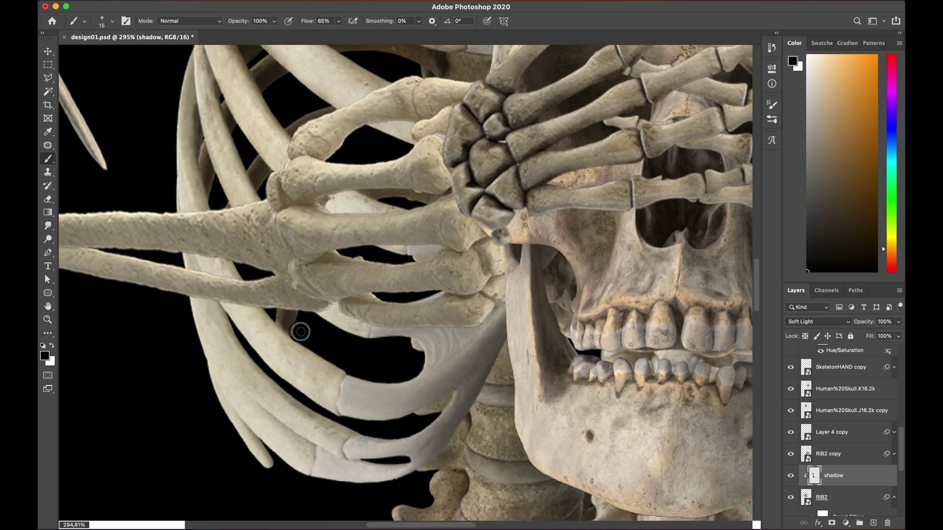
{"action": "scroll", "coordinate": [481, 369], "scroll_direction": "down", "scroll_amount": 3}
{"action": "key", "text": "ctrl+0"}
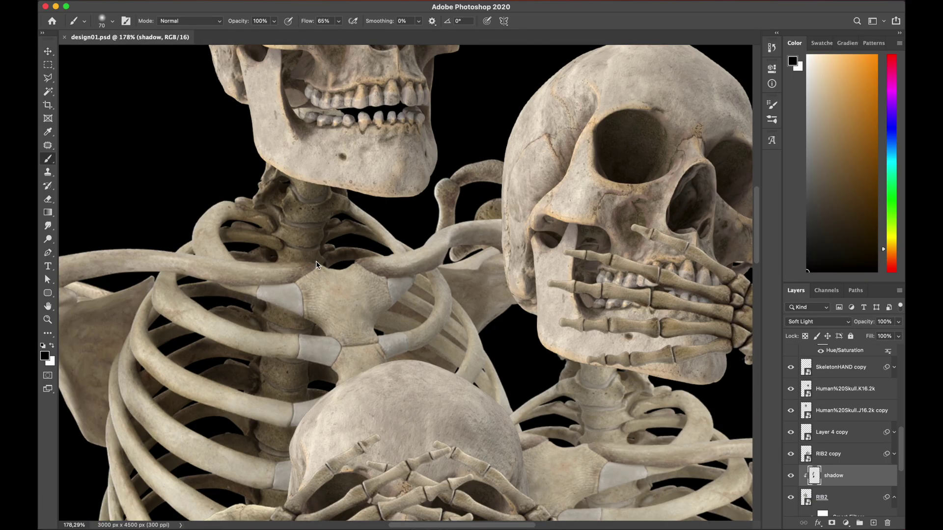
- Deepen the shading on the rear skeleton's neck and shoulder area using a larger brush
{"action": "scroll", "coordinate": [407, 282], "scroll_direction": "up", "scroll_amount": 3}
{"action": "scroll", "coordinate": [407, 283], "scroll_direction": "down", "scroll_amount": 2}
{"action": "mouse_move", "coordinate": [432, 402]}
{"action": "left_mouse_down"}
{"action": "mouse_move", "coordinate": [587, 335]}
{"action": "mouse_move", "coordinate": [600, 427]}
{"action": "left_mouse_up"}
{"action": "left_click_drag", "start_coordinate": [652, 464], "coordinate": [584, 383]}
{"action": "scroll", "coordinate": [486, 260], "scroll_direction": "down", "scroll_amount": 5}
{"action": "key", "text": "bracketright"}
{"action": "key", "text": "bracketright"}
{"action": "key", "text": "bracketright"}
{"action": "key", "text": "bracketright"}
{"action": "key", "text": "bracketright"}
{"action": "key", "text": "bracketright"}
{"action": "left_click_drag", "start_coordinate": [486, 261], "coordinate": [452, 203]}
{"action": "left_click_drag", "start_coordinate": [294, 201], "coordinate": [531, 222]}
{"action": "left_click_drag", "start_coordinate": [393, 304], "coordinate": [440, 218]}
{"action": "scroll", "coordinate": [455, 203], "scroll_direction": "down", "scroll_amount": 5}
- Add a layer named shadow clipped to the rear skull and set its blend mode to Soft Light
{"action": "left_click", "coordinate": [872, 522]}
{"action": "double_click", "coordinate": [824, 410]}
{"action": "type", "text": "shadow"}
{"action": "right_click", "coordinate": [853, 411]}
{"action": "key", "text": "b"}
{"action": "scroll", "coordinate": [406, 283], "scroll_direction": "up", "scroll_amount": 3}
{"action": "left_click", "coordinate": [816, 322]}
{"action": "left_click", "coordinate": [803, 467]}
- Paint shadows into the rear skull's eye sockets, nose cavity and jaw recesses
{"action": "left_click_drag", "start_coordinate": [454, 152], "coordinate": [450, 201]}
{"action": "left_click_drag", "start_coordinate": [364, 93], "coordinate": [366, 147]}
{"action": "left_click_drag", "start_coordinate": [354, 285], "coordinate": [486, 295]}
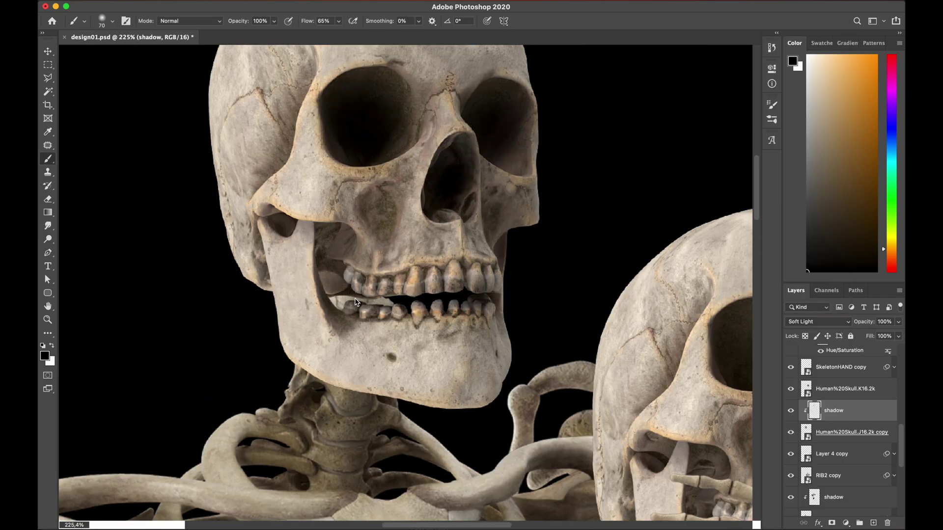
- Darken the neck beneath the rear skull on the ribcage's shadow layer, return to the skull's shadow layer and undo the last change
{"action": "left_click", "coordinate": [833, 498]}
{"action": "left_click_drag", "start_coordinate": [417, 432], "coordinate": [562, 446]}
{"action": "left_click", "coordinate": [833, 410]}
{"action": "key", "text": "super+z"}
{"action": "scroll", "coordinate": [463, 301], "scroll_direction": "down", "scroll_amount": 8}
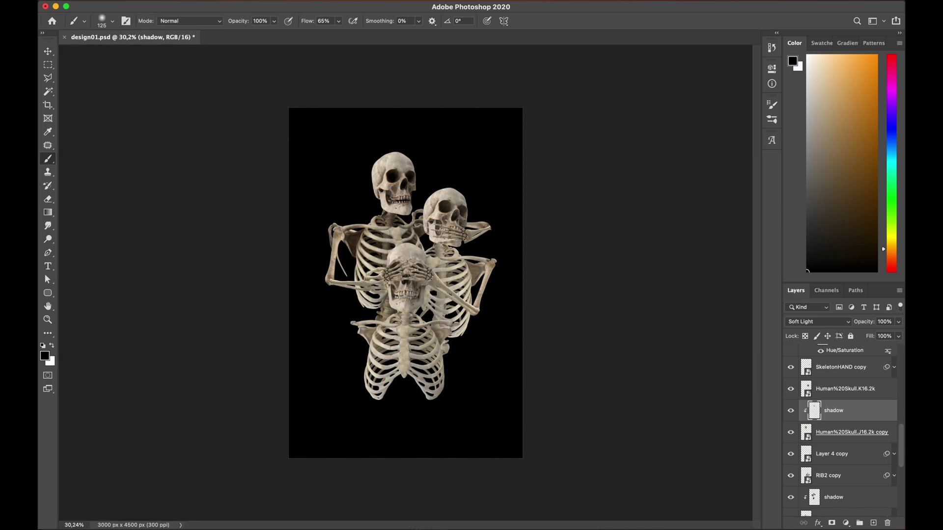
- Add a layer named shadow above the skull whose mouth is covered and clip it to that skull
{"action": "scroll", "coordinate": [402, 209], "scroll_direction": "up", "scroll_amount": 5}
{"action": "key", "text": "v"}
{"action": "left_click", "coordinate": [459, 113]}
{"action": "left_click", "coordinate": [872, 523]}
{"action": "double_click", "coordinate": [825, 389]}
{"action": "type", "text": "shadow"}
{"action": "key", "text": "Return"}
{"action": "right_click", "coordinate": [853, 392]}
{"action": "left_click", "coordinate": [771, 265]}
- Set this shadow layer's blend mode to Soft Light and paint shadows on the skull with the covered mouth
{"action": "scroll", "coordinate": [522, 162], "scroll_direction": "up", "scroll_amount": 4}
{"action": "key", "text": "b"}
{"action": "left_click_drag", "start_coordinate": [420, 160], "coordinate": [439, 177]}
{"action": "left_click", "coordinate": [817, 323]}
{"action": "left_click", "coordinate": [805, 467]}
{"action": "left_click_drag", "start_coordinate": [508, 184], "coordinate": [476, 216]}
{"action": "left_click_drag", "start_coordinate": [483, 272], "coordinate": [422, 290]}
{"action": "left_click_drag", "start_coordinate": [351, 275], "coordinate": [417, 324]}
- Lower the brush flow to 36% and continue shading the same skull, adjusting the brush size
{"action": "left_click", "coordinate": [338, 21]}
{"action": "left_click_drag", "start_coordinate": [339, 34], "coordinate": [326, 34]}
{"action": "mouse_move", "coordinate": [505, 128]}
{"action": "left_mouse_down"}
{"action": "mouse_move", "coordinate": [359, 147]}
{"action": "mouse_move", "coordinate": [412, 118]}
{"action": "left_mouse_up"}
{"action": "key", "text": "x"}
{"action": "key", "text": "]"}
{"action": "key", "text": "]"}
{"action": "key", "text": "x"}
{"action": "key", "text": "]"}
{"action": "key", "text": "]"}
{"action": "key", "text": "]"}
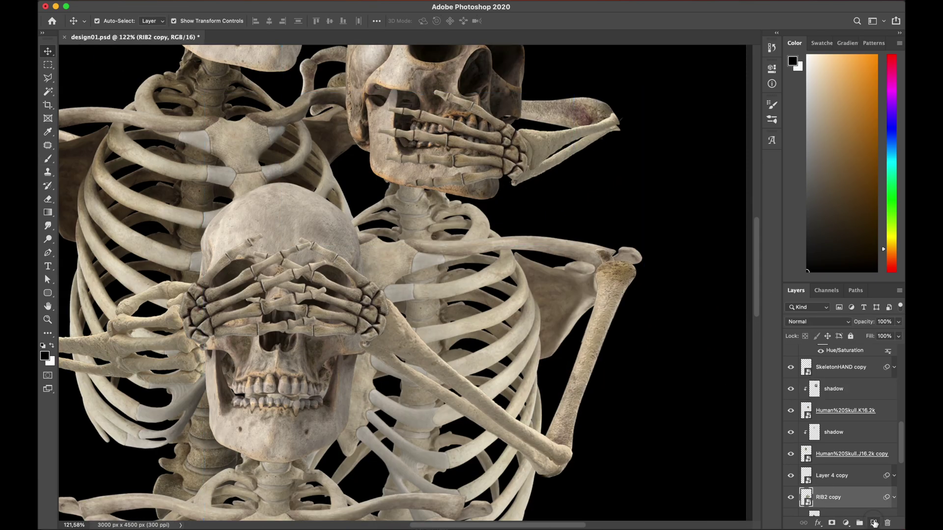
- Set up a clipped Soft Light shadow layer on the RIB2 copy ribcage and shade its inner rear ribs
{"action": "left_click", "coordinate": [835, 390]}
{"action": "left_click", "coordinate": [817, 322]}
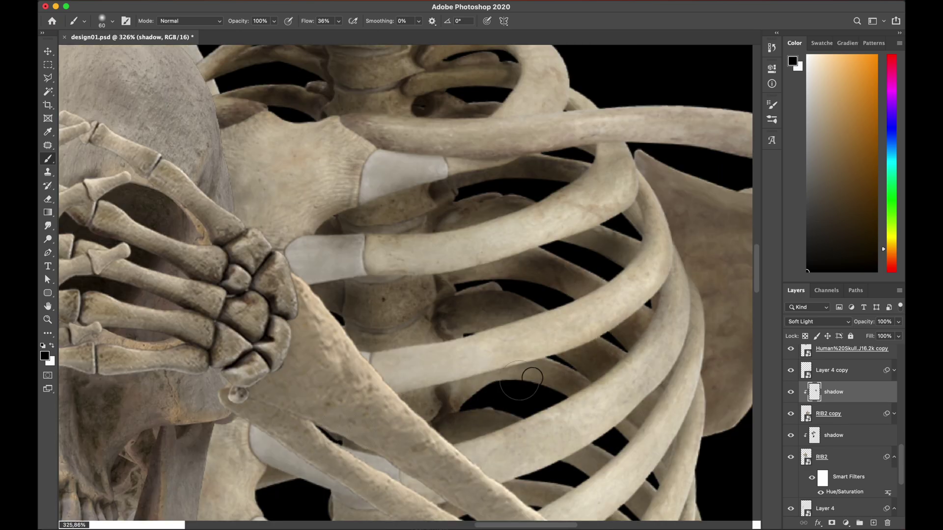
{"action": "key", "text": "bracketleft"}
{"action": "key", "text": "bracketleft"}
{"action": "left_click_drag", "start_coordinate": [532, 378], "coordinate": [432, 393]}
{"action": "mouse_move", "coordinate": [555, 270]}
{"action": "left_mouse_down"}
{"action": "mouse_move", "coordinate": [419, 296]}
{"action": "mouse_move", "coordinate": [400, 335]}
{"action": "mouse_move", "coordinate": [397, 287]}
{"action": "mouse_move", "coordinate": [560, 254]}
{"action": "mouse_move", "coordinate": [561, 285]}
{"action": "left_mouse_up"}
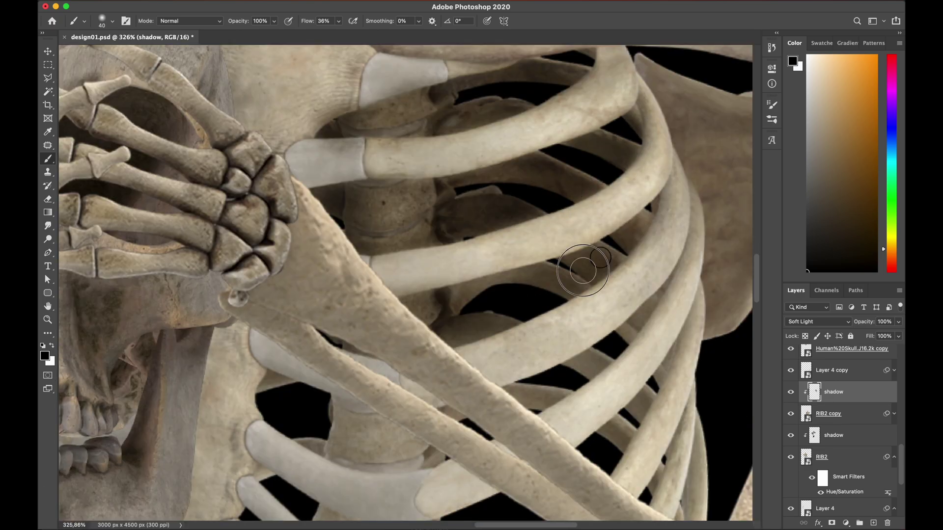
{"action": "mouse_move", "coordinate": [584, 267]}
{"action": "left_mouse_down"}
{"action": "mouse_move", "coordinate": [312, 421]}
{"action": "mouse_move", "coordinate": [375, 455]}
{"action": "left_mouse_up"}
- Shade the spine and rear ribs showing between the crossing forearm bones and beneath them, using a smaller brush
{"action": "scroll", "coordinate": [289, 227], "scroll_direction": "up", "scroll_amount": 3}
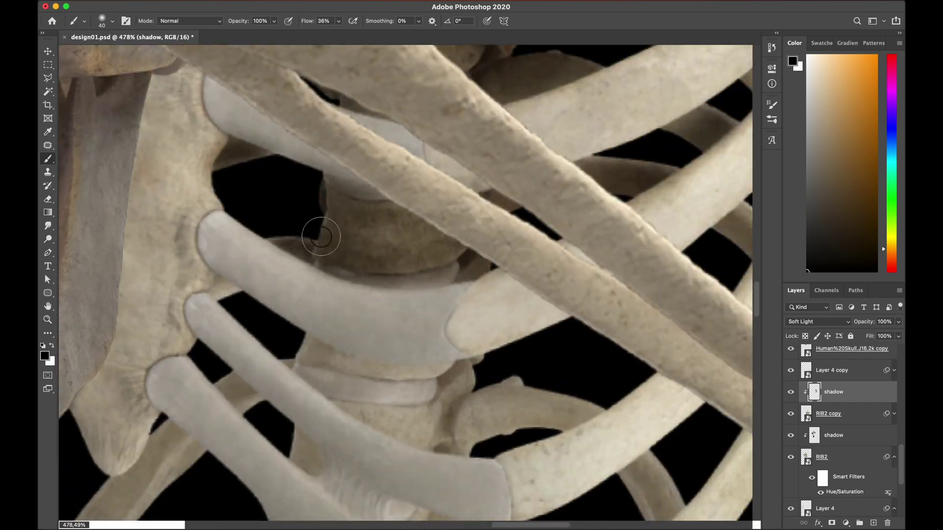
{"action": "key", "text": "bracketleft"}
{"action": "key", "text": "bracketleft"}
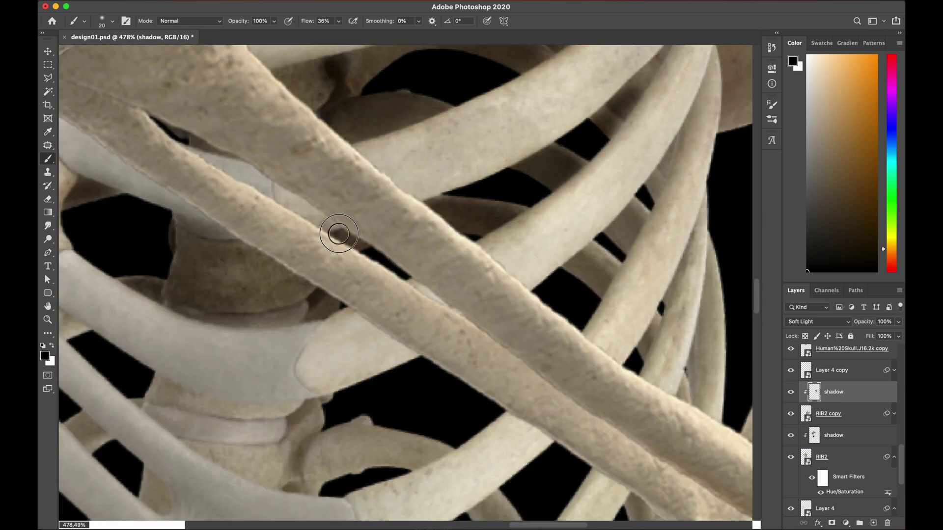
{"action": "mouse_move", "coordinate": [506, 324]}
{"action": "left_mouse_down"}
{"action": "mouse_move", "coordinate": [468, 357]}
{"action": "mouse_move", "coordinate": [520, 285]}
{"action": "left_mouse_up"}
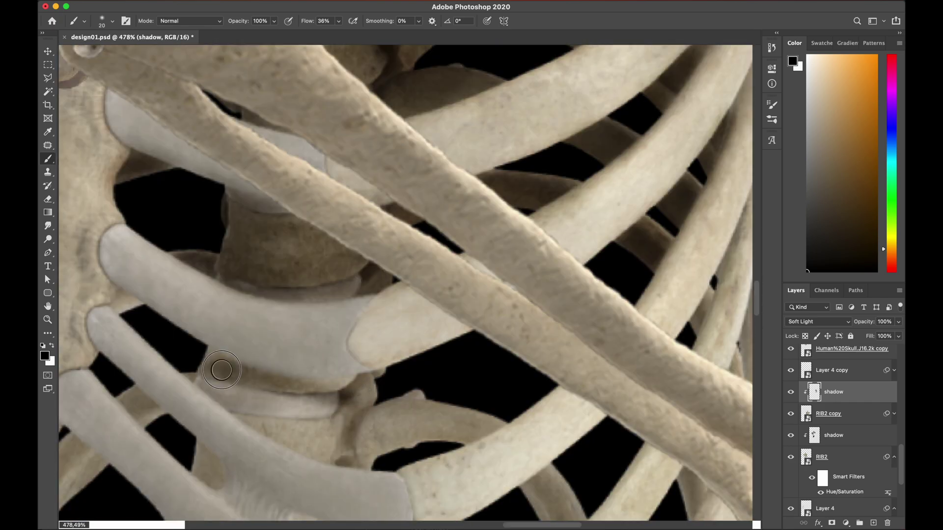
{"action": "mouse_move", "coordinate": [221, 370]}
{"action": "left_mouse_down"}
{"action": "mouse_move", "coordinate": [315, 435]}
{"action": "mouse_move", "coordinate": [441, 410]}
{"action": "left_mouse_up"}
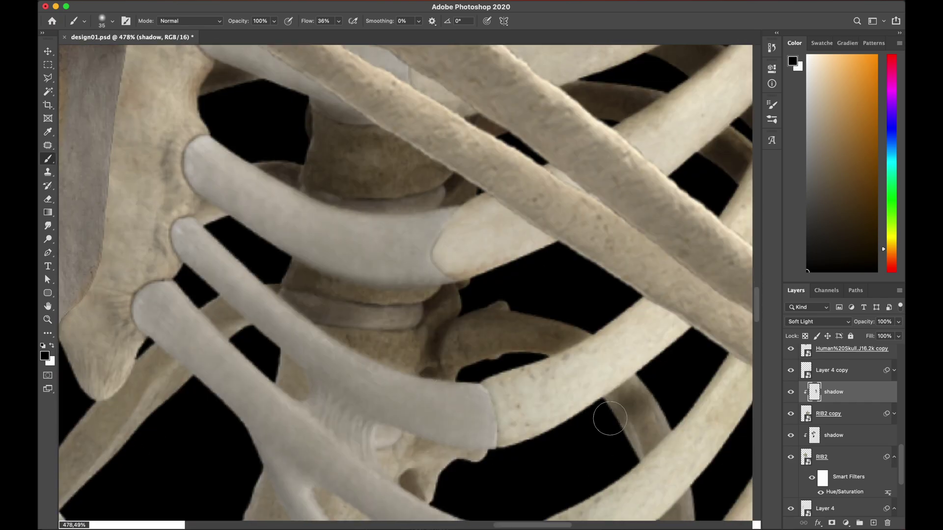
{"action": "mouse_move", "coordinate": [606, 414]}
{"action": "left_mouse_down"}
{"action": "mouse_move", "coordinate": [437, 465]}
{"action": "mouse_move", "coordinate": [315, 393]}
{"action": "left_mouse_up"}
- Try brushing over the lower costal cartilages with the swapped white foreground colour and undo the strokes
{"action": "key", "text": "x"}
{"action": "left_click_drag", "start_coordinate": [319, 378], "coordinate": [324, 406]}
{"action": "left_click_drag", "start_coordinate": [152, 305], "coordinate": [359, 462]}
{"action": "left_click_drag", "start_coordinate": [204, 157], "coordinate": [446, 244]}
{"action": "key", "text": "super+z"}
{"action": "key", "text": "super+z"}
{"action": "key", "text": "super+z"}
{"action": "key", "text": "super+z"}
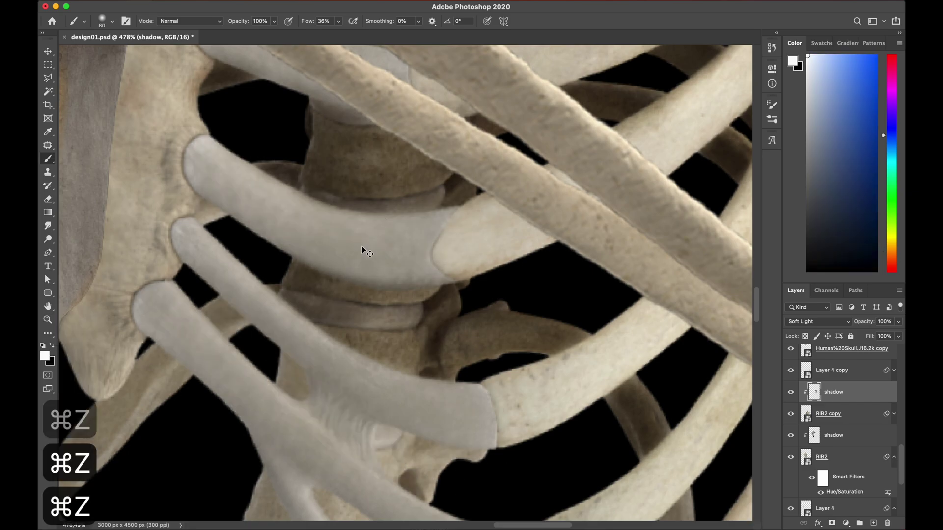
- Try darkening the lower costal cartilages and the spine behind them with a black brush
{"action": "key", "text": "e"}
{"action": "key", "text": "b"}
{"action": "key", "text": "x"}
{"action": "left_click_drag", "start_coordinate": [196, 294], "coordinate": [304, 393]}
{"action": "left_click_drag", "start_coordinate": [358, 427], "coordinate": [483, 481]}
{"action": "left_click_drag", "start_coordinate": [282, 339], "coordinate": [211, 294]}
{"action": "key", "text": "e"}
{"action": "key", "text": "super+z"}
{"action": "left_click", "coordinate": [111, 21]}
{"action": "left_click_drag", "start_coordinate": [397, 240], "coordinate": [275, 305]}
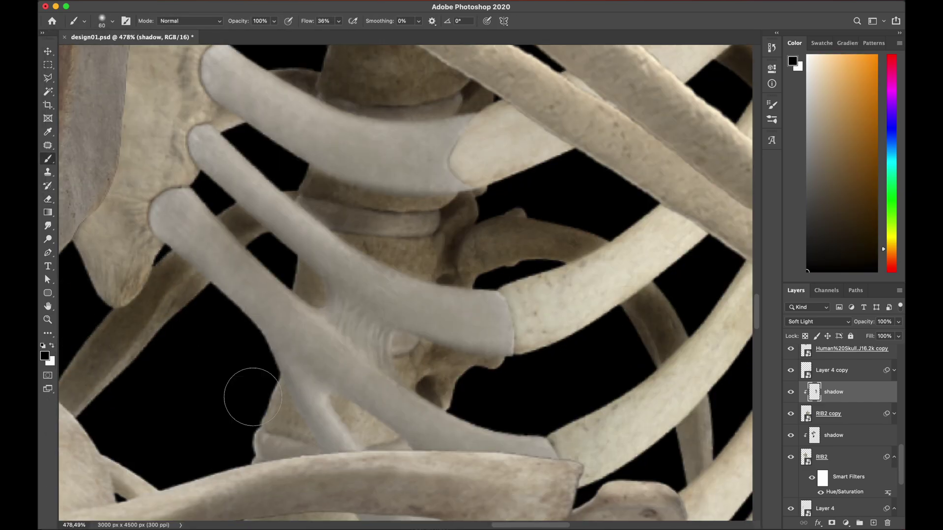
{"action": "left_click_drag", "start_coordinate": [242, 390], "coordinate": [373, 447]}
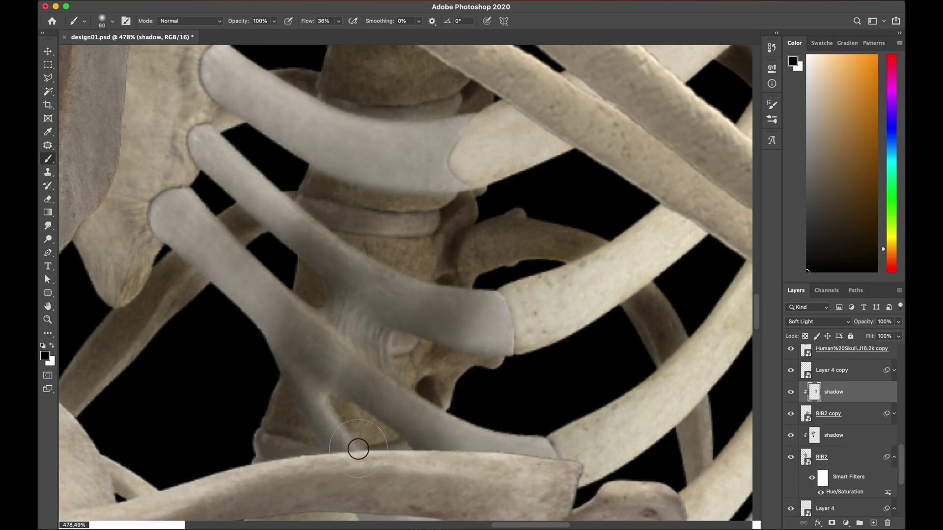
{"action": "left_click_drag", "start_coordinate": [184, 206], "coordinate": [324, 320]}
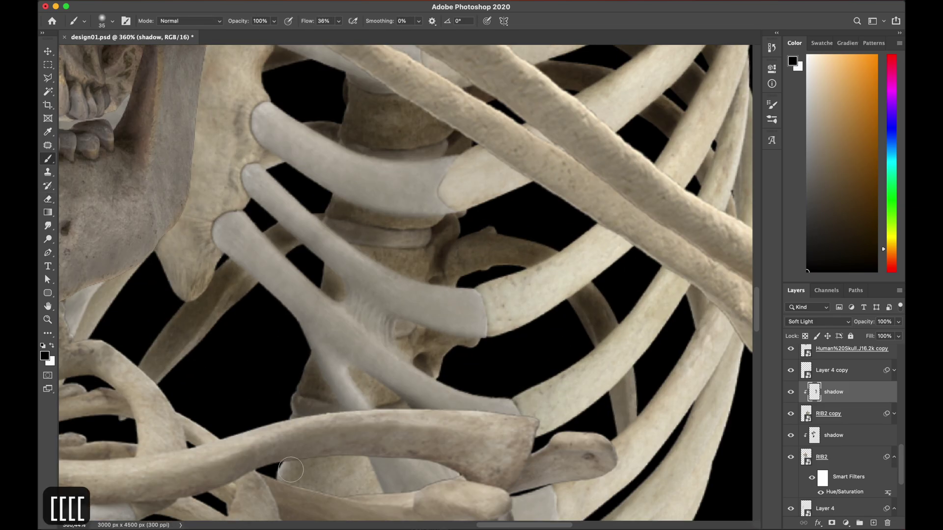
- Continue shading the RIB2 copy ribcage, enlarging the brush for the broader areas
{"action": "scroll", "coordinate": [624, 406], "scroll_direction": "down", "scroll_amount": 3}
{"action": "left_click_drag", "start_coordinate": [584, 194], "coordinate": [582, 238]}
{"action": "scroll", "coordinate": [557, 389], "scroll_direction": "down", "scroll_amount": 6}
{"action": "key", "text": "bracketright"}
{"action": "key", "text": "bracketright"}
{"action": "key", "text": "bracketright"}
{"action": "key", "text": "bracketright"}
{"action": "key", "text": "bracketright"}
{"action": "key", "text": "bracketright"}
{"action": "key", "text": "bracketright"}
{"action": "key", "text": "bracketright"}
{"action": "key", "text": "bracketright"}
{"action": "key", "text": "bracketright"}
{"action": "mouse_move", "coordinate": [300, 201]}
{"action": "left_mouse_down"}
{"action": "mouse_move", "coordinate": [328, 294]}
{"action": "mouse_move", "coordinate": [357, 192]}
{"action": "left_mouse_up"}
- Set the shadow layer clipped to RIBFRONT to Soft Light and darken the neck beneath the front skull
{"action": "scroll", "coordinate": [554, 216], "scroll_direction": "down", "scroll_amount": 10}
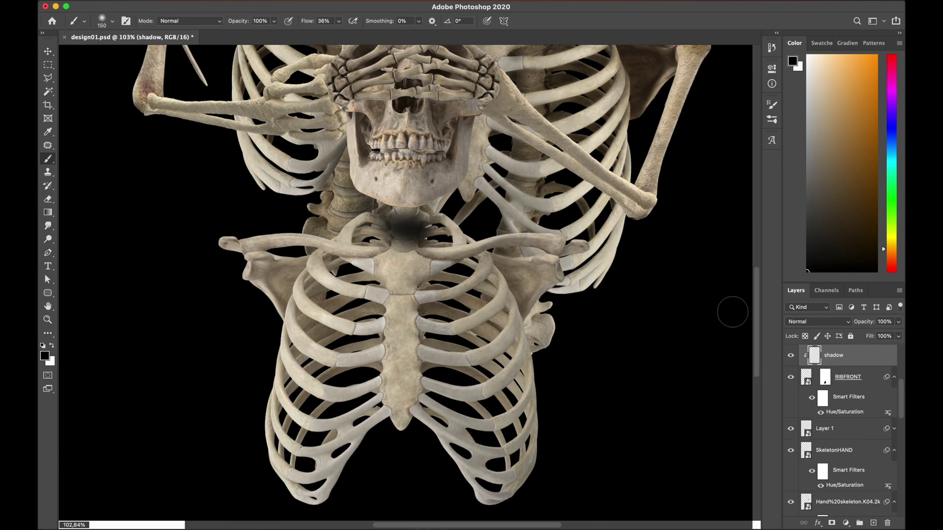
{"action": "left_click", "coordinate": [818, 322]}
{"action": "left_click", "coordinate": [810, 459]}
{"action": "scroll", "coordinate": [412, 256], "scroll_direction": "up", "scroll_amount": 3}
{"action": "key", "text": "bracketleft"}
{"action": "key", "text": "bracketleft"}
{"action": "key", "text": "bracketleft"}
{"action": "key", "text": "bracketleft"}
{"action": "key", "text": "bracketleft"}
{"action": "left_click_drag", "start_coordinate": [344, 172], "coordinate": [449, 218]}
- Paint shadows around the front ribcage's neck vertebrae and the small ribs beside them
{"action": "scroll", "coordinate": [407, 284], "scroll_direction": "up", "scroll_amount": 6}
{"action": "left_click_drag", "start_coordinate": [363, 165], "coordinate": [405, 165]}
{"action": "left_click_drag", "start_coordinate": [481, 299], "coordinate": [563, 258]}
{"action": "mouse_move", "coordinate": [474, 373]}
{"action": "left_mouse_down"}
{"action": "mouse_move", "coordinate": [658, 347]}
{"action": "mouse_move", "coordinate": [700, 296]}
{"action": "left_mouse_up"}
- Shade the rear ribs beneath the front skeleton's collarbone with a smaller brush
{"action": "scroll", "coordinate": [412, 287], "scroll_direction": "up", "scroll_amount": 3}
{"action": "key", "text": "bracketleft"}
{"action": "key", "text": "bracketleft"}
{"action": "key", "text": "bracketleft"}
{"action": "left_click_drag", "start_coordinate": [521, 269], "coordinate": [347, 358]}
{"action": "left_click_drag", "start_coordinate": [531, 277], "coordinate": [494, 326]}
{"action": "left_click_drag", "start_coordinate": [403, 336], "coordinate": [304, 390]}
{"action": "left_click_drag", "start_coordinate": [630, 347], "coordinate": [601, 425]}
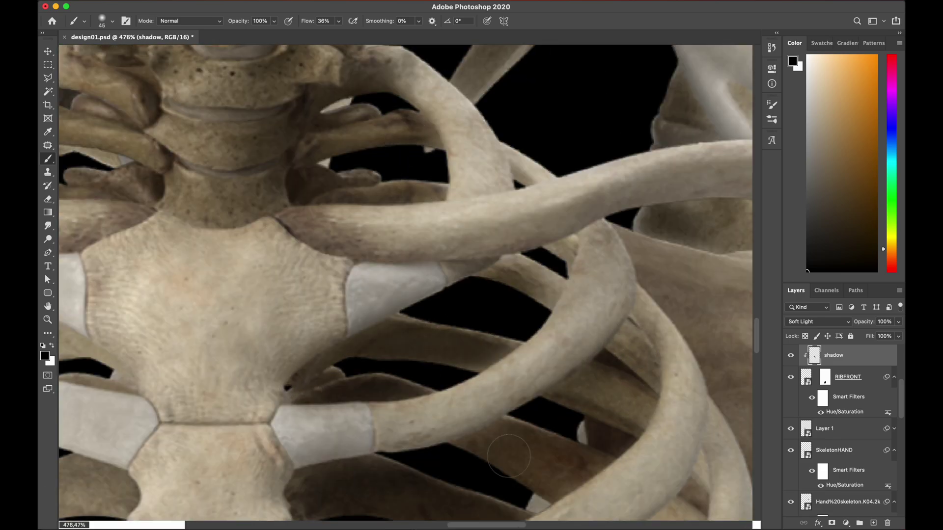
{"action": "left_click_drag", "start_coordinate": [508, 456], "coordinate": [552, 347]}
{"action": "left_click_drag", "start_coordinate": [611, 157], "coordinate": [569, 192]}
{"action": "left_click_drag", "start_coordinate": [526, 238], "coordinate": [465, 320]}
- Darken the rear ribs visible through the upper gaps of the front ribcage, using a finer brush
{"action": "key", "text": "bracketleft"}
{"action": "key", "text": "bracketleft"}
{"action": "left_click_drag", "start_coordinate": [553, 218], "coordinate": [530, 287]}
{"action": "left_click_drag", "start_coordinate": [625, 361], "coordinate": [686, 264]}
{"action": "left_click_drag", "start_coordinate": [561, 463], "coordinate": [551, 385]}
{"action": "left_click_drag", "start_coordinate": [540, 473], "coordinate": [364, 420]}
{"action": "left_click_drag", "start_coordinate": [491, 417], "coordinate": [687, 336]}
{"action": "left_click_drag", "start_coordinate": [607, 429], "coordinate": [461, 468]}
{"action": "left_click_drag", "start_coordinate": [569, 428], "coordinate": [511, 426]}
{"action": "mouse_move", "coordinate": [533, 441]}
{"action": "left_mouse_down"}
{"action": "mouse_move", "coordinate": [675, 255]}
{"action": "mouse_move", "coordinate": [435, 471]}
{"action": "left_mouse_up"}
{"action": "left_click_drag", "start_coordinate": [432, 471], "coordinate": [421, 297]}
- Shade the rear ribs behind the middle section of the front ribcage, reducing the brush size for tight gaps
{"action": "mouse_move", "coordinate": [308, 396]}
{"action": "left_mouse_down"}
{"action": "mouse_move", "coordinate": [586, 397]}
{"action": "mouse_move", "coordinate": [673, 316]}
{"action": "left_mouse_up"}
{"action": "left_click_drag", "start_coordinate": [547, 383], "coordinate": [326, 387]}
{"action": "left_click_drag", "start_coordinate": [682, 282], "coordinate": [523, 308]}
{"action": "key", "text": "bracketleft"}
{"action": "mouse_move", "coordinate": [523, 308]}
{"action": "left_mouse_down"}
{"action": "mouse_move", "coordinate": [534, 264]}
{"action": "mouse_move", "coordinate": [531, 338]}
{"action": "left_mouse_up"}
{"action": "mouse_move", "coordinate": [525, 432]}
{"action": "left_mouse_down"}
{"action": "mouse_move", "coordinate": [557, 297]}
{"action": "mouse_move", "coordinate": [542, 384]}
{"action": "left_mouse_up"}
{"action": "left_click_drag", "start_coordinate": [621, 316], "coordinate": [540, 476]}
{"action": "mouse_move", "coordinate": [358, 439]}
{"action": "left_mouse_down"}
{"action": "mouse_move", "coordinate": [404, 450]}
{"action": "mouse_move", "coordinate": [452, 501]}
{"action": "left_mouse_up"}
- Paint shadows on the rear ribs showing between the lower ribs of the front ribcage
{"action": "scroll", "coordinate": [377, 324], "scroll_direction": "down", "scroll_amount": 5}
{"action": "left_click_drag", "start_coordinate": [407, 281], "coordinate": [425, 295]}
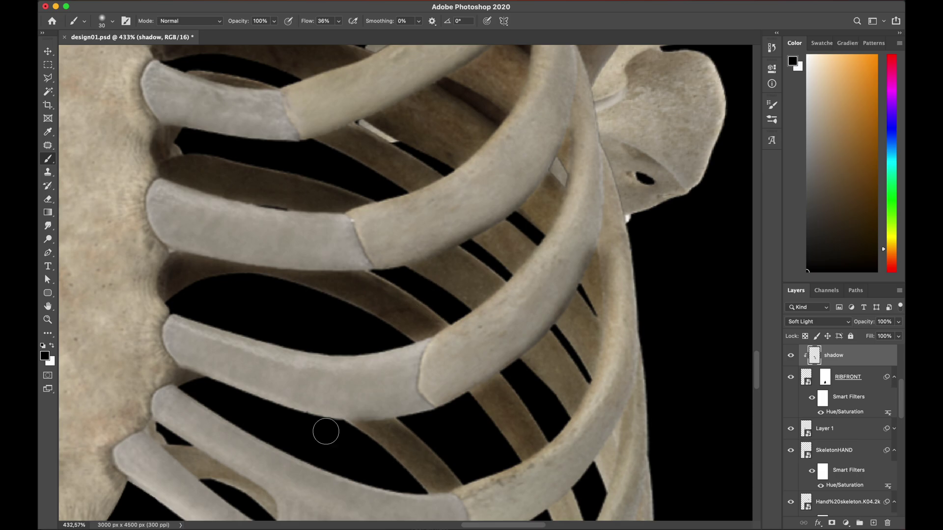
{"action": "left_click_drag", "start_coordinate": [463, 414], "coordinate": [485, 276]}
{"action": "left_click_drag", "start_coordinate": [498, 414], "coordinate": [520, 411]}
{"action": "left_click_drag", "start_coordinate": [381, 414], "coordinate": [416, 445]}
{"action": "left_click_drag", "start_coordinate": [593, 377], "coordinate": [600, 403]}
- Shade the narrow rear ribs near the front ribcage's lower outer edge with a small brush at 58% flow
{"action": "scroll", "coordinate": [584, 275], "scroll_direction": "up", "scroll_amount": 3}
{"action": "key", "text": "["}
{"action": "key", "text": "["}
{"action": "key", "text": "["}
{"action": "key", "text": "["}
{"action": "key", "text": "["}
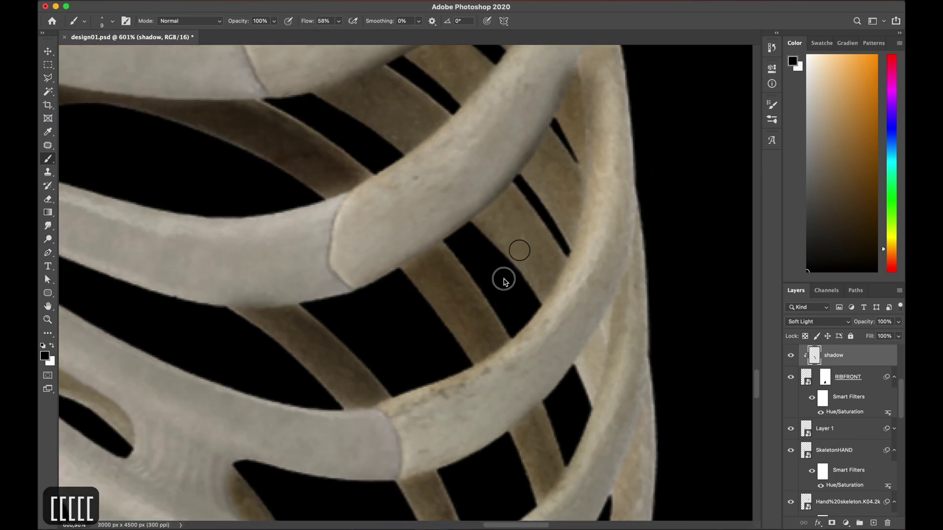
{"action": "left_click_drag", "start_coordinate": [333, 510], "coordinate": [490, 365]}
{"action": "left_click_drag", "start_coordinate": [125, 175], "coordinate": [252, 257]}
{"action": "key", "text": "]"}
{"action": "key", "text": "]"}
{"action": "left_click_drag", "start_coordinate": [545, 252], "coordinate": [474, 261]}
{"action": "mouse_move", "coordinate": [547, 390]}
{"action": "left_mouse_down"}
{"action": "mouse_move", "coordinate": [570, 393]}
{"action": "mouse_move", "coordinate": [577, 328]}
{"action": "mouse_move", "coordinate": [494, 458]}
{"action": "mouse_move", "coordinate": [604, 361]}
{"action": "left_mouse_up"}
- Extend the fine shading across the remaining rear ribs of the front ribcage
{"action": "scroll", "coordinate": [604, 362], "scroll_direction": "down", "scroll_amount": 5}
{"action": "left_click_drag", "start_coordinate": [510, 122], "coordinate": [589, 481]}
{"action": "key", "text": "["}
{"action": "key", "text": "["}
{"action": "key", "text": "["}
{"action": "key", "text": "["}
{"action": "left_click_drag", "start_coordinate": [678, 216], "coordinate": [369, 307]}
- Darken the front skeleton's shoulder blade area with a much larger brush
{"action": "key", "text": "]"}
{"action": "key", "text": "]"}
{"action": "key", "text": "]"}
{"action": "key", "text": "]"}
{"action": "key", "text": "]"}
{"action": "key", "text": "]"}
{"action": "key", "text": "]"}
{"action": "key", "text": "]"}
{"action": "mouse_move", "coordinate": [290, 284]}
{"action": "left_mouse_down"}
{"action": "mouse_move", "coordinate": [347, 316]}
{"action": "mouse_move", "coordinate": [427, 339]}
{"action": "left_mouse_up"}
{"action": "left_click_drag", "start_coordinate": [128, 314], "coordinate": [722, 309]}
{"action": "mouse_move", "coordinate": [280, 305]}
{"action": "left_mouse_down"}
{"action": "mouse_move", "coordinate": [364, 297]}
{"action": "mouse_move", "coordinate": [334, 408]}
{"action": "left_mouse_up"}
- Shade the front skeleton's shoulder blade and the bones around its collarbone with an enlarged soft brush at 58% flow
{"action": "key", "text": "["}
{"action": "key", "text": "["}
{"action": "key", "text": "["}
{"action": "key", "text": "["}
{"action": "key", "text": "["}
{"action": "key", "text": "["}
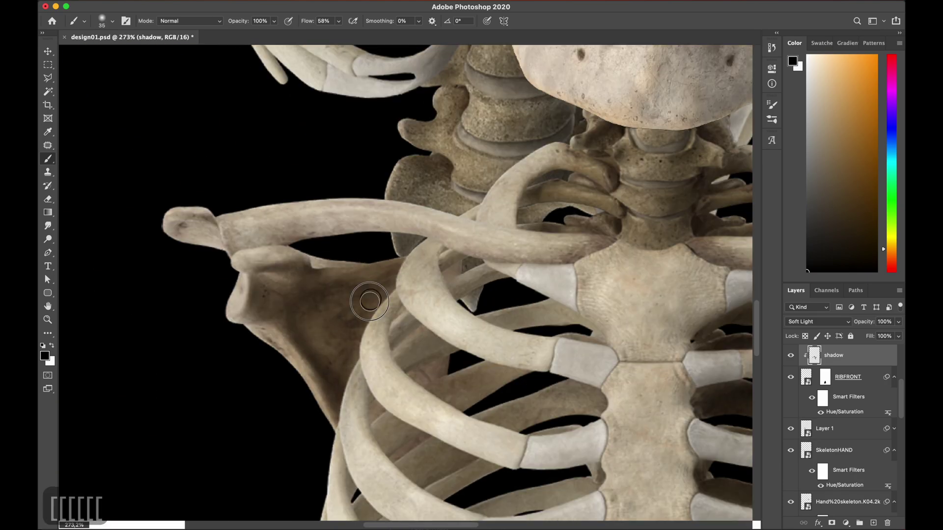
{"action": "left_click_drag", "start_coordinate": [307, 245], "coordinate": [414, 239]}
{"action": "left_click_drag", "start_coordinate": [492, 294], "coordinate": [550, 304]}
{"action": "key", "text": "]"}
{"action": "key", "text": "]"}
{"action": "key", "text": "]"}
{"action": "left_click_drag", "start_coordinate": [607, 131], "coordinate": [441, 132]}
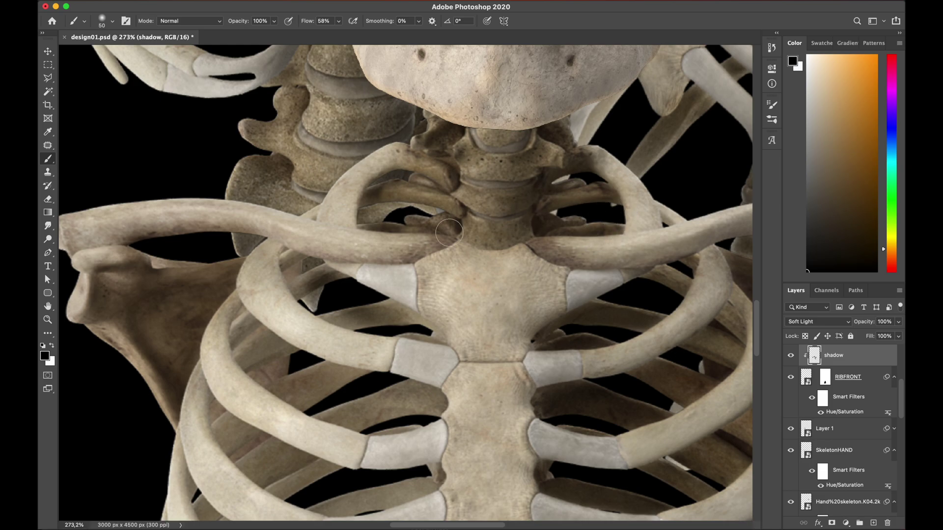
- Darken the rear ribs showing beneath the front skeleton's collarbone and first ribs with a 20 px brush
{"action": "scroll", "coordinate": [260, 313], "scroll_direction": "up", "scroll_amount": 4}
{"action": "left_click_drag", "start_coordinate": [463, 309], "coordinate": [343, 314]}
{"action": "left_click_drag", "start_coordinate": [314, 235], "coordinate": [327, 258]}
{"action": "scroll", "coordinate": [404, 282], "scroll_direction": "up", "scroll_amount": 4}
{"action": "key", "text": "["}
{"action": "key", "text": "["}
{"action": "key", "text": "["}
{"action": "key", "text": "["}
{"action": "key", "text": "["}
{"action": "key", "text": "["}
{"action": "left_click_drag", "start_coordinate": [226, 207], "coordinate": [300, 295]}
{"action": "left_click_drag", "start_coordinate": [319, 339], "coordinate": [415, 368]}
{"action": "left_click_drag", "start_coordinate": [491, 304], "coordinate": [614, 398]}
{"action": "left_click_drag", "start_coordinate": [192, 353], "coordinate": [260, 417]}
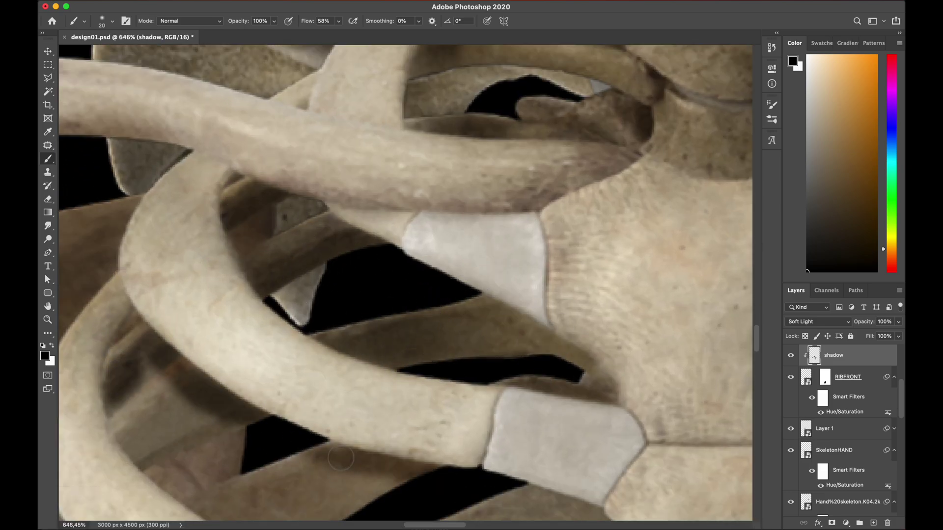
- Extend the shading along the rear ribs between the front ribcage's upper ribs, up to the breastbone
{"action": "left_click_drag", "start_coordinate": [442, 418], "coordinate": [463, 268]}
{"action": "left_click_drag", "start_coordinate": [589, 354], "coordinate": [636, 413]}
{"action": "key", "text": "]"}
{"action": "key", "text": "]"}
{"action": "left_click_drag", "start_coordinate": [147, 248], "coordinate": [454, 452]}
{"action": "mouse_move", "coordinate": [189, 223]}
{"action": "left_mouse_down"}
{"action": "mouse_move", "coordinate": [204, 286]}
{"action": "mouse_move", "coordinate": [511, 411]}
{"action": "mouse_move", "coordinate": [611, 393]}
{"action": "left_mouse_up"}
{"action": "scroll", "coordinate": [450, 354], "scroll_direction": "down", "scroll_amount": 2}
{"action": "left_click_drag", "start_coordinate": [450, 354], "coordinate": [476, 203]}
{"action": "left_click_drag", "start_coordinate": [211, 294], "coordinate": [306, 386]}
{"action": "left_click_drag", "start_coordinate": [387, 427], "coordinate": [609, 371]}
{"action": "left_click_drag", "start_coordinate": [417, 354], "coordinate": [222, 293]}
{"action": "scroll", "coordinate": [324, 392], "scroll_direction": "down", "scroll_amount": 10}
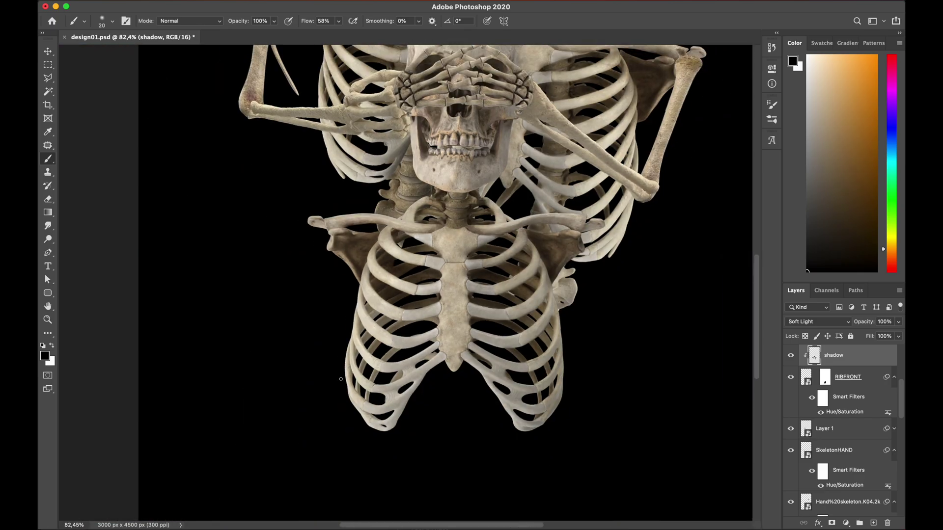
- Paint shadows on the rear ribs through the middle gaps of the front ribcage with a larger brush
{"action": "scroll", "coordinate": [371, 279], "scroll_direction": "up", "scroll_amount": 8}
{"action": "mouse_move", "coordinate": [346, 386]}
{"action": "left_mouse_down"}
{"action": "mouse_move", "coordinate": [626, 457]}
{"action": "mouse_move", "coordinate": [375, 421]}
{"action": "mouse_move", "coordinate": [512, 474]}
{"action": "left_mouse_up"}
{"action": "key", "text": "]"}
{"action": "key", "text": "]"}
{"action": "key", "text": "]"}
{"action": "key", "text": "]"}
{"action": "key", "text": "]"}
{"action": "scroll", "coordinate": [512, 476], "scroll_direction": "down", "scroll_amount": 5}
{"action": "mouse_move", "coordinate": [351, 324]}
{"action": "left_mouse_down"}
{"action": "mouse_move", "coordinate": [478, 439]}
{"action": "mouse_move", "coordinate": [474, 416]}
{"action": "left_mouse_up"}
{"action": "scroll", "coordinate": [391, 385], "scroll_direction": "up", "scroll_amount": 2}
{"action": "mouse_move", "coordinate": [475, 339]}
{"action": "left_mouse_down"}
{"action": "mouse_move", "coordinate": [417, 290]}
{"action": "mouse_move", "coordinate": [682, 112]}
{"action": "left_mouse_up"}
- Shade the narrow rear ribs along the front ribcage's outer lower edge with a 30 px brush
{"action": "scroll", "coordinate": [307, 308], "scroll_direction": "down", "scroll_amount": 3}
{"action": "left_click_drag", "start_coordinate": [311, 319], "coordinate": [386, 441]}
{"action": "scroll", "coordinate": [392, 432], "scroll_direction": "down", "scroll_amount": 3}
{"action": "left_click_drag", "start_coordinate": [406, 393], "coordinate": [429, 342]}
{"action": "mouse_move", "coordinate": [557, 349]}
{"action": "left_mouse_down"}
{"action": "mouse_move", "coordinate": [532, 358]}
{"action": "mouse_move", "coordinate": [548, 351]}
{"action": "left_mouse_up"}
{"action": "left_click_drag", "start_coordinate": [300, 361], "coordinate": [326, 427]}
{"action": "left_click_drag", "start_coordinate": [327, 427], "coordinate": [383, 484]}
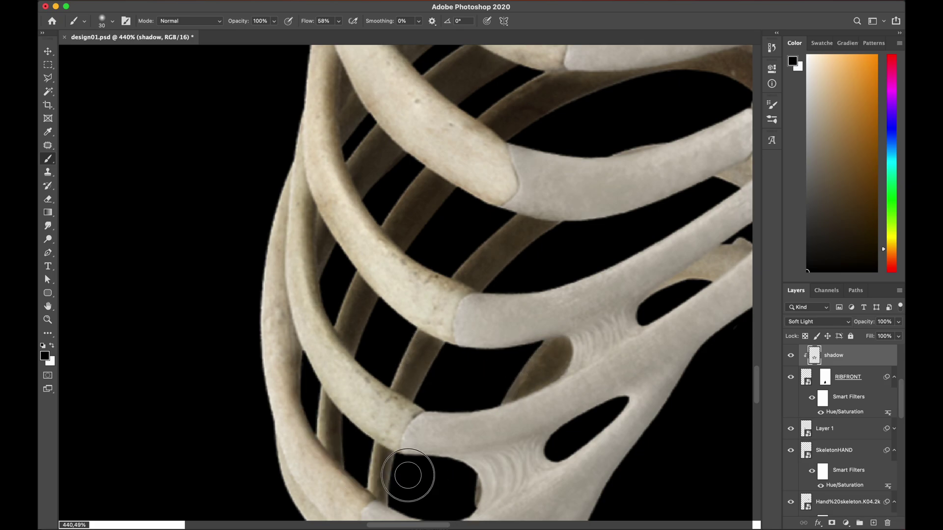
- Darken the remaining rear ribs behind the front ribcage's lowest ribs and cartilage
{"action": "scroll", "coordinate": [319, 402], "scroll_direction": "down", "scroll_amount": 5}
{"action": "key", "text": "]"}
{"action": "mouse_move", "coordinate": [369, 334]}
{"action": "left_mouse_down"}
{"action": "mouse_move", "coordinate": [442, 432]}
{"action": "mouse_move", "coordinate": [461, 334]}
{"action": "left_mouse_up"}
{"action": "scroll", "coordinate": [462, 334], "scroll_direction": "down", "scroll_amount": 5}
{"action": "scroll", "coordinate": [490, 221], "scroll_direction": "up", "scroll_amount": 7}
{"action": "left_click_drag", "start_coordinate": [569, 177], "coordinate": [444, 250]}
{"action": "left_click_drag", "start_coordinate": [572, 84], "coordinate": [530, 204]}
{"action": "scroll", "coordinate": [447, 250], "scroll_direction": "down", "scroll_amount": 10}
- Add a clipped Soft Light layer named shadow to the arm bones behind the hand-covered-mouth skull and darken them
{"action": "key", "text": "v"}
{"action": "scroll", "coordinate": [476, 192], "scroll_direction": "up", "scroll_amount": 7}
{"action": "left_click", "coordinate": [510, 388]}
{"action": "left_click", "coordinate": [873, 523]}
{"action": "double_click", "coordinate": [829, 475]}
{"action": "type", "text": "shadowb"}
{"action": "key", "text": "]"}
{"action": "key", "text": "]"}
{"action": "key", "text": "]"}
{"action": "key", "text": "]"}
{"action": "key", "text": "]"}
{"action": "key", "text": "v"}
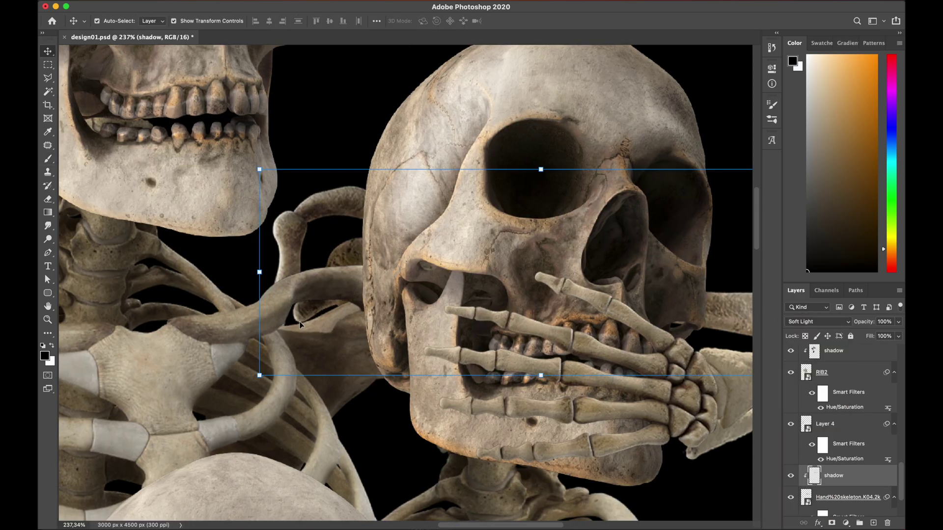
- Add a layer named shadow above the SkeletonHAND copy forearm and clip it to that forearm
{"action": "left_click", "coordinate": [420, 316]}
{"action": "scroll", "coordinate": [491, 295], "scroll_direction": "up", "scroll_amount": 4}
{"action": "left_click", "coordinate": [442, 334]}
{"action": "left_click", "coordinate": [872, 523]}
{"action": "double_click", "coordinate": [825, 355]}
{"action": "type", "text": "shadow"}
{"action": "key", "text": "Return"}
{"action": "left_click", "coordinate": [872, 366], "text": "alt"}
- Set the forearm's shadow layer to Soft Light and shade the forearm bones from the elbow toward the wrist
{"action": "key", "text": "b"}
{"action": "key", "text": "["}
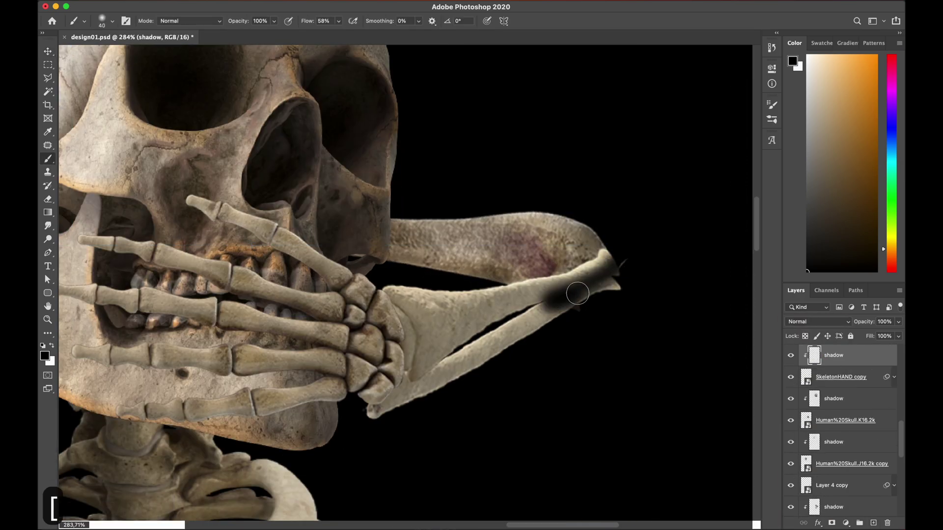
{"action": "left_click", "coordinate": [817, 322]}
{"action": "left_click_drag", "start_coordinate": [559, 314], "coordinate": [393, 400]}
- Paint shadows under the fingers covering the skull's mouth on a Soft Light layer named shadow beneath the hand
{"action": "left_click", "coordinate": [623, 263]}
{"action": "left_click", "coordinate": [831, 523]}
{"action": "key", "text": "e"}
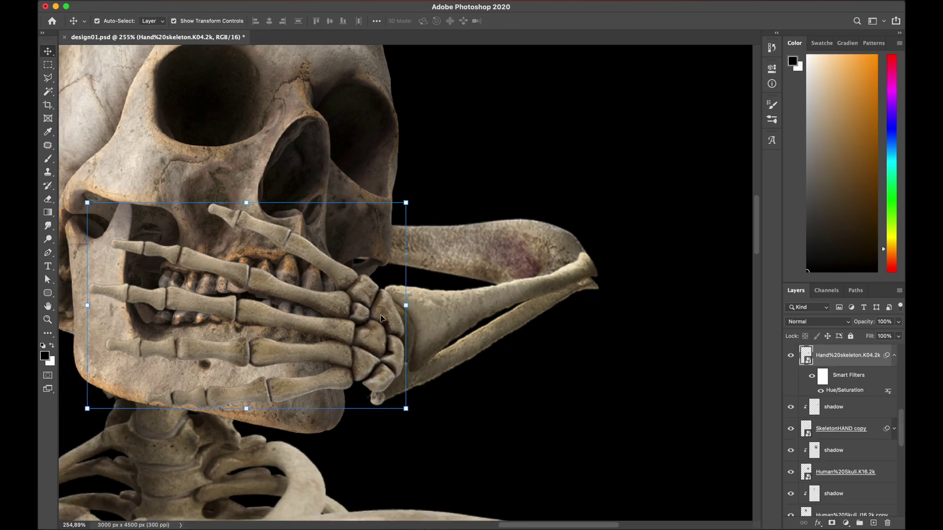
{"action": "key", "text": "super+bracketleft"}
{"action": "key", "text": "b"}
{"action": "left_click_drag", "start_coordinate": [220, 378], "coordinate": [347, 354]}
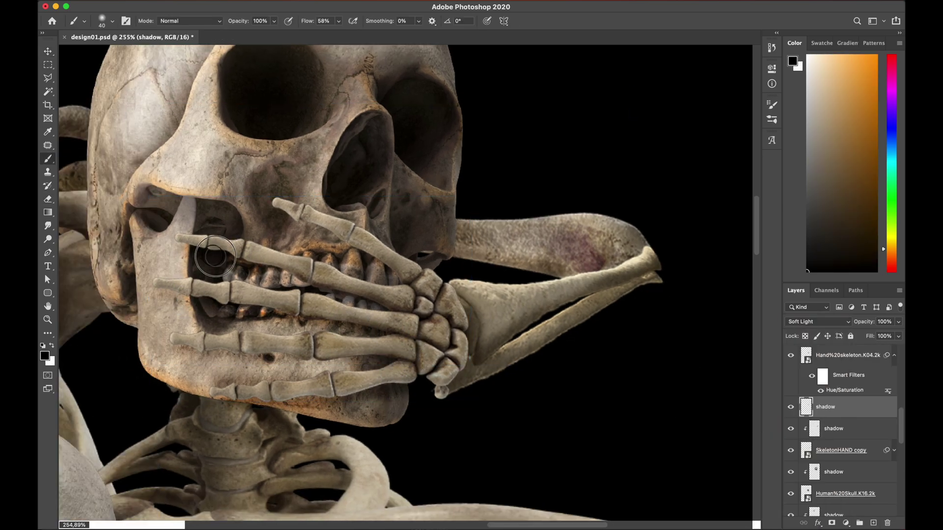
{"action": "left_click_drag", "start_coordinate": [288, 215], "coordinate": [442, 259]}
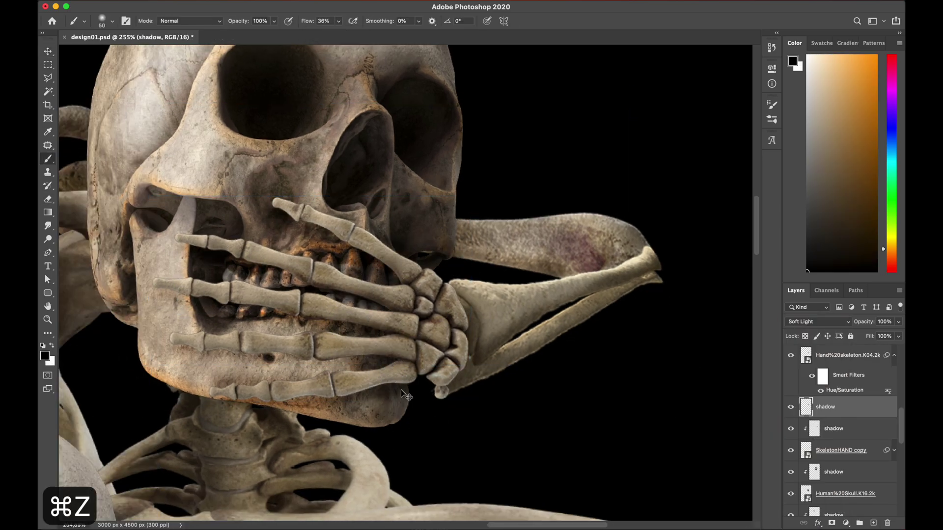
- Build up the shadow beneath the fingers on a second shadow layer, adjusting the brush size at 36% flow
{"action": "key", "text": "b"}
{"action": "key", "text": "bracketright"}
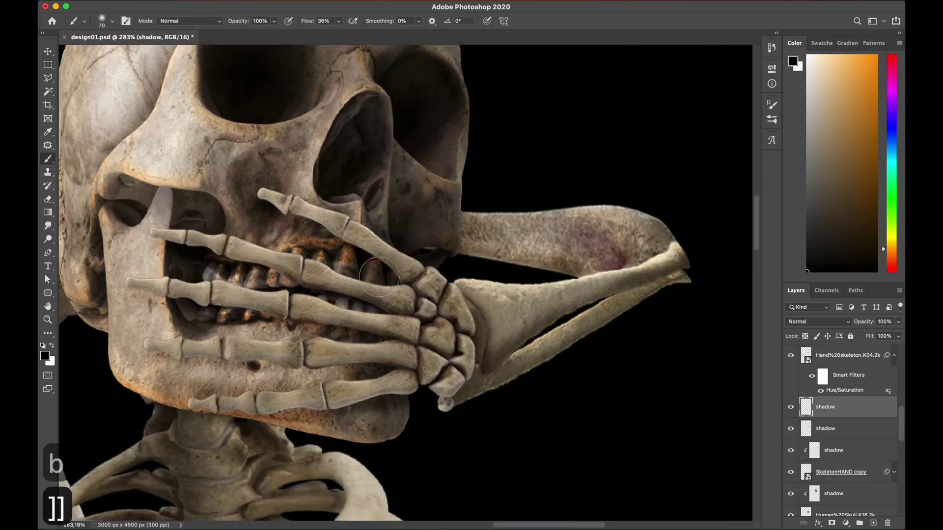
{"action": "key", "text": "bracketleft"}
{"action": "key", "text": "bracketleft"}
{"action": "key", "text": "bracketleft"}
{"action": "key", "text": "bracketleft"}
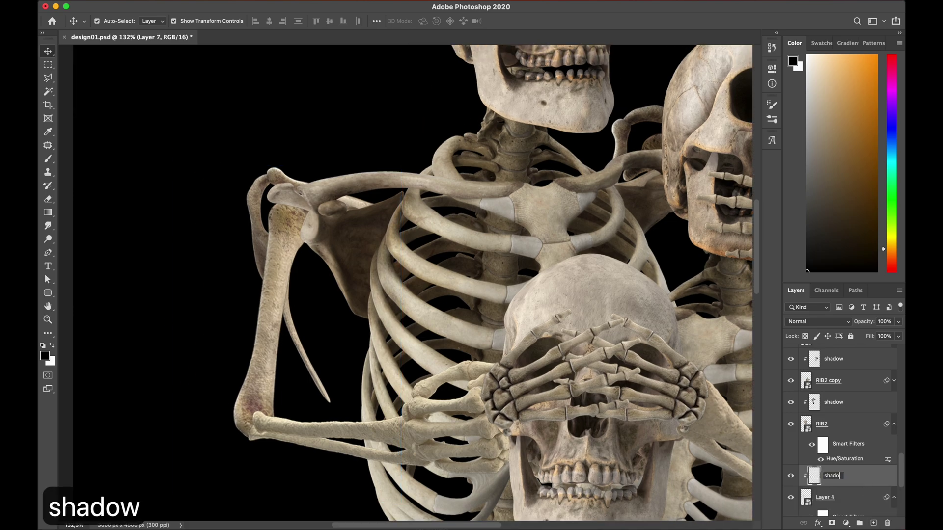
- Name the layer clipped to Layer 4 shadow, set it to Soft Light and shade the rear skeleton's upper arm
{"action": "type", "text": "ow"}
{"action": "key", "text": "Return"}
{"action": "left_click", "coordinate": [818, 322]}
{"action": "left_click", "coordinate": [805, 454]}
{"action": "key", "text": "b"}
{"action": "key", "text": "bracketright"}
{"action": "key", "text": "bracketright"}
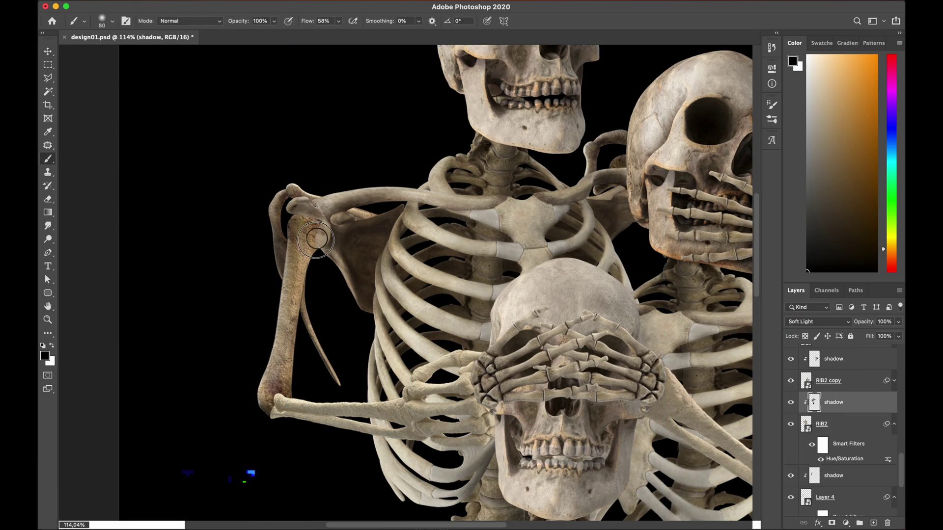
- Name the additional new layer clipped to the rear skeleton's arm shadow
{"action": "double_click", "coordinate": [833, 475]}
{"action": "type", "text": "shadow"}
{"action": "key", "text": "Return"}
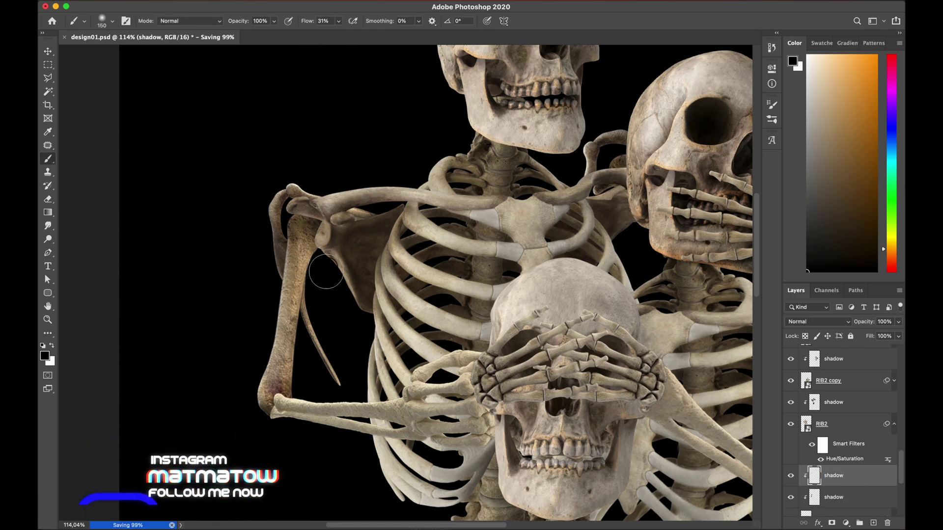
- Set the brush flow to 67% and shade the rear ribcage beneath the collarbone and upper ribs on RIB2's Soft Light shadow layer
{"action": "left_click", "coordinate": [338, 21]}
{"action": "left_click_drag", "start_coordinate": [338, 35], "coordinate": [357, 35]}
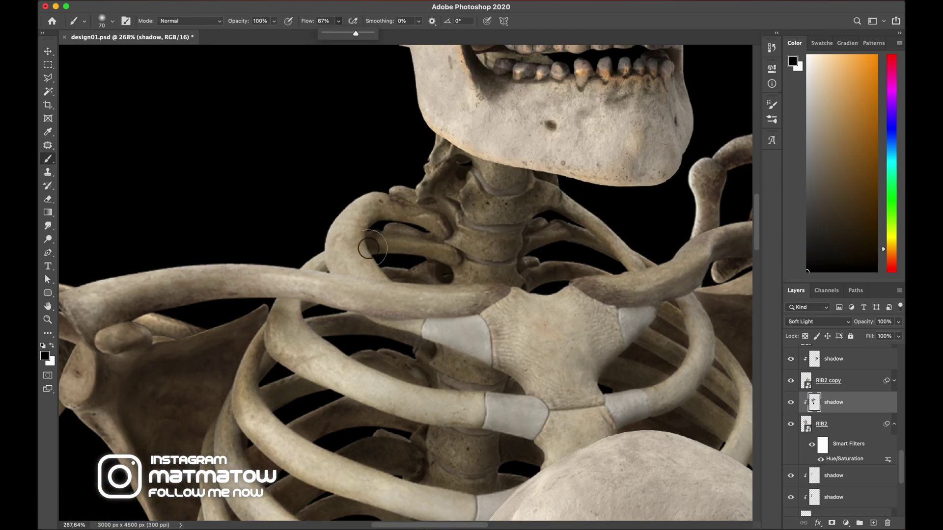
{"action": "key", "text": "bracketleft"}
{"action": "key", "text": "bracketleft"}
{"action": "key", "text": "bracketleft"}
{"action": "key", "text": "bracketleft"}
{"action": "key", "text": "bracketleft"}
{"action": "key", "text": "bracketleft"}
{"action": "key", "text": "bracketleft"}
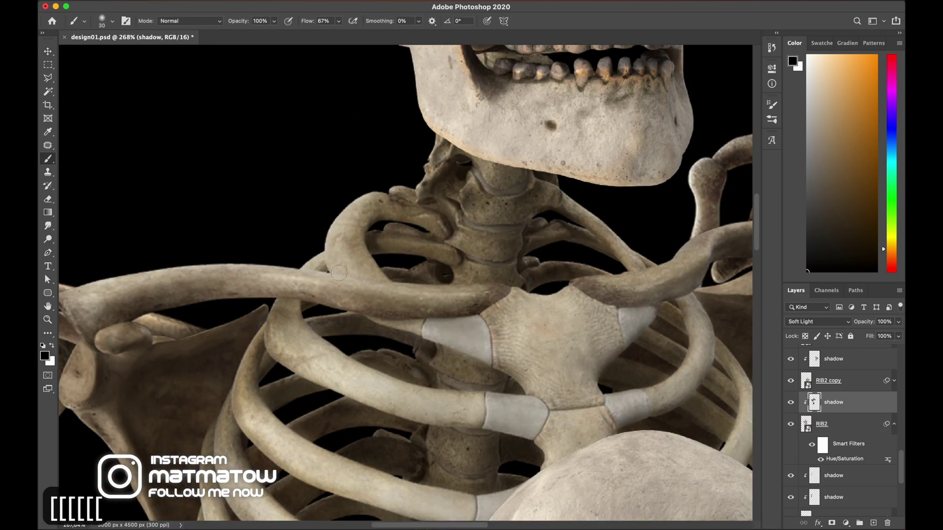
{"action": "left_click_drag", "start_coordinate": [319, 258], "coordinate": [395, 287]}
{"action": "left_click_drag", "start_coordinate": [383, 322], "coordinate": [501, 366]}
{"action": "left_click_drag", "start_coordinate": [290, 339], "coordinate": [338, 391]}
{"action": "scroll", "coordinate": [310, 372], "scroll_direction": "down", "scroll_amount": 4}
{"action": "left_click_drag", "start_coordinate": [479, 400], "coordinate": [484, 432]}
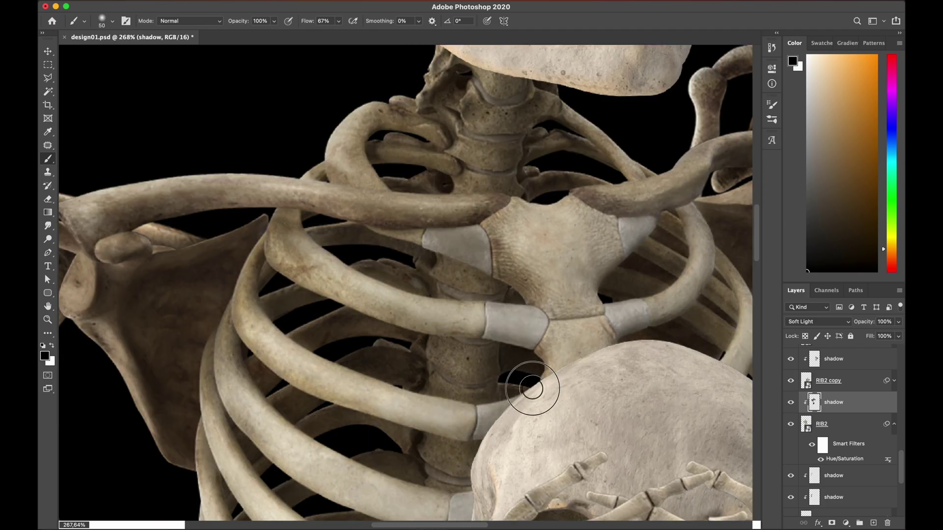
- Shade the rear skeleton's middle ribs and spine beside the eye-covered skull, reducing the brush size for the narrow ribs
{"action": "scroll", "coordinate": [484, 432], "scroll_direction": "down", "scroll_amount": 4}
{"action": "left_click_drag", "start_coordinate": [464, 366], "coordinate": [448, 421]}
{"action": "key", "text": "bracketleft"}
{"action": "key", "text": "bracketleft"}
{"action": "key", "text": "bracketleft"}
{"action": "left_click_drag", "start_coordinate": [231, 314], "coordinate": [344, 450]}
- Enlarge the brush and shade the rear ribcage's outer edge and lower ribs around the forearm and hand
{"action": "key", "text": "bracketright"}
{"action": "key", "text": "bracketright"}
{"action": "key", "text": "bracketright"}
{"action": "key", "text": "bracketright"}
{"action": "key", "text": "bracketright"}
{"action": "left_click_drag", "start_coordinate": [218, 339], "coordinate": [253, 464]}
{"action": "left_click_drag", "start_coordinate": [202, 478], "coordinate": [280, 273]}
{"action": "left_click_drag", "start_coordinate": [280, 211], "coordinate": [289, 338]}
{"action": "left_click_drag", "start_coordinate": [353, 437], "coordinate": [511, 496]}
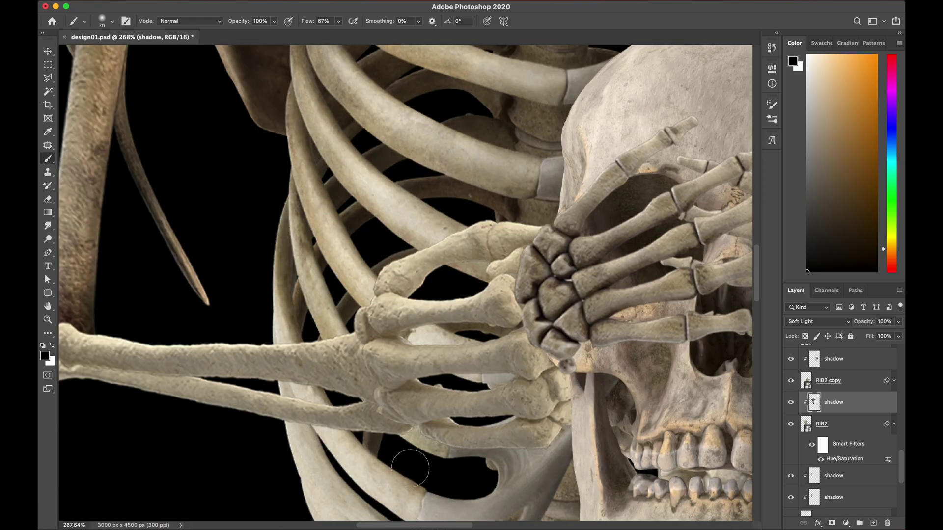
{"action": "left_click_drag", "start_coordinate": [410, 473], "coordinate": [410, 388]}
{"action": "left_click_drag", "start_coordinate": [319, 412], "coordinate": [496, 491]}
{"action": "key", "text": "ctrl+0"}
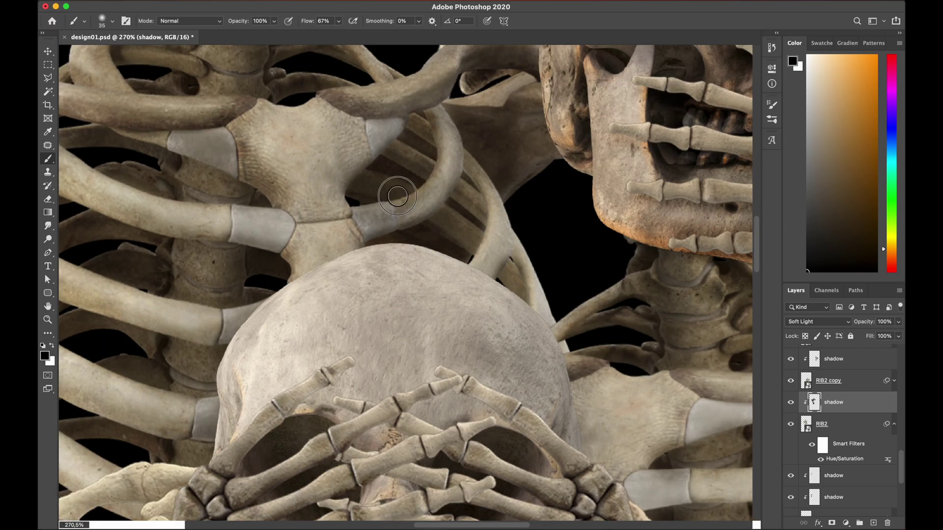
- Shade the tallest skull on its own Soft Light shadow layer with a larger brush
{"action": "scroll", "coordinate": [301, 272], "scroll_direction": "down", "scroll_amount": 2}
{"action": "key", "text": "super+0"}
{"action": "left_click", "coordinate": [404, 191], "text": "super"}
{"action": "key", "text": "b"}
{"action": "scroll", "coordinate": [412, 220], "scroll_direction": "up", "scroll_amount": 5}
{"action": "scroll", "coordinate": [500, 236], "scroll_direction": "up", "scroll_amount": 3}
{"action": "key", "text": "bracketright"}
{"action": "key", "text": "bracketright"}
{"action": "key", "text": "bracketright"}
{"action": "key", "text": "bracketright"}
{"action": "key", "text": "bracketright"}
{"action": "key", "text": "bracketright"}
{"action": "key", "text": "bracketright"}
{"action": "key", "text": "bracketright"}
{"action": "left_click_drag", "start_coordinate": [500, 235], "coordinate": [357, 155]}
{"action": "left_click_drag", "start_coordinate": [329, 135], "coordinate": [322, 317]}
{"action": "scroll", "coordinate": [487, 333], "scroll_direction": "down", "scroll_amount": 4}
{"action": "mouse_move", "coordinate": [479, 313]}
{"action": "left_mouse_down"}
{"action": "mouse_move", "coordinate": [488, 333]}
{"action": "mouse_move", "coordinate": [491, 308]}
{"action": "left_mouse_up"}
- Deepen the tallest skull's shading with a 250-pixel brush
{"action": "scroll", "coordinate": [488, 333], "scroll_direction": "up", "scroll_amount": 5}
{"action": "key", "text": "e"}
{"action": "key", "text": "b"}
{"action": "key", "text": "bracketright"}
{"action": "key", "text": "bracketright"}
{"action": "key", "text": "bracketright"}
{"action": "left_click_drag", "start_coordinate": [325, 199], "coordinate": [312, 289]}
{"action": "mouse_move", "coordinate": [376, 212]}
{"action": "left_mouse_down"}
{"action": "mouse_move", "coordinate": [444, 225]}
{"action": "mouse_move", "coordinate": [408, 324]}
{"action": "left_mouse_up"}
{"action": "scroll", "coordinate": [407, 283], "scroll_direction": "down", "scroll_amount": 9}
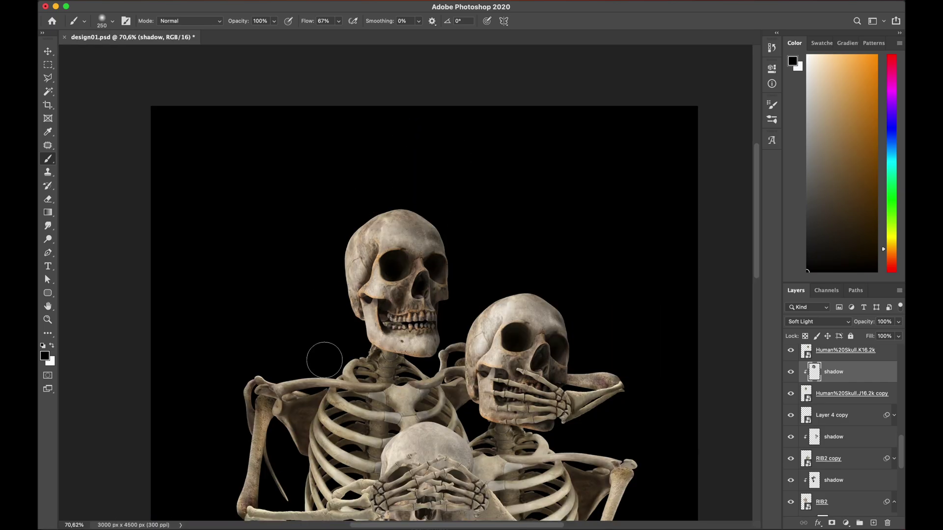
- Darken the rear ribcage beside the front skull on RIB2's shadow layer and save the document
{"action": "scroll", "coordinate": [324, 359], "scroll_direction": "down", "scroll_amount": 4}
{"action": "scroll", "coordinate": [324, 360], "scroll_direction": "left", "scroll_amount": 3}
{"action": "left_click", "coordinate": [833, 480]}
{"action": "left_click_drag", "start_coordinate": [393, 466], "coordinate": [425, 456]}
{"action": "key", "text": "v"}
{"action": "key", "text": "super+s"}
- Add a layer named shadow\ clipped to the SkeletonHAND layer and set its blend mode to Soft Light
{"action": "scroll", "coordinate": [321, 490], "scroll_direction": "up", "scroll_amount": 5}
{"action": "left_click", "coordinate": [432, 319]}
{"action": "left_click", "coordinate": [873, 523]}
{"action": "double_click", "coordinate": [829, 355]}
{"action": "type", "text": "shadow\\"}
{"action": "key", "text": "Return"}
{"action": "key", "text": "super+alt+g"}
{"action": "key", "text": "b"}
{"action": "left_click", "coordinate": [817, 322]}
{"action": "left_click", "coordinate": [814, 465]}
- Shade the rear skeleton's forearm, wrist and finger bones on the Soft Light shadow layers, using smaller brushes for the gaps
{"action": "left_click_drag", "start_coordinate": [223, 352], "coordinate": [275, 343]}
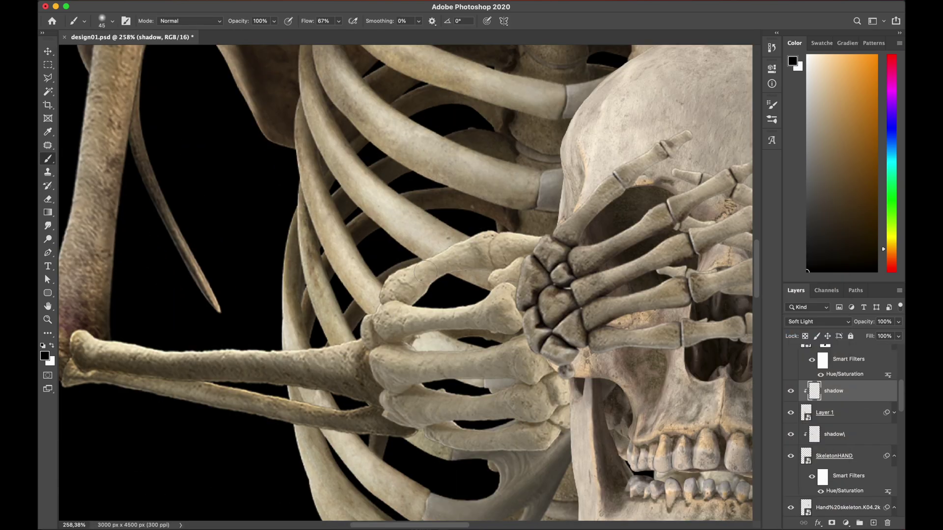
{"action": "left_click_drag", "start_coordinate": [437, 265], "coordinate": [415, 304]}
{"action": "left_click_drag", "start_coordinate": [388, 339], "coordinate": [516, 330]}
{"action": "left_click_drag", "start_coordinate": [373, 324], "coordinate": [391, 417]}
{"action": "left_click_drag", "start_coordinate": [435, 439], "coordinate": [545, 445]}
{"action": "left_click_drag", "start_coordinate": [400, 414], "coordinate": [545, 415]}
{"action": "left_click_drag", "start_coordinate": [385, 380], "coordinate": [540, 376]}
{"action": "left_click_drag", "start_coordinate": [415, 328], "coordinate": [518, 324]}
{"action": "key", "text": "bracketleft"}
{"action": "key", "text": "bracketleft"}
{"action": "key", "text": "bracketleft"}
{"action": "key", "text": "bracketleft"}
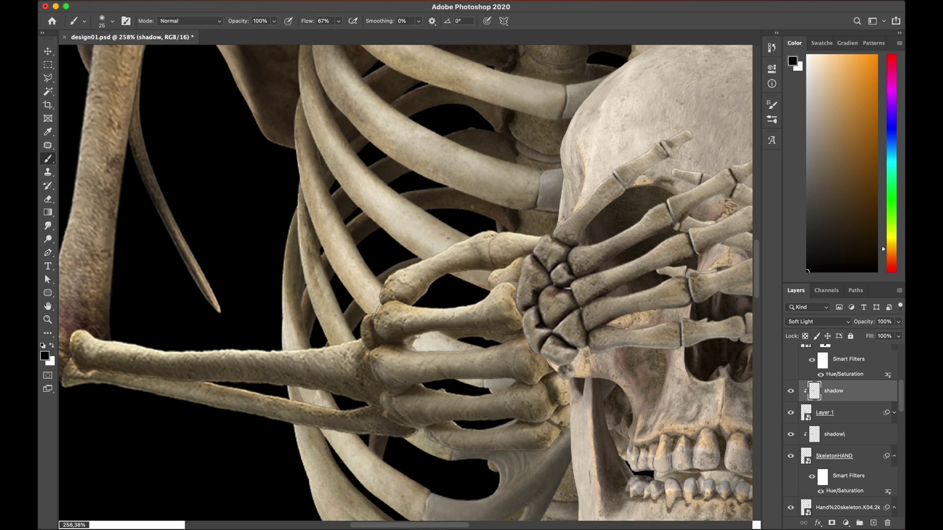
{"action": "left_click_drag", "start_coordinate": [562, 440], "coordinate": [408, 427]}
{"action": "left_click_drag", "start_coordinate": [530, 375], "coordinate": [368, 373]}
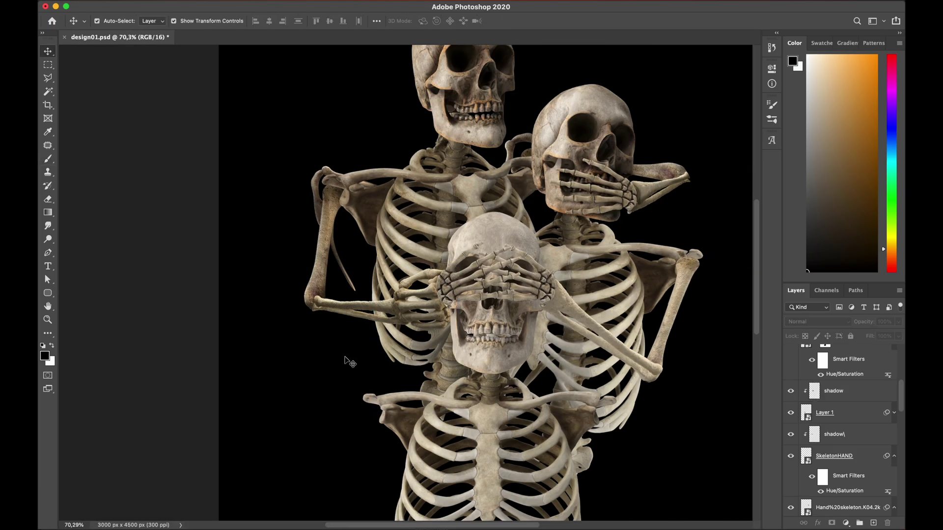
- Enlarge the brush to 175 pixels at 19% flow for the extra shadow layer on the rear ribcage beside the front skull's jaw
{"action": "scroll", "coordinate": [386, 325], "scroll_direction": "down", "scroll_amount": 2}
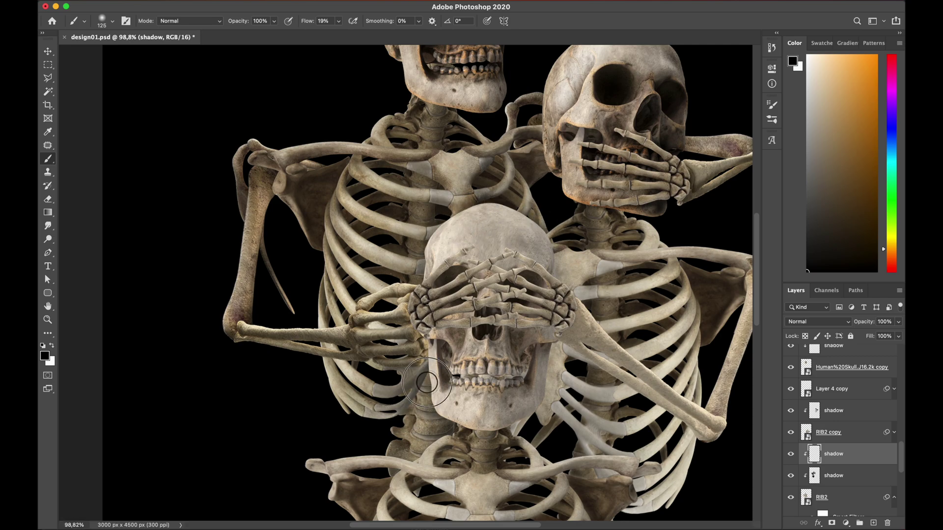
{"action": "key", "text": "bracketright"}
{"action": "key", "text": "bracketright"}
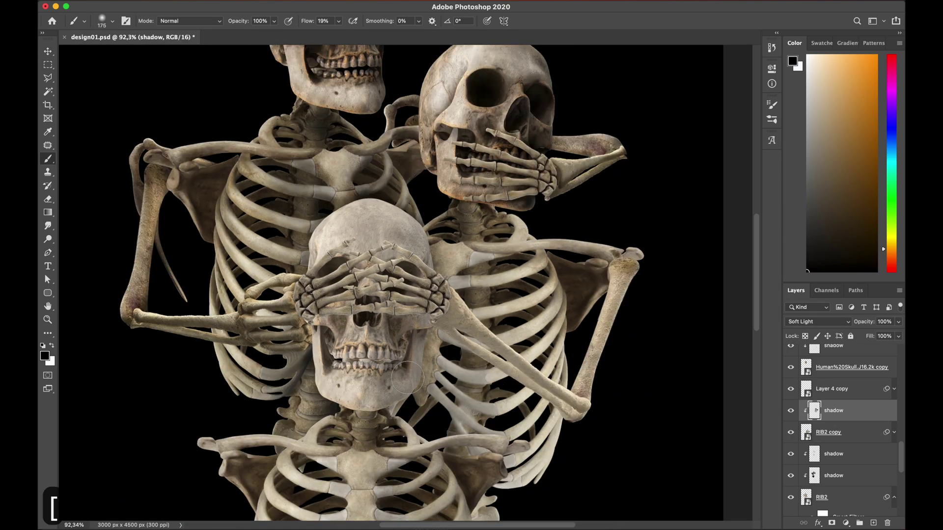
- Add another clipped layer named shadow above RIB2 copy's existing shadow layer and reduce the brush size
{"action": "left_click", "coordinate": [872, 523]}
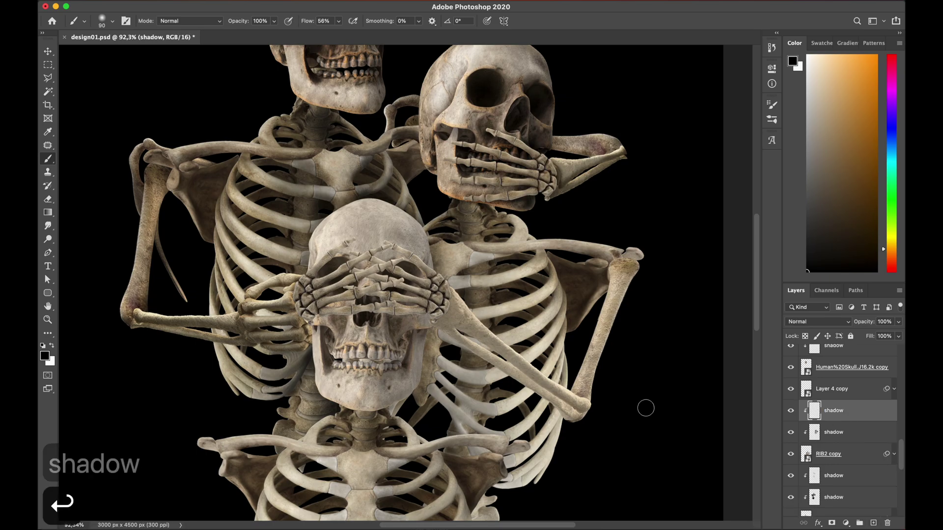
{"action": "scroll", "coordinate": [477, 264], "scroll_direction": "up", "scroll_amount": 10}
{"action": "scroll", "coordinate": [478, 263], "scroll_direction": "down", "scroll_amount": 4}
{"action": "key", "text": "bracketleft"}
{"action": "key", "text": "bracketleft"}
{"action": "key", "text": "bracketleft"}
{"action": "key", "text": "bracketleft"}
{"action": "key", "text": "bracketleft"}
{"action": "scroll", "coordinate": [511, 368], "scroll_direction": "down", "scroll_amount": 4}
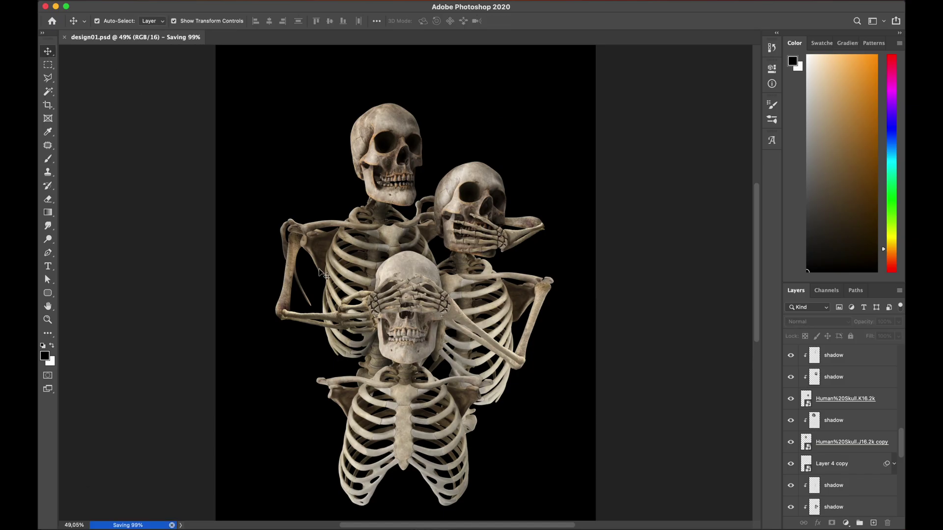
- Shade the second skeleton's ribs beneath the crossing forearm on RIB2 copy's Soft Light shadow layer, raising the flow to 62%
{"action": "scroll", "coordinate": [452, 226], "scroll_direction": "up", "scroll_amount": 5}
{"action": "key", "text": "bracketright"}
{"action": "key", "text": "bracketright"}
{"action": "key", "text": "bracketright"}
{"action": "key", "text": "bracketright"}
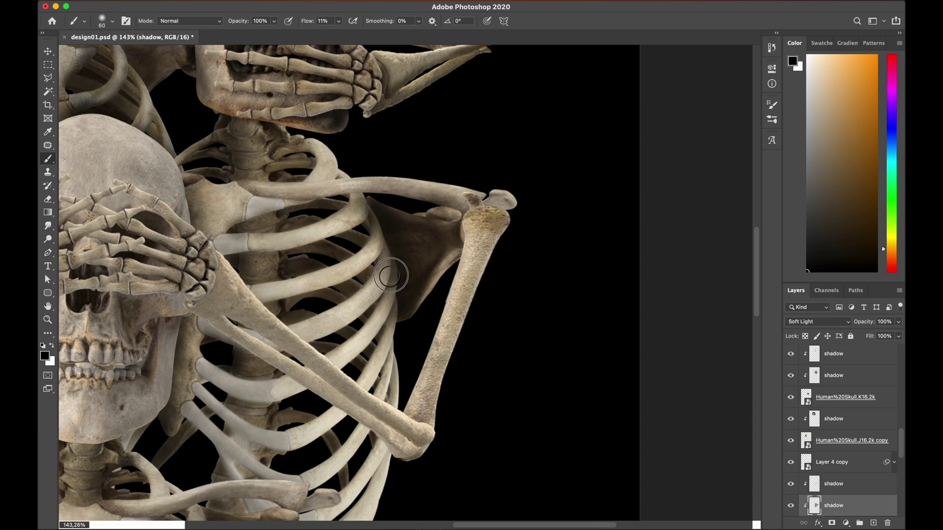
{"action": "left_click_drag", "start_coordinate": [307, 334], "coordinate": [381, 292]}
{"action": "left_click_drag", "start_coordinate": [202, 373], "coordinate": [301, 452]}
{"action": "left_click_drag", "start_coordinate": [191, 410], "coordinate": [233, 464]}
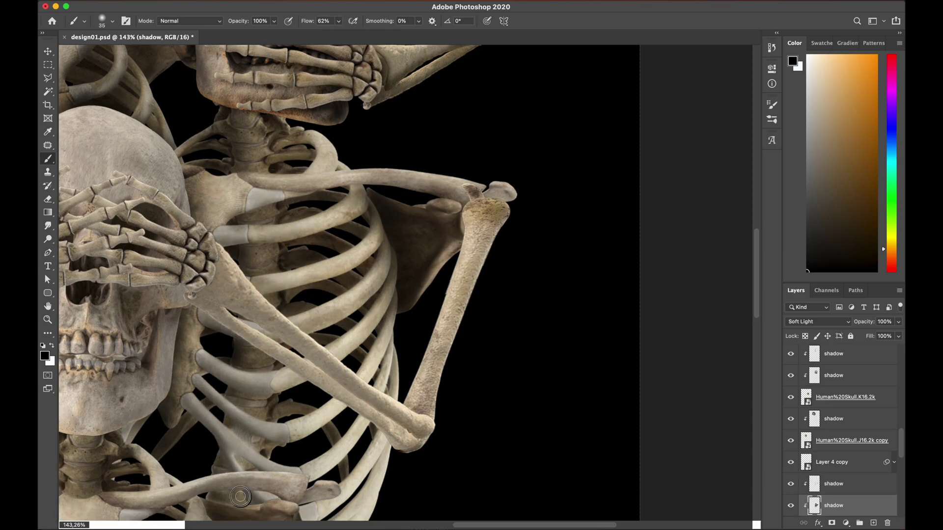
{"action": "left_click_drag", "start_coordinate": [275, 506], "coordinate": [334, 366]}
{"action": "left_click_drag", "start_coordinate": [437, 324], "coordinate": [359, 414]}
{"action": "left_click_drag", "start_coordinate": [321, 337], "coordinate": [412, 302]}
{"action": "left_click_drag", "start_coordinate": [444, 250], "coordinate": [448, 211]}
{"action": "left_click_drag", "start_coordinate": [280, 275], "coordinate": [385, 275]}
- Set the brush flow to 22% and darken the ribs below the forearm on RIB2 copy's upper shadow layer
{"action": "left_click", "coordinate": [833, 484]}
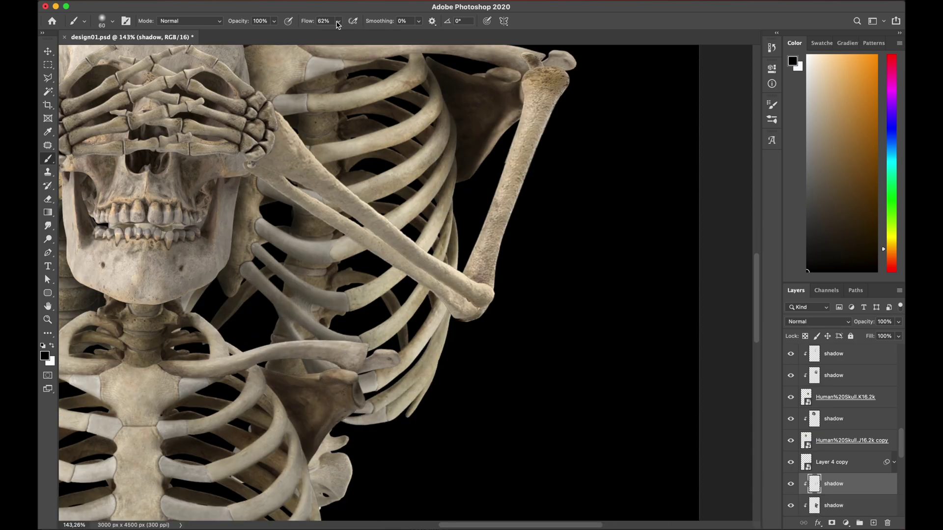
{"action": "left_click_drag", "start_coordinate": [338, 21], "coordinate": [319, 23]}
{"action": "left_click_drag", "start_coordinate": [250, 289], "coordinate": [282, 323]}
{"action": "left_click_drag", "start_coordinate": [435, 319], "coordinate": [359, 410]}
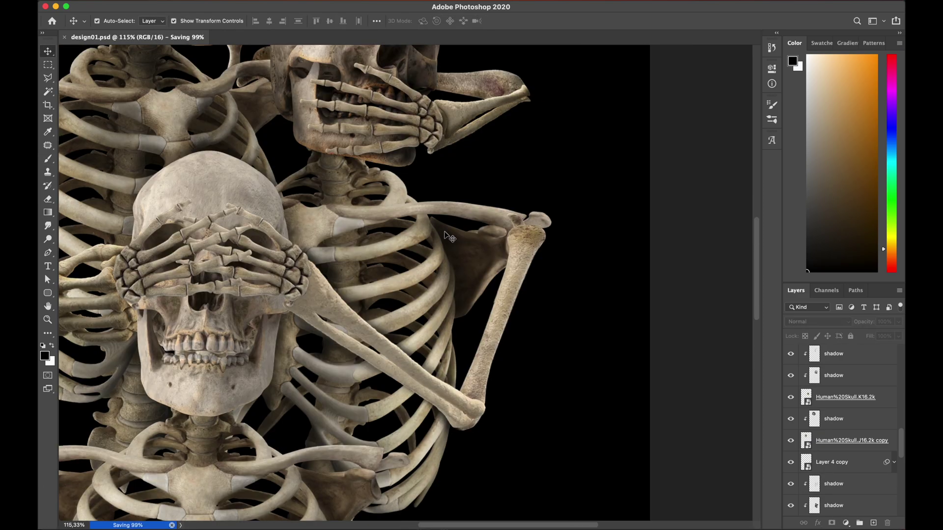
- Undo the last strokes, set the brush flow to 10% and shade the second skeleton's neck area below the jaw
{"action": "key", "text": "super+z"}
{"action": "key", "text": "super+z"}
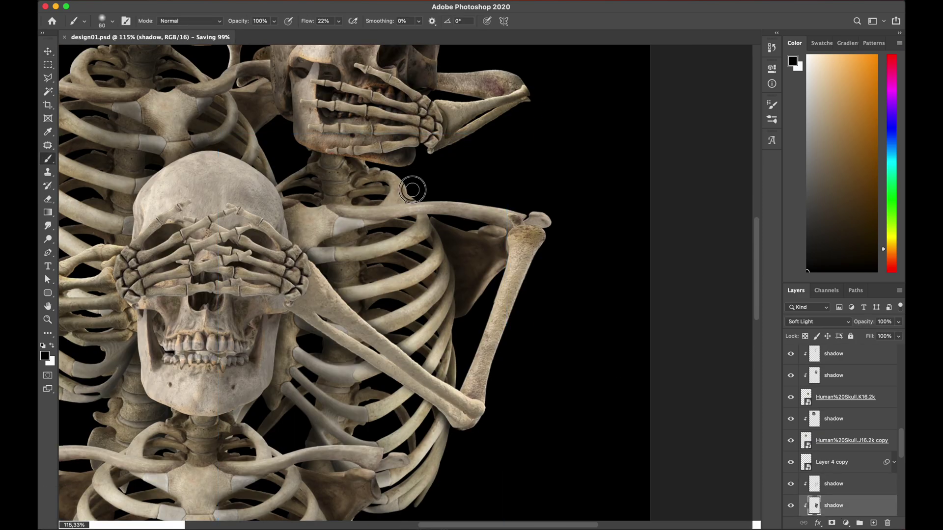
{"action": "key", "text": "super+z"}
{"action": "left_click_drag", "start_coordinate": [340, 22], "coordinate": [333, 22]}
{"action": "key", "text": "bracketright"}
{"action": "key", "text": "bracketright"}
{"action": "key", "text": "bracketright"}
{"action": "key", "text": "bracketright"}
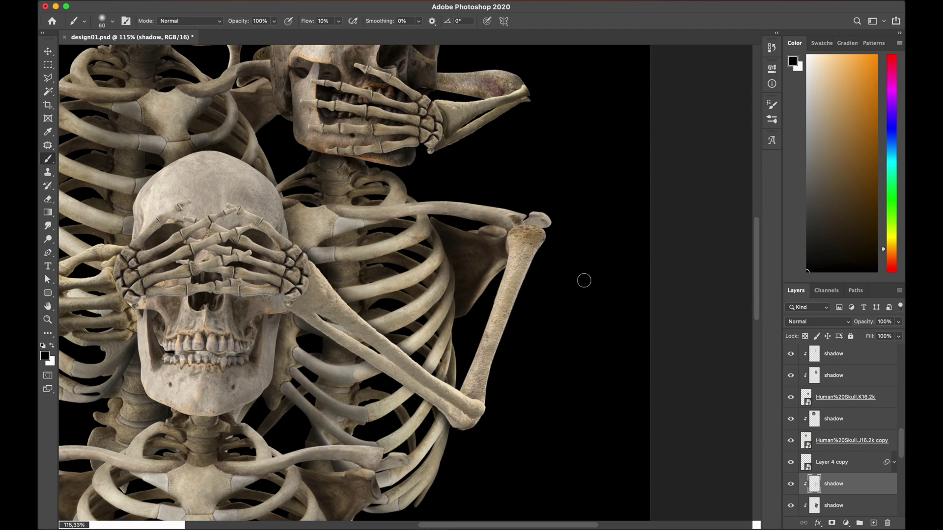
{"action": "left_click_drag", "start_coordinate": [398, 178], "coordinate": [389, 210]}
{"action": "left_click", "coordinate": [834, 506]}
{"action": "left_click", "coordinate": [833, 484]}
{"action": "key", "text": "bracketright"}
{"action": "key", "text": "bracketright"}
{"action": "mouse_move", "coordinate": [303, 172]}
{"action": "left_mouse_down"}
{"action": "mouse_move", "coordinate": [339, 199]}
{"action": "mouse_move", "coordinate": [373, 200]}
{"action": "left_mouse_up"}
{"action": "key", "text": "super+z"}
{"action": "key", "text": "bracketleft"}
{"action": "key", "text": "bracketleft"}
{"action": "key", "text": "bracketleft"}
{"action": "key", "text": "bracketleft"}
{"action": "key", "text": "bracketleft"}
{"action": "left_click_drag", "start_coordinate": [291, 195], "coordinate": [417, 199]}
{"action": "key", "text": "super+z"}
{"action": "key", "text": "super+z"}
- Readjust the brush flow and shade across the second skeleton's neck and collarbone on the upper shadow layer
{"action": "left_click_drag", "start_coordinate": [339, 21], "coordinate": [327, 22]}
{"action": "left_click_drag", "start_coordinate": [249, 204], "coordinate": [420, 204]}
{"action": "scroll", "coordinate": [422, 292], "scroll_direction": "down", "scroll_amount": 10}
{"action": "key", "text": "v"}
{"action": "left_click", "coordinate": [609, 236]}
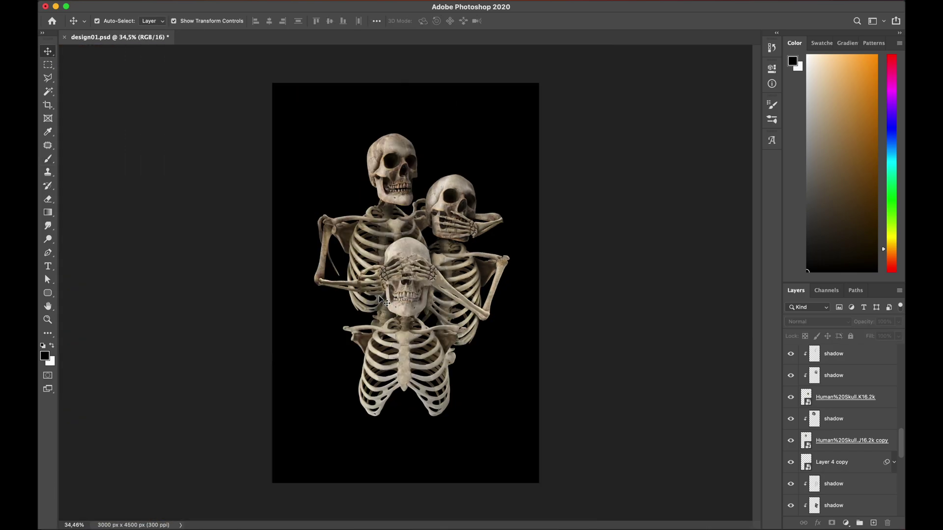
- Set the brush flow to 3% and darken the mouth-covered skull's jaw edge on its uppermost clipped shadow layer
{"action": "scroll", "coordinate": [447, 189], "scroll_direction": "up", "scroll_amount": 8}
{"action": "left_click", "coordinate": [791, 376]}
{"action": "left_click", "coordinate": [790, 375]}
{"action": "left_click", "coordinate": [833, 354]}
{"action": "key", "text": "b"}
{"action": "scroll", "coordinate": [403, 285], "scroll_direction": "up", "scroll_amount": 5}
{"action": "left_click_drag", "start_coordinate": [392, 280], "coordinate": [432, 404]}
{"action": "key", "text": "super+z"}
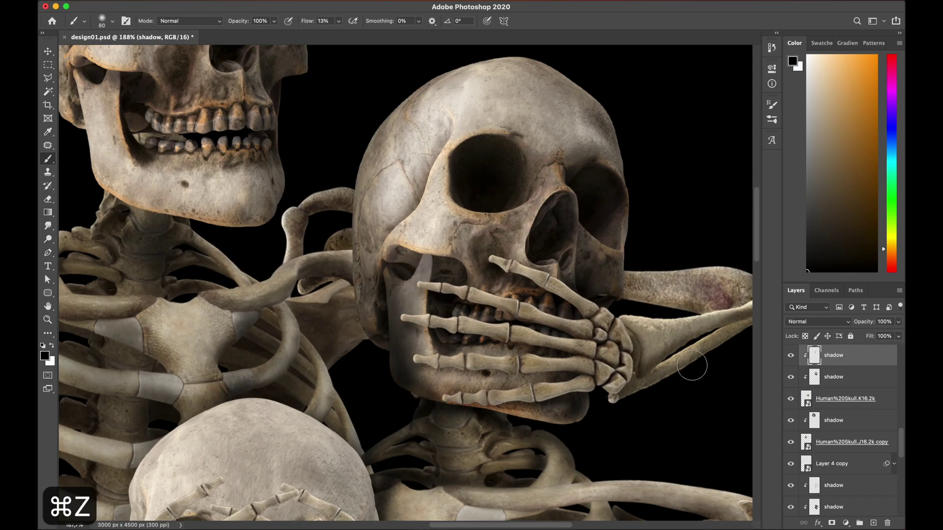
{"action": "key", "text": "bracketright"}
{"action": "key", "text": "bracketright"}
{"action": "key", "text": "bracketleft"}
{"action": "left_click_drag", "start_coordinate": [339, 21], "coordinate": [333, 33]}
{"action": "left_click_drag", "start_coordinate": [396, 299], "coordinate": [418, 368]}
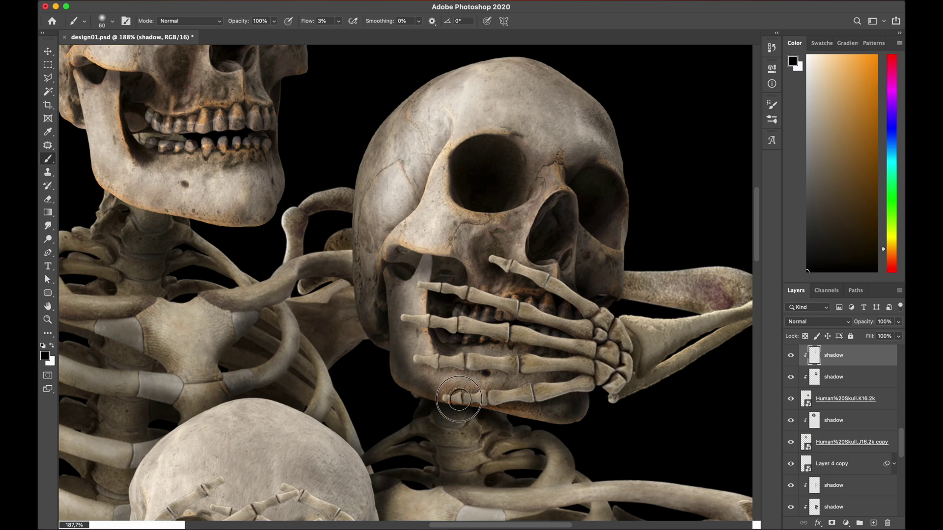
- Darken the mouth-covered skull's lower jaw and ready a 175 px brush on RIB2 copy's upper shadow layer
{"action": "left_click_drag", "start_coordinate": [571, 418], "coordinate": [425, 363]}
{"action": "key", "text": "super+0"}
{"action": "key", "text": "v"}
{"action": "left_click", "coordinate": [145, 133]}
{"action": "left_click", "coordinate": [833, 485]}
{"action": "key", "text": "b"}
{"action": "key", "text": "bracketright"}
{"action": "key", "text": "bracketright"}
{"action": "key", "text": "bracketright"}
{"action": "key", "text": "bracketright"}
{"action": "key", "text": "bracketright"}
{"action": "key", "text": "bracketright"}
{"action": "key", "text": "bracketright"}
{"action": "key", "text": "bracketright"}
{"action": "key", "text": "bracketright"}
{"action": "key", "text": "bracketright"}
{"action": "scroll", "coordinate": [412, 267], "scroll_direction": "up", "scroll_amount": 4}
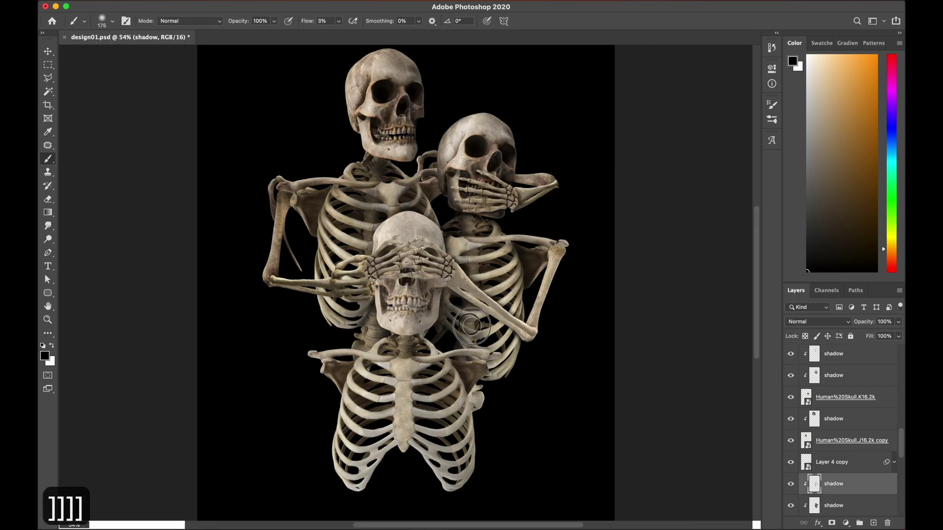
- Make the first skeleton's upper ribcage shadow layer active for brushing beside the front skull and save the document
{"action": "key", "text": "v"}
{"action": "left_click", "coordinate": [361, 305]}
{"action": "left_click", "coordinate": [833, 484]}
{"action": "key", "text": "b"}
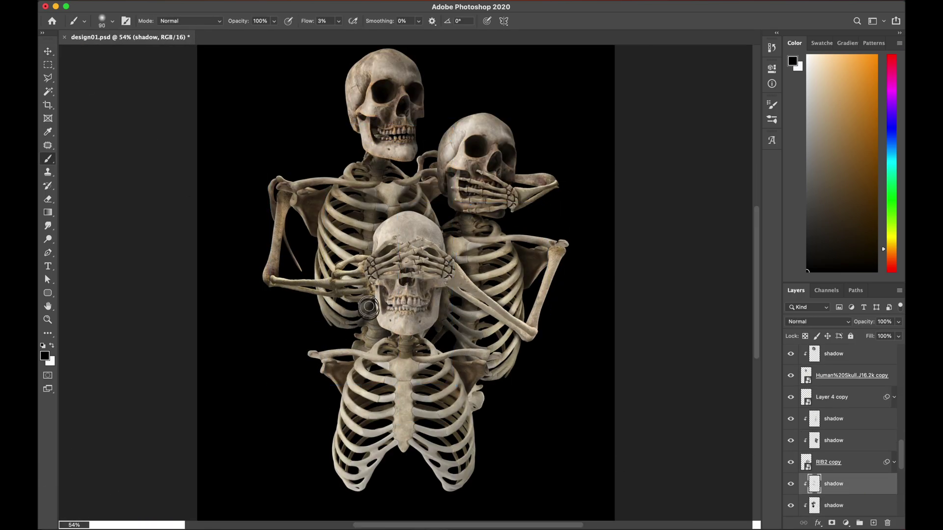
{"action": "scroll", "coordinate": [373, 348], "scroll_direction": "down", "scroll_amount": 2}
{"action": "key", "text": "v"}
{"action": "key", "text": "super+s"}
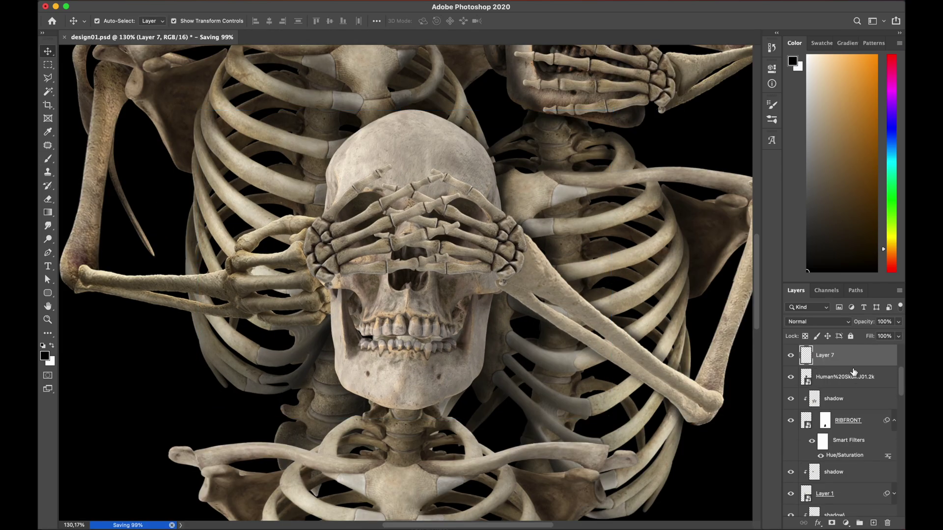
- Set the clipped shadow layer above Human%20Skull.J01.2k to Soft Light and enlarge the brush to 250 px
{"action": "left_click", "coordinate": [817, 322]}
{"action": "left_click", "coordinate": [818, 476]}
{"action": "key", "text": "b"}
{"action": "key", "text": "bracketright"}
{"action": "key", "text": "bracketright"}
{"action": "key", "text": "bracketright"}
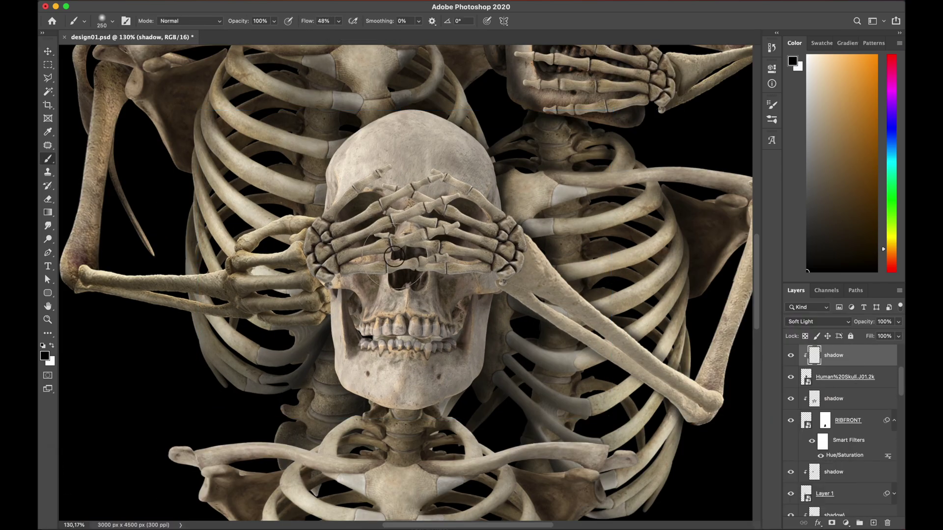
- Darken the front skull's nose, cheeks and teeth below the covering hands on its Soft Light shadow layer
{"action": "scroll", "coordinate": [319, 354], "scroll_direction": "up", "scroll_amount": 2}
{"action": "key", "text": "bracketright"}
{"action": "key", "text": "bracketright"}
{"action": "key", "text": "bracketright"}
{"action": "key", "text": "bracketright"}
{"action": "key", "text": "bracketright"}
{"action": "mouse_move", "coordinate": [418, 275]}
{"action": "left_mouse_down"}
{"action": "mouse_move", "coordinate": [545, 304]}
{"action": "mouse_move", "coordinate": [442, 305]}
{"action": "mouse_move", "coordinate": [523, 310]}
{"action": "left_mouse_up"}
{"action": "key", "text": "bracketleft"}
{"action": "key", "text": "bracketleft"}
{"action": "key", "text": "bracketleft"}
{"action": "key", "text": "bracketleft"}
{"action": "key", "text": "bracketleft"}
{"action": "key", "text": "bracketleft"}
{"action": "key", "text": "bracketleft"}
{"action": "key", "text": "bracketleft"}
- Add another clipped layer named shadow above the existing shadow layer of RIBFRONT
{"action": "key", "text": "v"}
{"action": "left_click", "coordinate": [833, 398]}
{"action": "left_click", "coordinate": [872, 524]}
{"action": "double_click", "coordinate": [833, 399]}
{"action": "type", "text": "shadow"}
{"action": "key", "text": "Return"}
{"action": "key", "text": "b"}
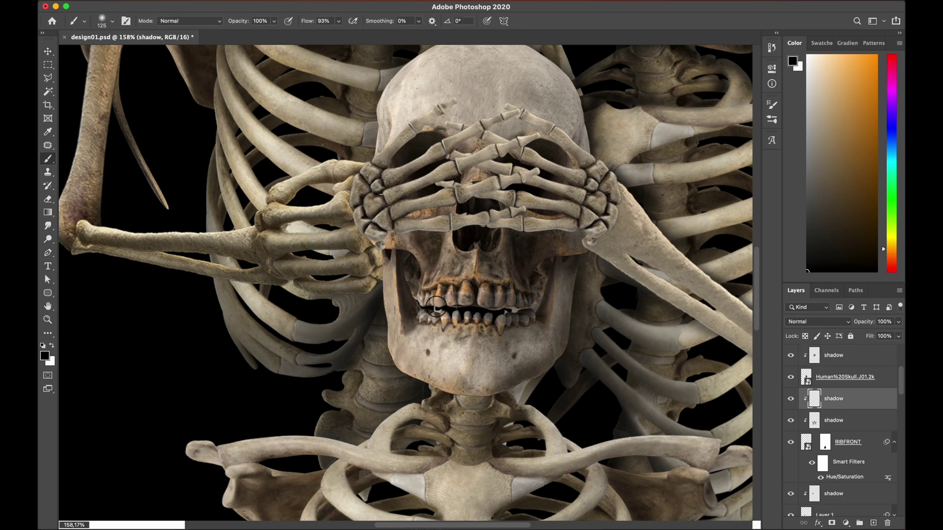
- Shade around the fingers and eye sockets with a smaller brush on the front skull's Soft Light shadow layer
{"action": "key", "text": "v"}
{"action": "left_click", "coordinate": [825, 355]}
{"action": "key", "text": "b"}
{"action": "key", "text": "bracketleft"}
{"action": "key", "text": "bracketleft"}
{"action": "key", "text": "bracketleft"}
{"action": "key", "text": "bracketleft"}
{"action": "key", "text": "bracketleft"}
{"action": "key", "text": "bracketleft"}
{"action": "key", "text": "bracketleft"}
{"action": "key", "text": "bracketleft"}
{"action": "key", "text": "bracketleft"}
{"action": "left_click_drag", "start_coordinate": [392, 147], "coordinate": [454, 101]}
{"action": "mouse_move", "coordinate": [506, 132]}
{"action": "left_mouse_down"}
{"action": "mouse_move", "coordinate": [583, 182]}
{"action": "mouse_move", "coordinate": [565, 85]}
{"action": "left_mouse_up"}
- Shade the front skull's cranium above the hands with a larger brush on the Soft Light shadow layer
{"action": "key", "text": "bracketright"}
{"action": "key", "text": "bracketright"}
{"action": "key", "text": "bracketright"}
{"action": "key", "text": "bracketright"}
{"action": "key", "text": "bracketright"}
{"action": "left_click_drag", "start_coordinate": [386, 132], "coordinate": [395, 74]}
{"action": "scroll", "coordinate": [499, 109], "scroll_direction": "up", "scroll_amount": 3}
{"action": "left_click_drag", "start_coordinate": [499, 109], "coordinate": [535, 167]}
{"action": "scroll", "coordinate": [443, 295], "scroll_direction": "down", "scroll_amount": 10}
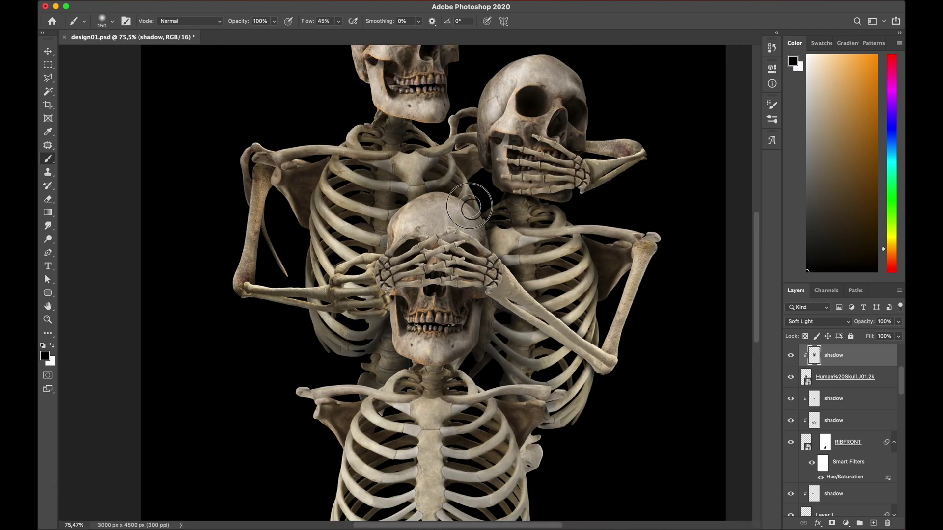
- Add a second clipped shadow layer above the front skull's Soft Light one and set the brush to 14% flow and 125 px
{"action": "left_click", "coordinate": [873, 523]}
{"action": "double_click", "coordinate": [827, 356]}
{"action": "type", "text": "shadow"}
{"action": "key", "text": "Return"}
{"action": "key", "text": "b"}
{"action": "left_click", "coordinate": [816, 366], "text": "alt"}
{"action": "left_click_drag", "start_coordinate": [338, 21], "coordinate": [324, 37]}
{"action": "scroll", "coordinate": [451, 265], "scroll_direction": "up", "scroll_amount": 6}
{"action": "key", "text": "bracketleft"}
{"action": "key", "text": "bracketleft"}
{"action": "key", "text": "bracketleft"}
{"action": "key", "text": "bracketleft"}
{"action": "key", "text": "bracketright"}
{"action": "key", "text": "bracketright"}
{"action": "key", "text": "bracketright"}
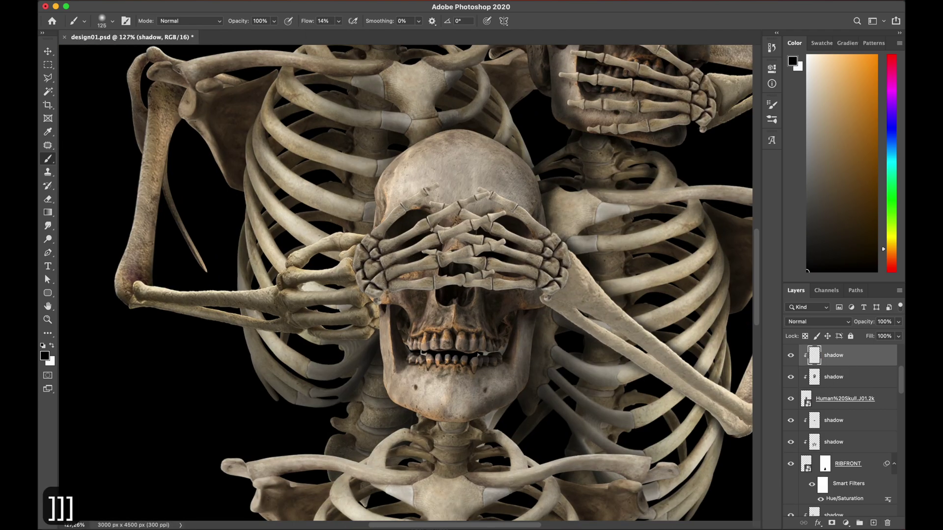
- Shade both sides of the front skull's jaw with an enlarged brush and undo the last stroke
{"action": "left_click_drag", "start_coordinate": [393, 302], "coordinate": [427, 351]}
{"action": "key", "text": "bracketright"}
{"action": "key", "text": "bracketright"}
{"action": "key", "text": "bracketright"}
{"action": "key", "text": "bracketright"}
{"action": "left_click_drag", "start_coordinate": [530, 334], "coordinate": [481, 414]}
{"action": "left_click_drag", "start_coordinate": [378, 324], "coordinate": [412, 412]}
{"action": "key", "text": "super+z"}
- Shade the front skull's forehead above the fingers and reduce the shadow layer's fill to 77%
{"action": "mouse_move", "coordinate": [385, 196]}
{"action": "left_mouse_down"}
{"action": "mouse_move", "coordinate": [533, 187]}
{"action": "mouse_move", "coordinate": [516, 212]}
{"action": "left_mouse_up"}
{"action": "key", "text": "bracketleft"}
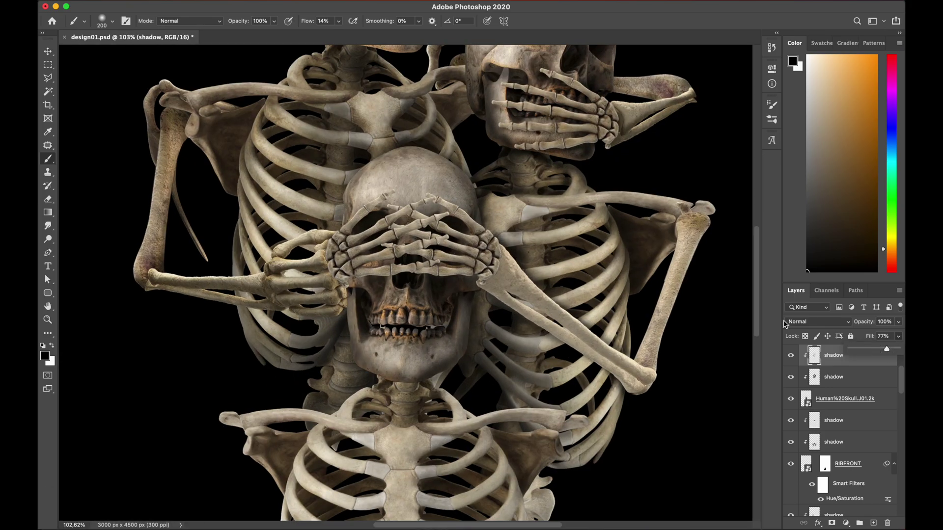
{"action": "left_click", "coordinate": [630, 369]}
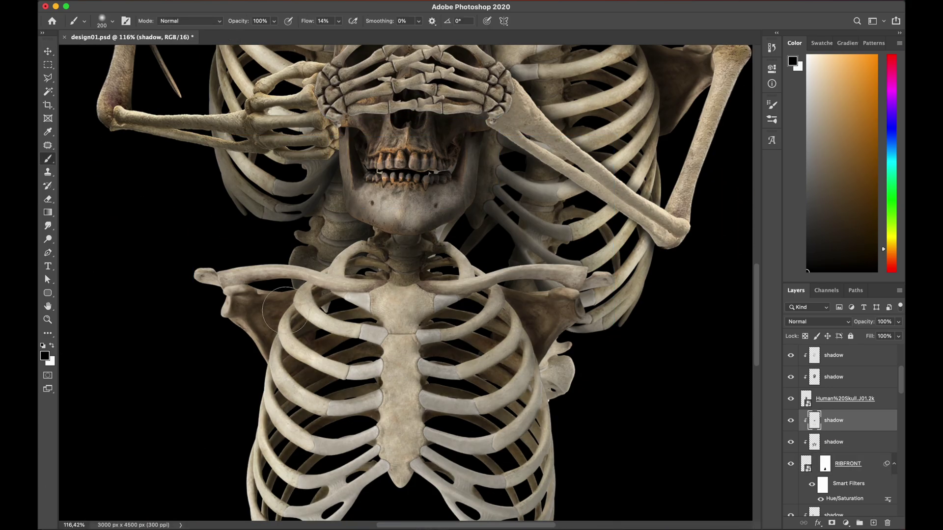
- Darken the front skeleton's neck and collarbone area on RIBFRONT's upper shadow layer
{"action": "left_click_drag", "start_coordinate": [472, 249], "coordinate": [216, 253]}
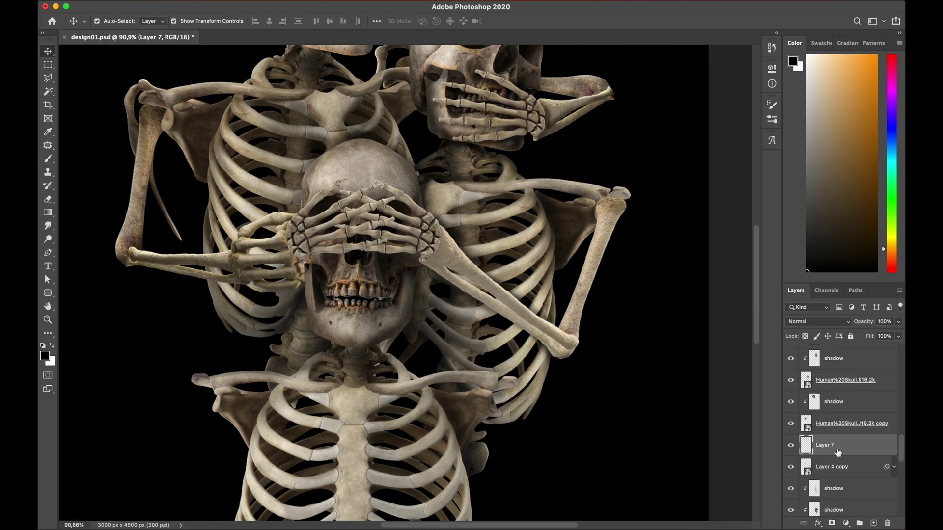
- Ready a 70 px brush on the new shadow layer clipped to Layer 4 copy
{"action": "key", "text": "b"}
{"action": "key", "text": "bracketleft"}
{"action": "key", "text": "bracketleft"}
{"action": "key", "text": "bracketleft"}
{"action": "key", "text": "bracketleft"}
{"action": "key", "text": "bracketleft"}
{"action": "key", "text": "bracketleft"}
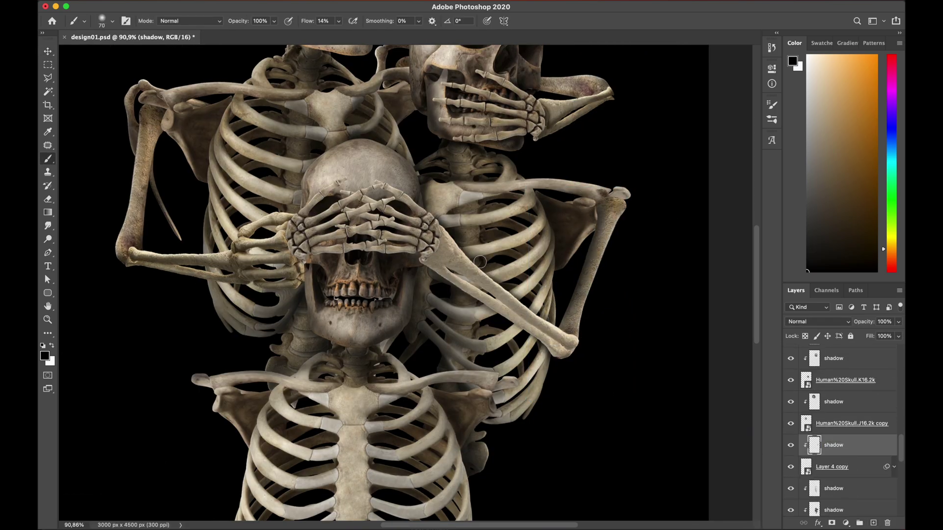
- Set the shadow layer clipped to SkeletonHAND to Soft Light and shade the forearm from elbow to wrist
{"action": "left_click", "coordinate": [807, 423]}
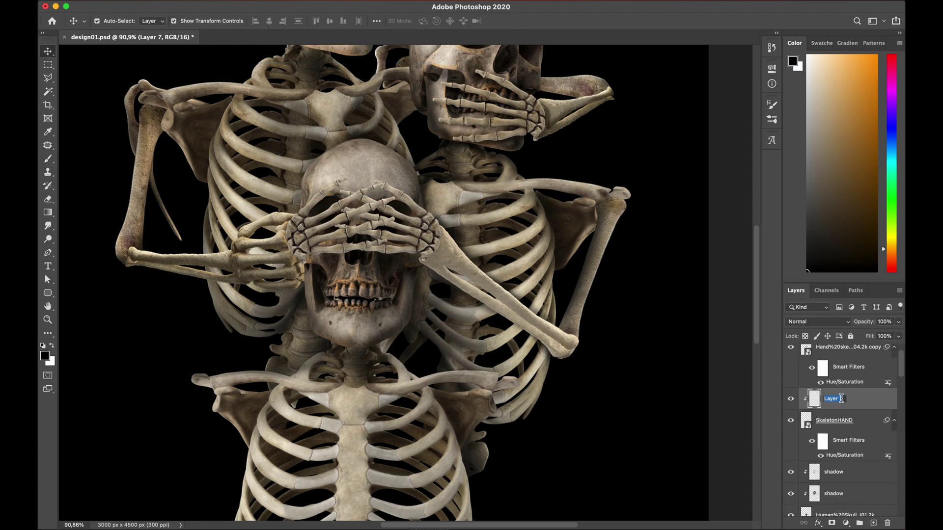
{"action": "left_click", "coordinate": [817, 322]}
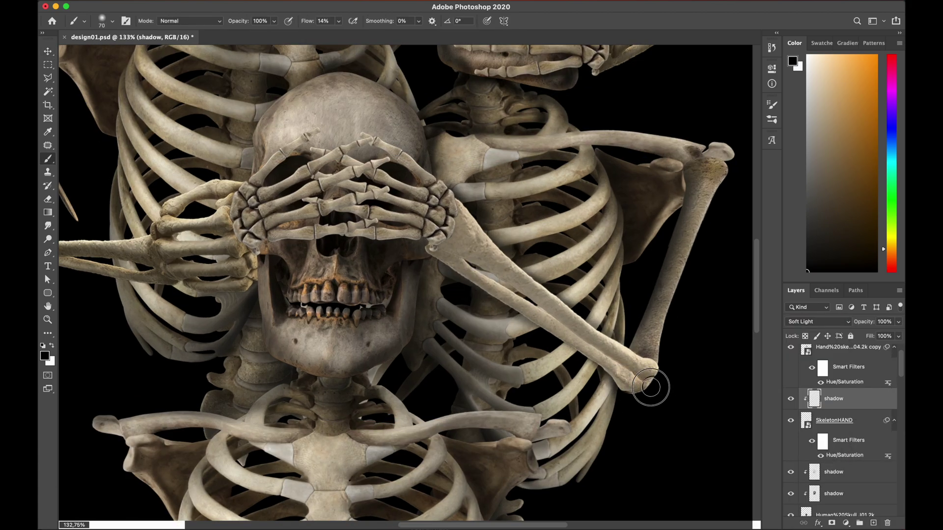
{"action": "left_click_drag", "start_coordinate": [652, 385], "coordinate": [530, 300]}
{"action": "left_click_drag", "start_coordinate": [470, 214], "coordinate": [505, 273]}
{"action": "key", "text": "v"}
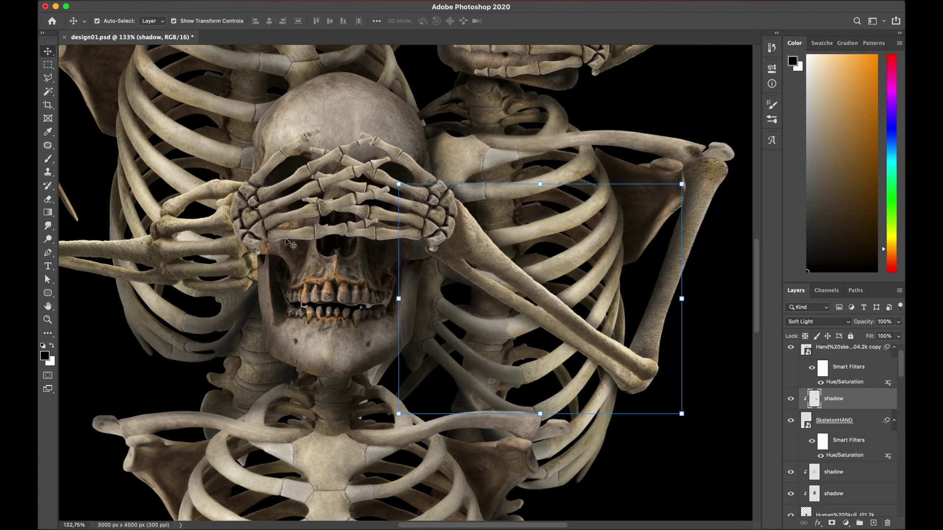
- Add a shadow layer for the eye-covering hands and move it directly below the Hand 04.2k copy layer
{"action": "left_click", "coordinate": [848, 347]}
{"action": "left_click", "coordinate": [873, 523]}
{"action": "key", "text": "b"}
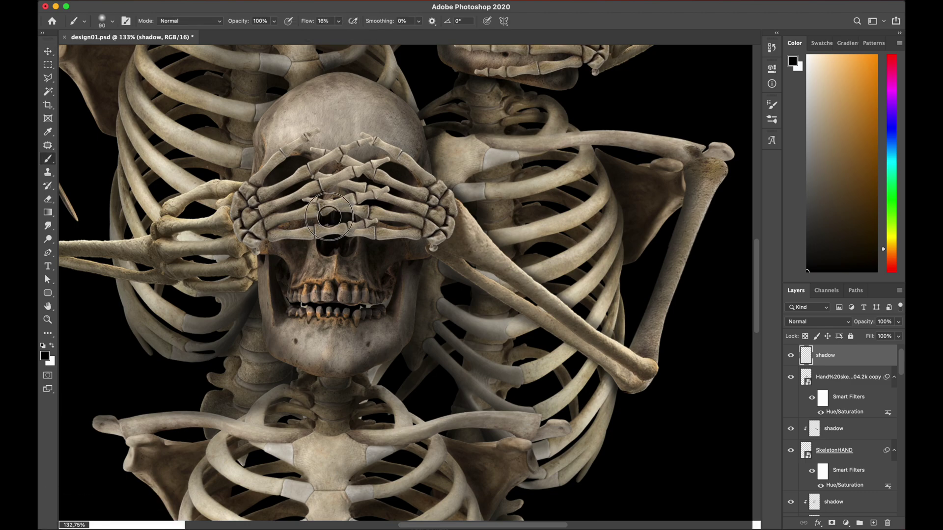
{"action": "key", "text": "super+bracketleft"}
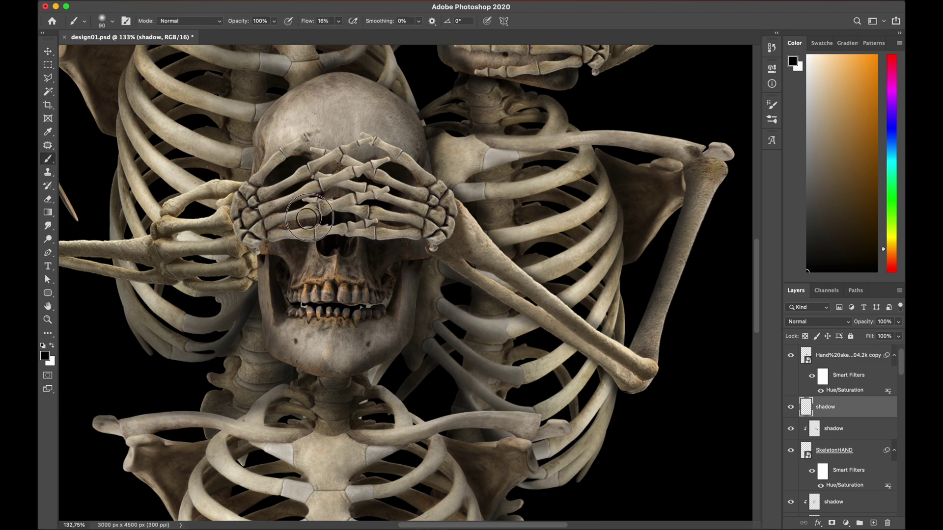
{"action": "left_click", "coordinate": [48, 51]}
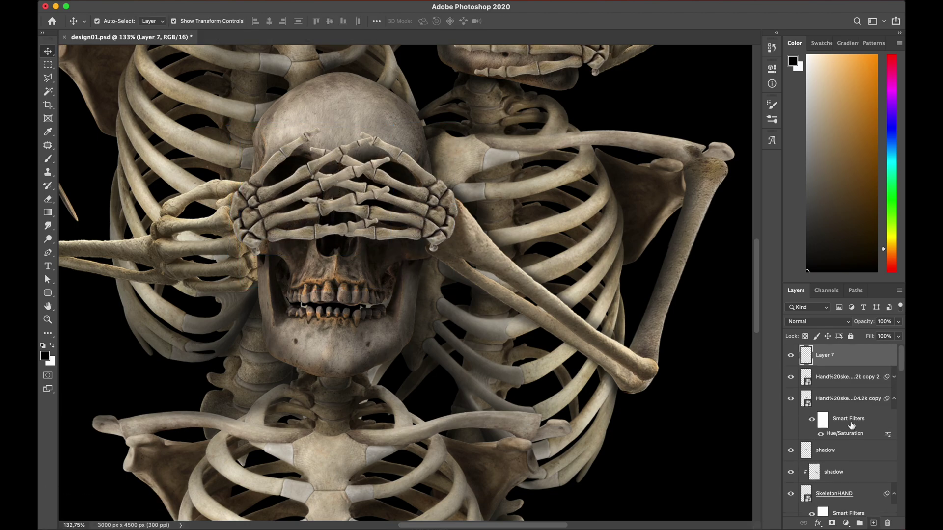
- Clip the new shadow layer to the Hand 2k copy 2 layer and set its blend mode to Soft Light
{"action": "left_click", "coordinate": [868, 366], "text": "alt"}
{"action": "key", "text": "b"}
{"action": "left_click", "coordinate": [818, 322]}
{"action": "left_click", "coordinate": [801, 467]}
- Set the brush flow to 71% and shade the fingers of the Hand 2k copy 2 hand over the eyes
{"action": "left_click", "coordinate": [338, 21]}
{"action": "left_click_drag", "start_coordinate": [337, 32], "coordinate": [367, 32]}
{"action": "scroll", "coordinate": [192, 158], "scroll_direction": "up", "scroll_amount": 5}
{"action": "left_click_drag", "start_coordinate": [366, 322], "coordinate": [535, 294]}
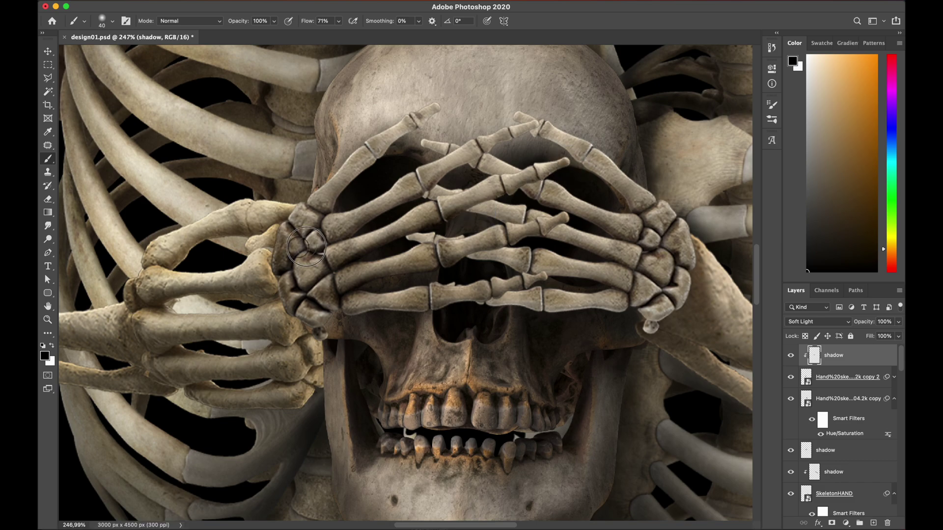
- Add a layer named shadow clipped to the Hand 04.2k copy layer and set it to Soft Light
{"action": "left_click", "coordinate": [848, 399]}
{"action": "left_click", "coordinate": [873, 523]}
{"action": "double_click", "coordinate": [826, 398]}
{"action": "type", "text": "shadow"}
{"action": "key", "text": "Return"}
{"action": "left_click", "coordinate": [833, 409], "text": "alt"}
{"action": "left_click", "coordinate": [818, 322]}
{"action": "left_click", "coordinate": [801, 467]}
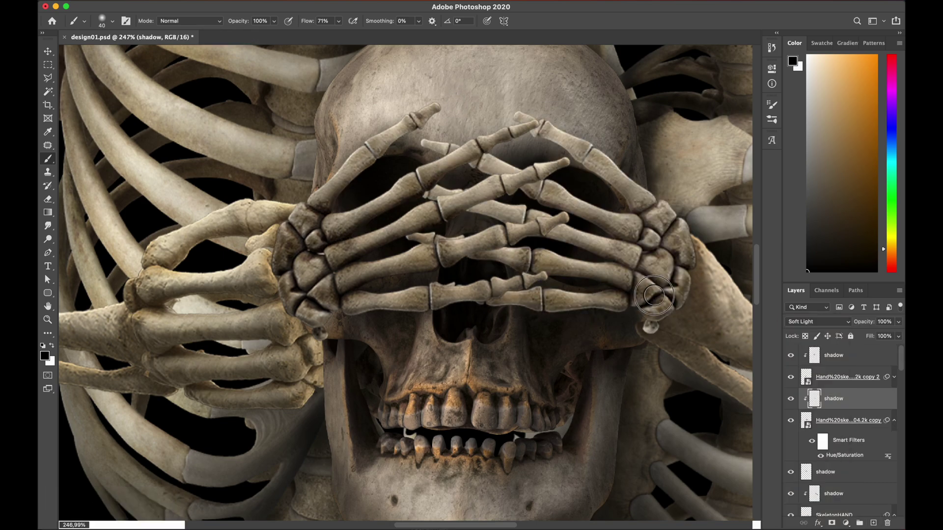
- Shade the finger and wrist bones of the other eye-covering hand on its Soft Light shadow layer
{"action": "left_click_drag", "start_coordinate": [651, 295], "coordinate": [471, 162]}
{"action": "left_click_drag", "start_coordinate": [528, 120], "coordinate": [651, 326]}
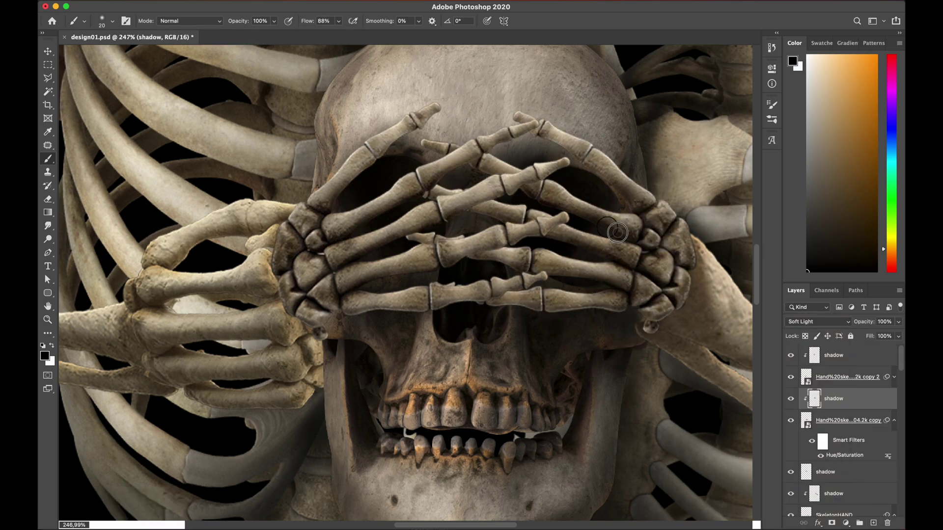
{"action": "scroll", "coordinate": [417, 294], "scroll_direction": "down", "scroll_amount": 5}
- Add a clipped layer named shadow above Hand%20skeleton.K04.2k, the hand covering the second skull's mouth
{"action": "scroll", "coordinate": [579, 191], "scroll_direction": "up", "scroll_amount": 4}
{"action": "key", "text": "v"}
{"action": "left_click", "coordinate": [480, 213]}
{"action": "left_click", "coordinate": [873, 523]}
{"action": "double_click", "coordinate": [826, 475]}
{"action": "type", "text": "shadow"}
{"action": "key", "text": "Return"}
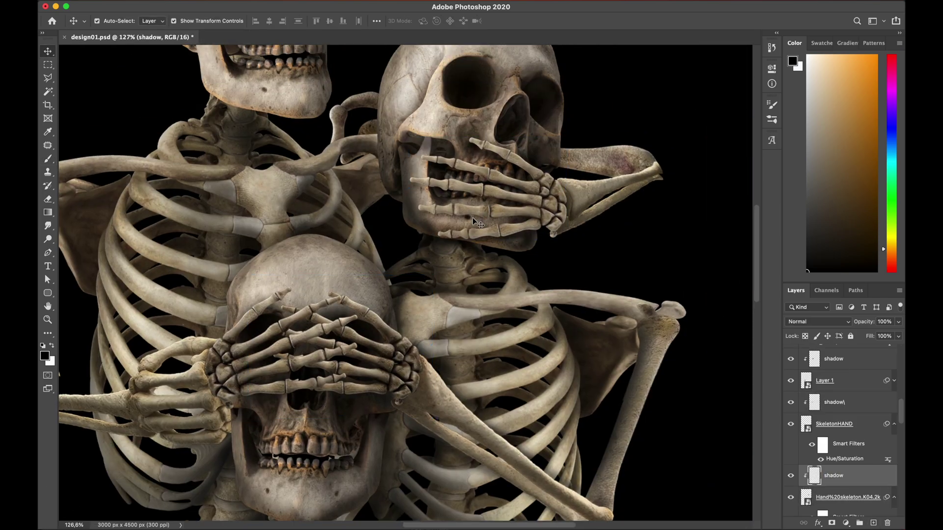
- Set the mouth-covering hand's shadow layer to Soft Light and start shading its wrist and upper fingers
{"action": "left_click_drag", "start_coordinate": [456, 202], "coordinate": [638, 185]}
{"action": "left_click_drag", "start_coordinate": [429, 156], "coordinate": [638, 167]}
{"action": "left_click_drag", "start_coordinate": [417, 108], "coordinate": [658, 179]}
{"action": "left_click", "coordinate": [818, 322]}
{"action": "left_click", "coordinate": [801, 467]}
{"action": "left_click_drag", "start_coordinate": [559, 61], "coordinate": [528, 157]}
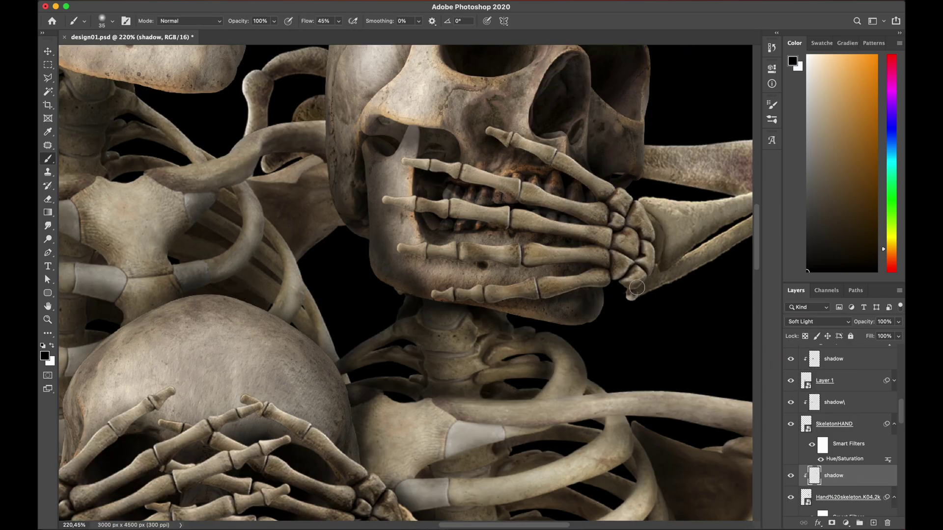
- Shade along the remaining fingers of the mouth-covering hand up to the wrist at 45% brush flow
{"action": "left_click_drag", "start_coordinate": [449, 178], "coordinate": [609, 222]}
{"action": "left_click_drag", "start_coordinate": [441, 217], "coordinate": [611, 246]}
{"action": "left_click_drag", "start_coordinate": [400, 254], "coordinate": [610, 268]}
{"action": "left_click_drag", "start_coordinate": [459, 299], "coordinate": [609, 284]}
{"action": "scroll", "coordinate": [413, 266], "scroll_direction": "down", "scroll_amount": 5}
{"action": "key", "text": "v"}
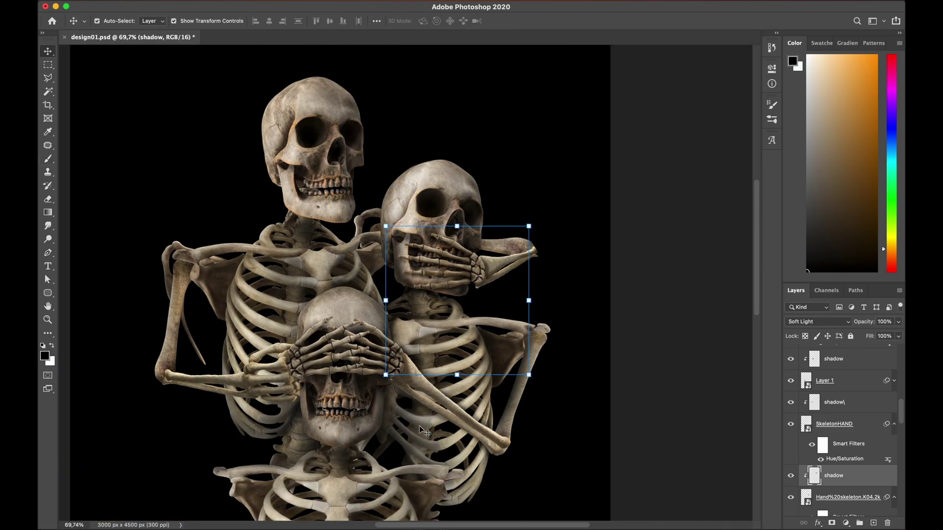
- Start shading the front skeleton's upper ribcage on its Soft Light shadow layer with the brush flow at 62%
{"action": "left_click", "coordinate": [337, 452]}
{"action": "left_click", "coordinate": [833, 388]}
{"action": "key", "text": "b"}
{"action": "scroll", "coordinate": [355, 216], "scroll_direction": "up", "scroll_amount": 5}
{"action": "key", "text": "bracketright"}
{"action": "key", "text": "bracketright"}
{"action": "left_click", "coordinate": [338, 21]}
{"action": "left_click_drag", "start_coordinate": [334, 224], "coordinate": [471, 313]}
{"action": "left_click_drag", "start_coordinate": [289, 267], "coordinate": [462, 371]}
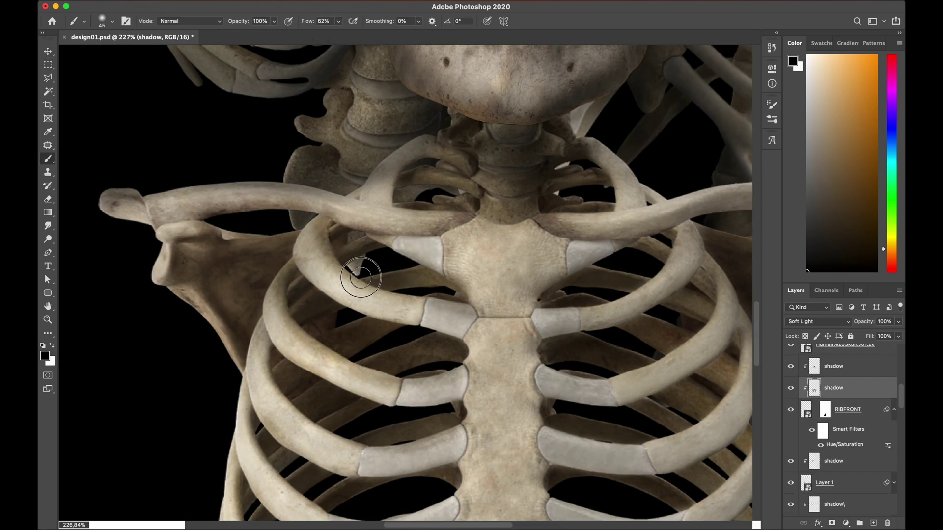
- Shade the front skeleton's shoulder, collarbones, breastbone edges and upper ribs with a larger brush
{"action": "left_click_drag", "start_coordinate": [197, 223], "coordinate": [164, 277]}
{"action": "mouse_move", "coordinate": [439, 230]}
{"action": "left_mouse_down"}
{"action": "mouse_move", "coordinate": [658, 223]}
{"action": "mouse_move", "coordinate": [192, 253]}
{"action": "left_mouse_up"}
{"action": "key", "text": "bracketright"}
{"action": "left_click_drag", "start_coordinate": [305, 243], "coordinate": [428, 241]}
{"action": "left_click_drag", "start_coordinate": [366, 236], "coordinate": [744, 165]}
{"action": "left_click_drag", "start_coordinate": [346, 322], "coordinate": [212, 388]}
{"action": "mouse_move", "coordinate": [388, 391]}
{"action": "left_mouse_down"}
{"action": "mouse_move", "coordinate": [322, 403]}
{"action": "mouse_move", "coordinate": [412, 352]}
{"action": "left_mouse_up"}
{"action": "mouse_move", "coordinate": [445, 352]}
{"action": "left_mouse_down"}
{"action": "mouse_move", "coordinate": [360, 435]}
{"action": "mouse_move", "coordinate": [411, 311]}
{"action": "left_mouse_up"}
{"action": "left_click_drag", "start_coordinate": [501, 334], "coordinate": [331, 373]}
{"action": "left_click_drag", "start_coordinate": [301, 411], "coordinate": [503, 317]}
{"action": "left_click_drag", "start_coordinate": [319, 464], "coordinate": [344, 329]}
{"action": "mouse_move", "coordinate": [425, 408]}
{"action": "left_mouse_down"}
{"action": "mouse_move", "coordinate": [455, 332]}
{"action": "mouse_move", "coordinate": [338, 369]}
{"action": "left_mouse_up"}
{"action": "left_click_drag", "start_coordinate": [423, 301], "coordinate": [343, 315]}
{"action": "left_click_drag", "start_coordinate": [462, 319], "coordinate": [339, 361]}
{"action": "left_click_drag", "start_coordinate": [539, 209], "coordinate": [564, 260]}
{"action": "left_click_drag", "start_coordinate": [575, 269], "coordinate": [604, 240]}
- Darken the ribs and cartilage along the opposite side of the front ribcage, adjusting the brush size
{"action": "key", "text": "bracketleft"}
{"action": "key", "text": "bracketleft"}
{"action": "key", "text": "bracketleft"}
{"action": "mouse_move", "coordinate": [673, 78]}
{"action": "left_mouse_down"}
{"action": "mouse_move", "coordinate": [530, 196]}
{"action": "mouse_move", "coordinate": [497, 286]}
{"action": "left_mouse_up"}
{"action": "key", "text": "bracketright"}
{"action": "key", "text": "bracketright"}
{"action": "key", "text": "bracketright"}
{"action": "left_click_drag", "start_coordinate": [454, 174], "coordinate": [554, 134]}
{"action": "left_click_drag", "start_coordinate": [457, 240], "coordinate": [613, 197]}
{"action": "left_click_drag", "start_coordinate": [459, 302], "coordinate": [660, 172]}
{"action": "left_click_drag", "start_coordinate": [461, 370], "coordinate": [638, 338]}
{"action": "mouse_move", "coordinate": [609, 456]}
{"action": "left_mouse_down"}
{"action": "mouse_move", "coordinate": [525, 436]}
{"action": "mouse_move", "coordinate": [608, 344]}
{"action": "left_mouse_up"}
- Undo the last strokes and shade the lower ribs of the front ribcage with a 35 px brush
{"action": "scroll", "coordinate": [524, 436], "scroll_direction": "down", "scroll_amount": 5}
{"action": "key", "text": "super+z"}
{"action": "key", "text": "super+z"}
{"action": "mouse_move", "coordinate": [505, 311]}
{"action": "left_mouse_down"}
{"action": "mouse_move", "coordinate": [564, 324]}
{"action": "mouse_move", "coordinate": [471, 368]}
{"action": "mouse_move", "coordinate": [638, 407]}
{"action": "mouse_move", "coordinate": [685, 385]}
{"action": "left_mouse_up"}
{"action": "key", "text": "bracketleft"}
{"action": "key", "text": "bracketleft"}
{"action": "key", "text": "bracketleft"}
{"action": "left_click_drag", "start_coordinate": [540, 351], "coordinate": [700, 262]}
{"action": "left_click_drag", "start_coordinate": [636, 390], "coordinate": [695, 314]}
{"action": "left_click_drag", "start_coordinate": [543, 295], "coordinate": [626, 262]}
{"action": "left_click_drag", "start_coordinate": [656, 143], "coordinate": [459, 203]}
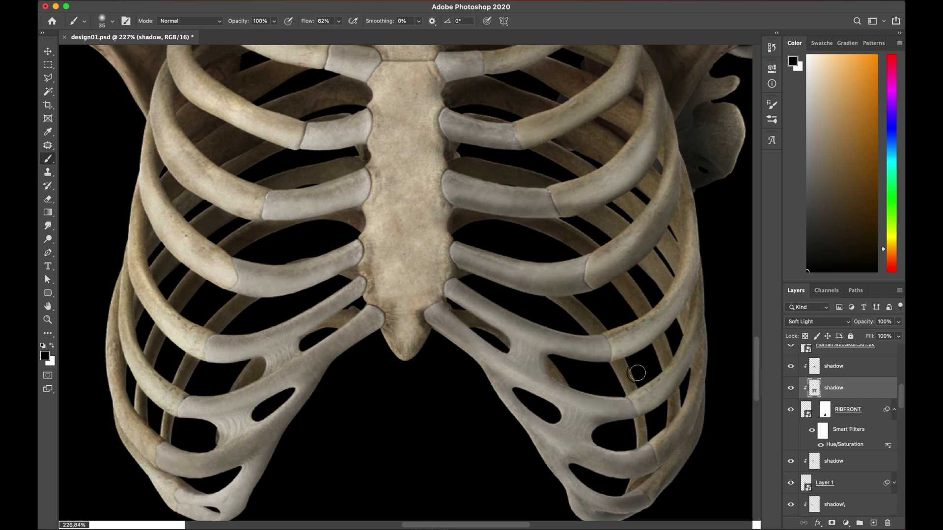
- Fit the whole poster in view and save design01.psd
{"action": "key", "text": "super+0"}
{"action": "key", "text": "v"}
{"action": "key", "text": "super+s"}
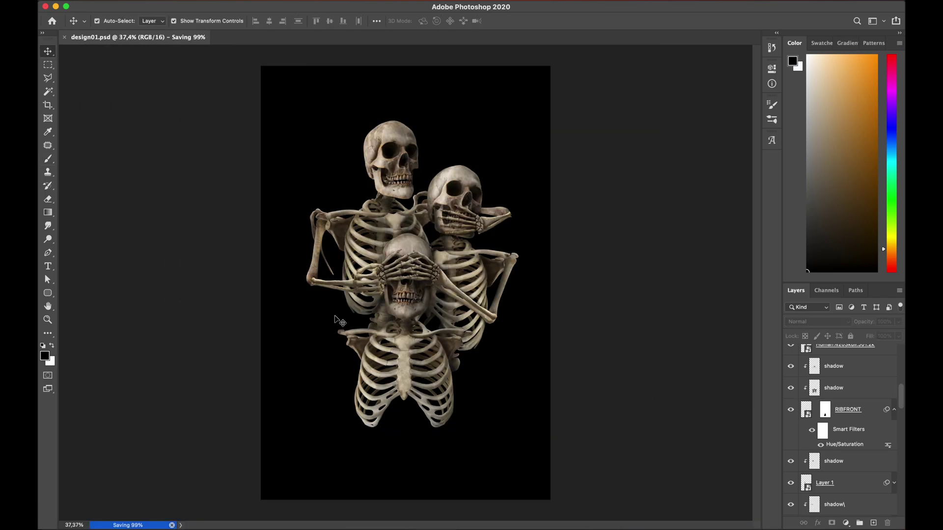
- Place the White%20Surrender%20Flag.H16.2k image on the poster and position it over the skeletons
{"action": "mouse_move", "coordinate": [362, 515]}
{"action": "left_click", "coordinate": [229, 512]}
{"action": "left_click_drag", "start_coordinate": [206, 221], "coordinate": [564, 295]}
{"action": "key", "text": "Return"}
{"action": "left_click_drag", "start_coordinate": [542, 177], "coordinate": [478, 128]}
{"action": "left_click_drag", "start_coordinate": [432, 275], "coordinate": [406, 178]}
{"action": "key", "text": "Return"}
{"action": "left_click", "coordinate": [790, 355]}
{"action": "left_click_drag", "start_coordinate": [580, 442], "coordinate": [294, 113]}
{"action": "key", "text": "super+z"}
{"action": "left_click", "coordinate": [855, 432], "text": "shift"}
{"action": "left_click_drag", "start_coordinate": [408, 334], "coordinate": [415, 363]}
{"action": "key", "text": "super+z"}
{"action": "left_click", "coordinate": [579, 425]}
{"action": "left_click", "coordinate": [404, 383]}
- Reposition the surrender flag behind the tallest skeleton and move its layer directly above the black background layer
{"action": "scroll", "coordinate": [849, 417], "scroll_direction": "up", "scroll_amount": 20}
{"action": "left_click", "coordinate": [790, 355]}
{"action": "left_click", "coordinate": [859, 355]}
{"action": "left_click_drag", "start_coordinate": [532, 215], "coordinate": [615, 240]}
{"action": "key", "text": "Return"}
{"action": "left_click_drag", "start_coordinate": [859, 356], "coordinate": [854, 472]}
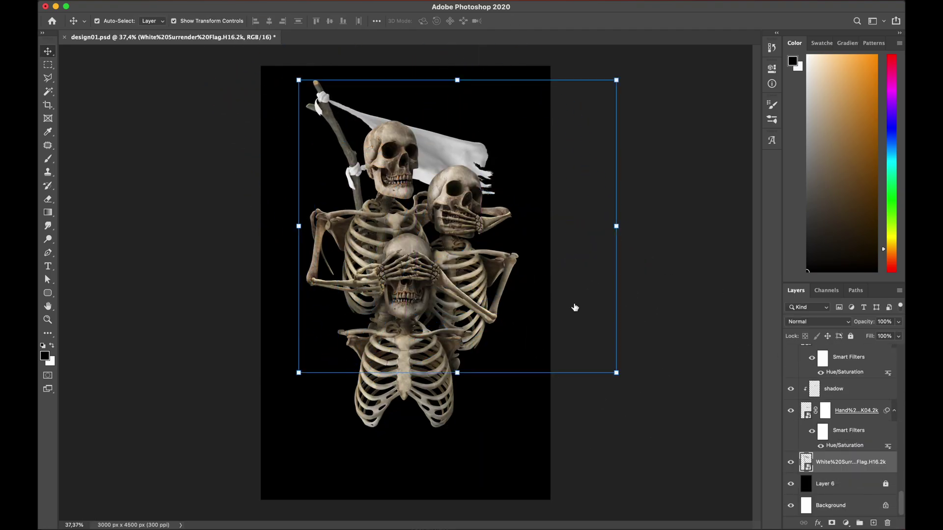
{"action": "left_click_drag", "start_coordinate": [447, 154], "coordinate": [438, 144]}
- Group the skeleton layers as skeleton and hide the group beneath its smart object copy
{"action": "key", "text": "Return"}
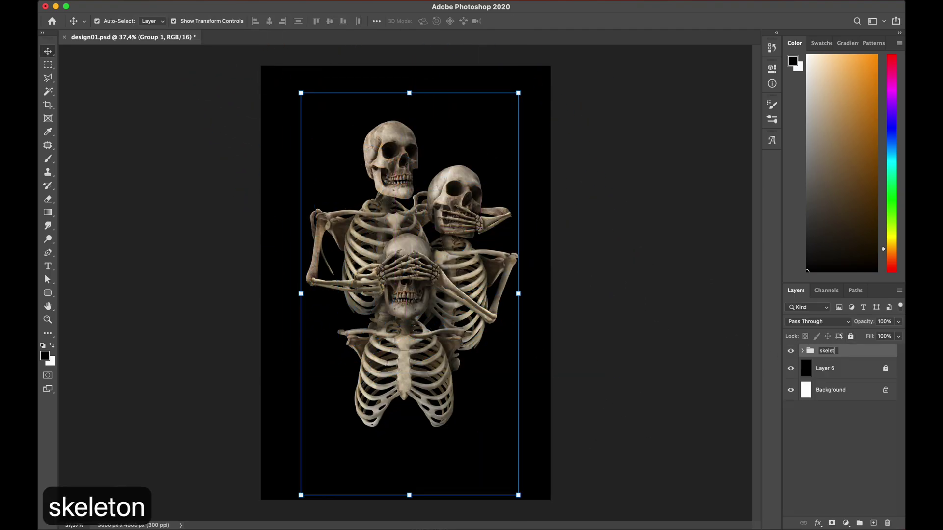
{"action": "left_click", "coordinate": [790, 363]}
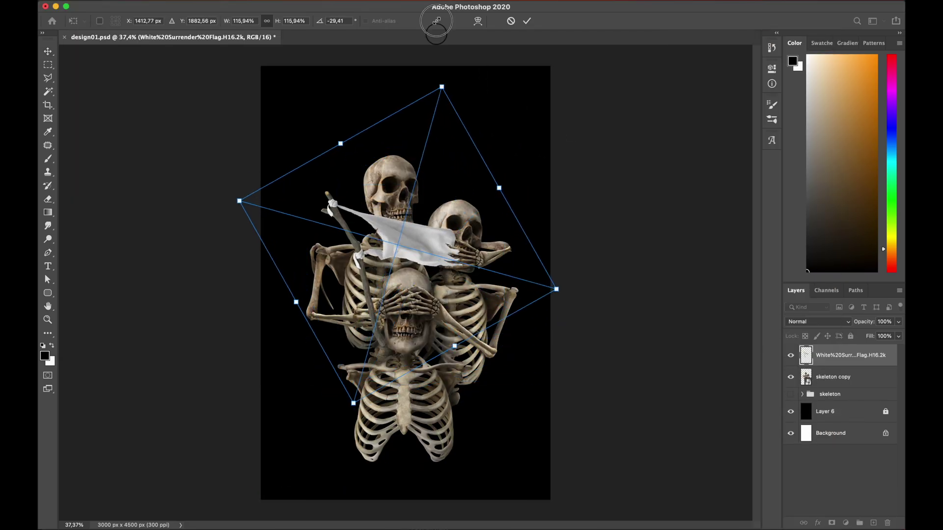
- Fit the flag above the skeletons with its pole slanting down to the eye-covering hand, and lengthen the pole with a copied piece
{"action": "key", "text": "super+bracketleft"}
{"action": "key", "text": "super+bracketleft"}
{"action": "key", "text": "super+bracketleft"}
{"action": "key", "text": "super+bracketright"}
{"action": "key", "text": "super+bracketright"}
{"action": "left_click_drag", "start_coordinate": [472, 178], "coordinate": [467, 169]}
{"action": "left_click_drag", "start_coordinate": [673, 244], "coordinate": [654, 237]}
{"action": "key", "text": "Return"}
- Combine the flag and pole piece into one smart object and place it beneath skeleton copy
{"action": "key", "text": "super+bracketright"}
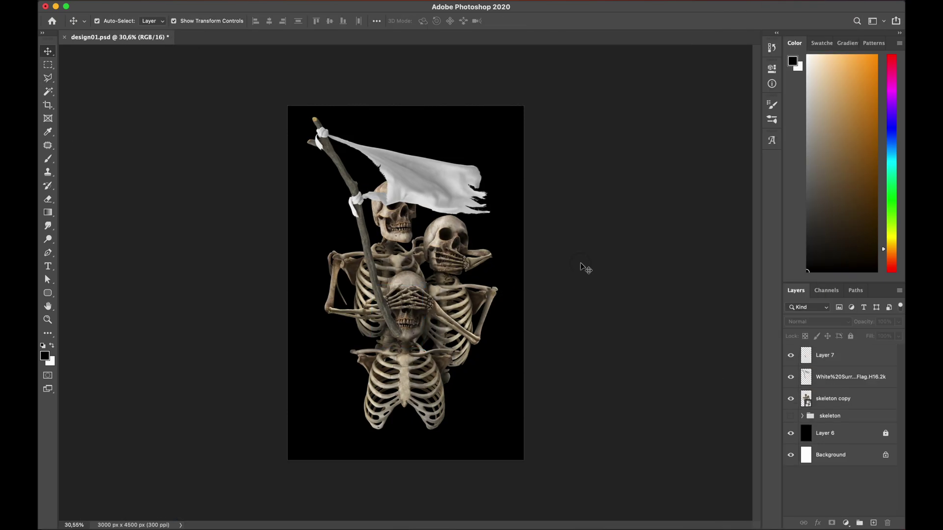
{"action": "right_click", "coordinate": [833, 377]}
{"action": "key", "text": "super+bracketleft"}
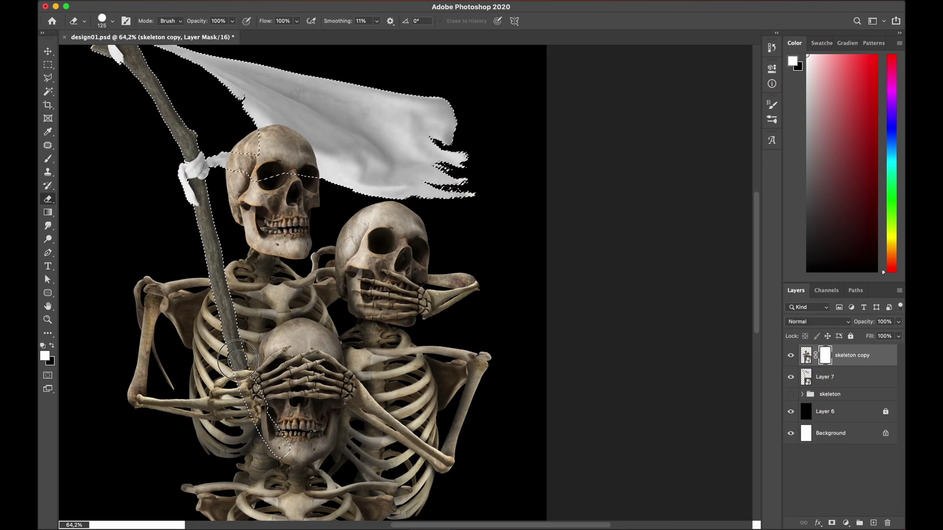
- Erase on the skeleton copy's mask inside the pole outline so the pole crosses the ribs and passes behind the finger bones
{"action": "left_click_drag", "start_coordinate": [238, 359], "coordinate": [236, 361]}
{"action": "key", "text": "bracketleft"}
{"action": "key", "text": "bracketleft"}
{"action": "key", "text": "bracketleft"}
{"action": "key", "text": "bracketleft"}
{"action": "key", "text": "bracketleft"}
{"action": "key", "text": "bracketleft"}
{"action": "key", "text": "bracketleft"}
{"action": "key", "text": "bracketleft"}
{"action": "scroll", "coordinate": [229, 375], "scroll_direction": "up", "scroll_amount": 10}
{"action": "left_click_drag", "start_coordinate": [308, 320], "coordinate": [306, 330]}
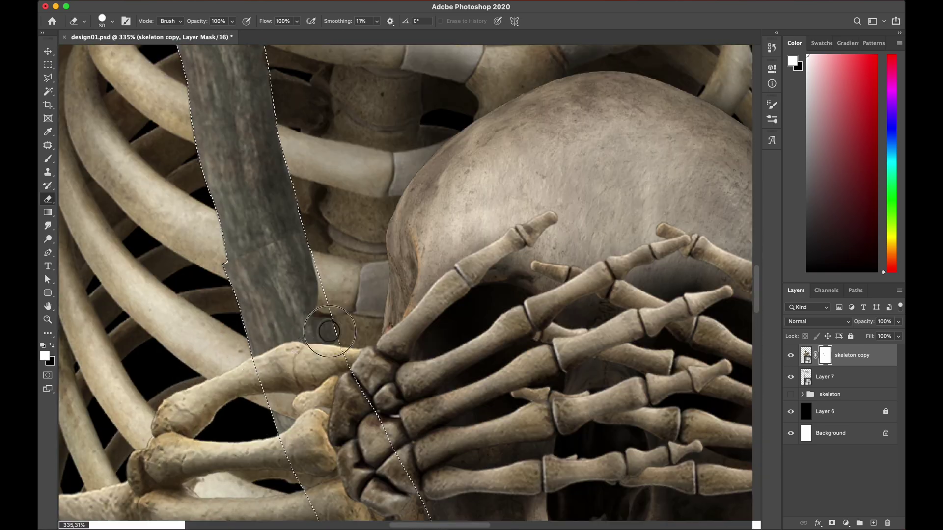
{"action": "left_click_drag", "start_coordinate": [288, 396], "coordinate": [287, 418]}
- Check the mask between the wrist bones and the front skull's jaw, and clear the pole selection
{"action": "scroll", "coordinate": [381, 393], "scroll_direction": "down", "scroll_amount": 8}
{"action": "scroll", "coordinate": [380, 393], "scroll_direction": "up", "scroll_amount": 5}
{"action": "key", "text": "x"}
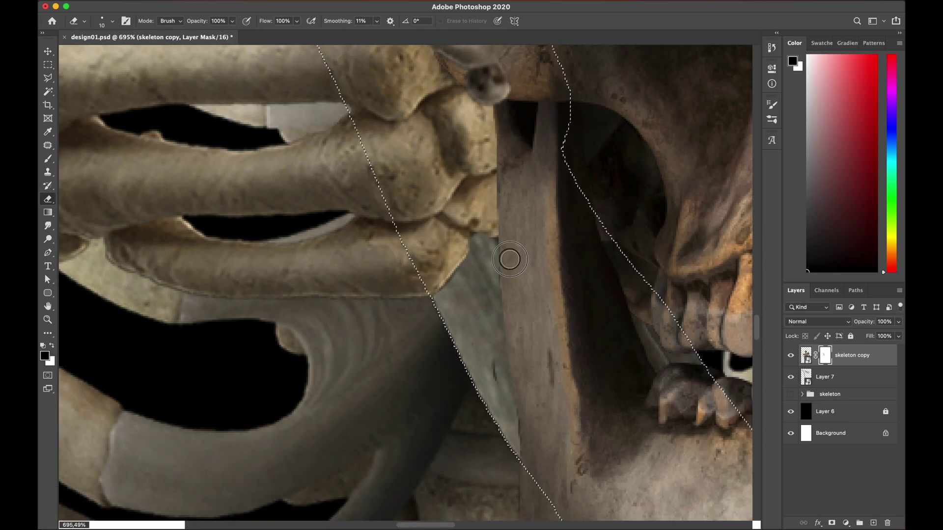
{"action": "key", "text": "x"}
{"action": "key", "text": "super+d"}
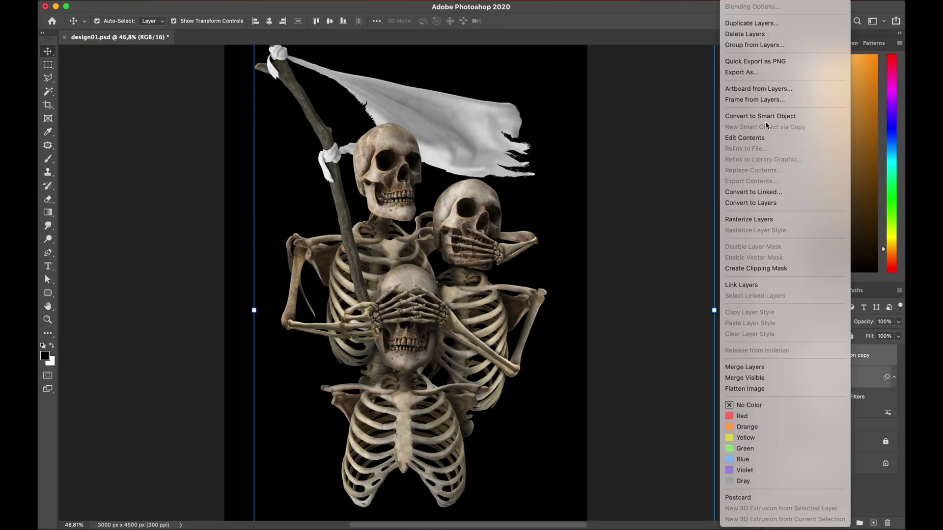
- Undo the last change to the combined layers and ready a larger eraser on the skeleton copy's mask
{"action": "key", "text": "super+z"}
{"action": "left_click", "coordinate": [364, 328]}
{"action": "scroll", "coordinate": [374, 282], "scroll_direction": "up", "scroll_amount": 10}
{"action": "key", "text": "e"}
{"action": "key", "text": "bracketright"}
{"action": "key", "text": "bracketright"}
{"action": "key", "text": "bracketright"}
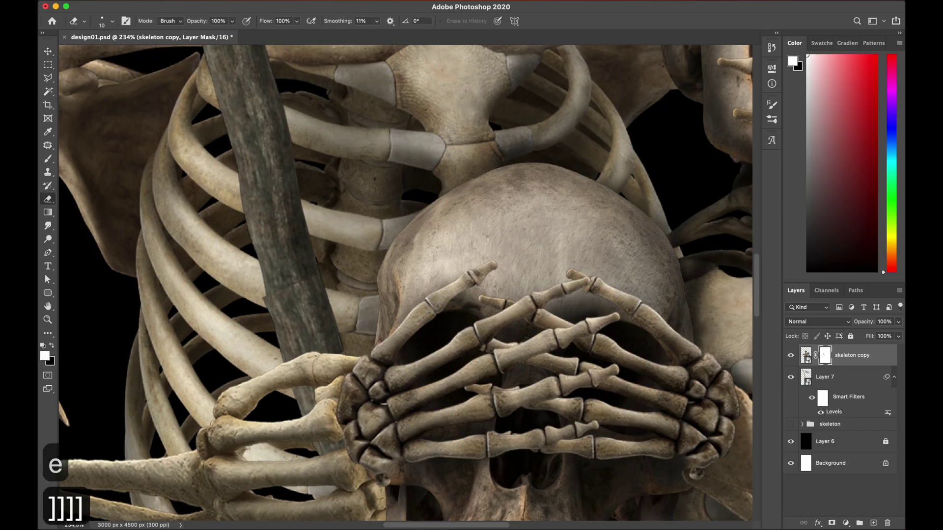
- Open the flag smart object's contents and nudge the lower pole piece into line with the pole above
{"action": "scroll", "coordinate": [294, 422], "scroll_direction": "up", "scroll_amount": 4}
{"action": "left_click", "coordinate": [805, 375]}
{"action": "double_click", "coordinate": [806, 375]}
{"action": "key", "text": "v"}
{"action": "left_click_drag", "start_coordinate": [403, 288], "coordinate": [400, 286]}
{"action": "key", "text": "Return"}
- Add a layer mask to the lower pole piece and fine-tune its fit at the joint
{"action": "left_click", "coordinate": [831, 523]}
{"action": "key", "text": "e"}
{"action": "left_click", "coordinate": [112, 21]}
{"action": "key", "text": "bracketright"}
{"action": "key", "text": "bracketright"}
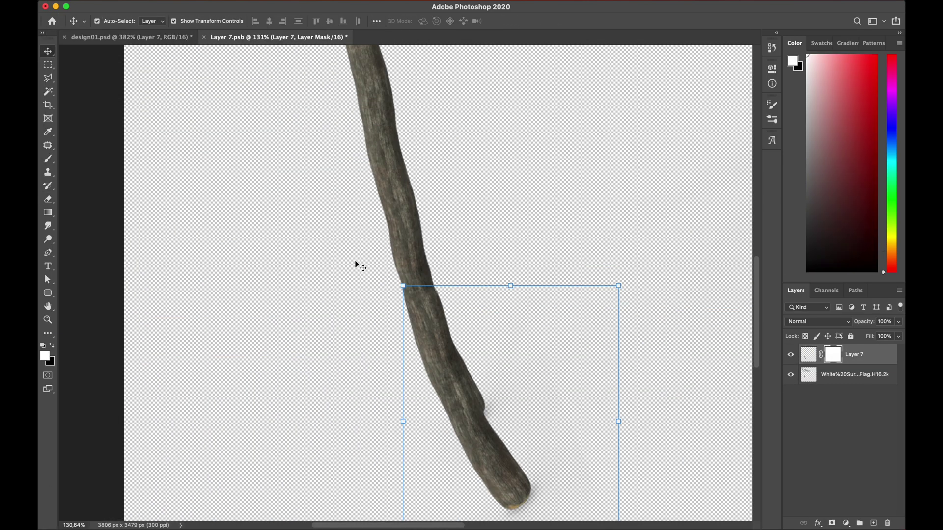
{"action": "key", "text": "Return"}
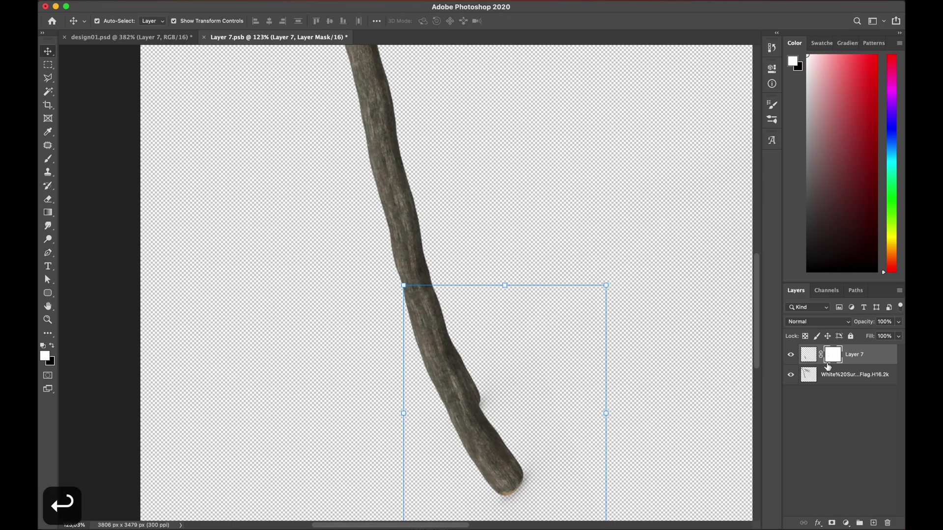
- Blend the pole joint on the lower piece's mask with a larger soft eraser, and save and close Layer 7.psb
{"action": "left_click", "coordinate": [831, 523]}
{"action": "key", "text": "b"}
{"action": "key", "text": "e"}
{"action": "key", "text": "bracketright"}
{"action": "key", "text": "bracketright"}
{"action": "left_click", "coordinate": [204, 37]}
{"action": "left_click", "coordinate": [450, 192]}
{"action": "scroll", "coordinate": [355, 314], "scroll_direction": "down", "scroll_amount": 4}
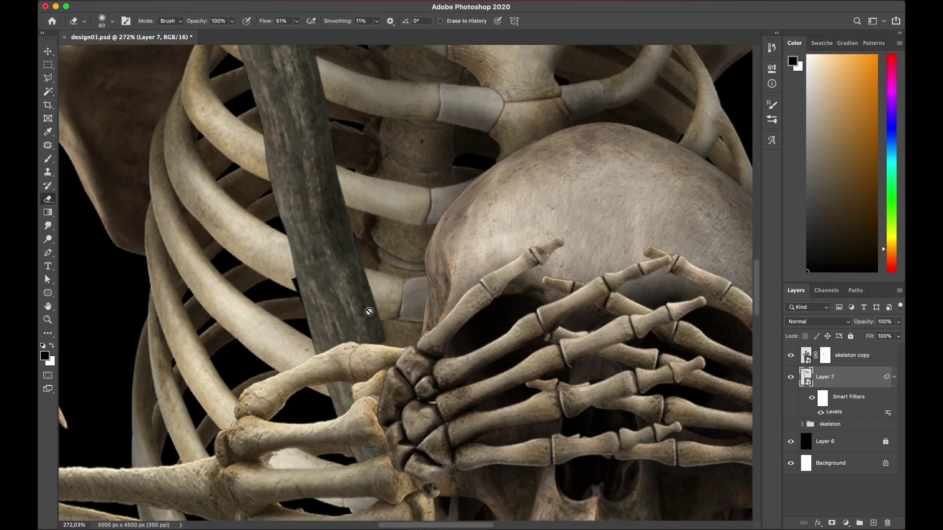
- Erase the dark gap along the flag pole's edges on the skeleton copy's mask with a small eraser at 100% flow
{"action": "left_click", "coordinate": [825, 355]}
{"action": "scroll", "coordinate": [378, 309], "scroll_direction": "up", "scroll_amount": 6}
{"action": "key", "text": "e"}
{"action": "key", "text": "bracketleft"}
{"action": "key", "text": "bracketleft"}
{"action": "key", "text": "bracketleft"}
{"action": "key", "text": "bracketleft"}
{"action": "key", "text": "bracketleft"}
{"action": "key", "text": "bracketleft"}
{"action": "key", "text": "bracketleft"}
{"action": "left_click", "coordinate": [297, 21]}
{"action": "scroll", "coordinate": [206, 284], "scroll_direction": "up", "scroll_amount": 3}
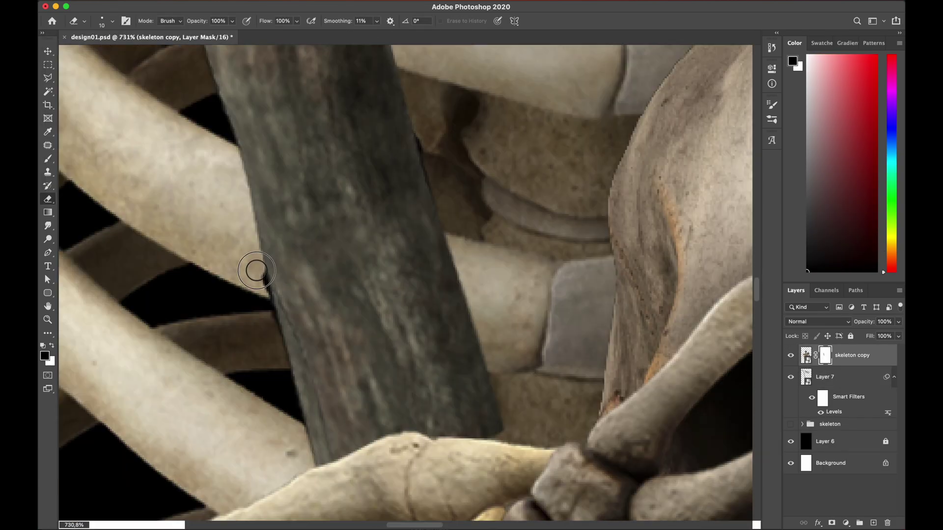
{"action": "key", "text": "z"}
{"action": "key", "text": "x"}
{"action": "left_click_drag", "start_coordinate": [432, 151], "coordinate": [499, 437]}
- Touch up the mask around the pole with a finer eraser and a larger one
{"action": "key", "text": "e"}
{"action": "key", "text": "bracketleft"}
{"action": "key", "text": "bracketleft"}
{"action": "key", "text": "bracketleft"}
{"action": "key", "text": "bracketleft"}
{"action": "key", "text": "bracketleft"}
{"action": "key", "text": "bracketleft"}
{"action": "key", "text": "bracketleft"}
{"action": "key", "text": "bracketleft"}
{"action": "key", "text": "bracketleft"}
{"action": "scroll", "coordinate": [454, 292], "scroll_direction": "down", "scroll_amount": 5}
{"action": "scroll", "coordinate": [412, 196], "scroll_direction": "up", "scroll_amount": 2}
{"action": "key", "text": "bracketright"}
{"action": "key", "text": "bracketright"}
{"action": "key", "text": "bracketright"}
{"action": "key", "text": "bracketright"}
{"action": "key", "text": "bracketright"}
{"action": "key", "text": "bracketright"}
{"action": "key", "text": "bracketright"}
{"action": "key", "text": "bracketright"}
{"action": "key", "text": "bracketright"}
{"action": "key", "text": "bracketright"}
{"action": "left_click_drag", "start_coordinate": [371, 229], "coordinate": [378, 258]}
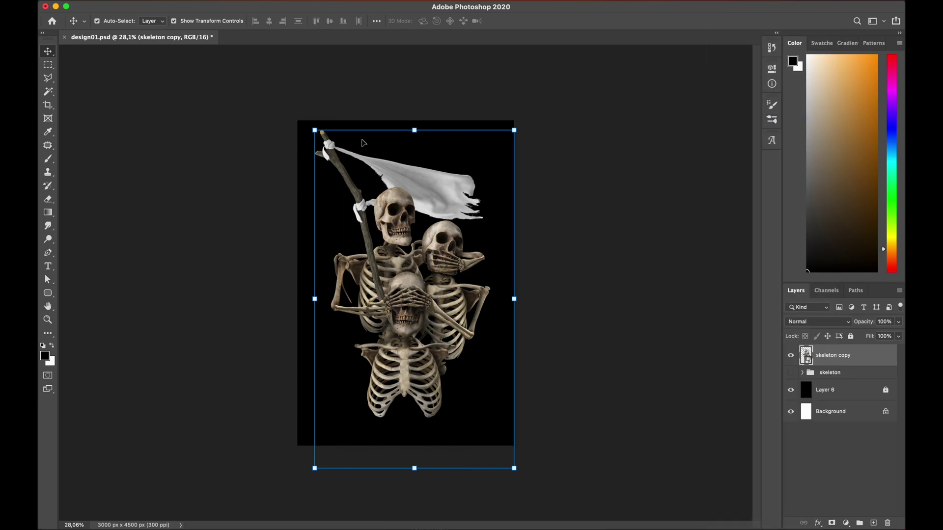
- Apply a Camera Raw Filter to skeleton copy with Temperature -8, Texture +16, Clarity +10, Dehaze +12, Vibrance -13 and Saturation -16
{"action": "left_click", "coordinate": [277, 0]}
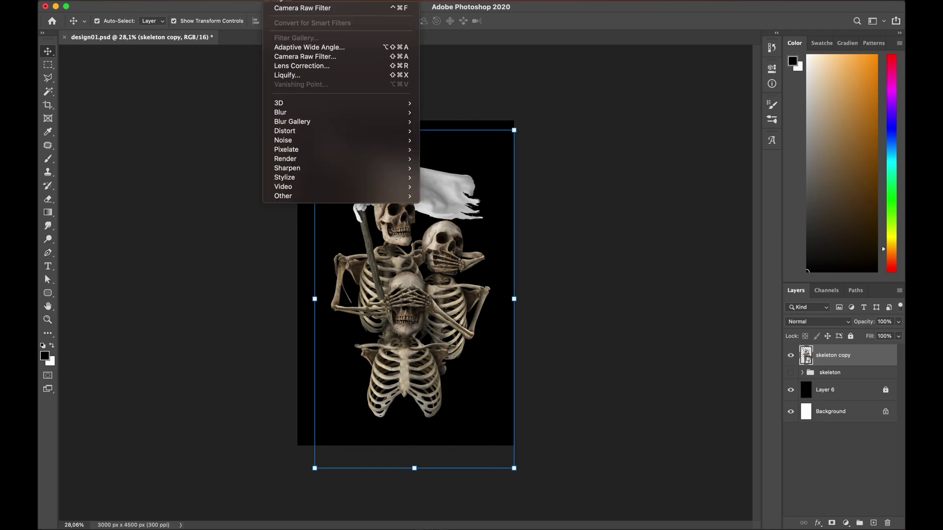
{"action": "left_click", "coordinate": [305, 56]}
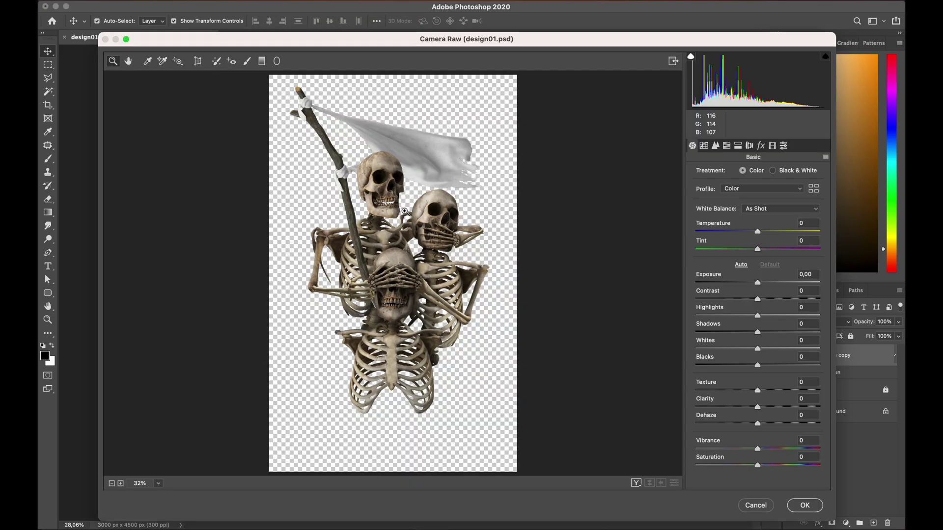
{"action": "left_click", "coordinate": [120, 484]}
{"action": "left_click", "coordinate": [121, 483]}
{"action": "mouse_move", "coordinate": [399, 327]}
{"action": "left_mouse_down"}
{"action": "mouse_move", "coordinate": [399, 276]}
{"action": "mouse_move", "coordinate": [399, 327]}
{"action": "left_mouse_up"}
{"action": "left_click_drag", "start_coordinate": [757, 230], "coordinate": [752, 231]}
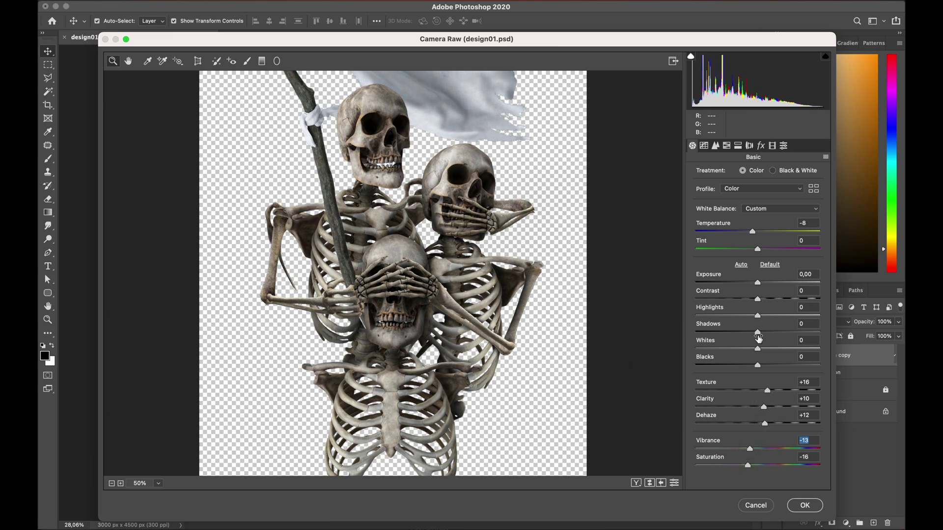
- Set Exposure +0.35, Contrast +15, Highlights -15, Shadows -15, Whites +22 and Blacks -18, and apply the Camera Raw Filter
{"action": "left_click_drag", "start_coordinate": [757, 284], "coordinate": [762, 284]}
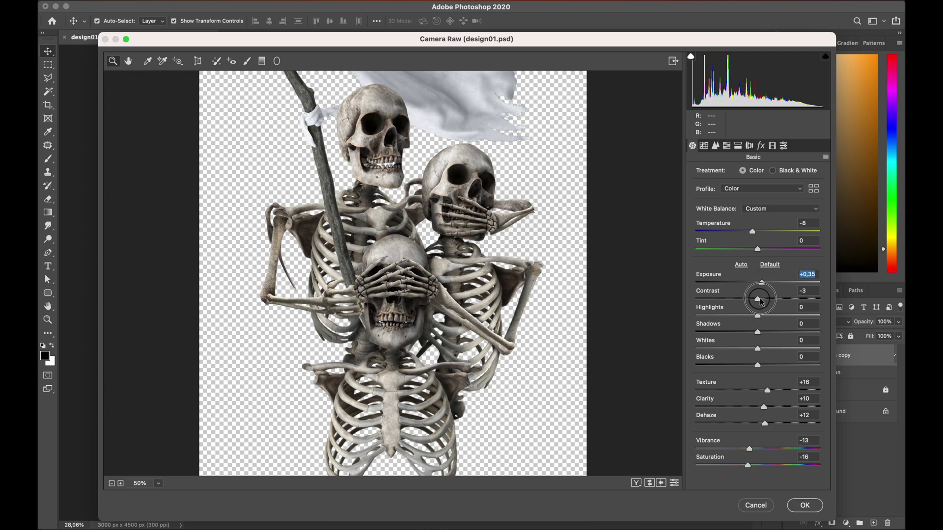
{"action": "left_click_drag", "start_coordinate": [763, 317], "coordinate": [750, 317]}
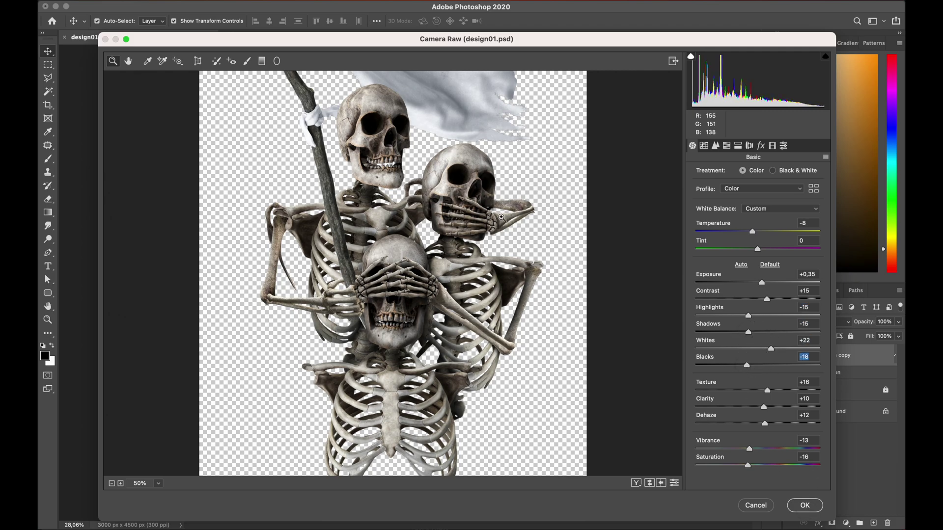
{"action": "left_click", "coordinate": [803, 505]}
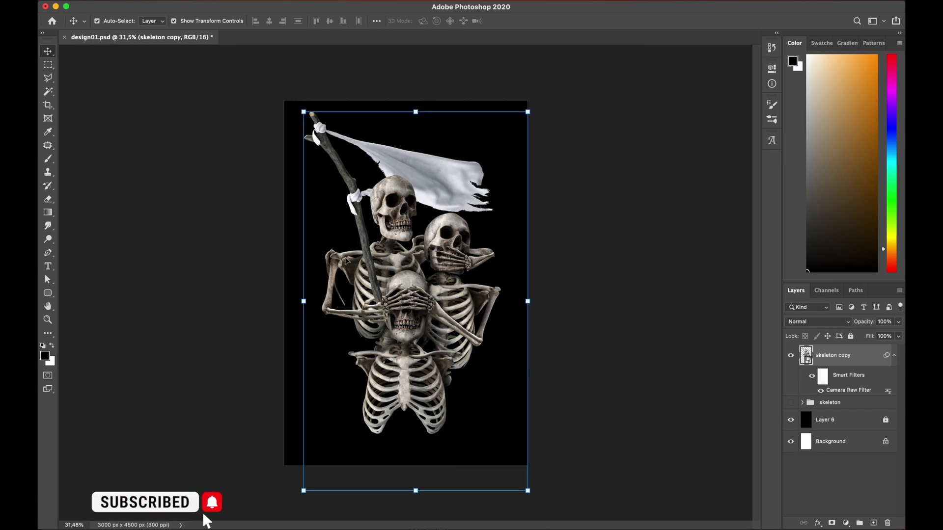
- Reposition the skeleton artwork on the canvas and scale it down to 81.43%
{"action": "left_click_drag", "start_coordinate": [413, 284], "coordinate": [414, 292]}
{"action": "left_click", "coordinate": [585, 244]}
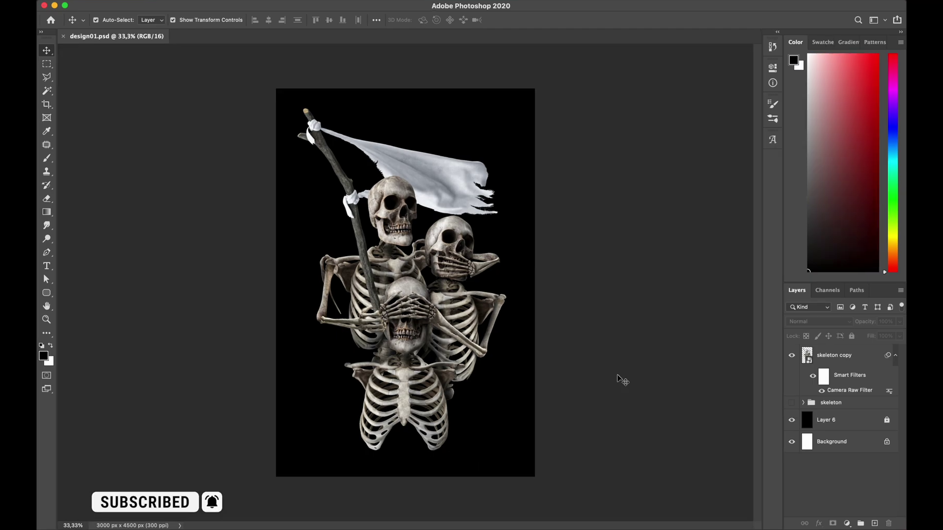
{"action": "left_click_drag", "start_coordinate": [534, 108], "coordinate": [512, 135]}
{"action": "key", "text": "Return"}
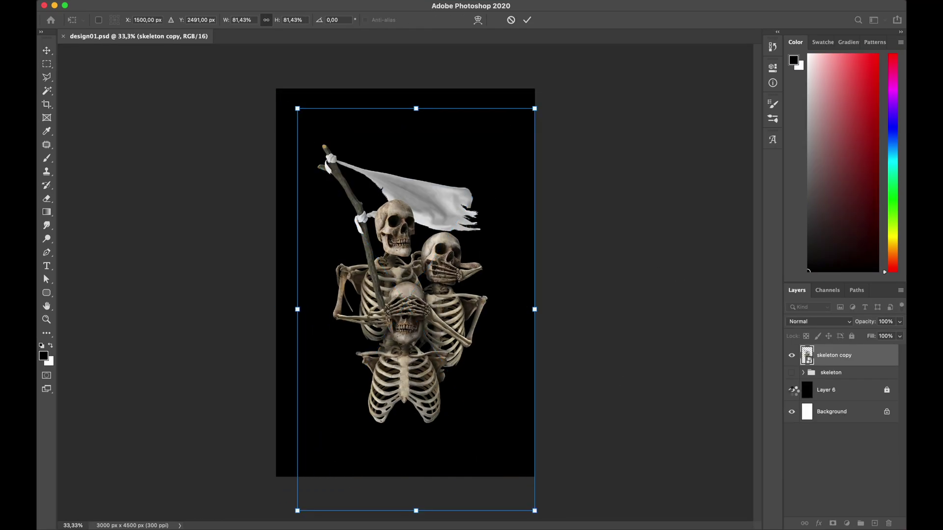
- Check the artwork by hiding and showing the skeleton copy, Layer 6 and Background layers
{"action": "left_click", "coordinate": [792, 354]}
{"action": "left_click", "coordinate": [791, 354]}
{"action": "left_click", "coordinate": [791, 421]}
{"action": "left_click", "coordinate": [791, 421]}
{"action": "left_click", "coordinate": [791, 444]}
{"action": "left_click", "coordinate": [791, 421]}
{"action": "left_click", "coordinate": [791, 422]}
{"action": "left_click", "coordinate": [791, 444]}
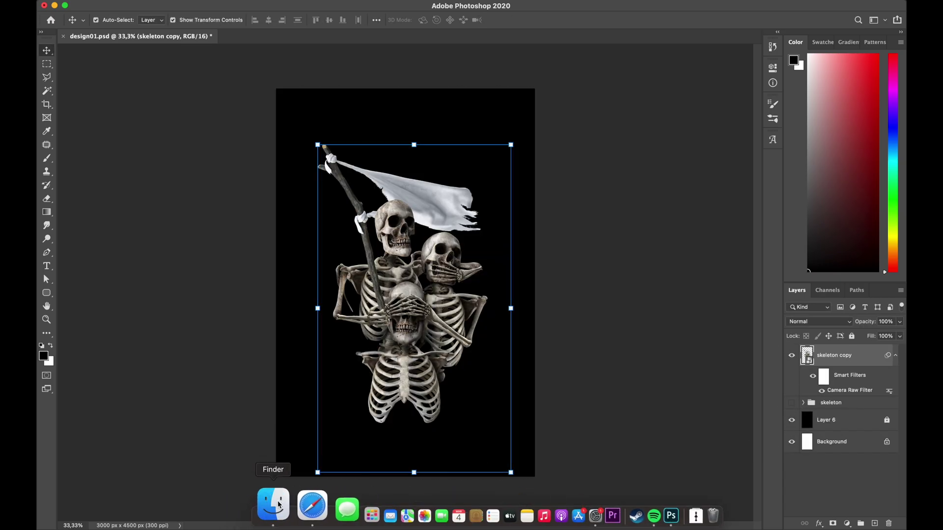
- Place castlestone.I01.2k.png from the ASSETS folder of 3SKELETON into the poster and enlarge it over the skeletons
{"action": "left_click", "coordinate": [270, 508]}
{"action": "left_click", "coordinate": [106, 181]}
{"action": "double_click", "coordinate": [175, 139]}
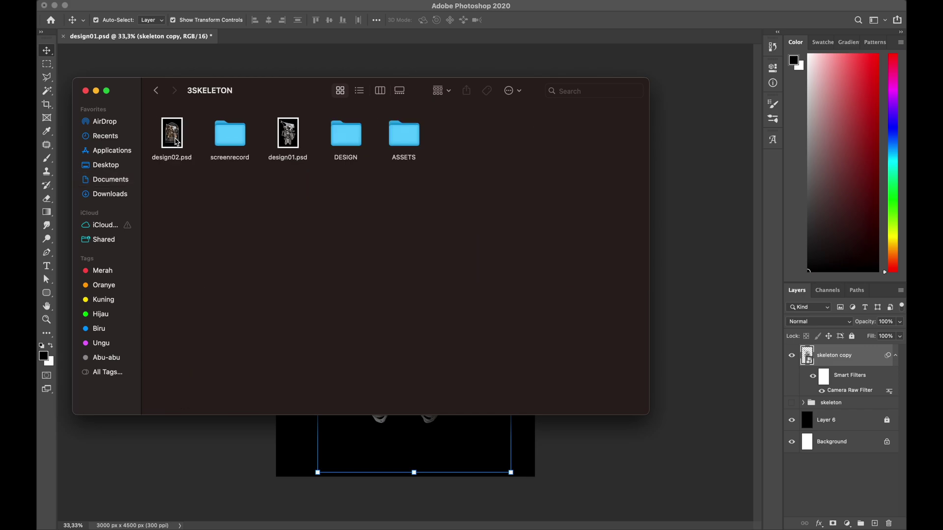
{"action": "double_click", "coordinate": [407, 143]}
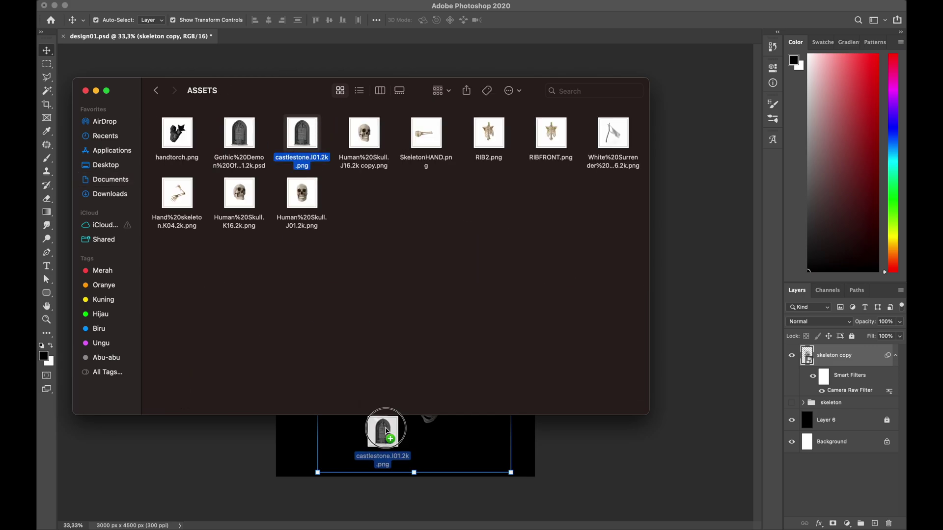
{"action": "left_click_drag", "start_coordinate": [387, 431], "coordinate": [385, 430]}
{"action": "left_click_drag", "start_coordinate": [494, 194], "coordinate": [552, 105]}
{"action": "key", "text": "Return"}
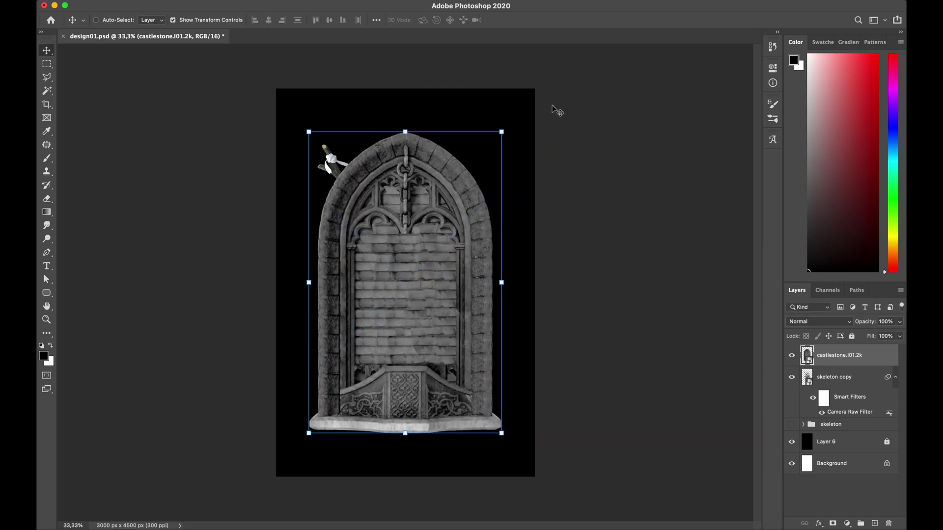
- Move the castle stone layer beneath the skeletons and stretch it slightly wider
{"action": "key", "text": "super+bracketleft"}
{"action": "key", "text": "super+bracketleft"}
{"action": "key", "text": "super+t"}
{"action": "left_click_drag", "start_coordinate": [569, 282], "coordinate": [581, 282]}
{"action": "key", "text": "Return"}
{"action": "left_click", "coordinate": [588, 289]}
- Open the skeleton copy smart object's contents, save its mask edits and return to the poster
{"action": "double_click", "coordinate": [808, 356]}
{"action": "left_click", "coordinate": [583, 268]}
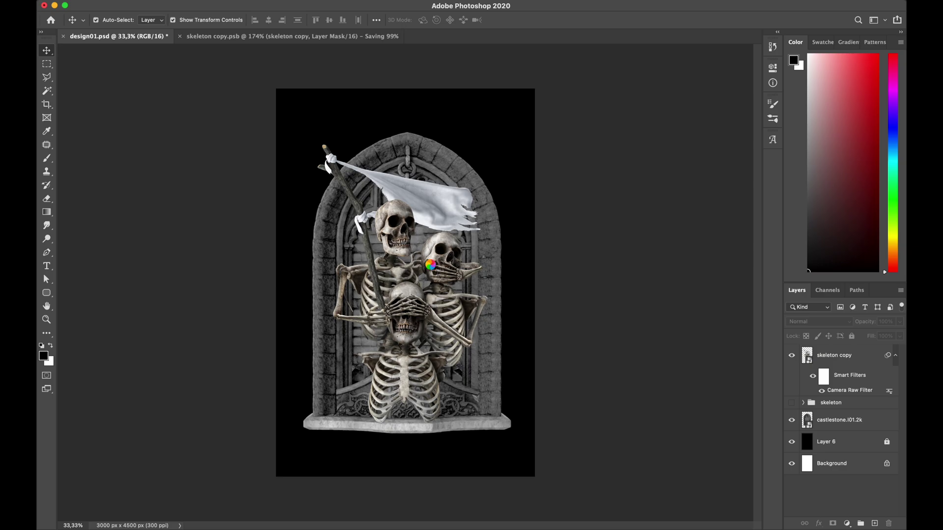
{"action": "scroll", "coordinate": [408, 287], "scroll_direction": "up", "scroll_amount": 5}
{"action": "scroll", "coordinate": [408, 287], "scroll_direction": "down", "scroll_amount": 5}
{"action": "scroll", "coordinate": [408, 288], "scroll_direction": "up", "scroll_amount": 4}
{"action": "left_click", "coordinate": [525, 317]}
- Darken the castle stone's midtones with Levels and adjust its colour with Hue/Saturation
{"action": "left_click", "coordinate": [819, 523]}
{"action": "left_click", "coordinate": [887, 402]}
{"action": "scroll", "coordinate": [584, 295], "scroll_direction": "up", "scroll_amount": 3}
{"action": "key", "text": "super+l"}
{"action": "left_click_drag", "start_coordinate": [567, 128], "coordinate": [583, 156]}
{"action": "left_click_drag", "start_coordinate": [569, 274], "coordinate": [575, 274]}
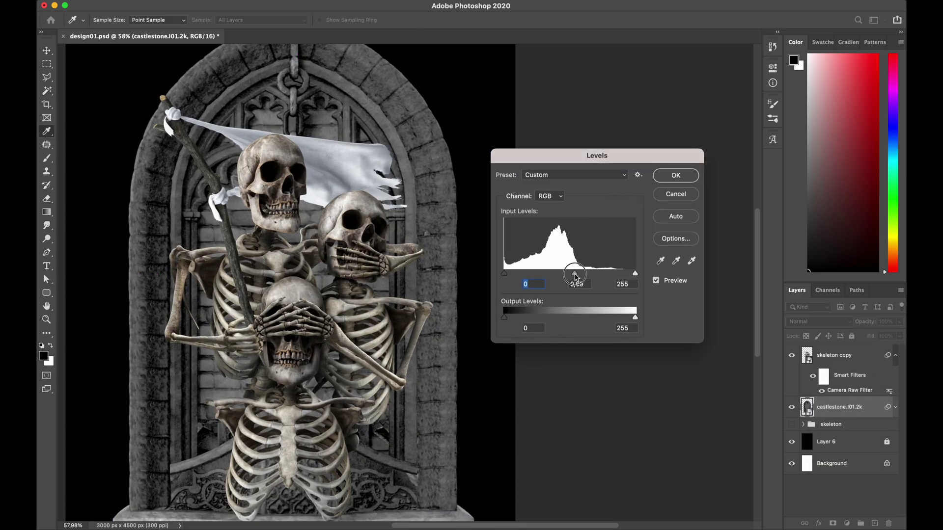
{"action": "left_click", "coordinate": [661, 179]}
{"action": "key", "text": "super+u"}
{"action": "mouse_move", "coordinate": [540, 245]}
{"action": "left_mouse_down"}
{"action": "mouse_move", "coordinate": [579, 243]}
{"action": "mouse_move", "coordinate": [543, 244]}
{"action": "left_mouse_up"}
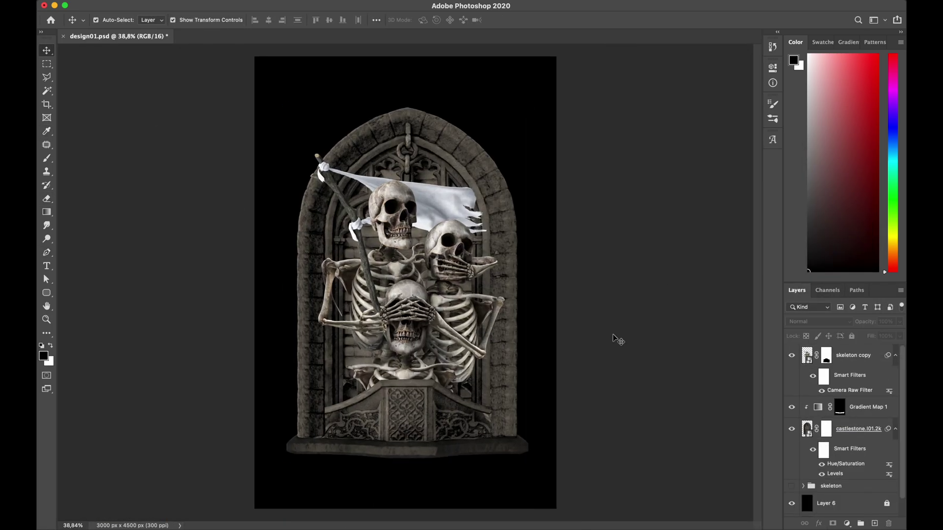
- Add a layer named shadow clipped to the castle stone and paint soft black shading behind the skeletons at 14% flow
{"action": "left_click", "coordinate": [418, 319]}
{"action": "left_click", "coordinate": [849, 429]}
{"action": "left_click", "coordinate": [874, 524]}
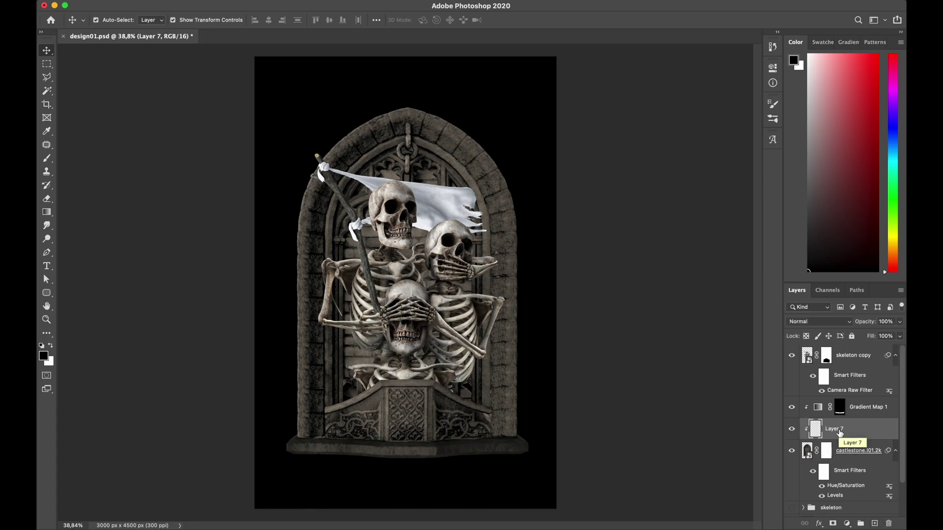
{"action": "key", "text": "Return"}
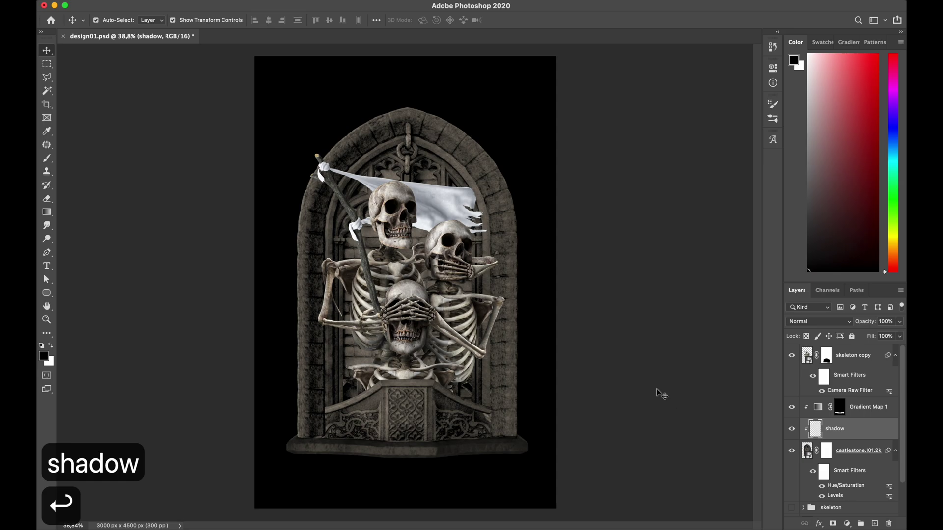
{"action": "key", "text": "b"}
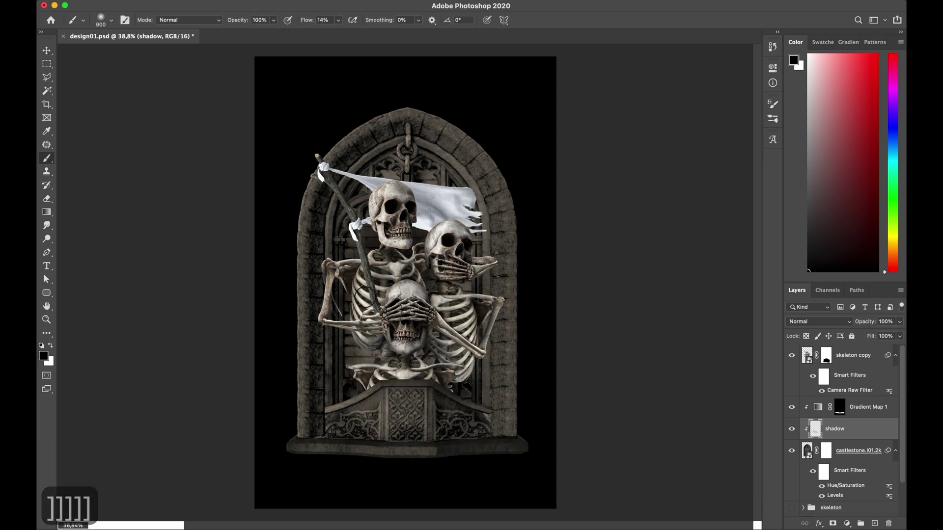
{"action": "mouse_move", "coordinate": [360, 313]}
{"action": "left_mouse_down"}
{"action": "mouse_move", "coordinate": [359, 358]}
{"action": "mouse_move", "coordinate": [388, 334]}
{"action": "left_mouse_up"}
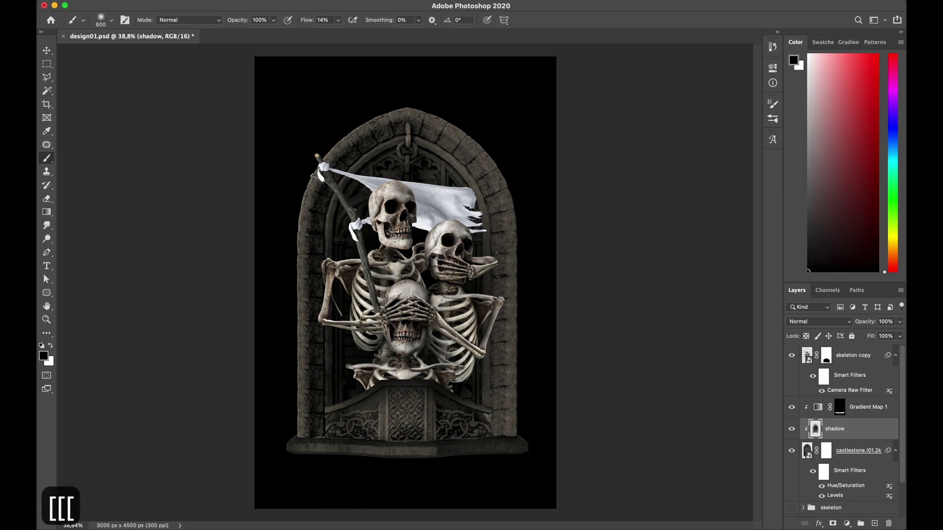
- Set the shadow layer to Hard Light and erase it over the carved stone front with a 300 px eraser at 48% flow
{"action": "left_click", "coordinate": [819, 322]}
{"action": "left_click", "coordinate": [815, 476]}
{"action": "key", "text": "e"}
{"action": "key", "text": "bracketright"}
{"action": "key", "text": "bracketright"}
{"action": "key", "text": "bracketright"}
{"action": "key", "text": "bracketright"}
{"action": "left_click", "coordinate": [112, 20]}
{"action": "left_click_drag", "start_coordinate": [180, 68], "coordinate": [85, 68]}
{"action": "left_click", "coordinate": [296, 20]}
{"action": "left_click_drag", "start_coordinate": [298, 34], "coordinate": [270, 33]}
{"action": "left_click_drag", "start_coordinate": [351, 410], "coordinate": [423, 400]}
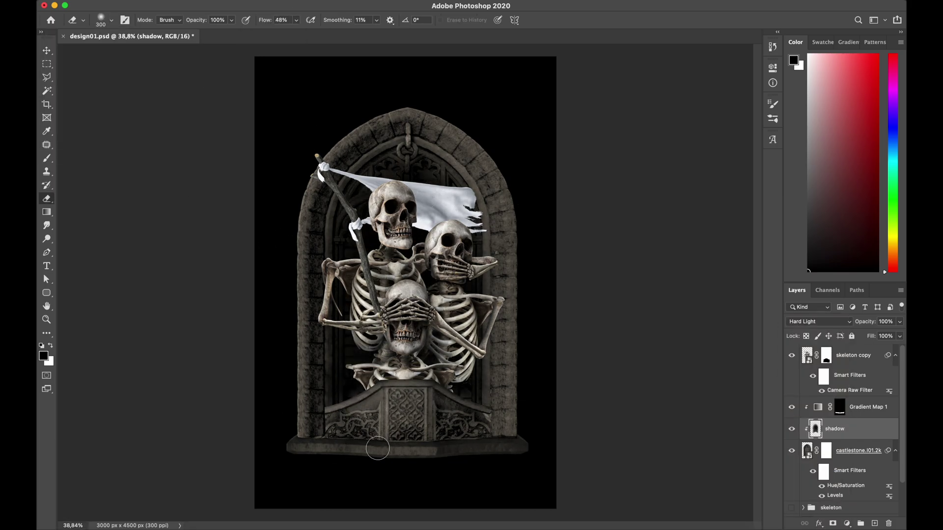
- Split the shadow layer's Blend If underlying-layer sliders to 0/32 and 70/255, keeping the blend mode at Hard Light
{"action": "key", "text": "b"}
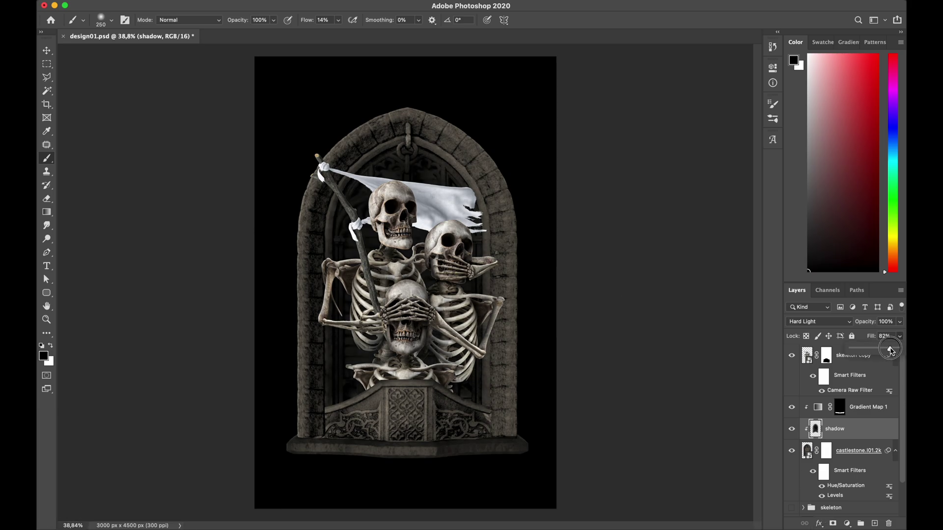
{"action": "double_click", "coordinate": [868, 429]}
{"action": "left_click_drag", "start_coordinate": [646, 311], "coordinate": [687, 314]}
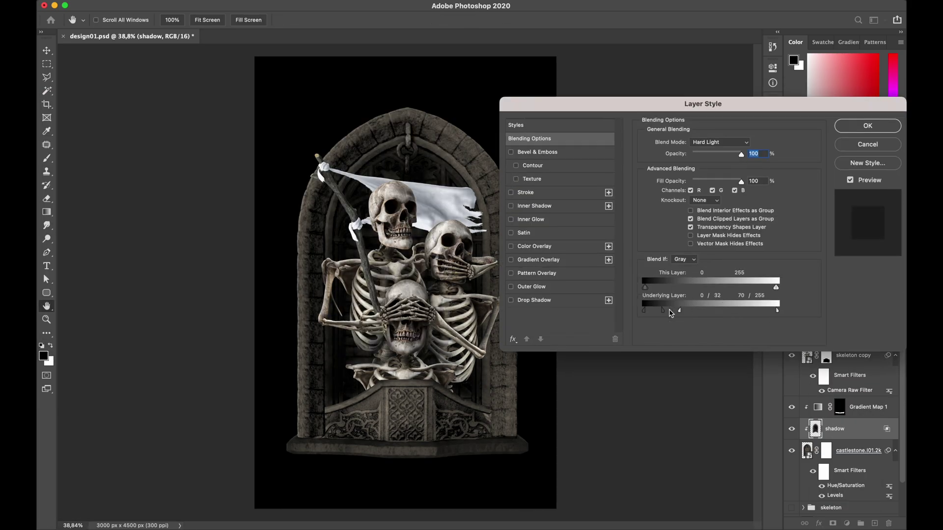
{"action": "key", "text": "Return"}
{"action": "key", "text": "bracketleft"}
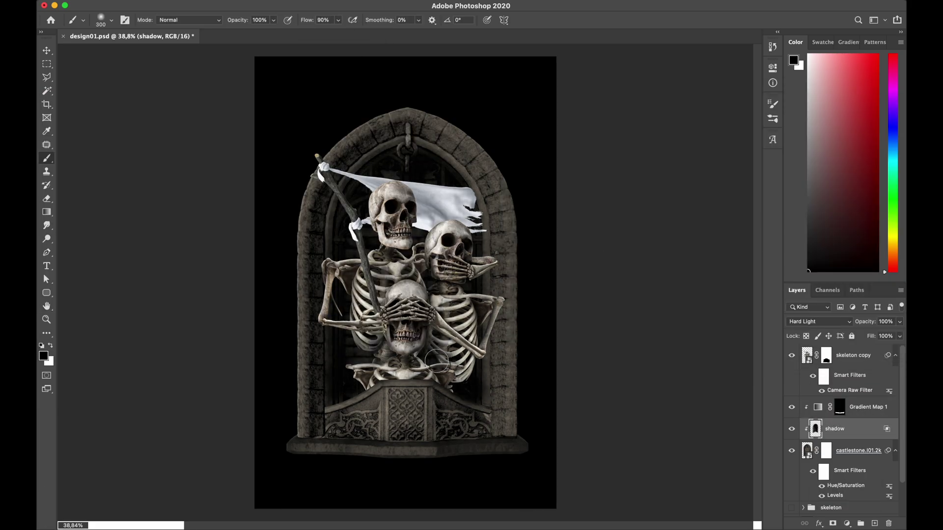
{"action": "left_click", "coordinate": [823, 322]}
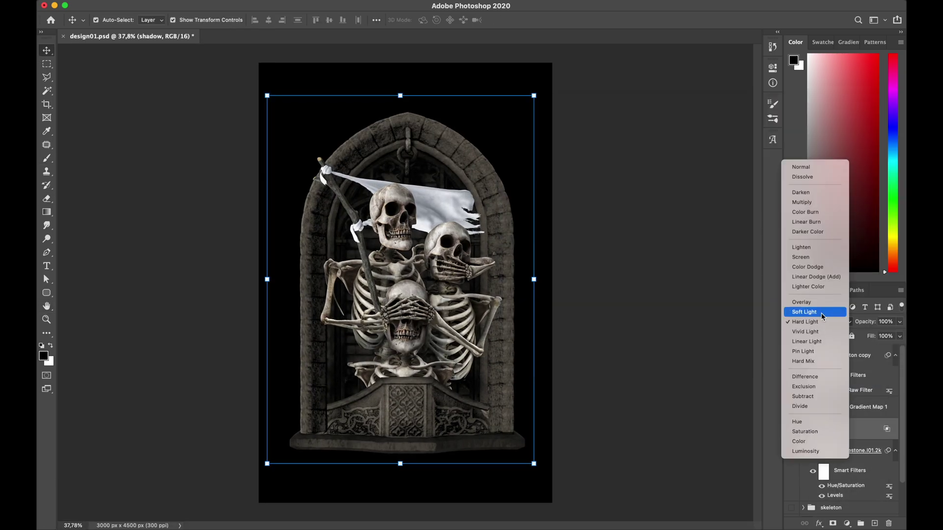
{"action": "left_click", "coordinate": [804, 322]}
{"action": "left_click", "coordinate": [578, 313]}
- Switch to Finder and open the Documents folder
{"action": "key", "text": "super+Tab"}
{"action": "left_click", "coordinate": [110, 179]}
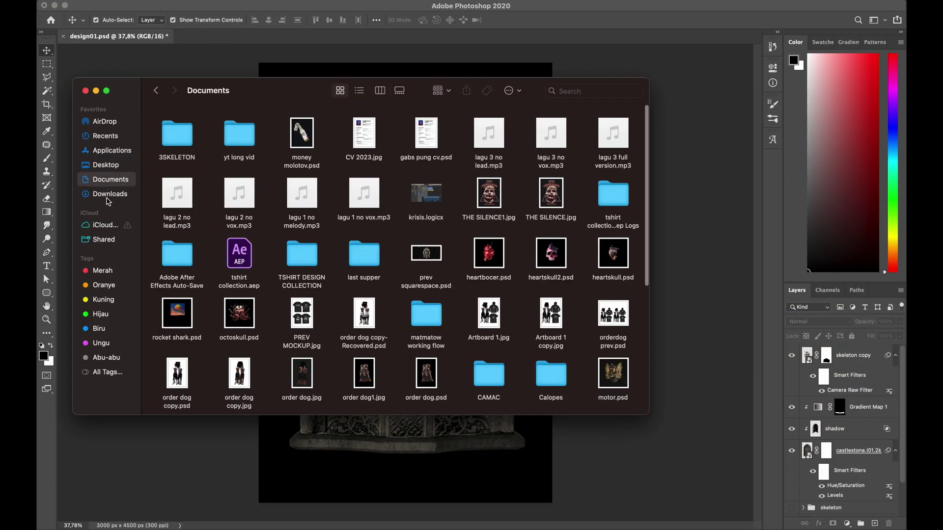
- Place the Wall Torch image from the Downloads folder into the composition, scaled down near the arch's left pillar
{"action": "left_click", "coordinate": [110, 193]}
{"action": "left_click_drag", "start_coordinate": [180, 138], "coordinate": [383, 450]}
{"action": "left_click_drag", "start_coordinate": [304, 382], "coordinate": [418, 270]}
{"action": "left_click_drag", "start_coordinate": [460, 230], "coordinate": [314, 260]}
{"action": "key", "text": "Return"}
- Resize the wall torch and align it on the left stone pillar of the arch
{"action": "scroll", "coordinate": [343, 285], "scroll_direction": "up", "scroll_amount": 8}
{"action": "key", "text": "super+t"}
{"action": "left_click_drag", "start_coordinate": [379, 324], "coordinate": [378, 336]}
{"action": "left_click_drag", "start_coordinate": [326, 179], "coordinate": [318, 195]}
{"action": "key", "text": "Return"}
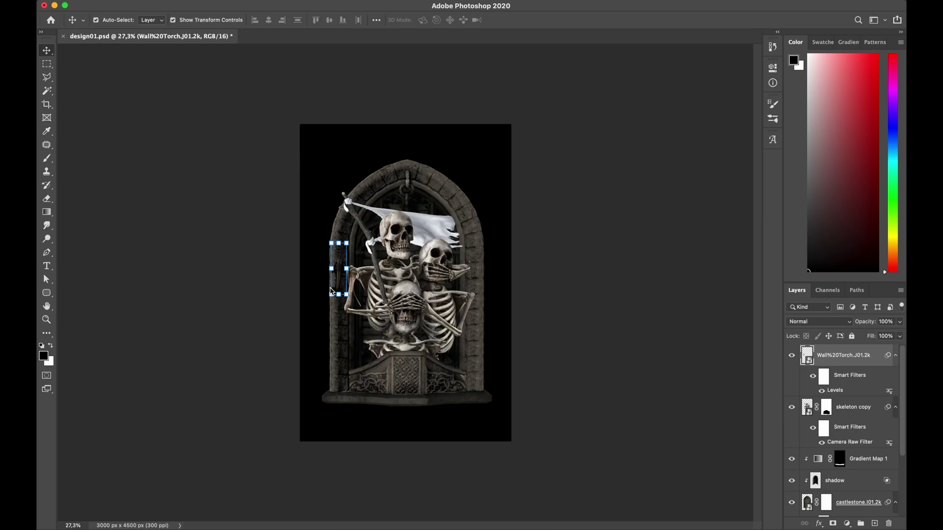
{"action": "scroll", "coordinate": [343, 221], "scroll_direction": "up", "scroll_amount": 4}
{"action": "left_click_drag", "start_coordinate": [338, 170], "coordinate": [340, 178]}
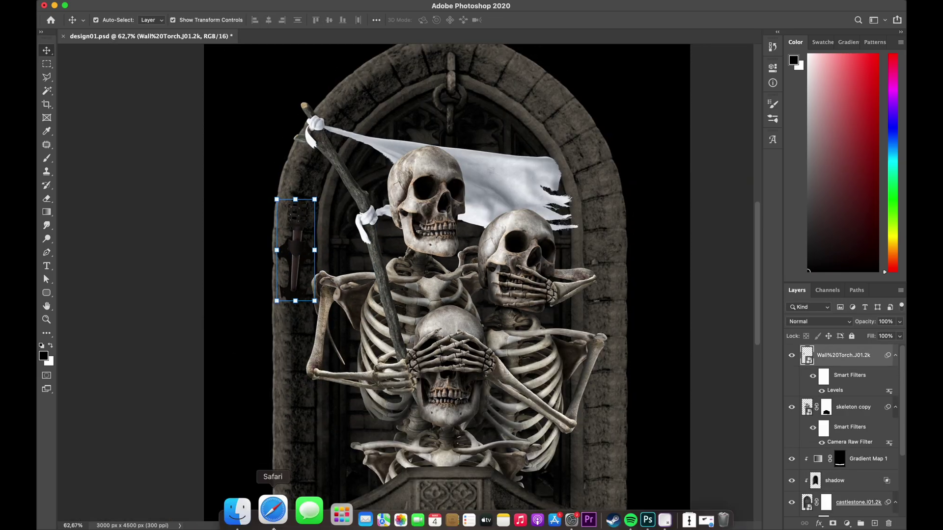
- Add the Fire.H03.2k image as a small flame on top of the left wall torch
{"action": "left_click", "coordinate": [274, 505]}
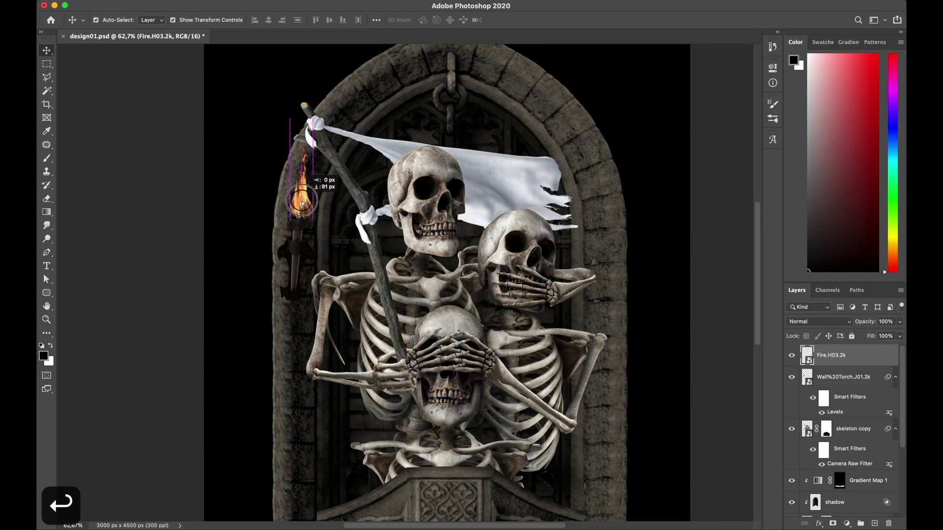
{"action": "key", "text": "super+0"}
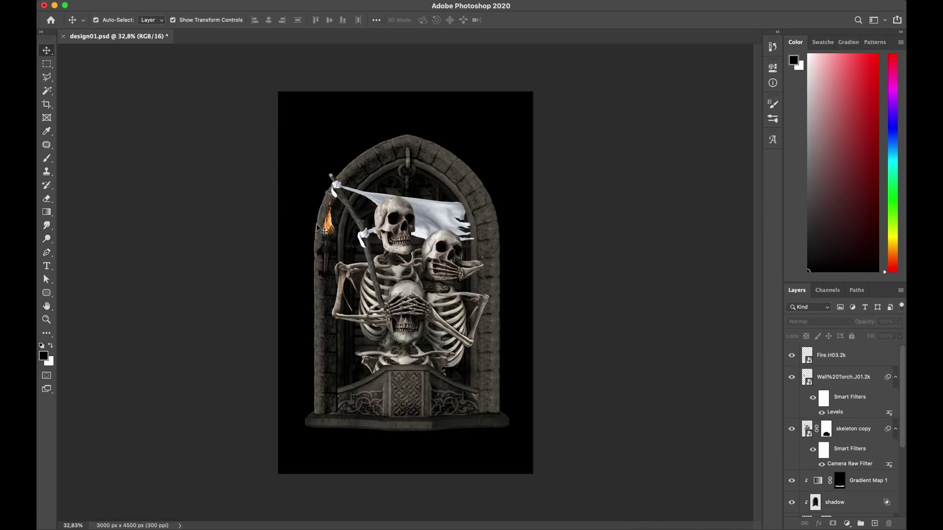
{"action": "scroll", "coordinate": [296, 244], "scroll_direction": "up", "scroll_amount": 5}
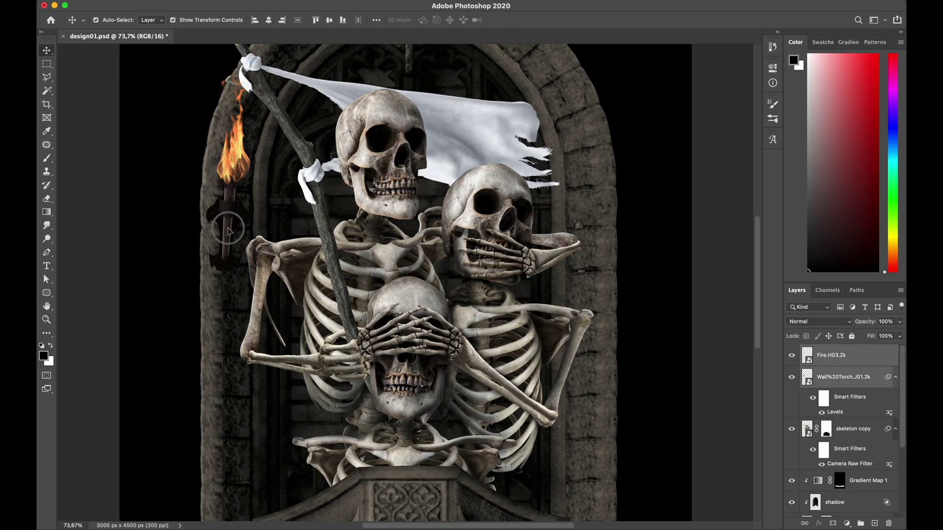
- Transform the wall torch and flame together, and place a copy of both on the arch's right pillar
{"action": "key", "text": "super+t"}
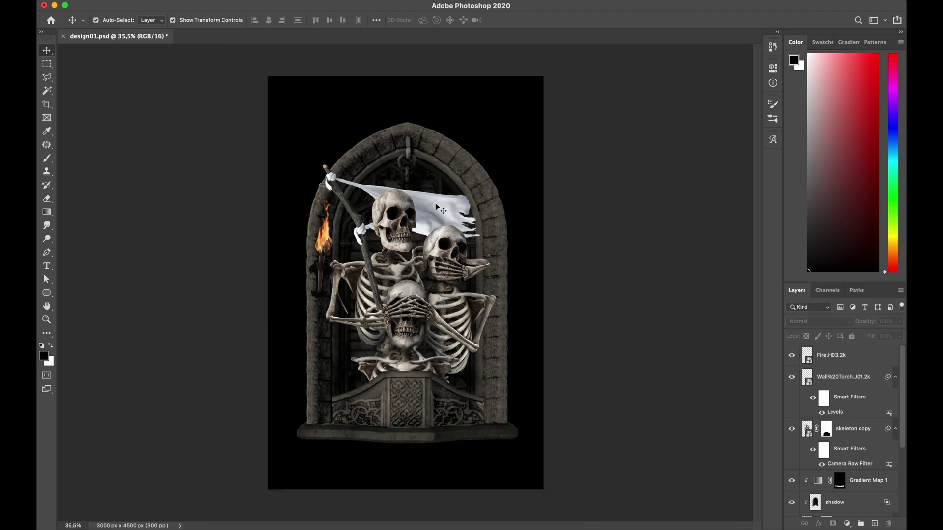
{"action": "left_click_drag", "start_coordinate": [361, 178], "coordinate": [365, 183]}
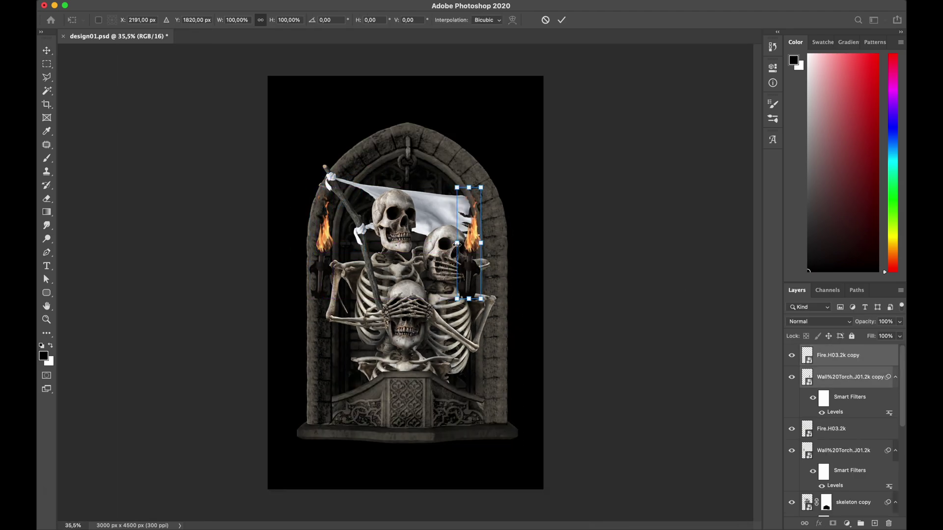
{"action": "key", "text": "Return"}
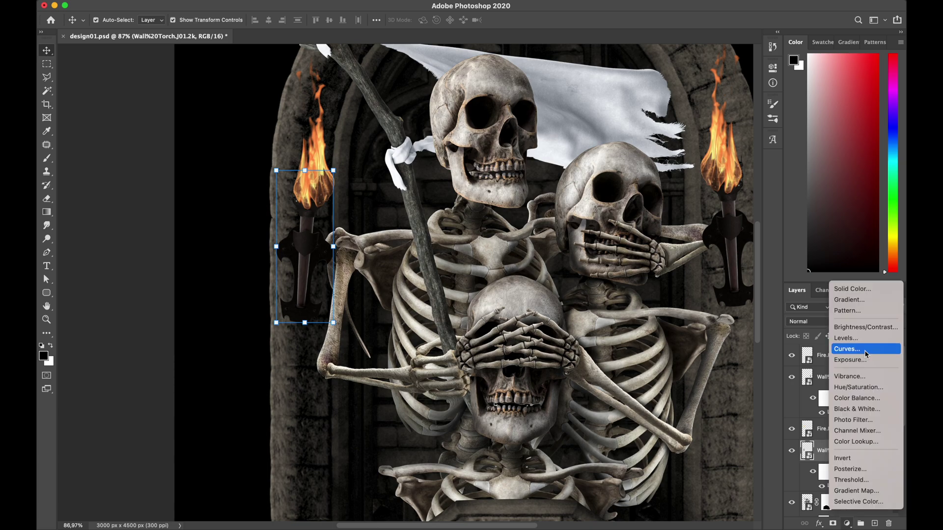
- Brighten the left wall torch with a clipped Curves adjustment and mask it so only parts are lit
{"action": "left_click", "coordinate": [856, 350]}
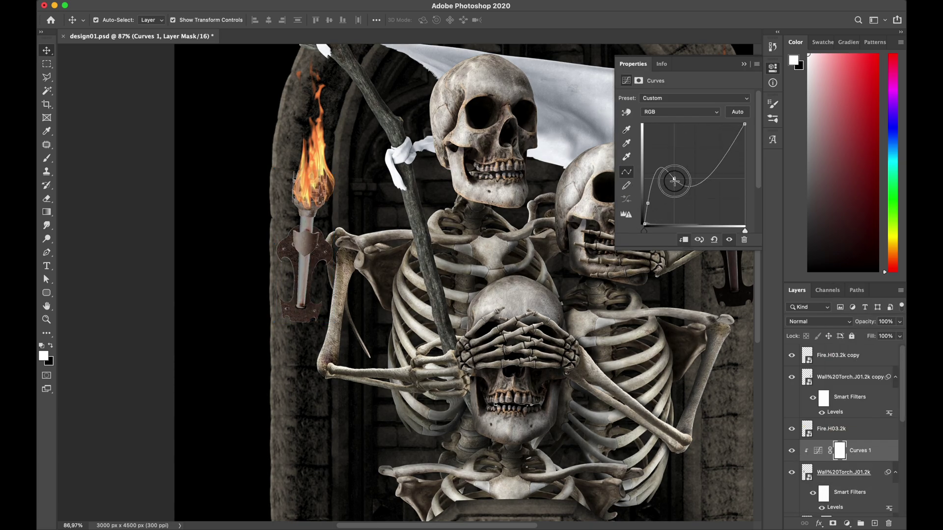
{"action": "key", "text": "e"}
{"action": "key", "text": "bracketleft"}
{"action": "key", "text": "bracketleft"}
{"action": "key", "text": "bracketleft"}
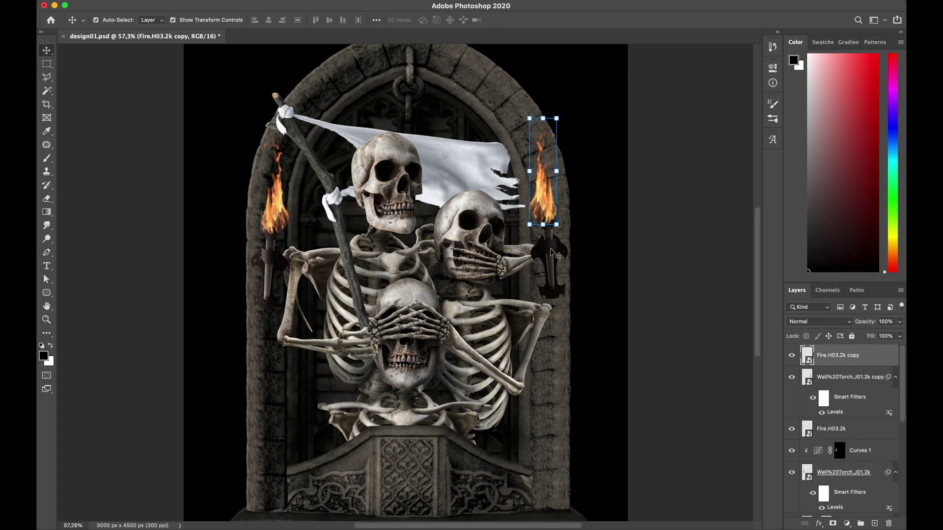
- Add a clipped Brightness/Contrast adjustment to the left torch and duplicate the torch, flame and adjustments onto the right pillar
{"action": "left_click_drag", "start_coordinate": [607, 248], "coordinate": [484, 248]}
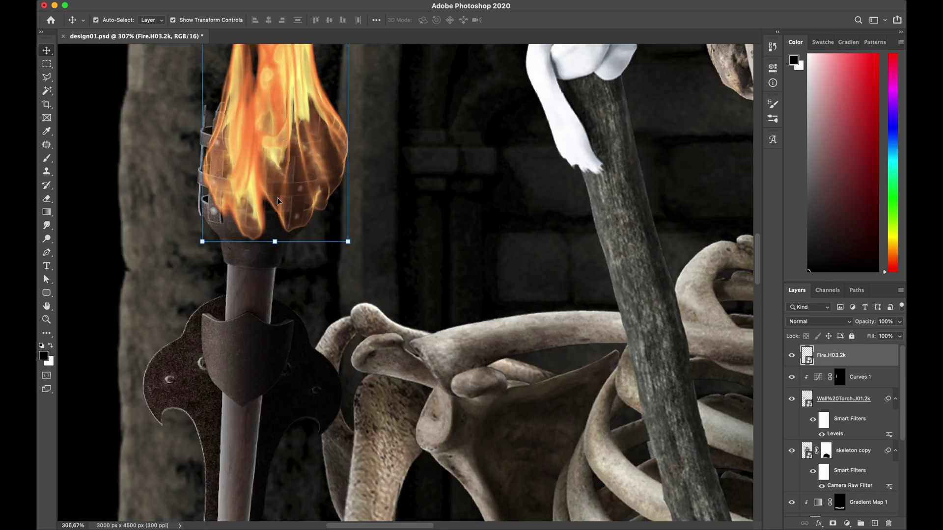
{"action": "left_click_drag", "start_coordinate": [684, 124], "coordinate": [709, 148]}
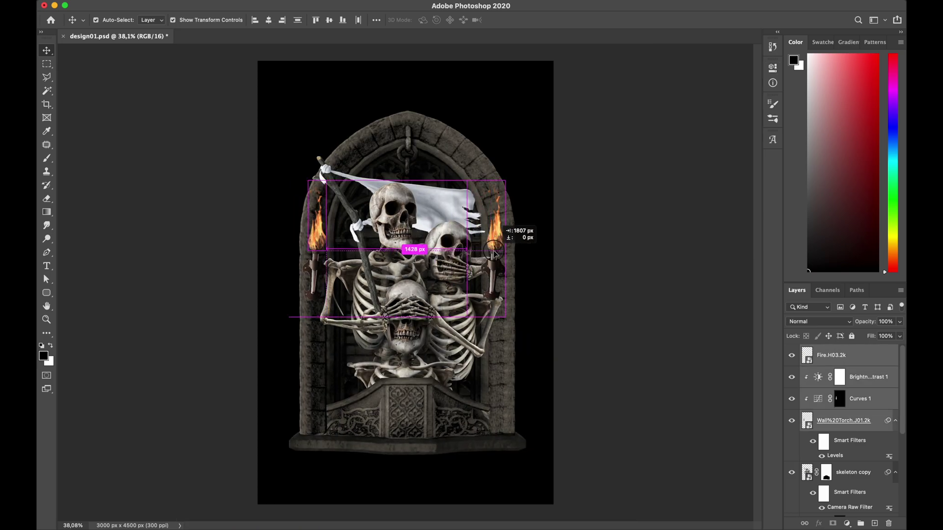
{"action": "left_click_drag", "start_coordinate": [512, 228], "coordinate": [520, 248]}
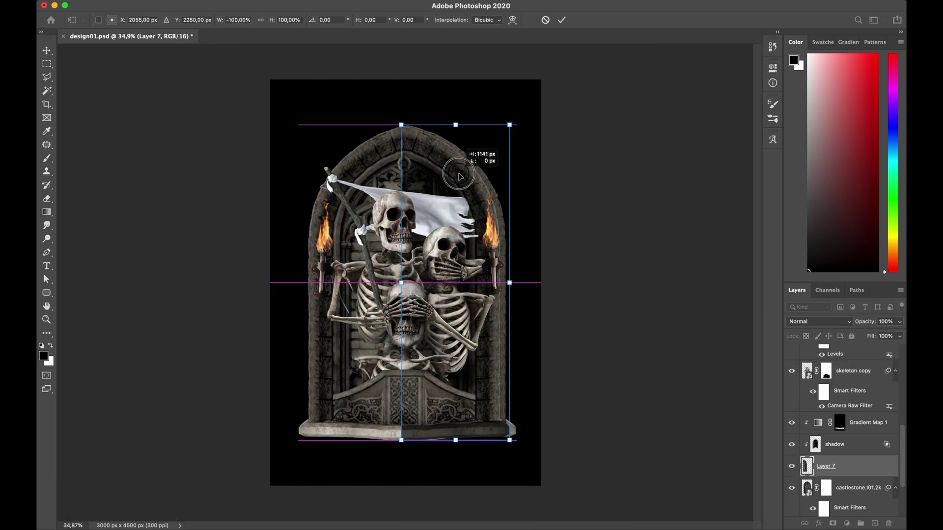
- Mirror the stone arch's left half onto its right side and convert Layer 7 and the castlestone layer into one smart object
{"action": "key", "text": "Return"}
{"action": "left_click", "coordinate": [792, 466]}
{"action": "left_click", "coordinate": [792, 467]}
{"action": "left_click", "coordinate": [846, 487], "text": "shift"}
{"action": "right_click", "coordinate": [846, 487]}
{"action": "left_click", "coordinate": [771, 175]}
{"action": "left_click", "coordinate": [792, 444]}
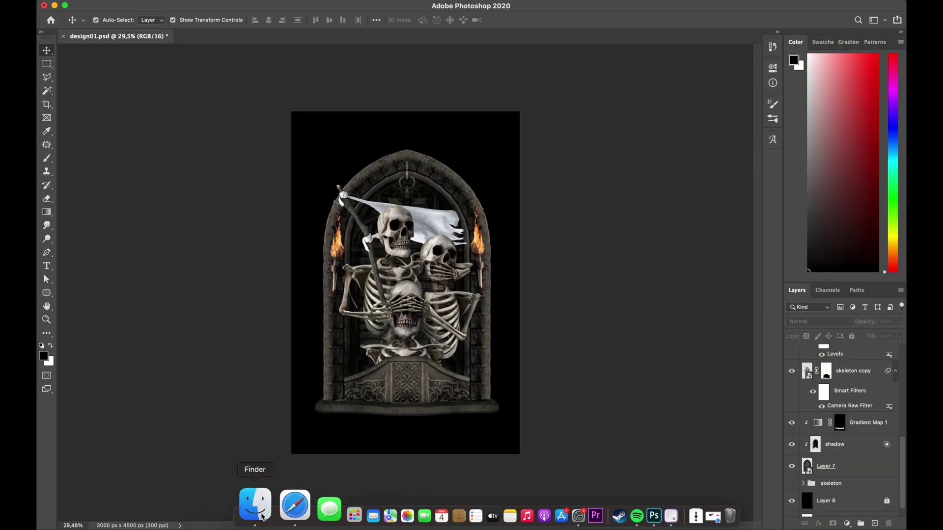
- Place the handtorch image into the composition and fit it at the lower-left corner of the arch
{"action": "left_click", "coordinate": [252, 505]}
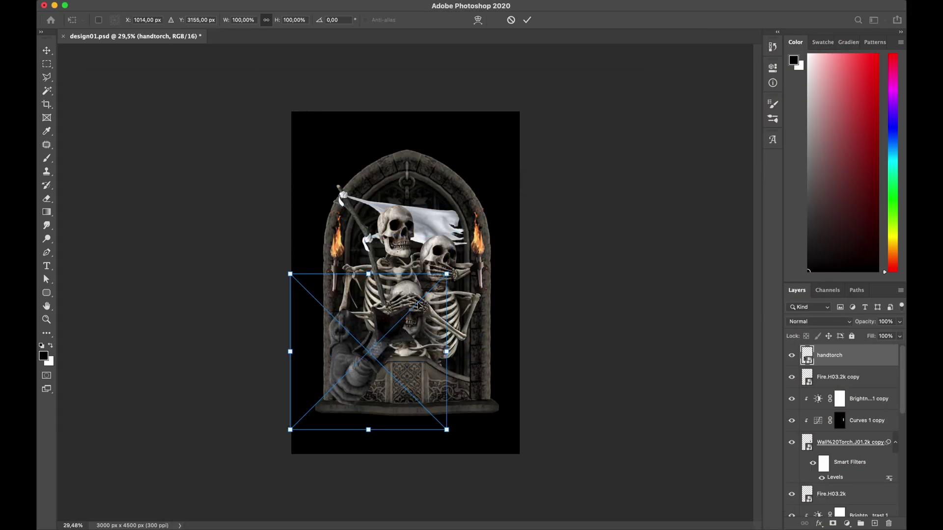
{"action": "left_click_drag", "start_coordinate": [308, 354], "coordinate": [284, 338]}
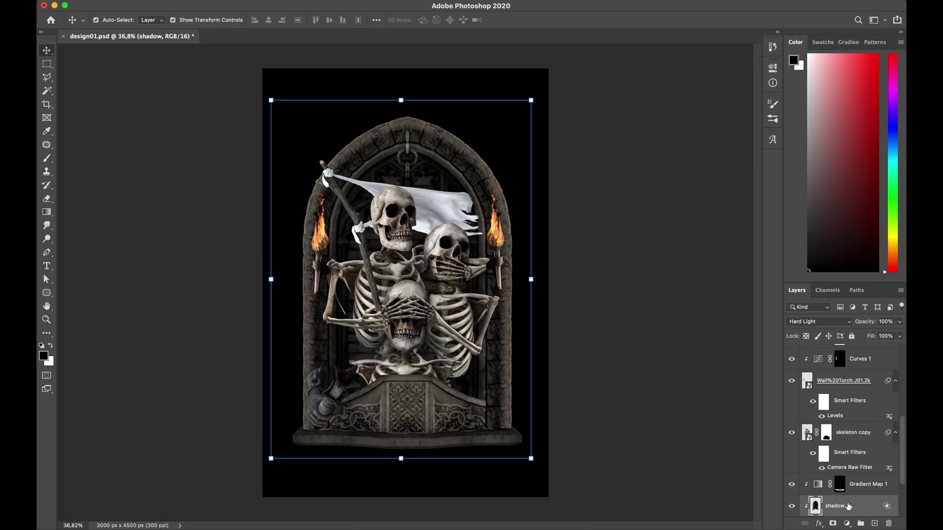
- Try to tint the hand torch with a duplicate of Gradient Map 1 clipped to it with an inverted mask
{"action": "scroll", "coordinate": [842, 442], "scroll_direction": "up", "scroll_amount": 3}
{"action": "left_click", "coordinate": [790, 409]}
{"action": "left_click", "coordinate": [789, 409]}
{"action": "left_click", "coordinate": [842, 456]}
{"action": "left_click", "coordinate": [862, 406]}
{"action": "key", "text": "super+j"}
{"action": "key", "text": "super+["}
{"action": "key", "text": "super+["}
{"action": "left_click_drag", "start_coordinate": [864, 426], "coordinate": [871, 351]}
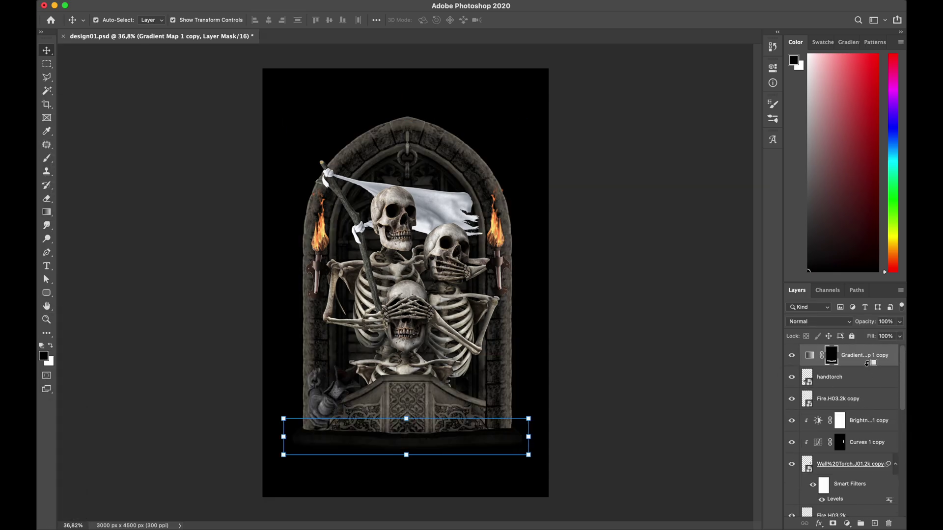
{"action": "left_click", "coordinate": [871, 366], "text": "alt"}
{"action": "key", "text": "super+i"}
{"action": "double_click", "coordinate": [817, 355]}
{"action": "left_click", "coordinate": [682, 101]}
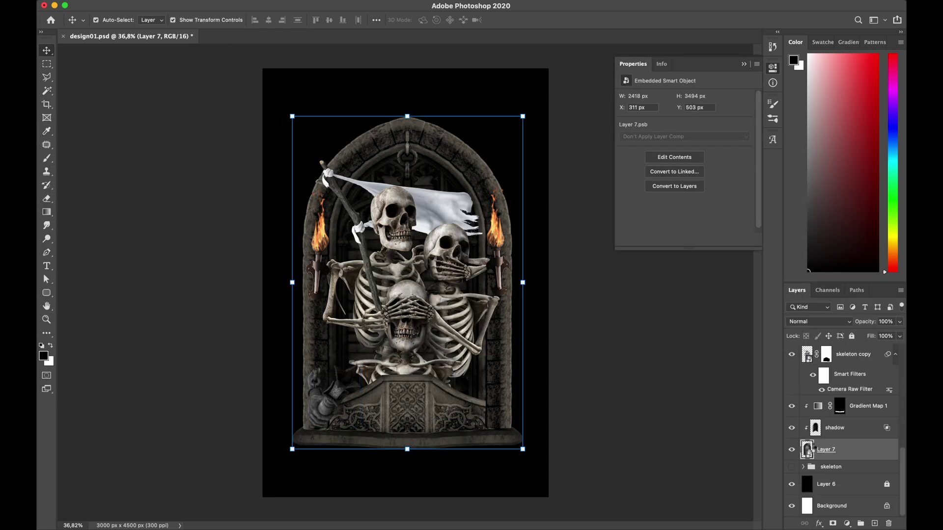
- Add a duplicated flame to the lower-left hand torch and place a mirrored copy of both at the arch's lower right
{"action": "key", "text": "super+c"}
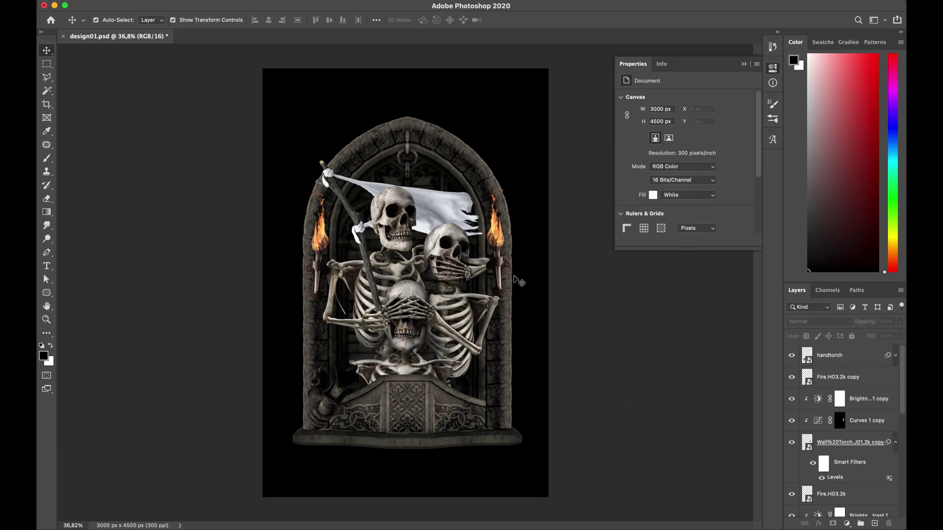
{"action": "key", "text": "super+j"}
{"action": "key", "text": "super+t"}
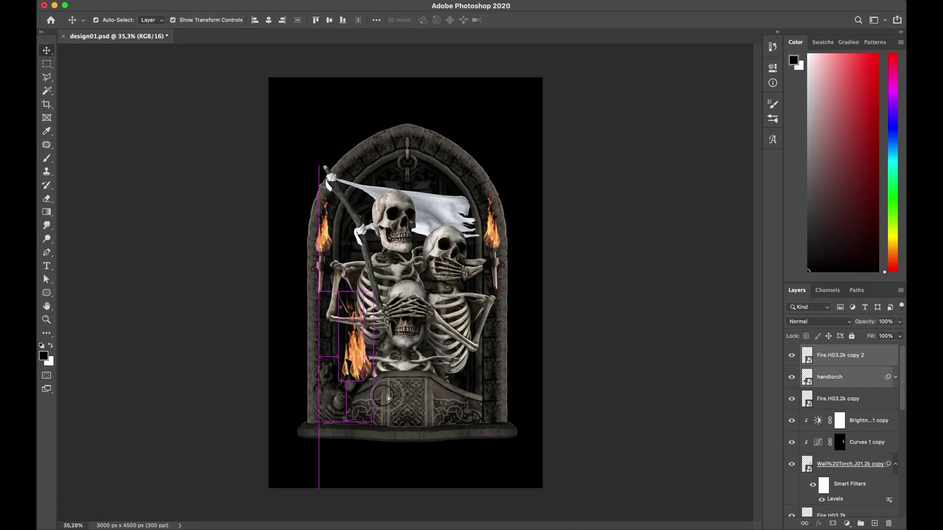
{"action": "left_click_drag", "start_coordinate": [433, 397], "coordinate": [474, 398]}
{"action": "key", "text": "Return"}
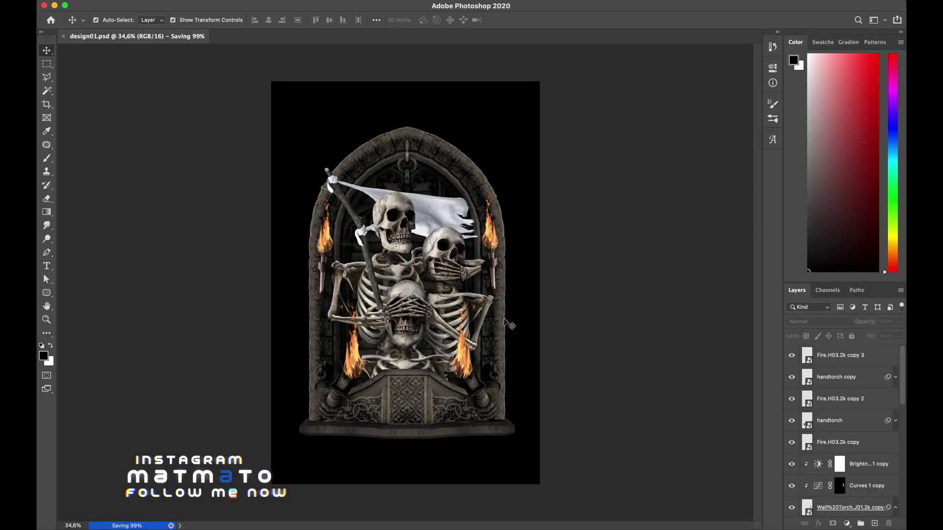
- Try to replace the left wall torch with a scaled-down, rotated copy of the hand torch and its flame
{"action": "key", "text": "super+z"}
{"action": "key", "text": "super+z"}
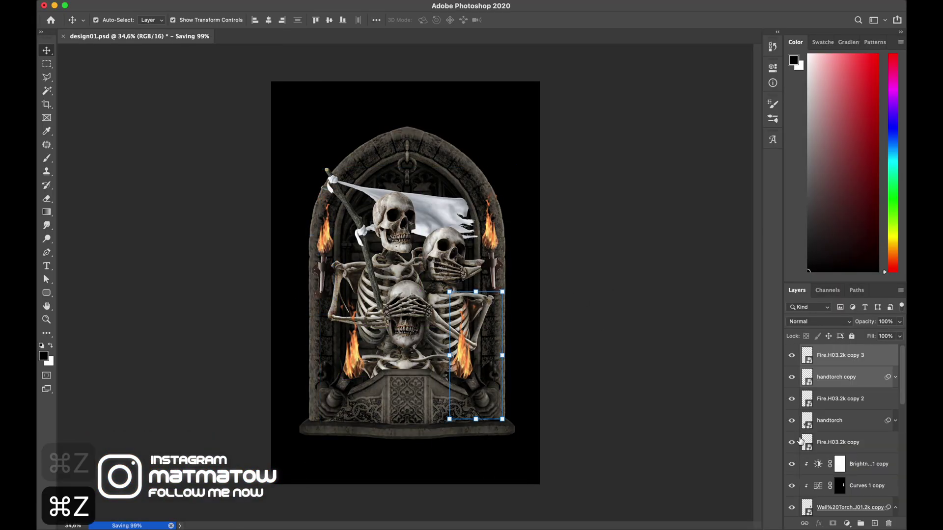
{"action": "key", "text": "BackSpace"}
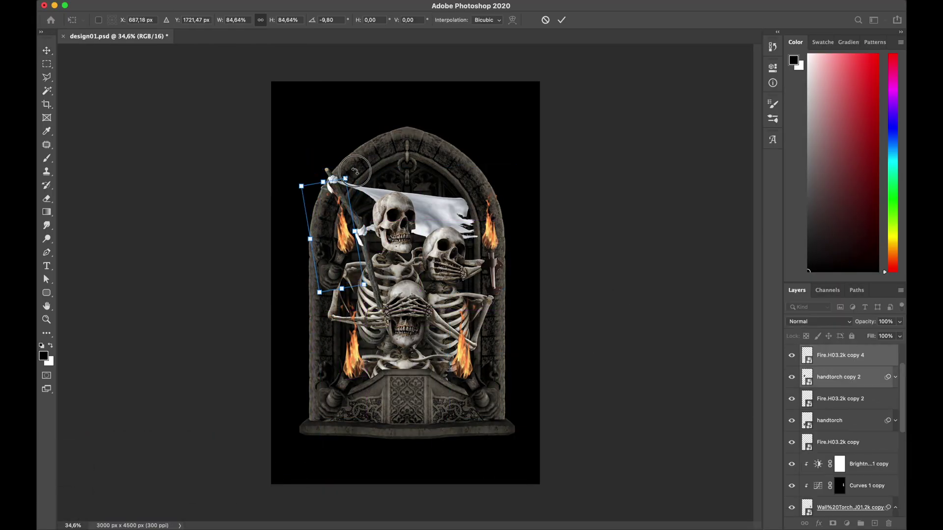
{"action": "key", "text": "Return"}
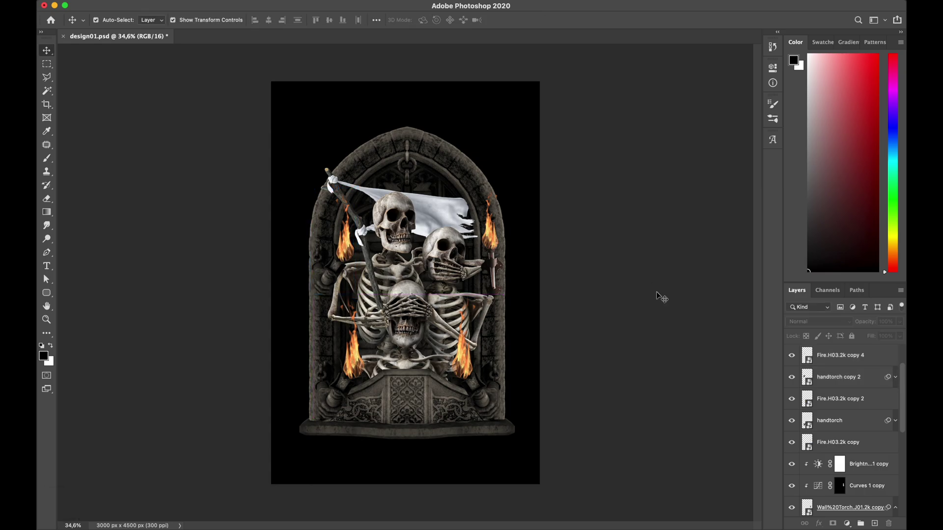
{"action": "key", "text": "super+t"}
{"action": "left_click_drag", "start_coordinate": [342, 126], "coordinate": [343, 127]}
{"action": "key", "text": "Return"}
- Reposition the copied hand torch on the left pillar and rotate its flame to sit on the torch head
{"action": "left_click", "coordinate": [568, 370]}
{"action": "left_click_drag", "start_coordinate": [339, 265], "coordinate": [337, 269]}
{"action": "left_click", "coordinate": [335, 230]}
{"action": "left_click_drag", "start_coordinate": [359, 147], "coordinate": [385, 158]}
{"action": "left_click_drag", "start_coordinate": [383, 207], "coordinate": [385, 209]}
{"action": "key", "text": "Return"}
{"action": "left_click", "coordinate": [612, 257]}
- Rotate and shift the copied hand torch and flame together against the left pillar
{"action": "scroll", "coordinate": [612, 257], "scroll_direction": "up", "scroll_amount": 5}
{"action": "left_click", "coordinate": [293, 231]}
{"action": "left_click", "coordinate": [290, 285], "text": "shift"}
{"action": "left_click_drag", "start_coordinate": [317, 127], "coordinate": [313, 140]}
{"action": "left_click_drag", "start_coordinate": [250, 225], "coordinate": [260, 227]}
{"action": "left_click_drag", "start_coordinate": [252, 246], "coordinate": [250, 241]}
{"action": "key", "text": "Return"}
{"action": "left_click", "coordinate": [624, 294]}
{"action": "scroll", "coordinate": [614, 295], "scroll_direction": "down", "scroll_amount": 5}
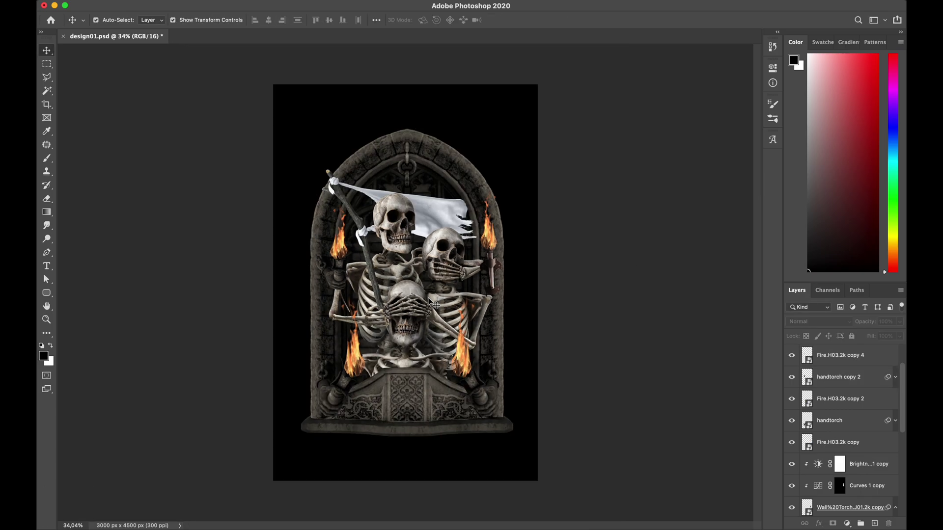
- Fine-tune the transform of the copied flame on the left pillar and select the right wall torch's flame
{"action": "scroll", "coordinate": [406, 275], "scroll_direction": "up", "scroll_amount": 8}
{"action": "left_click", "coordinate": [233, 158]}
{"action": "left_click_drag", "start_coordinate": [273, 67], "coordinate": [281, 74]}
{"action": "key", "text": "Return"}
{"action": "left_click", "coordinate": [613, 315]}
{"action": "left_click", "coordinate": [502, 232]}
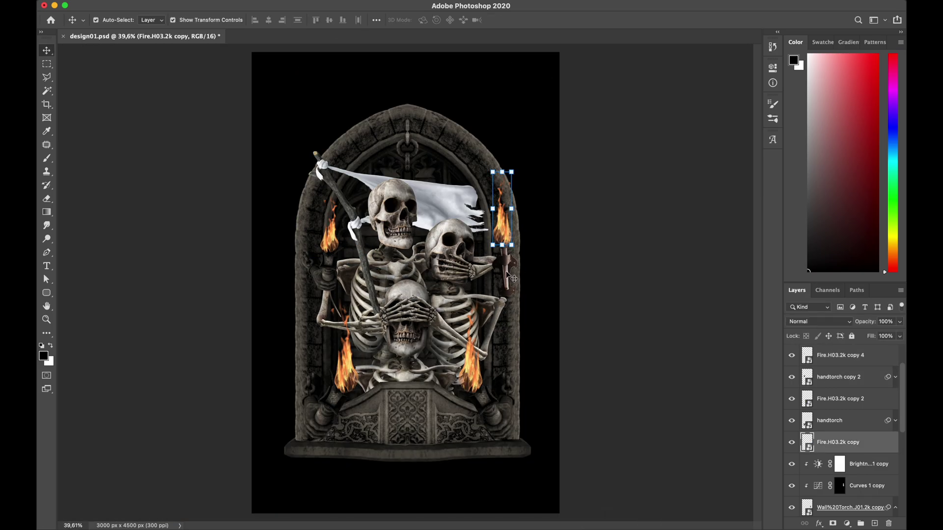
- Undo the replacement of the left wall torch with the hand torch copy
{"action": "scroll", "coordinate": [503, 245], "scroll_direction": "down", "scroll_amount": 4}
{"action": "key", "text": "super+z"}
{"action": "key", "text": "super+z"}
{"action": "key", "text": "super+z"}
{"action": "key", "text": "super+z"}
{"action": "key", "text": "super+z"}
{"action": "key", "text": "super+z"}
{"action": "key", "text": "super+z"}
{"action": "left_click", "coordinate": [564, 328]}
- Apply a Camera Raw Filter to the stone arch with temperature -2, a lower tint, and increased contrast and texture
{"action": "scroll", "coordinate": [564, 328], "scroll_direction": "down", "scroll_amount": 2}
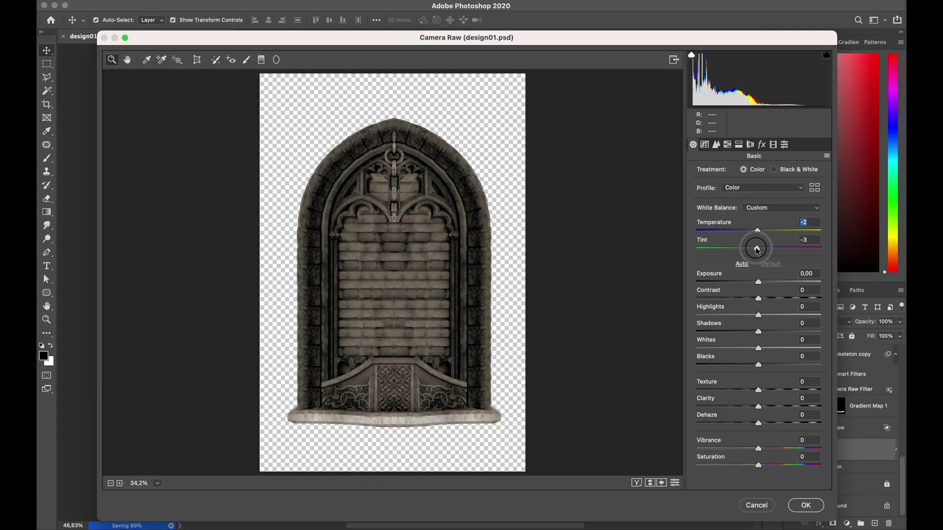
{"action": "left_click_drag", "start_coordinate": [758, 298], "coordinate": [767, 298]}
{"action": "left_click_drag", "start_coordinate": [758, 390], "coordinate": [769, 390]}
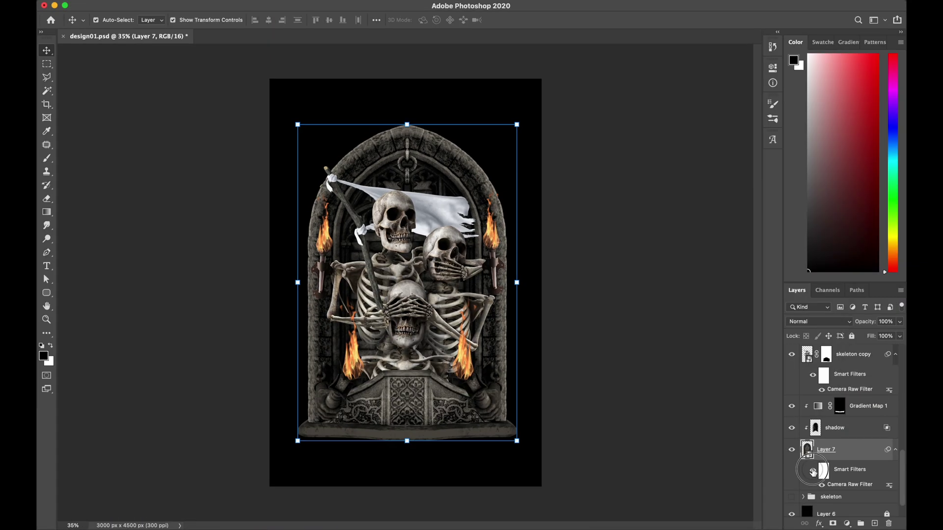
- Try raising a duplicate of the stone arch layer through the layer stack above the skeletons, and delete it
{"action": "key", "text": "super+bracketright"}
{"action": "key", "text": "super+bracketright"}
{"action": "key", "text": "super+bracketright"}
{"action": "key", "text": "super+bracketright"}
{"action": "key", "text": "super+bracketright"}
{"action": "key", "text": "super+bracketright"}
{"action": "key", "text": "super+bracketright"}
{"action": "key", "text": "super+bracketright"}
{"action": "key", "text": "super+bracketright"}
{"action": "key", "text": "super+bracketright"}
{"action": "key", "text": "super+bracketright"}
{"action": "key", "text": "super+bracketright"}
{"action": "scroll", "coordinate": [858, 464], "scroll_direction": "up", "scroll_amount": 3}
{"action": "left_click", "coordinate": [843, 444]}
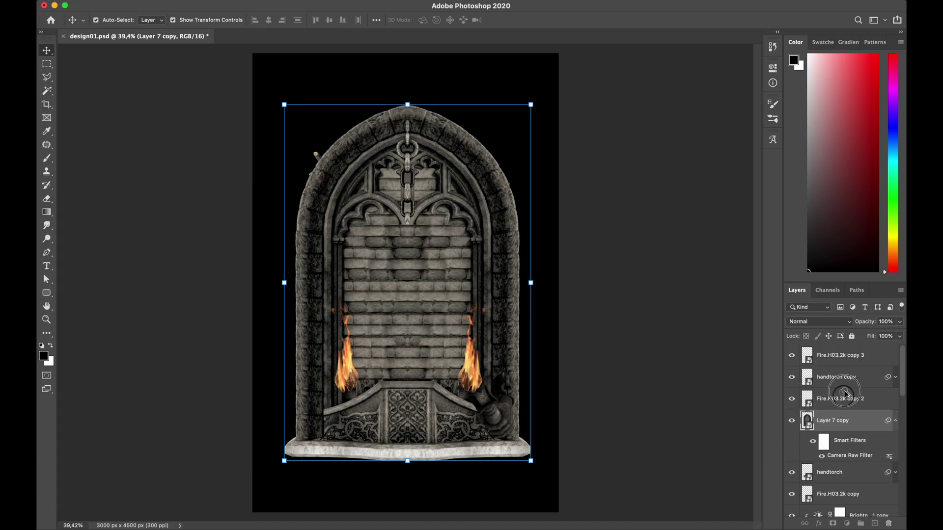
{"action": "key", "text": "BackSpace"}
{"action": "left_click", "coordinate": [600, 386]}
{"action": "scroll", "coordinate": [558, 323], "scroll_direction": "down", "scroll_amount": 4}
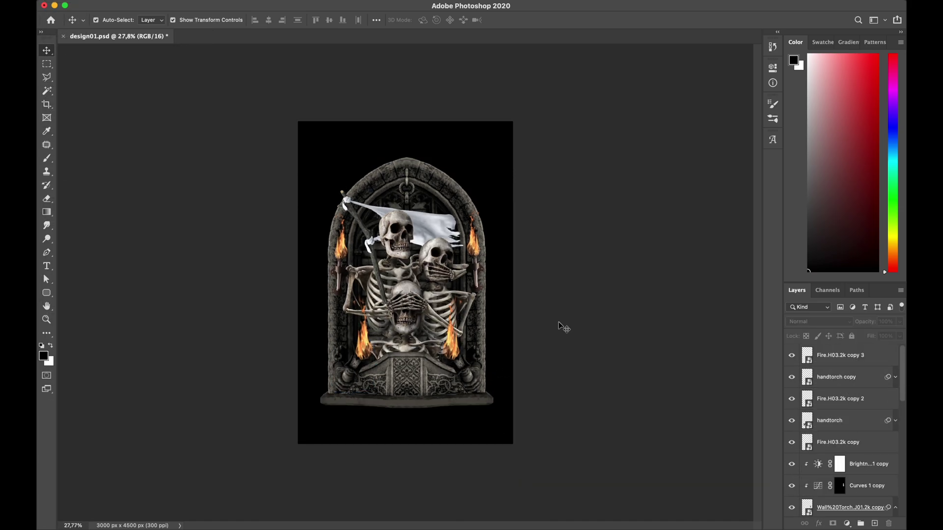
- Reorder the wall torch, flame and adjustment layers so they sit beneath the skeleton copy layer
{"action": "scroll", "coordinate": [859, 482], "scroll_direction": "down", "scroll_amount": 4}
{"action": "left_click", "coordinate": [858, 481], "text": "shift"}
{"action": "key", "text": "super+bracketleft"}
{"action": "key", "text": "super+bracketleft"}
{"action": "key", "text": "super+bracketleft"}
{"action": "key", "text": "super+bracketleft"}
{"action": "key", "text": "super+bracketright"}
{"action": "key", "text": "super+bracketright"}
{"action": "key", "text": "super+bracketright"}
- Warp the left wall torch's flame with a 3 x 3 grid so it rises differently from the torch head
{"action": "scroll", "coordinate": [589, 353], "scroll_direction": "down", "scroll_amount": 4}
{"action": "left_click", "coordinate": [514, 233]}
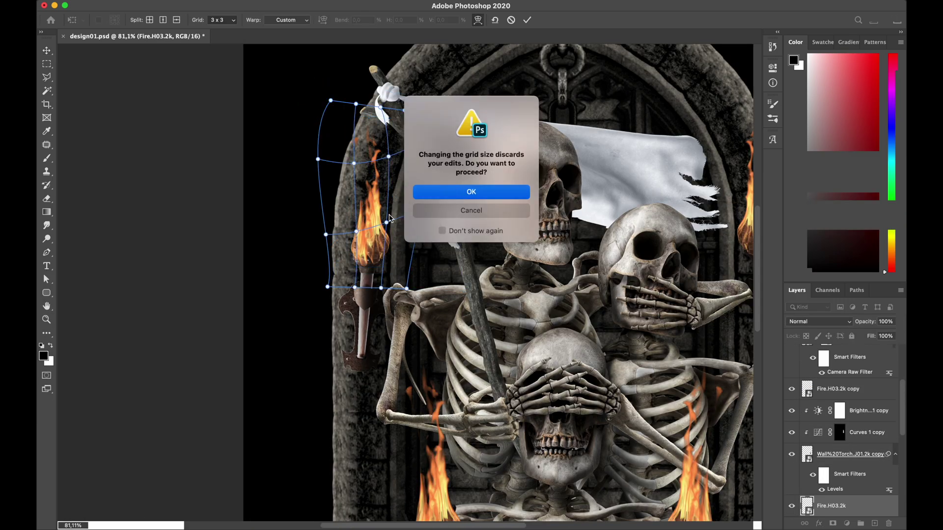
{"action": "left_click", "coordinate": [471, 211]}
{"action": "left_click_drag", "start_coordinate": [356, 231], "coordinate": [358, 236]}
{"action": "left_click_drag", "start_coordinate": [387, 222], "coordinate": [392, 212]}
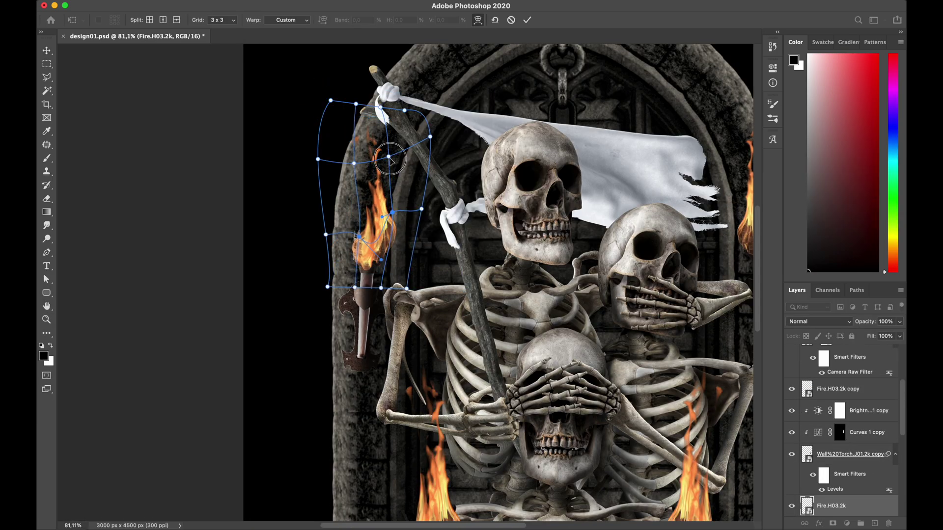
{"action": "left_click_drag", "start_coordinate": [372, 155], "coordinate": [378, 158]}
{"action": "left_click_drag", "start_coordinate": [358, 237], "coordinate": [354, 230]}
{"action": "left_click_drag", "start_coordinate": [392, 213], "coordinate": [386, 215]}
{"action": "left_click_drag", "start_coordinate": [356, 185], "coordinate": [353, 178]}
{"action": "left_click_drag", "start_coordinate": [355, 231], "coordinate": [353, 225]}
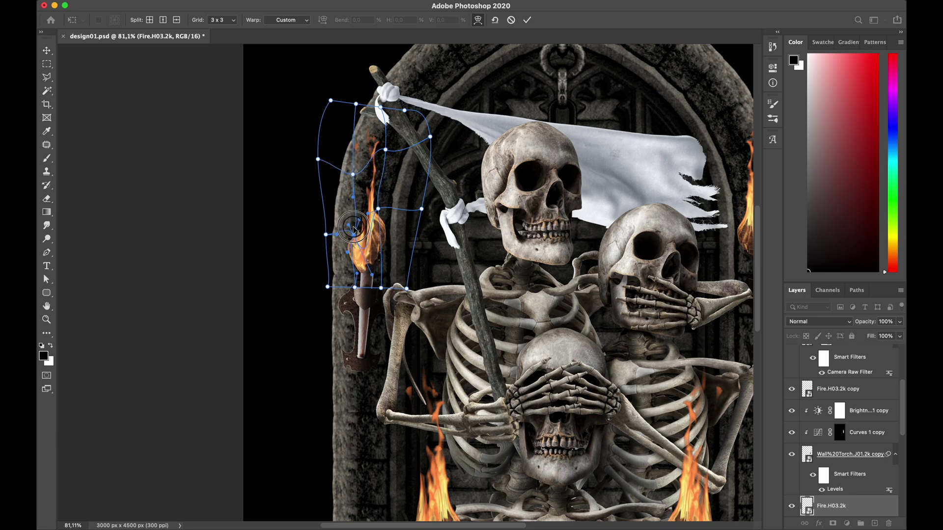
{"action": "key", "text": "Return"}
{"action": "key", "text": "super+0"}
{"action": "left_click", "coordinate": [579, 289]}
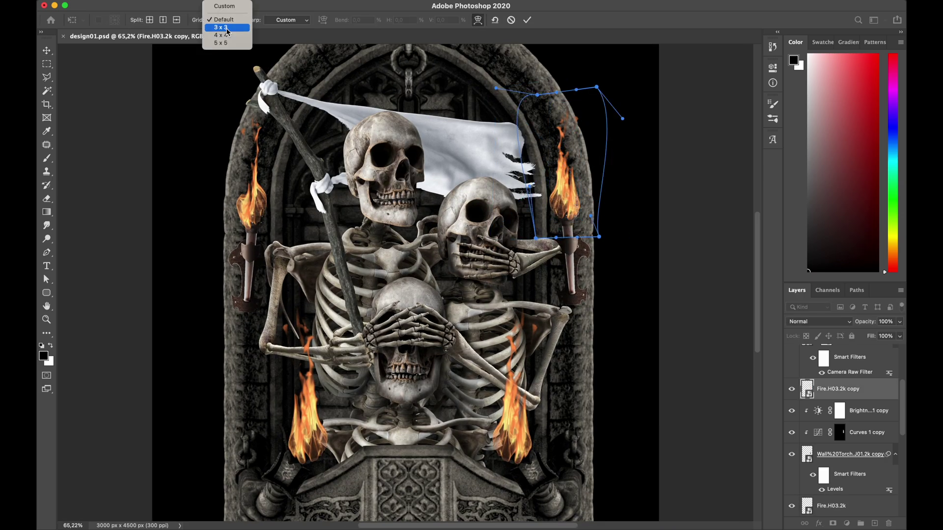
- Warp the right wall torch's flame with a 3 x 3 grid, apply it, and save the document
{"action": "left_click", "coordinate": [221, 20]}
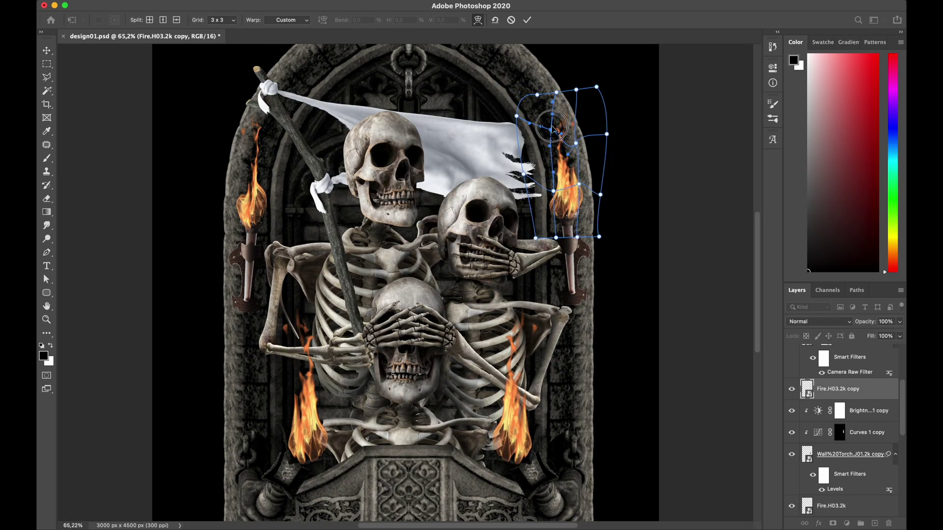
{"action": "left_click_drag", "start_coordinate": [588, 178], "coordinate": [586, 182]}
{"action": "left_click_drag", "start_coordinate": [536, 238], "coordinate": [539, 241]}
{"action": "key", "text": "Return"}
{"action": "key", "text": "super+0"}
{"action": "key", "text": "super+s"}
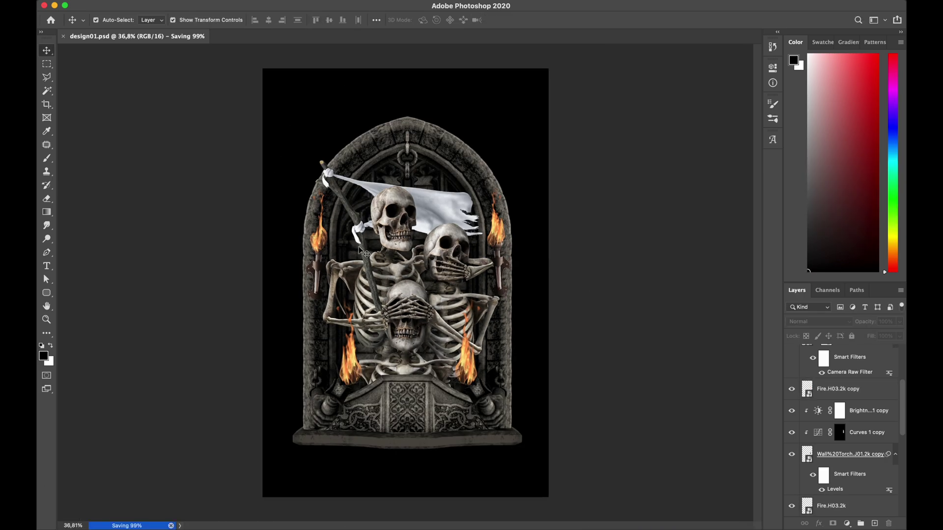
- Transform the left wall torch's flame, undo the last adjustment, and save the document
{"action": "left_click", "coordinate": [320, 240]}
{"action": "left_click_drag", "start_coordinate": [352, 180], "coordinate": [348, 188]}
{"action": "key", "text": "Return"}
{"action": "key", "text": "super+z"}
{"action": "key", "text": "Return"}
{"action": "scroll", "coordinate": [444, 287], "scroll_direction": "down", "scroll_amount": 3}
{"action": "key", "text": "super+s"}
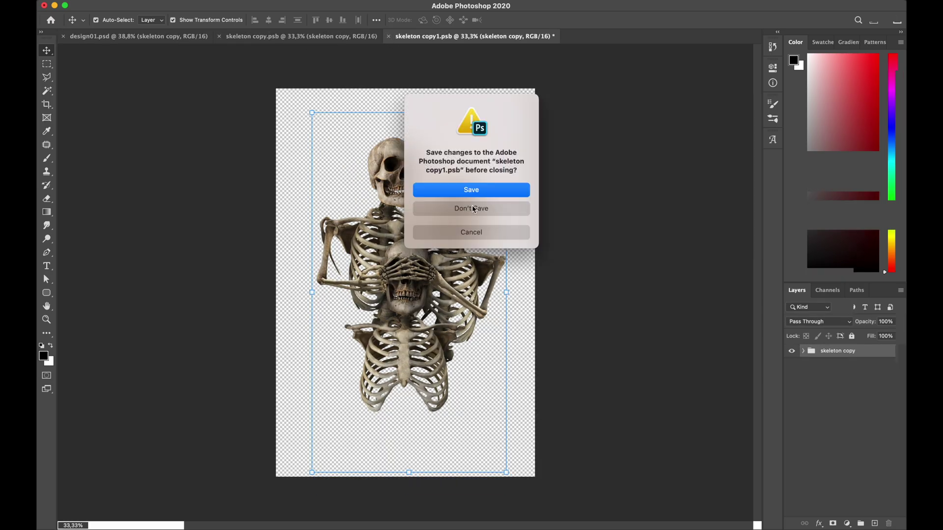
- Discard the changes to skeleton copy1.psb and paint soft black shadows around the eye-covering skull on the skeleton's shadow layer
{"action": "key", "text": "b"}
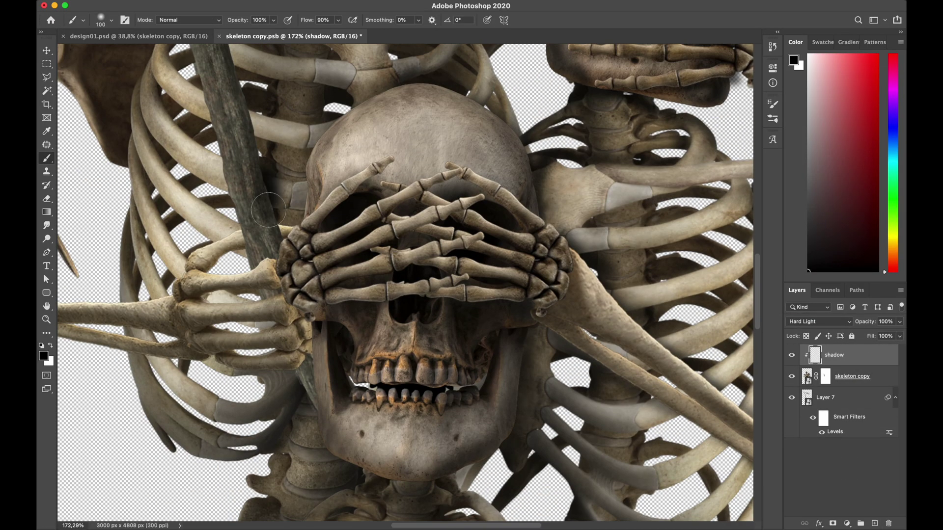
{"action": "key", "text": "super+z"}
{"action": "key", "text": "bracketleft"}
{"action": "key", "text": "bracketleft"}
{"action": "key", "text": "bracketleft"}
{"action": "key", "text": "b"}
{"action": "key", "text": "bracketright"}
{"action": "key", "text": "bracketright"}
{"action": "key", "text": "bracketright"}
{"action": "key", "text": "bracketright"}
{"action": "mouse_move", "coordinate": [256, 101]}
{"action": "left_mouse_down"}
{"action": "mouse_move", "coordinate": [311, 160]}
{"action": "mouse_move", "coordinate": [301, 221]}
{"action": "left_mouse_up"}
{"action": "left_click_drag", "start_coordinate": [355, 467], "coordinate": [363, 162]}
{"action": "mouse_move", "coordinate": [372, 301]}
{"action": "left_mouse_down"}
{"action": "mouse_move", "coordinate": [347, 324]}
{"action": "mouse_move", "coordinate": [356, 417]}
{"action": "mouse_move", "coordinate": [393, 346]}
{"action": "left_mouse_up"}
- Extend the black shading over the overlapping bones of the skeletons with a larger brush on the shadow layer
{"action": "key", "text": "e"}
{"action": "scroll", "coordinate": [393, 346], "scroll_direction": "down", "scroll_amount": 5}
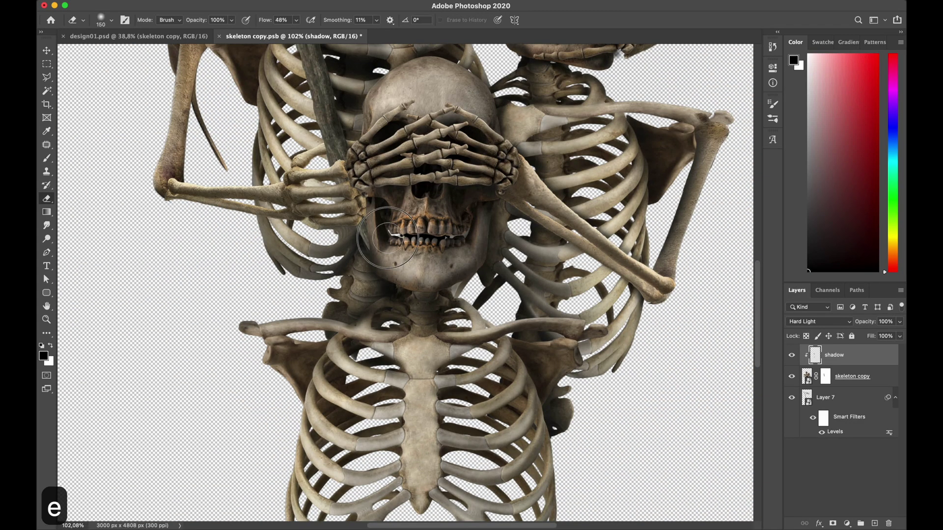
{"action": "scroll", "coordinate": [383, 263], "scroll_direction": "down", "scroll_amount": 8}
{"action": "key", "text": "b"}
{"action": "scroll", "coordinate": [417, 295], "scroll_direction": "up", "scroll_amount": 12}
{"action": "left_click_drag", "start_coordinate": [506, 354], "coordinate": [621, 315]}
{"action": "key", "text": "bracketright"}
{"action": "key", "text": "bracketright"}
{"action": "key", "text": "bracketright"}
{"action": "left_click_drag", "start_coordinate": [537, 181], "coordinate": [565, 299]}
{"action": "left_click_drag", "start_coordinate": [356, 238], "coordinate": [343, 300]}
- Erase excess shading from the skeleton's shadow layer with a smaller eraser
{"action": "key", "text": "e"}
{"action": "key", "text": "bracketleft"}
{"action": "key", "text": "bracketleft"}
{"action": "key", "text": "bracketleft"}
{"action": "key", "text": "bracketleft"}
{"action": "left_click_drag", "start_coordinate": [363, 229], "coordinate": [367, 253]}
- Brush more black shading into the recesses between the skeletons' bones, with a smaller brush for the last stroke
{"action": "scroll", "coordinate": [408, 280], "scroll_direction": "up", "scroll_amount": 6}
{"action": "key", "text": "b"}
{"action": "left_click_drag", "start_coordinate": [358, 103], "coordinate": [351, 149]}
{"action": "left_click_drag", "start_coordinate": [552, 256], "coordinate": [628, 262]}
{"action": "mouse_move", "coordinate": [424, 169]}
{"action": "left_mouse_down"}
{"action": "mouse_move", "coordinate": [440, 184]}
{"action": "mouse_move", "coordinate": [498, 167]}
{"action": "left_mouse_up"}
{"action": "key", "text": "bracketleft"}
{"action": "left_click_drag", "start_coordinate": [440, 122], "coordinate": [498, 137]}
{"action": "key", "text": "e"}
{"action": "key", "text": "b"}
- Set the skeleton's shadow layer to Soft Light and brush further black shading over the bones
{"action": "left_click", "coordinate": [803, 322]}
{"action": "left_click", "coordinate": [804, 312]}
{"action": "left_click", "coordinate": [805, 321]}
{"action": "left_click", "coordinate": [805, 322]}
{"action": "left_click_drag", "start_coordinate": [330, 472], "coordinate": [339, 343]}
{"action": "key", "text": "bracketleft"}
{"action": "key", "text": "bracketleft"}
{"action": "left_click_drag", "start_coordinate": [391, 416], "coordinate": [490, 412]}
- Deepen the Soft Light shading on the skeletons with several broad black brush strokes
{"action": "key", "text": "e"}
{"action": "key", "text": "bracketleft"}
{"action": "key", "text": "bracketleft"}
{"action": "key", "text": "bracketleft"}
{"action": "key", "text": "bracketleft"}
{"action": "key", "text": "b"}
{"action": "key", "text": "bracketright"}
{"action": "key", "text": "bracketright"}
{"action": "key", "text": "bracketright"}
{"action": "key", "text": "bracketright"}
{"action": "mouse_move", "coordinate": [564, 464]}
{"action": "left_mouse_down"}
{"action": "mouse_move", "coordinate": [623, 458]}
{"action": "mouse_move", "coordinate": [416, 360]}
{"action": "left_mouse_up"}
{"action": "left_click_drag", "start_coordinate": [380, 216], "coordinate": [370, 280]}
{"action": "left_click_drag", "start_coordinate": [436, 235], "coordinate": [423, 353]}
{"action": "mouse_move", "coordinate": [422, 353]}
{"action": "left_mouse_down"}
{"action": "mouse_move", "coordinate": [409, 157]}
{"action": "mouse_move", "coordinate": [522, 190]}
{"action": "left_mouse_up"}
- Shade along the individual ribs and breastbone of the front skeleton with a smaller black brush
{"action": "key", "text": "bracketleft"}
{"action": "key", "text": "bracketleft"}
{"action": "key", "text": "bracketleft"}
{"action": "key", "text": "bracketleft"}
{"action": "key", "text": "bracketleft"}
{"action": "key", "text": "bracketleft"}
{"action": "key", "text": "bracketleft"}
{"action": "mouse_move", "coordinate": [295, 211]}
{"action": "left_mouse_down"}
{"action": "mouse_move", "coordinate": [231, 241]}
{"action": "mouse_move", "coordinate": [269, 366]}
{"action": "mouse_move", "coordinate": [250, 456]}
{"action": "left_mouse_up"}
{"action": "left_click_drag", "start_coordinate": [167, 228], "coordinate": [169, 256]}
{"action": "left_click_drag", "start_coordinate": [427, 284], "coordinate": [489, 255]}
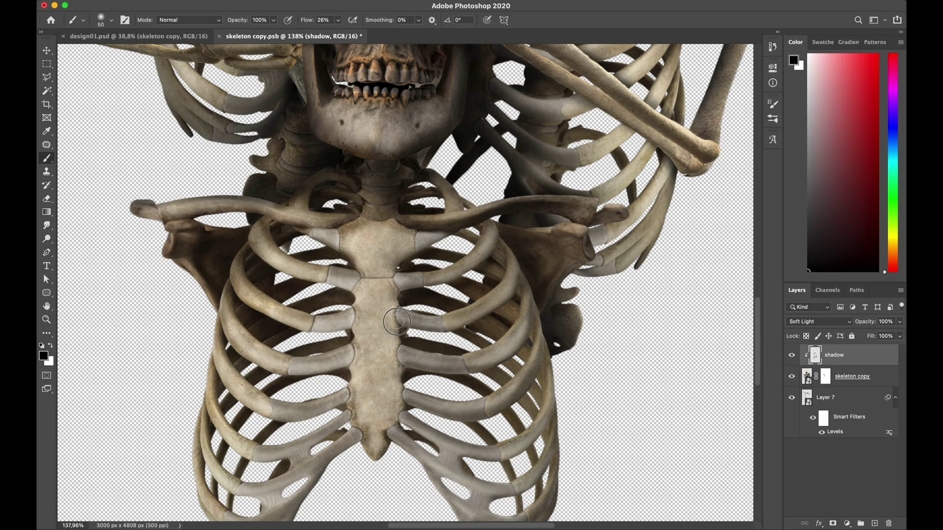
{"action": "left_click_drag", "start_coordinate": [405, 322], "coordinate": [513, 289]}
{"action": "left_click_drag", "start_coordinate": [410, 363], "coordinate": [525, 329]}
{"action": "left_click_drag", "start_coordinate": [412, 408], "coordinate": [533, 366]}
- Shade the shoulder area and the upper ribs of the rear skeleton on the Soft Light shadow layer
{"action": "left_click_drag", "start_coordinate": [560, 226], "coordinate": [632, 263]}
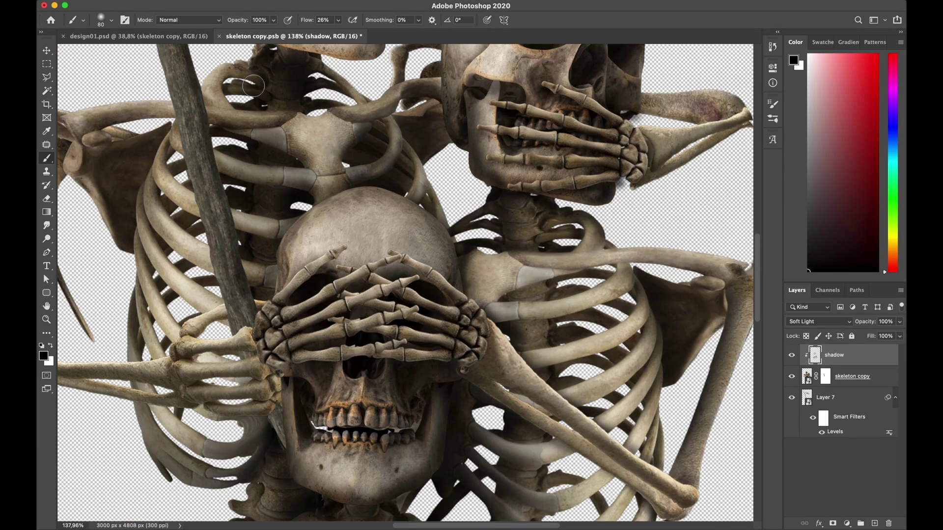
{"action": "left_click_drag", "start_coordinate": [403, 201], "coordinate": [421, 179]}
{"action": "left_click_drag", "start_coordinate": [432, 236], "coordinate": [342, 134]}
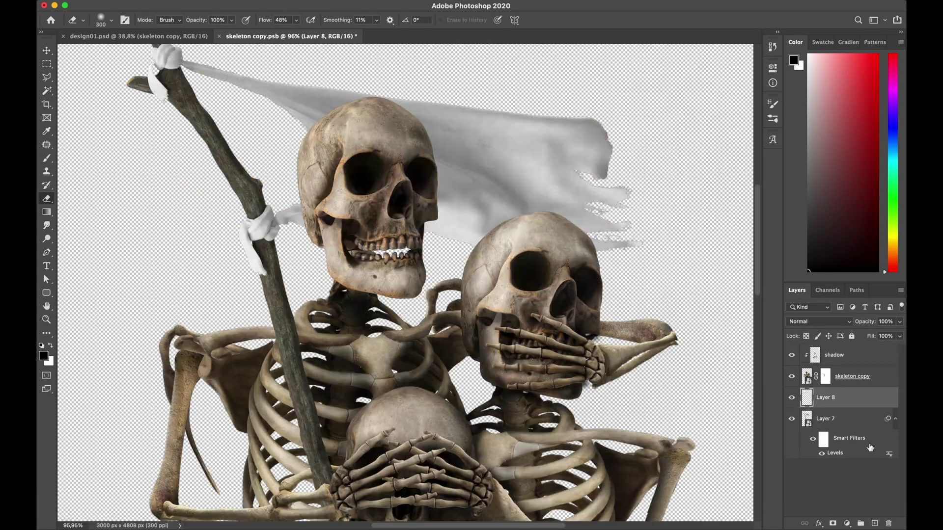
- Make the new layer above Layer 7 a clipped Hard Light layer named shadow, and undo the last three strokes
{"action": "left_click", "coordinate": [817, 322]}
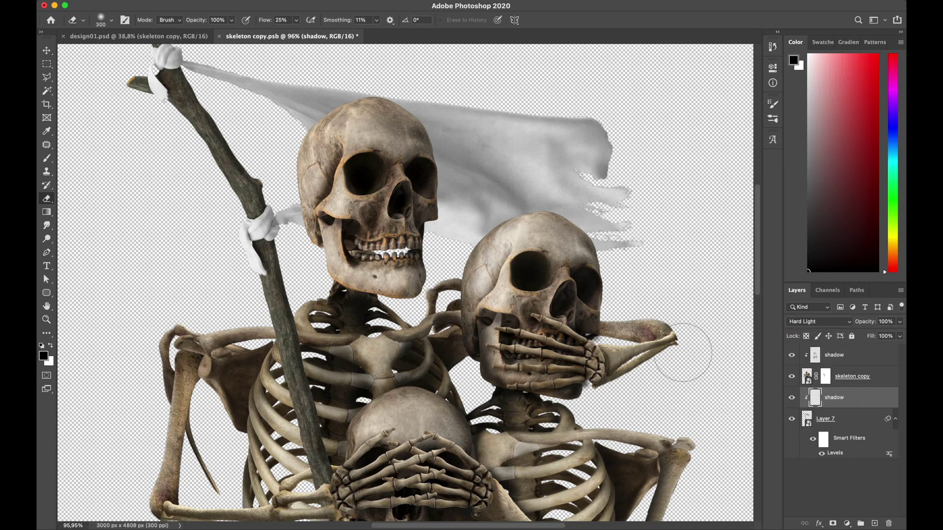
{"action": "key", "text": "super+z"}
{"action": "key", "text": "super+z"}
{"action": "key", "text": "super+z"}
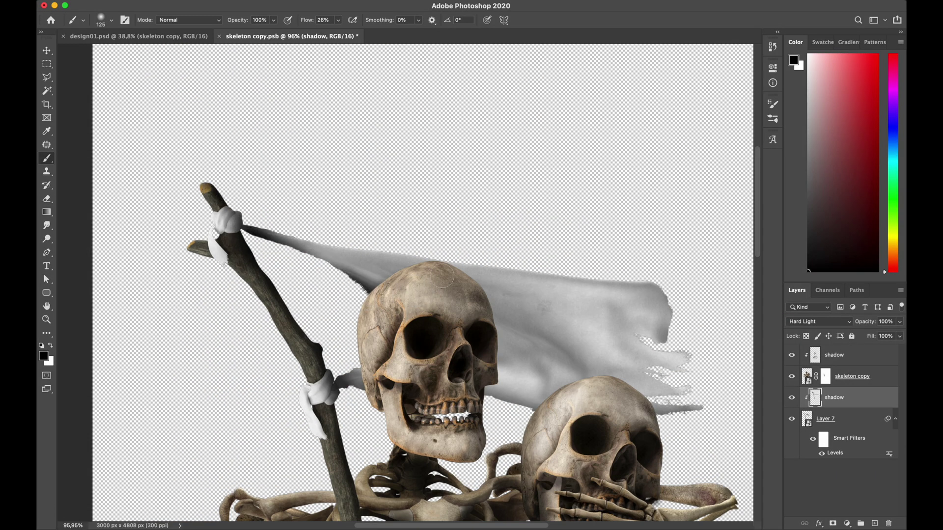
- Lighten the shading at the flag's narrow end near the pole, and touch up the shadow at the lower knot
{"action": "key", "text": "bracketleft"}
{"action": "key", "text": "bracketleft"}
{"action": "key", "text": "bracketleft"}
{"action": "key", "text": "bracketright"}
{"action": "key", "text": "bracketright"}
{"action": "key", "text": "bracketright"}
{"action": "key", "text": "bracketright"}
{"action": "left_click_drag", "start_coordinate": [291, 230], "coordinate": [265, 228]}
{"action": "key", "text": "b"}
{"action": "key", "text": "bracketleft"}
{"action": "key", "text": "bracketleft"}
{"action": "left_click_drag", "start_coordinate": [316, 396], "coordinate": [328, 404]}
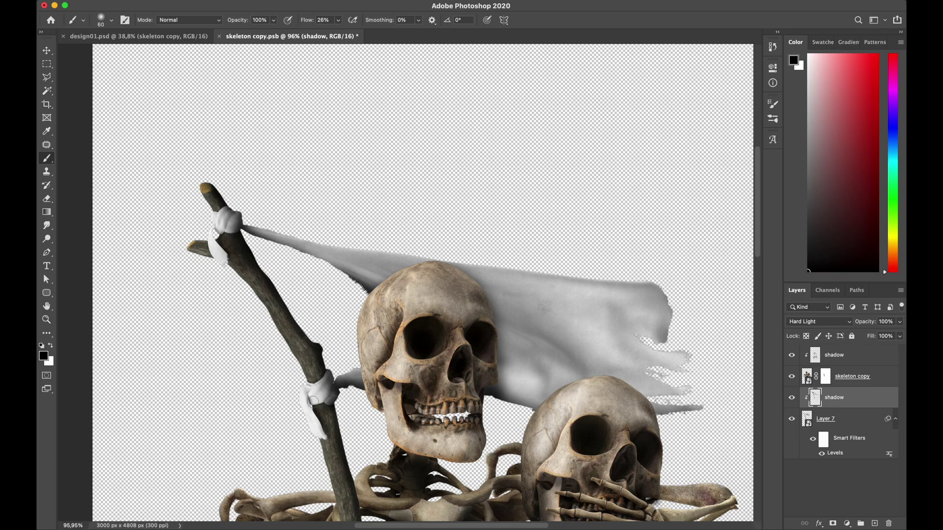
- Save the shading changes in skeleton copy.psb and close that document
{"action": "scroll", "coordinate": [387, 292], "scroll_direction": "up", "scroll_amount": 3}
{"action": "scroll", "coordinate": [386, 292], "scroll_direction": "down", "scroll_amount": 6}
{"action": "scroll", "coordinate": [386, 292], "scroll_direction": "down", "scroll_amount": 6}
{"action": "key", "text": "bracketright"}
{"action": "key", "text": "bracketright"}
{"action": "key", "text": "bracketright"}
{"action": "key", "text": "bracketright"}
{"action": "key", "text": "bracketright"}
{"action": "key", "text": "bracketright"}
{"action": "key", "text": "bracketright"}
{"action": "key", "text": "bracketright"}
{"action": "scroll", "coordinate": [378, 275], "scroll_direction": "down", "scroll_amount": 3}
{"action": "key", "text": "super+s"}
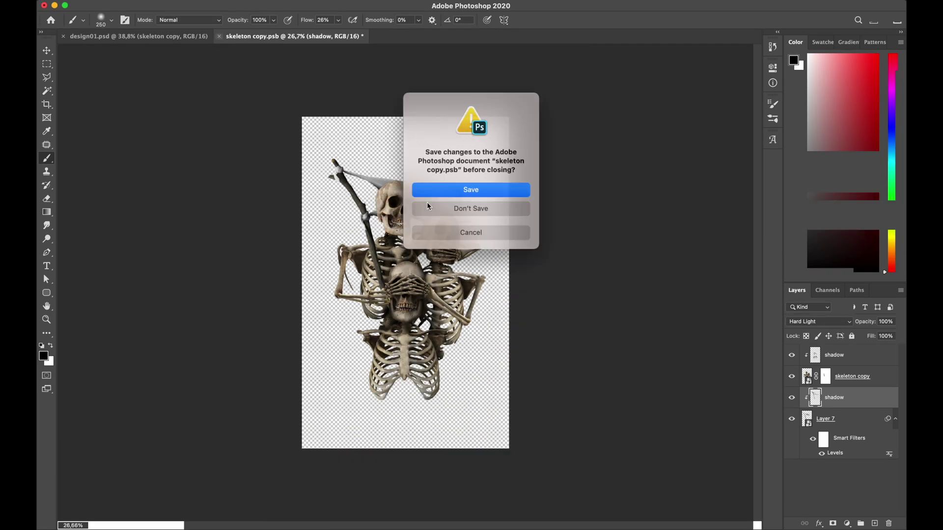
{"action": "key", "text": "super+w"}
- Add a clipped layer above the arch's shadow layer, paint black shadows around the skeletons, and undo the last stroke
{"action": "key", "text": "v"}
{"action": "left_click", "coordinate": [857, 455]}
{"action": "key", "text": "super+alt+shift+n"}
{"action": "key", "text": "b"}
{"action": "key", "text": "bracketright"}
{"action": "key", "text": "bracketright"}
{"action": "key", "text": "bracketright"}
{"action": "key", "text": "bracketright"}
{"action": "key", "text": "bracketright"}
{"action": "left_click_drag", "start_coordinate": [411, 179], "coordinate": [415, 189]}
{"action": "left_click_drag", "start_coordinate": [448, 392], "coordinate": [372, 395]}
{"action": "left_click_drag", "start_coordinate": [358, 314], "coordinate": [359, 334]}
{"action": "left_click_drag", "start_coordinate": [481, 196], "coordinate": [481, 253]}
{"action": "key", "text": "super+z"}
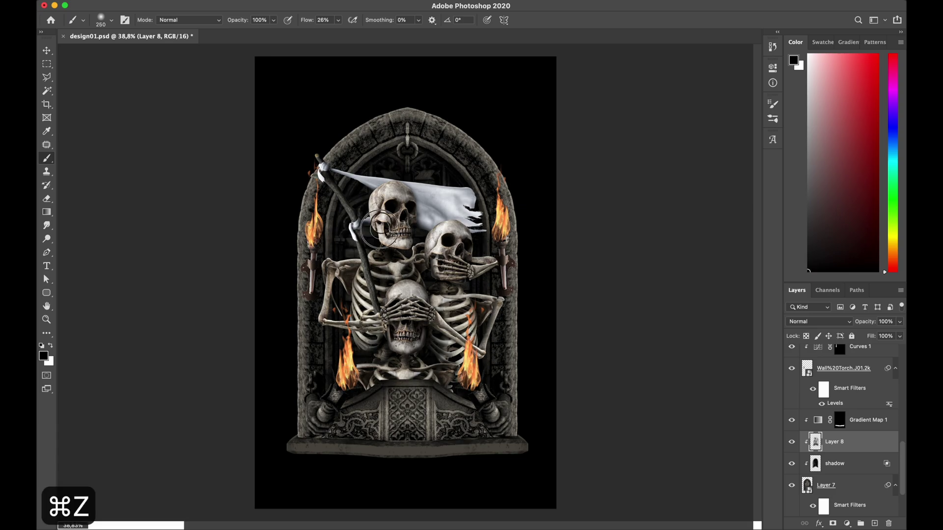
- Paint a black shadow across the arch behind the front skeleton's ribs, just above the carved base
{"action": "scroll", "coordinate": [405, 283], "scroll_direction": "down", "scroll_amount": 1}
{"action": "key", "text": "bracketright"}
{"action": "key", "text": "bracketright"}
{"action": "key", "text": "bracketright"}
{"action": "key", "text": "bracketright"}
{"action": "key", "text": "e"}
{"action": "key", "text": "bracketleft"}
{"action": "key", "text": "bracketleft"}
{"action": "key", "text": "bracketleft"}
{"action": "key", "text": "bracketleft"}
{"action": "key", "text": "bracketleft"}
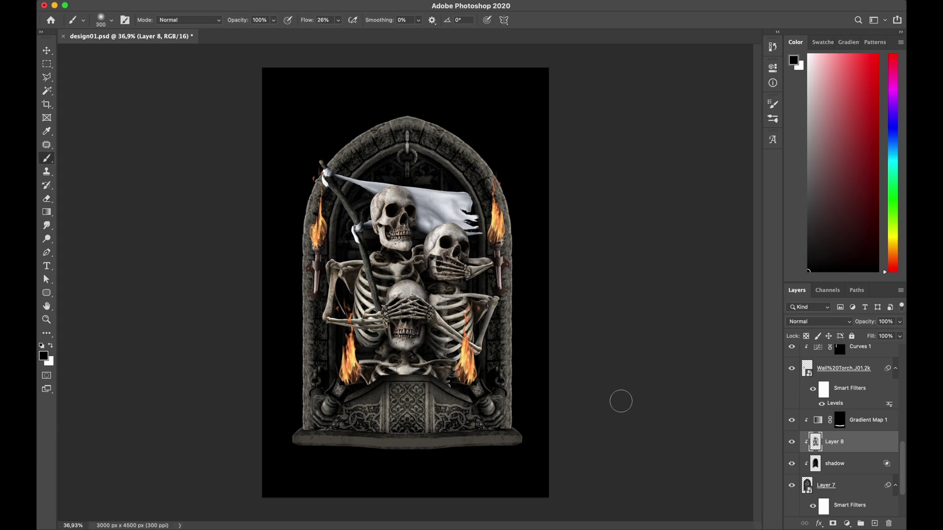
{"action": "left_click_drag", "start_coordinate": [383, 385], "coordinate": [445, 384]}
- Set Layer 8's blend mode to Hard Light, deselect it, and save the document
{"action": "key", "text": "v"}
{"action": "scroll", "coordinate": [442, 283], "scroll_direction": "up", "scroll_amount": 3}
{"action": "left_click", "coordinate": [819, 321]}
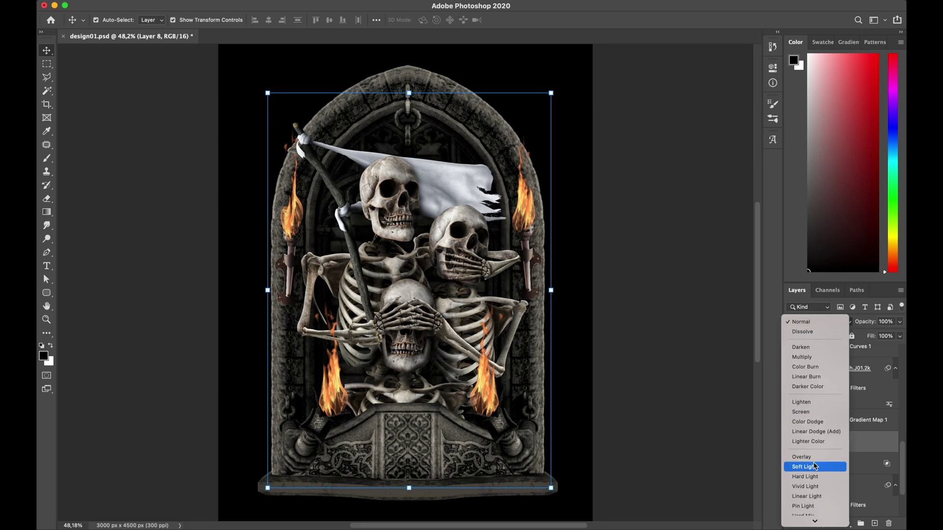
{"action": "left_click", "coordinate": [812, 477]}
{"action": "scroll", "coordinate": [551, 283], "scroll_direction": "down", "scroll_amount": 4}
{"action": "scroll", "coordinate": [551, 283], "scroll_direction": "down", "scroll_amount": 4}
{"action": "left_click", "coordinate": [550, 283]}
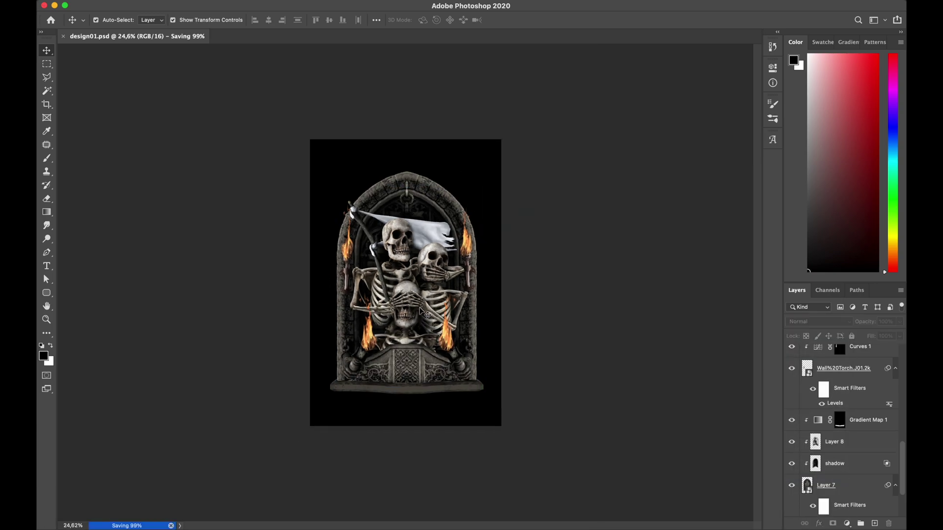
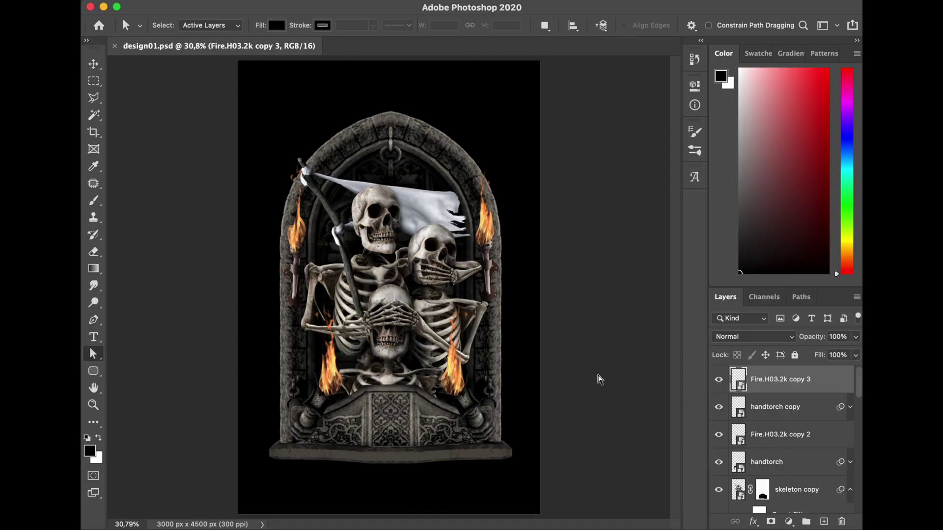
- Create a new empty layer above the skeleton copy layer, and delete it
{"action": "mouse_move", "coordinate": [859, 382]}
{"action": "left_mouse_down"}
{"action": "mouse_move", "coordinate": [861, 404]}
{"action": "mouse_move", "coordinate": [862, 392]}
{"action": "left_mouse_up"}
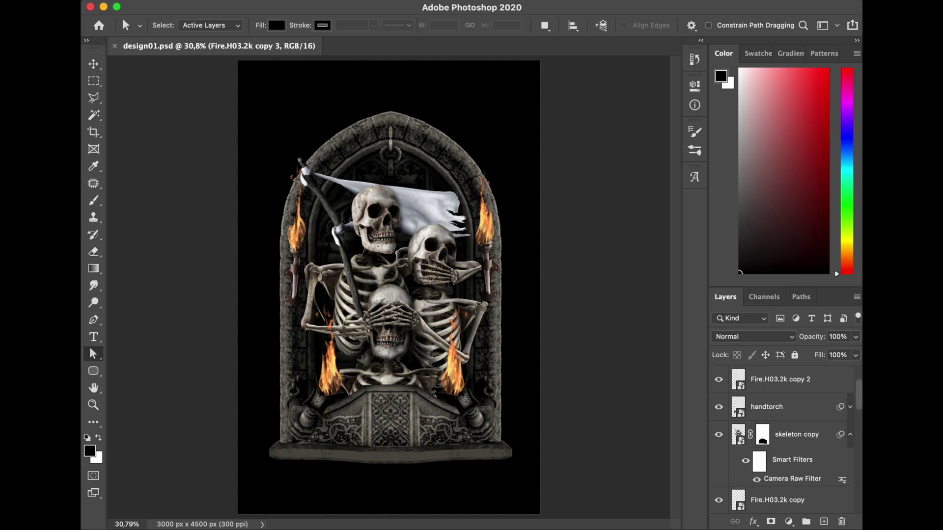
{"action": "left_click", "coordinate": [805, 435]}
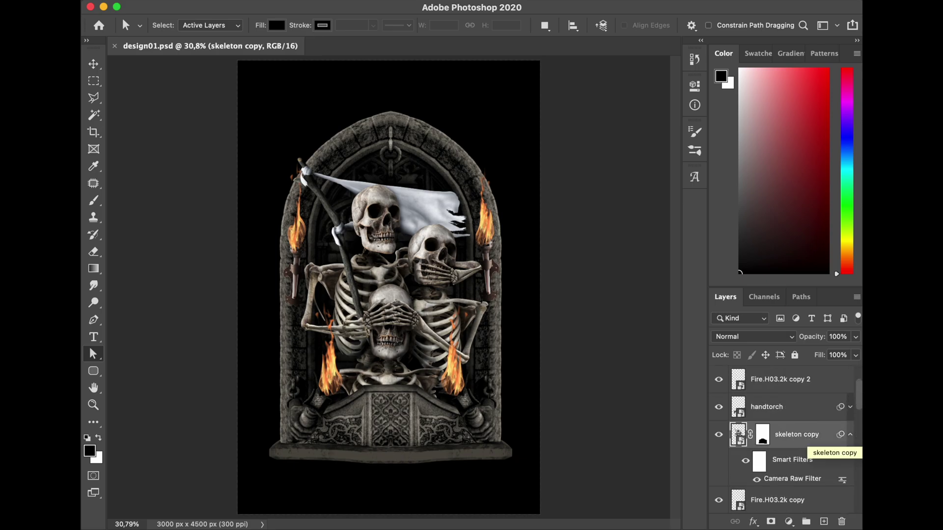
{"action": "left_click", "coordinate": [823, 522]}
{"action": "left_click_drag", "start_coordinate": [790, 435], "coordinate": [842, 521]}
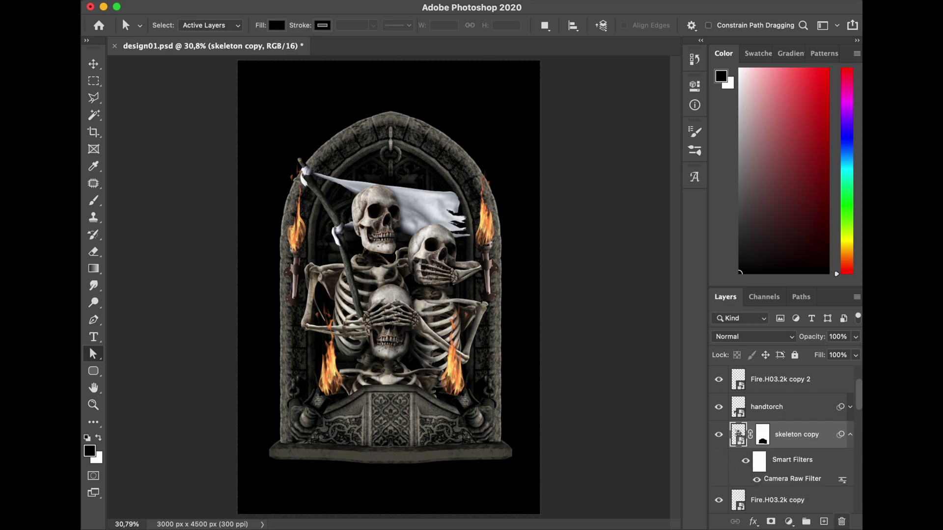
- Add a dark orange Solid Color fill layer directly above the skeleton copy layer
{"action": "left_click", "coordinate": [789, 522]}
{"action": "left_click", "coordinate": [803, 226]}
{"action": "left_click", "coordinate": [526, 335]}
{"action": "left_click_drag", "start_coordinate": [567, 357], "coordinate": [567, 363]}
{"action": "left_click", "coordinate": [517, 244]}
{"action": "left_click_drag", "start_coordinate": [516, 245], "coordinate": [519, 247]}
{"action": "left_click_drag", "start_coordinate": [575, 364], "coordinate": [577, 365]}
{"action": "left_click", "coordinate": [527, 249]}
{"action": "left_click", "coordinate": [683, 201]}
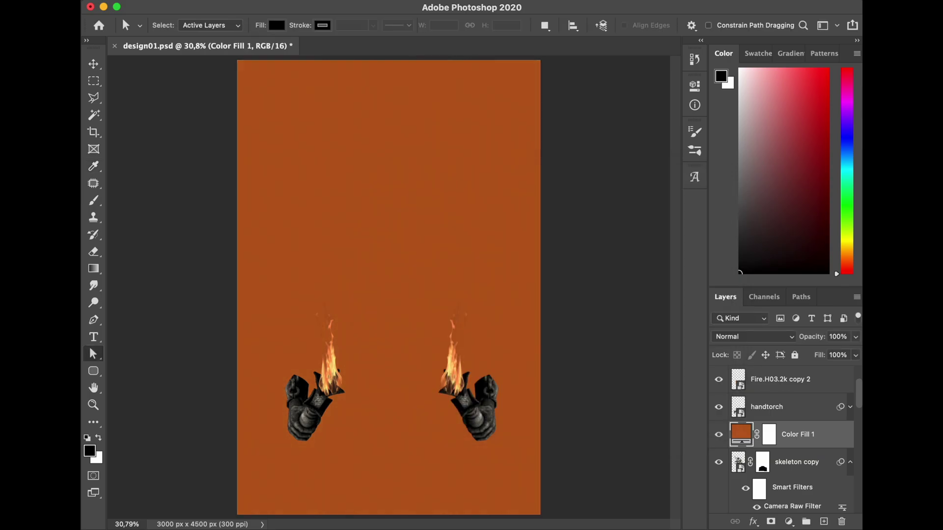
- Clip the orange fill to the skeleton copy layer and invert its mask to hide the color
{"action": "key", "text": "super+alt+g"}
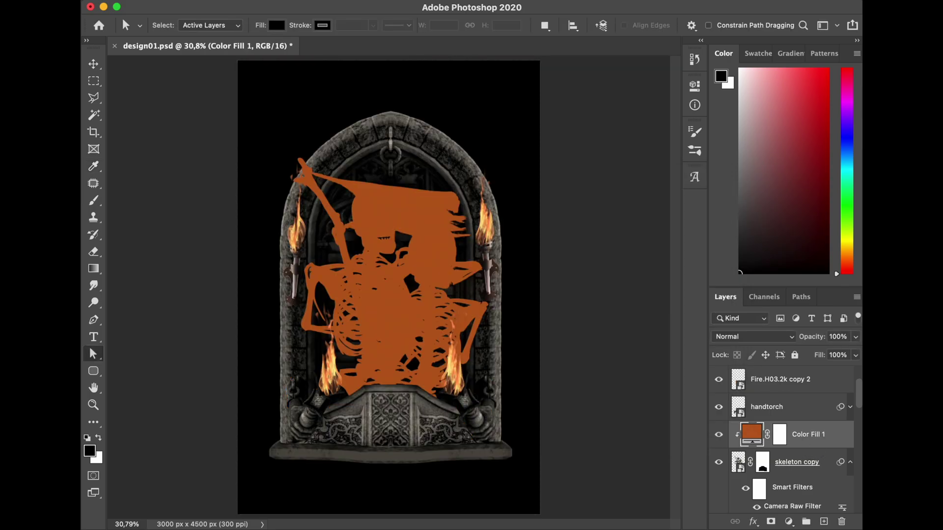
{"action": "left_click", "coordinate": [779, 435]}
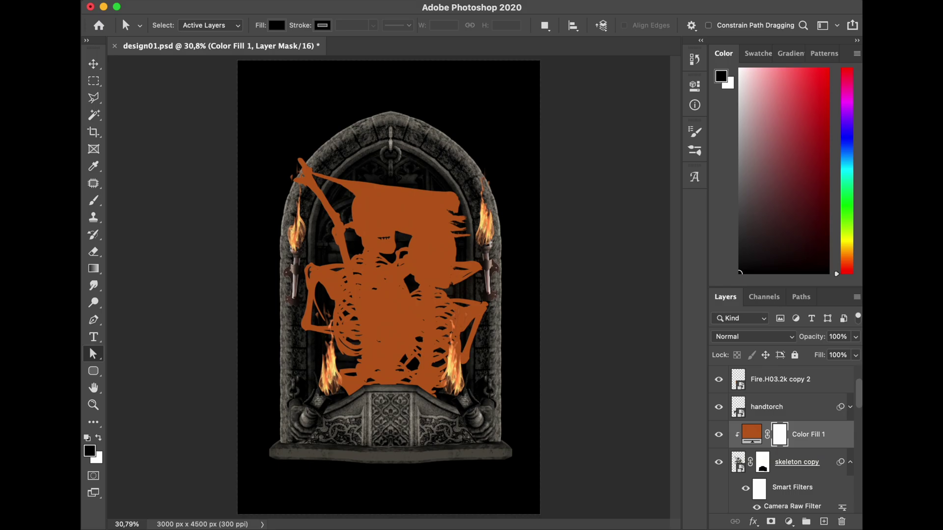
{"action": "key", "text": "super+i"}
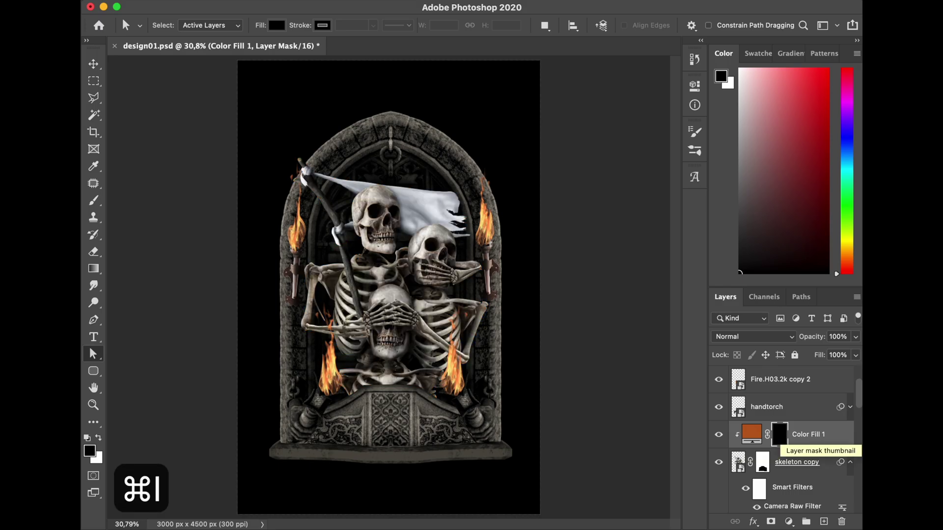
{"action": "left_click_drag", "start_coordinate": [857, 401], "coordinate": [857, 408]}
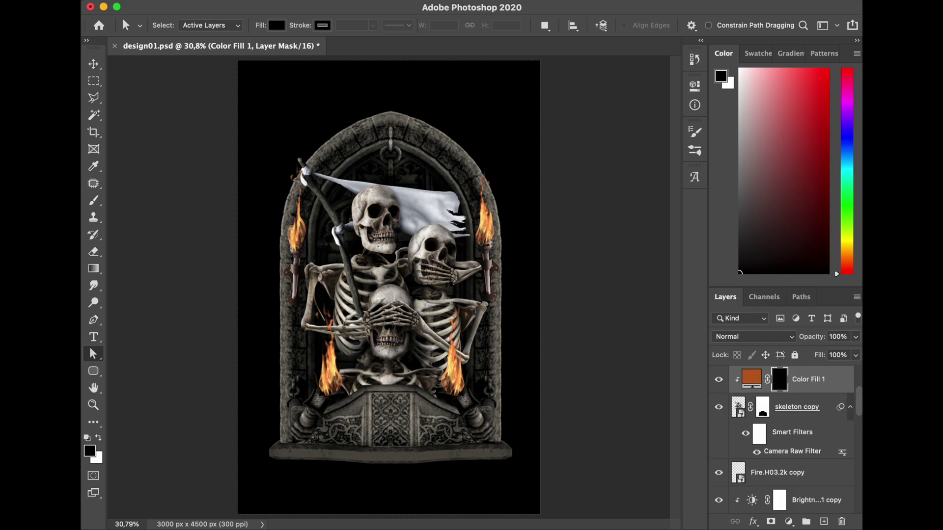
- Set the Eraser to a soft round 20 px tip with 16% flow
{"action": "left_click", "coordinate": [93, 252]}
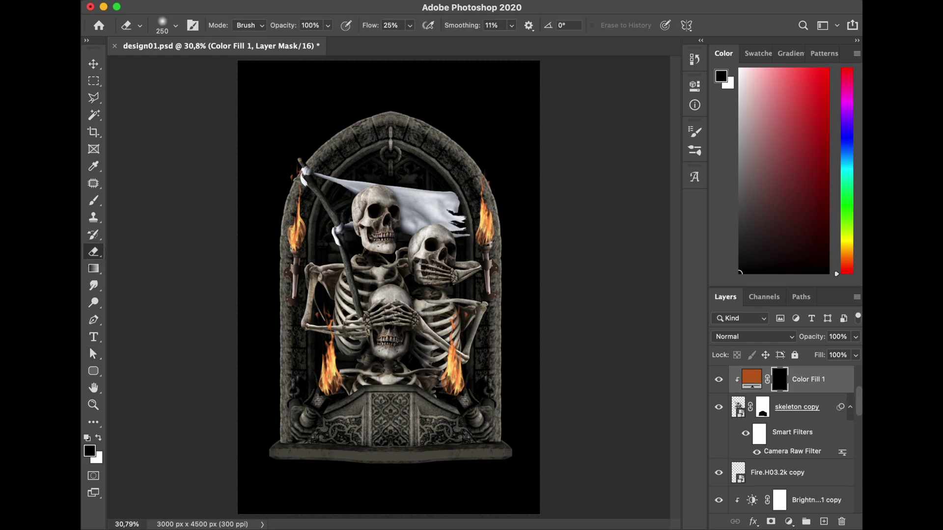
{"action": "left_click", "coordinate": [162, 25]}
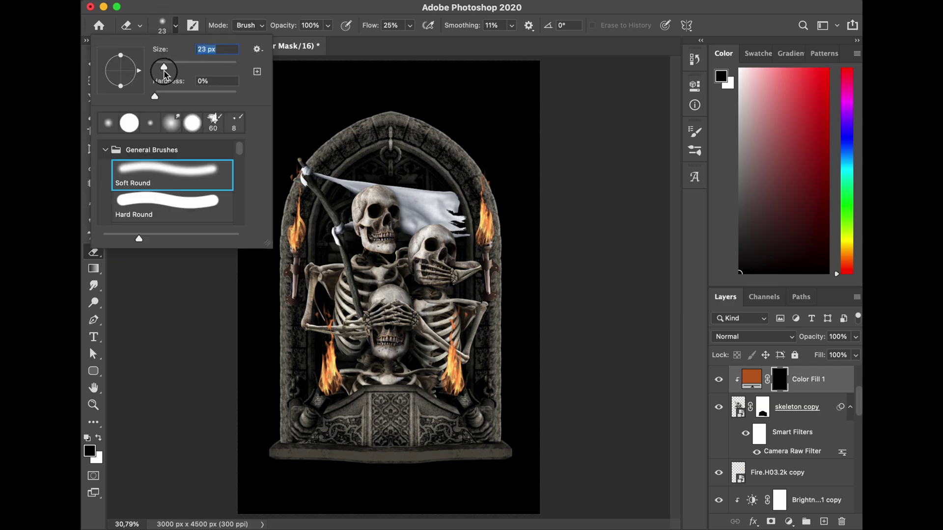
{"action": "left_click", "coordinate": [410, 25]}
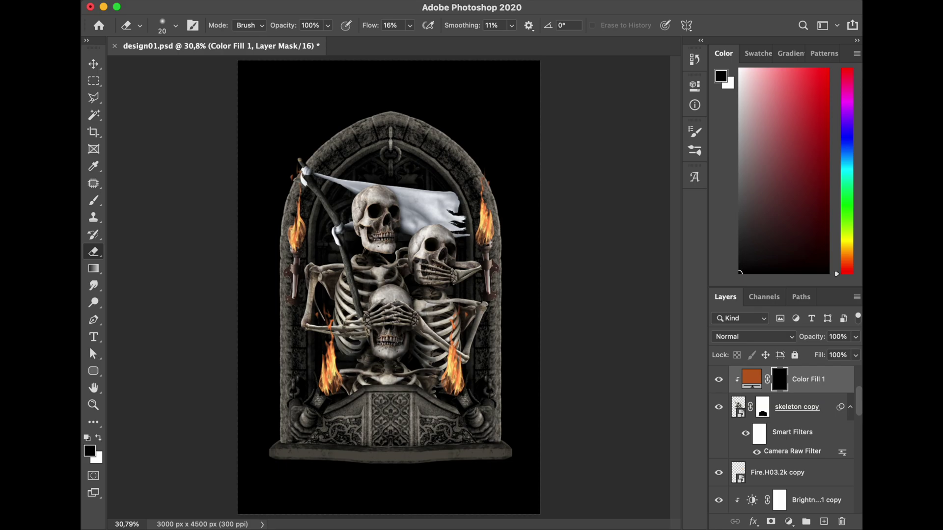
- Reveal an orange rim light on the fill mask along the outermost shoulder bone beside the wall torch, undoing and redoing strokes
{"action": "scroll", "coordinate": [388, 287], "scroll_direction": "up", "scroll_amount": 8}
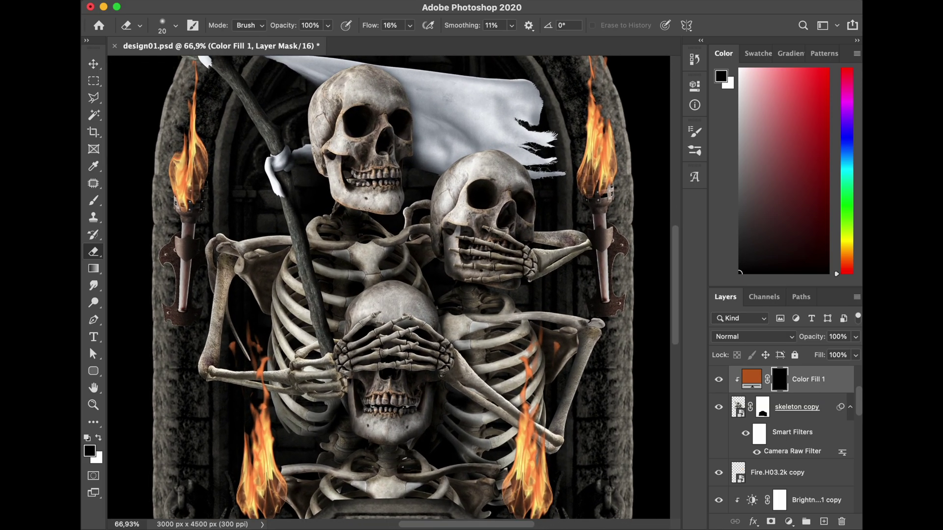
{"action": "left_click_drag", "start_coordinate": [676, 281], "coordinate": [676, 270]}
{"action": "left_click_drag", "start_coordinate": [483, 524], "coordinate": [447, 524]}
{"action": "scroll", "coordinate": [390, 287], "scroll_direction": "up", "scroll_amount": 2}
{"action": "scroll", "coordinate": [388, 287], "scroll_direction": "up", "scroll_amount": 5}
{"action": "mouse_move", "coordinate": [675, 279]}
{"action": "left_mouse_down"}
{"action": "mouse_move", "coordinate": [675, 296]}
{"action": "mouse_move", "coordinate": [677, 269]}
{"action": "left_mouse_up"}
{"action": "scroll", "coordinate": [388, 287], "scroll_direction": "up", "scroll_amount": 2}
{"action": "scroll", "coordinate": [388, 287], "scroll_direction": "up", "scroll_amount": 1}
{"action": "left_click_drag", "start_coordinate": [439, 524], "coordinate": [430, 523]}
{"action": "left_click_drag", "start_coordinate": [387, 174], "coordinate": [367, 204]}
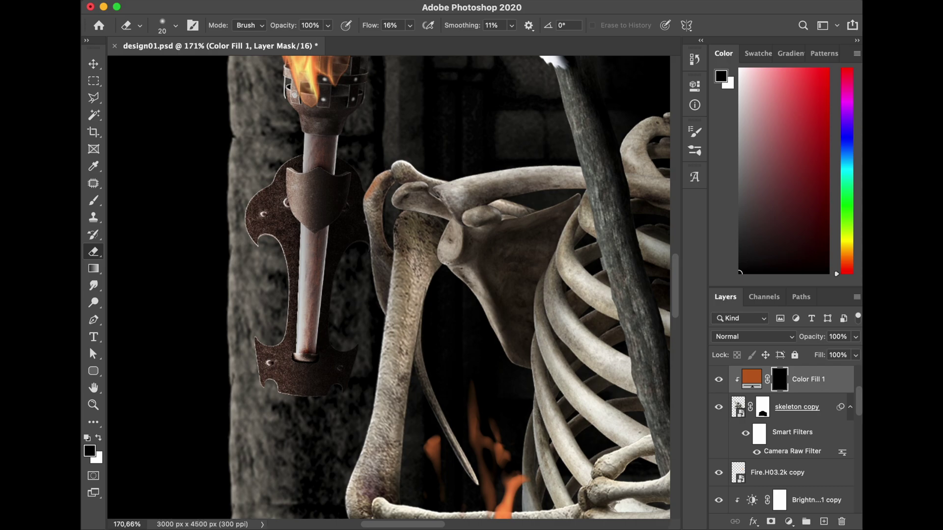
{"action": "key", "text": "super+z"}
{"action": "mouse_move", "coordinate": [390, 173]}
{"action": "left_mouse_down"}
{"action": "mouse_move", "coordinate": [375, 184]}
{"action": "mouse_move", "coordinate": [371, 252]}
{"action": "left_mouse_up"}
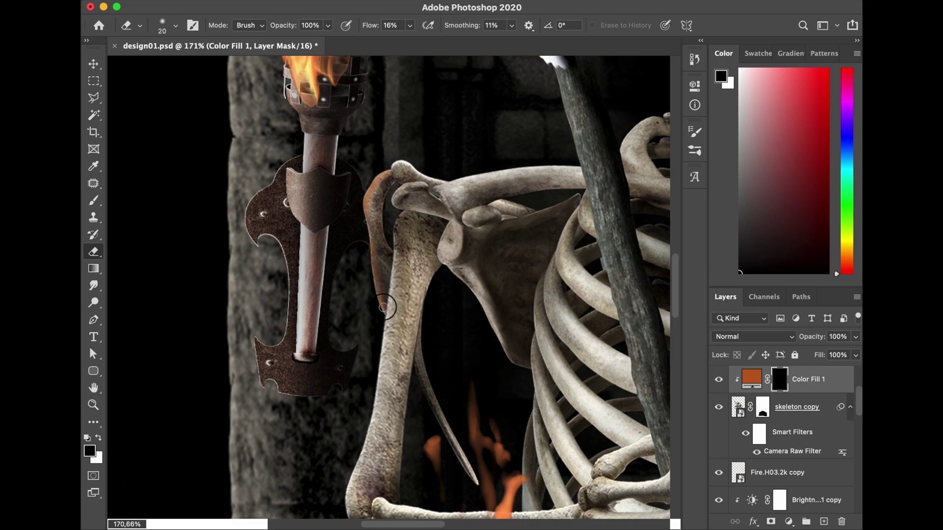
{"action": "key", "text": "super+z"}
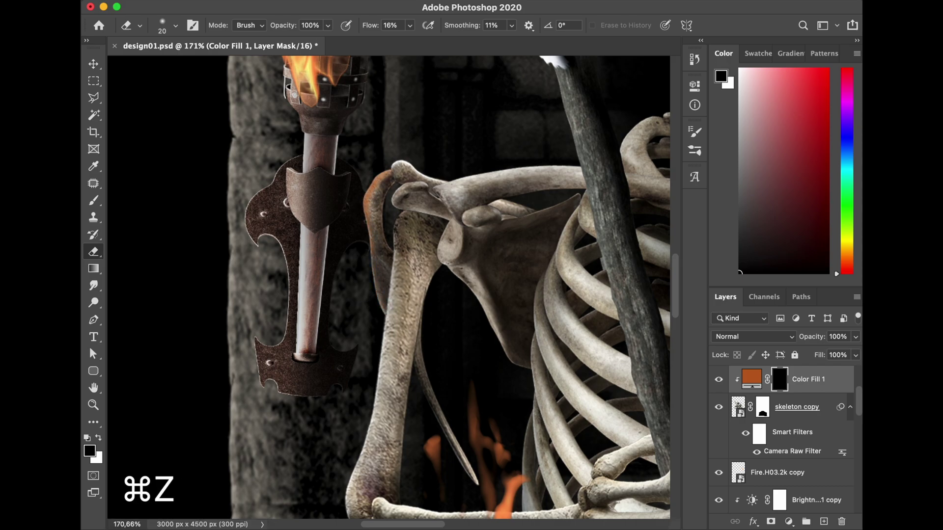
{"action": "left_click_drag", "start_coordinate": [372, 250], "coordinate": [384, 309]}
{"action": "left_click", "coordinate": [408, 211]}
{"action": "left_click_drag", "start_coordinate": [382, 361], "coordinate": [380, 366]}
{"action": "scroll", "coordinate": [383, 353], "scroll_direction": "down", "scroll_amount": 3}
- Reveal orange along the upper arm bone's torch-side edge down to the elbow and over the shoulder tip
{"action": "left_click_drag", "start_coordinate": [394, 183], "coordinate": [391, 233]}
{"action": "left_click_drag", "start_coordinate": [392, 230], "coordinate": [377, 339]}
{"action": "left_click_drag", "start_coordinate": [379, 301], "coordinate": [362, 383]}
{"action": "left_click_drag", "start_coordinate": [358, 455], "coordinate": [360, 457]}
{"action": "left_click_drag", "start_coordinate": [369, 354], "coordinate": [362, 449]}
{"action": "left_click_drag", "start_coordinate": [387, 297], "coordinate": [377, 344]}
{"action": "left_click_drag", "start_coordinate": [397, 178], "coordinate": [405, 145]}
{"action": "mouse_move", "coordinate": [414, 94]}
{"action": "left_mouse_down"}
{"action": "mouse_move", "coordinate": [449, 112]}
{"action": "mouse_move", "coordinate": [433, 110]}
{"action": "left_mouse_up"}
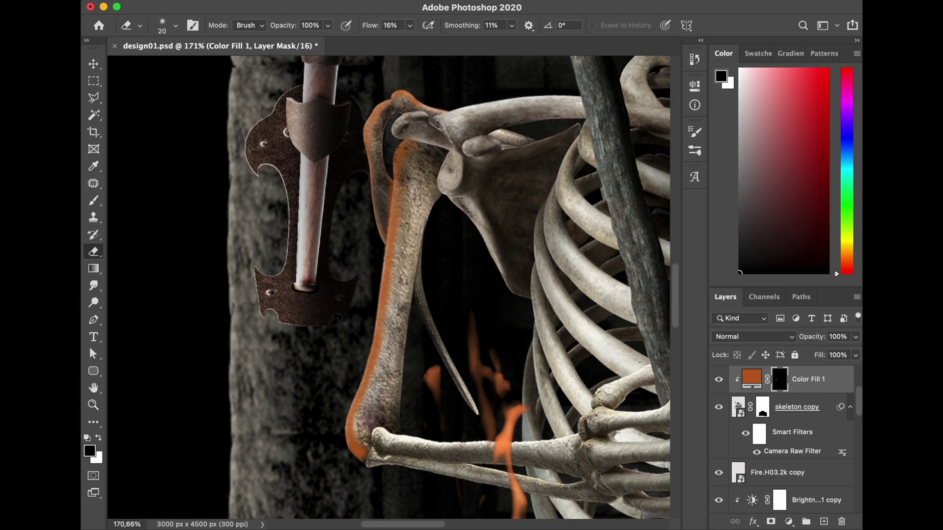
- Reduce the eraser to 9 px and reveal a thin orange rim on the small bone inside the shoulder joint
{"action": "key", "text": "bracketleft"}
{"action": "key", "text": "bracketleft"}
{"action": "key", "text": "bracketleft"}
{"action": "left_click_drag", "start_coordinate": [675, 298], "coordinate": [675, 287]}
{"action": "left_click_drag", "start_coordinate": [428, 524], "coordinate": [416, 524]}
{"action": "left_click_drag", "start_coordinate": [675, 287], "coordinate": [676, 295]}
{"action": "scroll", "coordinate": [388, 287], "scroll_direction": "up", "scroll_amount": 5}
{"action": "scroll", "coordinate": [389, 288], "scroll_direction": "up", "scroll_amount": 4}
{"action": "mouse_move", "coordinate": [489, 156]}
{"action": "left_mouse_down"}
{"action": "mouse_move", "coordinate": [486, 165]}
{"action": "mouse_move", "coordinate": [529, 138]}
{"action": "mouse_move", "coordinate": [557, 165]}
{"action": "left_mouse_up"}
{"action": "left_click_drag", "start_coordinate": [519, 137], "coordinate": [525, 138]}
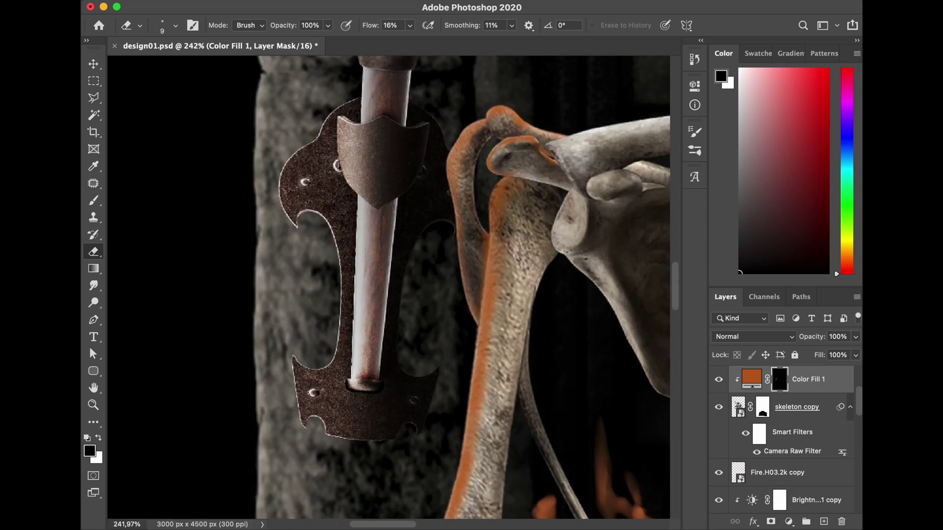
- Undo the recent shoulder strokes and reveal the orange rim again with a larger eraser tip
{"action": "left_click", "coordinate": [694, 132]}
{"action": "left_click", "coordinate": [695, 132]}
{"action": "mouse_move", "coordinate": [510, 173]}
{"action": "left_mouse_down"}
{"action": "mouse_move", "coordinate": [496, 170]}
{"action": "mouse_move", "coordinate": [507, 151]}
{"action": "left_mouse_up"}
{"action": "key", "text": "bracketright"}
{"action": "key", "text": "bracketright"}
{"action": "key", "text": "bracketright"}
{"action": "key", "text": "super+z"}
{"action": "key", "text": "super+z"}
{"action": "key", "text": "super+z"}
{"action": "key", "text": "super+z"}
{"action": "key", "text": "bracketright"}
{"action": "key", "text": "bracketright"}
{"action": "key", "text": "bracketleft"}
{"action": "key", "text": "super+z"}
{"action": "key", "text": "bracketright"}
{"action": "key", "text": "bracketright"}
{"action": "left_click_drag", "start_coordinate": [517, 185], "coordinate": [561, 202]}
- Set the orange fill layer's blend mode to Hard Light and reveal its glow along the shoulder blade and collarbone
{"action": "left_click", "coordinate": [753, 337]}
{"action": "left_click", "coordinate": [751, 434]}
{"action": "scroll", "coordinate": [502, 344], "scroll_direction": "up", "scroll_amount": 3}
{"action": "key", "text": "x"}
{"action": "key", "text": "x"}
{"action": "scroll", "coordinate": [544, 244], "scroll_direction": "right", "scroll_amount": 8}
{"action": "left_click_drag", "start_coordinate": [432, 300], "coordinate": [501, 410]}
{"action": "left_click_drag", "start_coordinate": [428, 183], "coordinate": [609, 161]}
- Enlarge the eraser and reveal a wider orange glow across the shoulder area, undoing one stroke along the way
{"action": "scroll", "coordinate": [388, 294], "scroll_direction": "down", "scroll_amount": 8}
{"action": "scroll", "coordinate": [314, 314], "scroll_direction": "up", "scroll_amount": 6}
{"action": "key", "text": "bracketright"}
{"action": "key", "text": "bracketright"}
{"action": "key", "text": "bracketright"}
{"action": "mouse_move", "coordinate": [349, 197]}
{"action": "left_mouse_down"}
{"action": "mouse_move", "coordinate": [362, 241]}
{"action": "mouse_move", "coordinate": [498, 224]}
{"action": "left_mouse_up"}
{"action": "left_click_drag", "start_coordinate": [591, 217], "coordinate": [541, 224]}
{"action": "key", "text": "super+z"}
{"action": "mouse_move", "coordinate": [570, 289]}
{"action": "left_mouse_down"}
{"action": "mouse_move", "coordinate": [642, 351]}
{"action": "mouse_move", "coordinate": [589, 177]}
{"action": "left_mouse_up"}
- Reveal the orange glow down the rear skeleton's torch-side ribs, and reduce the eraser size
{"action": "scroll", "coordinate": [580, 294], "scroll_direction": "up", "scroll_amount": 4}
{"action": "scroll", "coordinate": [540, 246], "scroll_direction": "right", "scroll_amount": 4}
{"action": "left_click_drag", "start_coordinate": [449, 201], "coordinate": [540, 426]}
{"action": "scroll", "coordinate": [471, 275], "scroll_direction": "up", "scroll_amount": 8}
{"action": "key", "text": "bracketleft"}
{"action": "key", "text": "bracketleft"}
{"action": "key", "text": "bracketleft"}
{"action": "key", "text": "bracketleft"}
{"action": "key", "text": "bracketleft"}
- Raise the eraser's flow to 47%
{"action": "key", "text": "x"}
{"action": "left_click", "coordinate": [410, 26]}
{"action": "left_click_drag", "start_coordinate": [409, 41], "coordinate": [428, 40]}
{"action": "scroll", "coordinate": [430, 245], "scroll_direction": "down", "scroll_amount": 6}
{"action": "key", "text": "s"}
{"action": "left_click", "coordinate": [429, 246]}
{"action": "key", "text": "Return"}
{"action": "key", "text": "e"}
- Reveal a stronger orange glow on the ribs beside the staff, and undo the last strokes
{"action": "key", "text": "x"}
{"action": "scroll", "coordinate": [430, 246], "scroll_direction": "down", "scroll_amount": 2}
{"action": "mouse_move", "coordinate": [469, 132]}
{"action": "left_mouse_down"}
{"action": "mouse_move", "coordinate": [517, 189]}
{"action": "mouse_move", "coordinate": [594, 236]}
{"action": "left_mouse_up"}
{"action": "scroll", "coordinate": [516, 245], "scroll_direction": "down", "scroll_amount": 8}
{"action": "scroll", "coordinate": [491, 295], "scroll_direction": "up", "scroll_amount": 4}
{"action": "left_click_drag", "start_coordinate": [417, 362], "coordinate": [511, 310]}
{"action": "key", "text": "super+z"}
{"action": "key", "text": "super+z"}
- Reveal the orange glow on the finger and wrist bones of the hand at the staff's lower end
{"action": "scroll", "coordinate": [491, 294], "scroll_direction": "up", "scroll_amount": 1}
{"action": "left_click_drag", "start_coordinate": [543, 243], "coordinate": [571, 306]}
{"action": "left_click_drag", "start_coordinate": [418, 180], "coordinate": [500, 172]}
{"action": "left_click_drag", "start_coordinate": [373, 128], "coordinate": [500, 108]}
{"action": "scroll", "coordinate": [467, 206], "scroll_direction": "up", "scroll_amount": 8}
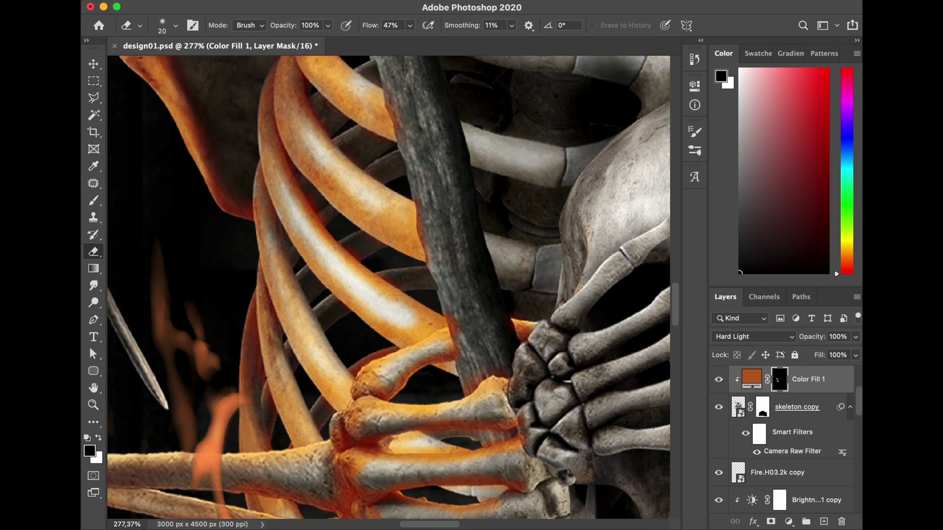
- Swap the mask colors, shrink the eraser, and hide a small patch of excess orange around the ribs and hand
{"action": "scroll", "coordinate": [442, 245], "scroll_direction": "down", "scroll_amount": 5}
{"action": "key", "text": "x"}
{"action": "key", "text": "bracketleft"}
{"action": "key", "text": "bracketleft"}
{"action": "key", "text": "bracketleft"}
{"action": "key", "text": "bracketleft"}
{"action": "scroll", "coordinate": [430, 203], "scroll_direction": "up", "scroll_amount": 5}
{"action": "scroll", "coordinate": [412, 202], "scroll_direction": "up", "scroll_amount": 5}
{"action": "left_click_drag", "start_coordinate": [381, 187], "coordinate": [394, 203]}
- Lower the eraser's flow to 25% and soften the orange glow near the hand and staff
{"action": "scroll", "coordinate": [398, 206], "scroll_direction": "down", "scroll_amount": 9}
{"action": "left_click", "coordinate": [410, 26]}
{"action": "left_click_drag", "start_coordinate": [417, 40], "coordinate": [397, 43]}
{"action": "left_click_drag", "start_coordinate": [386, 165], "coordinate": [436, 146]}
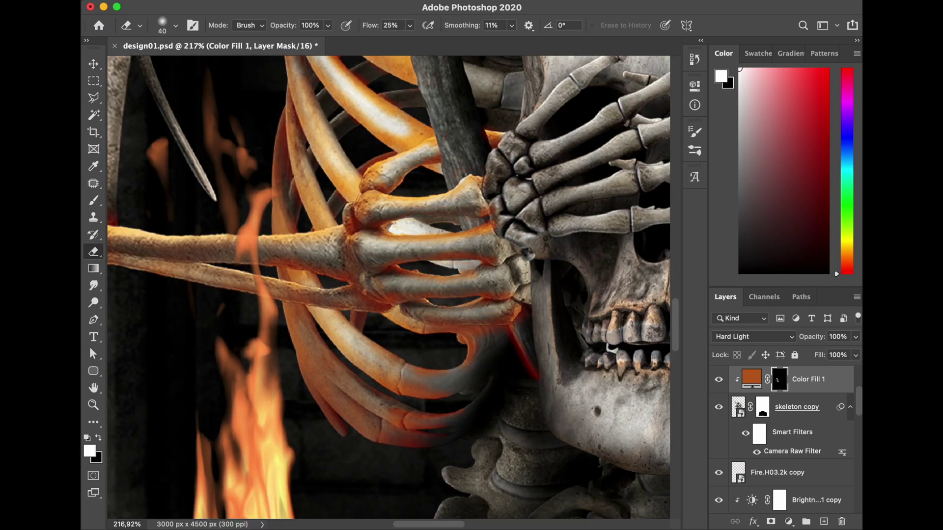
- Reduce the eraser to 20 px at 15% flow and reveal subtle orange around the hand and lower ribs
{"action": "key", "text": "x"}
{"action": "left_click", "coordinate": [410, 26]}
{"action": "left_click_drag", "start_coordinate": [405, 42], "coordinate": [398, 42]}
{"action": "scroll", "coordinate": [393, 255], "scroll_direction": "up", "scroll_amount": 5}
{"action": "key", "text": "bracketleft"}
{"action": "key", "text": "bracketleft"}
{"action": "key", "text": "bracketleft"}
{"action": "key", "text": "bracketleft"}
{"action": "left_click_drag", "start_coordinate": [351, 276], "coordinate": [312, 290]}
{"action": "key", "text": "x"}
{"action": "scroll", "coordinate": [393, 295], "scroll_direction": "down", "scroll_amount": 4}
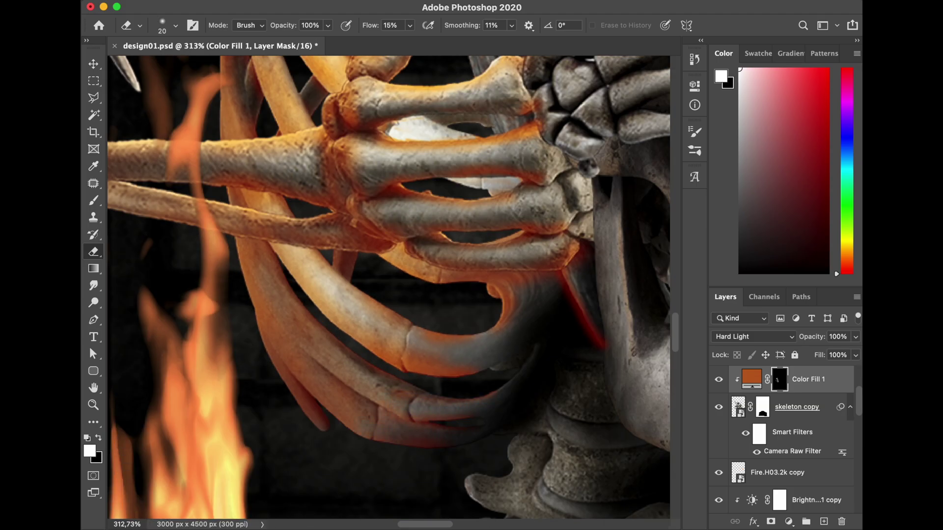
- Hide the red color spill in the dark gap beside the front skull's jaw
{"action": "left_click_drag", "start_coordinate": [569, 290], "coordinate": [603, 348]}
{"action": "key", "text": "x"}
{"action": "scroll", "coordinate": [388, 287], "scroll_direction": "up", "scroll_amount": 8}
{"action": "scroll", "coordinate": [388, 287], "scroll_direction": "down", "scroll_amount": 5}
{"action": "key", "text": "x"}
- Enlarge the eraser to 40 px and reveal soft orange light along the rib cage bones
{"action": "key", "text": "bracketright"}
{"action": "key", "text": "bracketright"}
{"action": "scroll", "coordinate": [422, 334], "scroll_direction": "up", "scroll_amount": 4}
{"action": "key", "text": "x"}
{"action": "left_click_drag", "start_coordinate": [393, 334], "coordinate": [444, 341]}
{"action": "left_click_drag", "start_coordinate": [444, 376], "coordinate": [483, 376]}
- Reduce the eraser to 20 px and reveal orange edges on the rear skeleton's upper ribs and neck, then enlarge it to 30 px
{"action": "scroll", "coordinate": [422, 295], "scroll_direction": "up", "scroll_amount": 5}
{"action": "key", "text": "bracketleft"}
{"action": "key", "text": "bracketleft"}
{"action": "left_click_drag", "start_coordinate": [425, 162], "coordinate": [470, 206]}
{"action": "scroll", "coordinate": [561, 161], "scroll_direction": "up", "scroll_amount": 4}
{"action": "mouse_move", "coordinate": [405, 206]}
{"action": "left_mouse_down"}
{"action": "mouse_move", "coordinate": [411, 237]}
{"action": "mouse_move", "coordinate": [440, 241]}
{"action": "left_mouse_up"}
{"action": "key", "text": "bracketright"}
{"action": "key", "text": "x"}
{"action": "scroll", "coordinate": [383, 275], "scroll_direction": "down", "scroll_amount": 5}
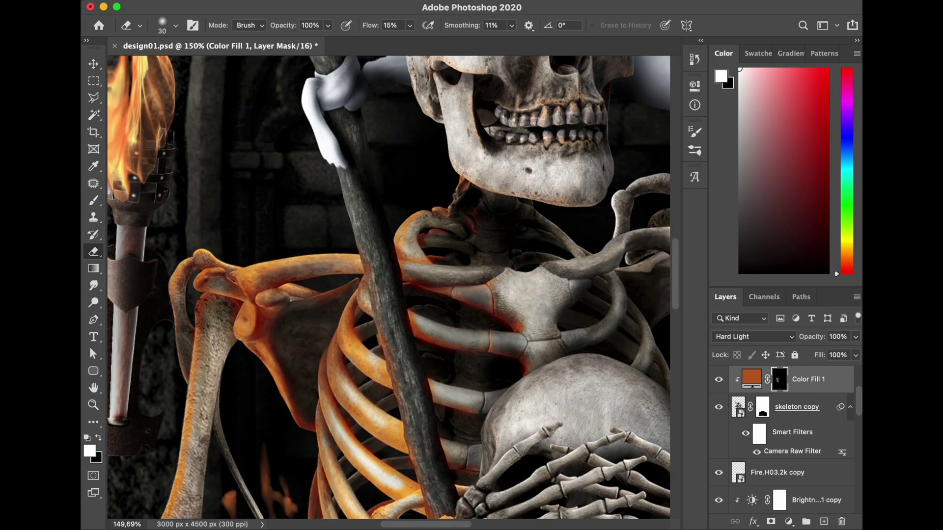
- Enlarge the eraser to 40 px and reveal soft orange light over the rear skull's cranium, cheek and jaw
{"action": "scroll", "coordinate": [245, 295], "scroll_direction": "up", "scroll_amount": 5}
{"action": "key", "text": "x"}
{"action": "key", "text": "x"}
{"action": "key", "text": "bracketright"}
{"action": "key", "text": "bracketright"}
{"action": "left_click_drag", "start_coordinate": [393, 179], "coordinate": [408, 190]}
{"action": "key", "text": "x"}
{"action": "scroll", "coordinate": [388, 287], "scroll_direction": "down", "scroll_amount": 6}
{"action": "scroll", "coordinate": [491, 235], "scroll_direction": "up", "scroll_amount": 3}
{"action": "left_click_drag", "start_coordinate": [380, 149], "coordinate": [334, 294]}
{"action": "left_click_drag", "start_coordinate": [349, 315], "coordinate": [410, 373]}
{"action": "left_click_drag", "start_coordinate": [380, 216], "coordinate": [424, 206]}
{"action": "left_click_drag", "start_coordinate": [373, 335], "coordinate": [415, 371]}
{"action": "left_click_drag", "start_coordinate": [424, 142], "coordinate": [348, 245]}
{"action": "scroll", "coordinate": [388, 287], "scroll_direction": "down", "scroll_amount": 6}
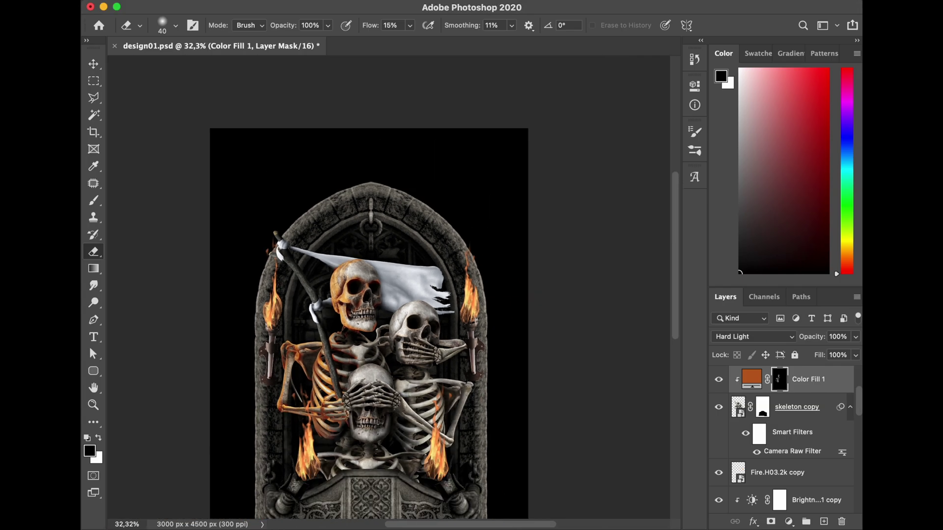
- Reveal orange detail around the rear skull's nose and upper jaw, reducing the eraser to 15 px
{"action": "scroll", "coordinate": [351, 315], "scroll_direction": "up", "scroll_amount": 8}
{"action": "key", "text": "bracketleft"}
{"action": "key", "text": "bracketleft"}
{"action": "key", "text": "bracketleft"}
{"action": "mouse_move", "coordinate": [445, 241]}
{"action": "left_mouse_down"}
{"action": "mouse_move", "coordinate": [430, 207]}
{"action": "mouse_move", "coordinate": [418, 203]}
{"action": "left_mouse_up"}
{"action": "key", "text": "bracketleft"}
{"action": "key", "text": "bracketleft"}
{"action": "key", "text": "bracketleft"}
{"action": "key", "text": "x"}
{"action": "key", "text": "x"}
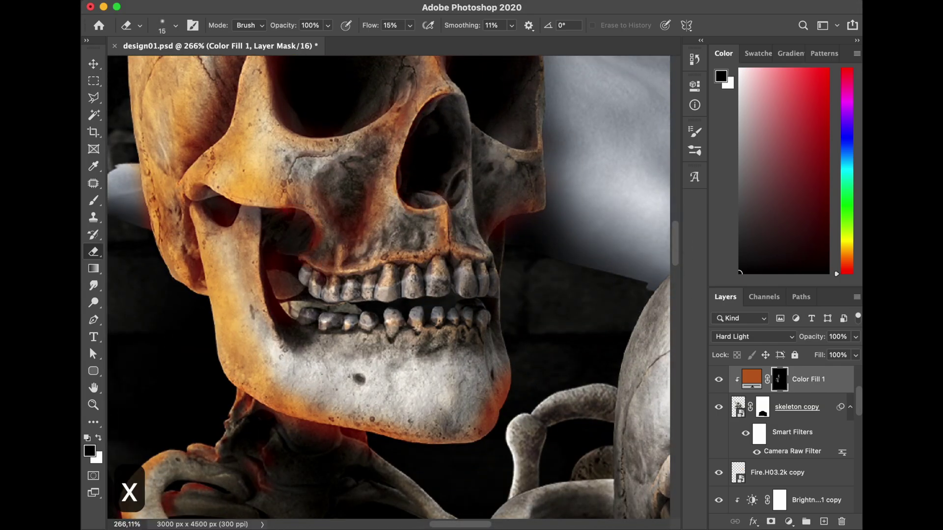
- Reveal orange along the far edge of the rear skull's cheekbone and jaw
{"action": "scroll", "coordinate": [387, 288], "scroll_direction": "down", "scroll_amount": 6}
{"action": "scroll", "coordinate": [388, 259], "scroll_direction": "up", "scroll_amount": 8}
{"action": "left_click_drag", "start_coordinate": [491, 236], "coordinate": [516, 305]}
{"action": "key", "text": "x"}
{"action": "scroll", "coordinate": [511, 287], "scroll_direction": "down", "scroll_amount": 8}
{"action": "key", "text": "x"}
{"action": "scroll", "coordinate": [600, 261], "scroll_direction": "down", "scroll_amount": 6}
- Raise the eraser flow to 62% and reveal a sharp 8 px orange rim along the rear skull's far eye socket, cheekbone and jaw
{"action": "left_click", "coordinate": [410, 25]}
{"action": "left_click_drag", "start_coordinate": [406, 42], "coordinate": [440, 42]}
{"action": "left_click_drag", "start_coordinate": [611, 294], "coordinate": [579, 423]}
{"action": "key", "text": "super+z"}
{"action": "scroll", "coordinate": [388, 287], "scroll_direction": "down", "scroll_amount": 8}
{"action": "scroll", "coordinate": [386, 266], "scroll_direction": "up", "scroll_amount": 8}
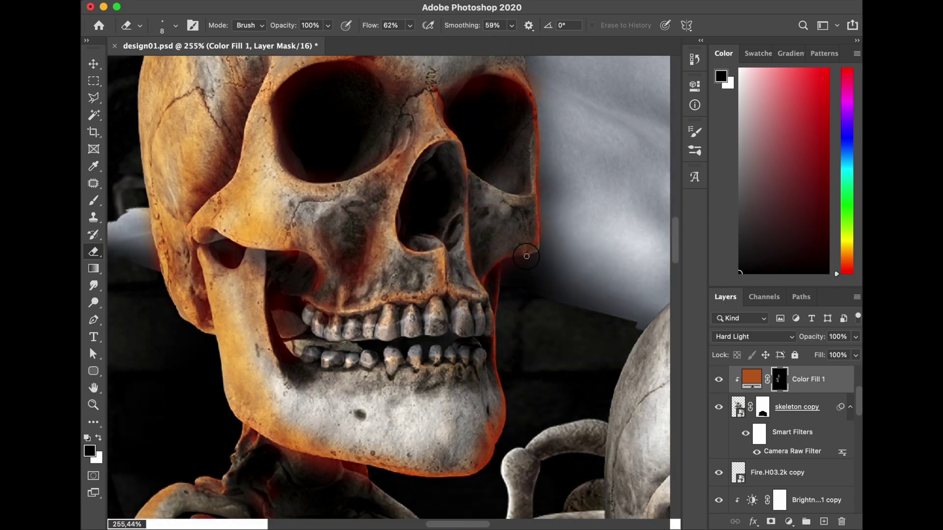
{"action": "left_click_drag", "start_coordinate": [536, 160], "coordinate": [538, 251]}
{"action": "left_click_drag", "start_coordinate": [537, 253], "coordinate": [485, 280]}
{"action": "left_click_drag", "start_coordinate": [500, 267], "coordinate": [503, 400]}
{"action": "scroll", "coordinate": [490, 255], "scroll_direction": "up", "scroll_amount": 3}
{"action": "key", "text": "super+z"}
{"action": "left_click_drag", "start_coordinate": [467, 226], "coordinate": [499, 248]}
- Lower the eraser flow to 17%, enlarge it to 45 px and hide the red spill inside the skull's eye sockets
{"action": "key", "text": "shift+1"}
{"action": "key", "text": "shift+7"}
{"action": "scroll", "coordinate": [423, 108], "scroll_direction": "down", "scroll_amount": 6}
{"action": "scroll", "coordinate": [426, 108], "scroll_direction": "up", "scroll_amount": 5}
{"action": "key", "text": "x"}
{"action": "key", "text": "]"}
{"action": "key", "text": "]"}
{"action": "key", "text": "]"}
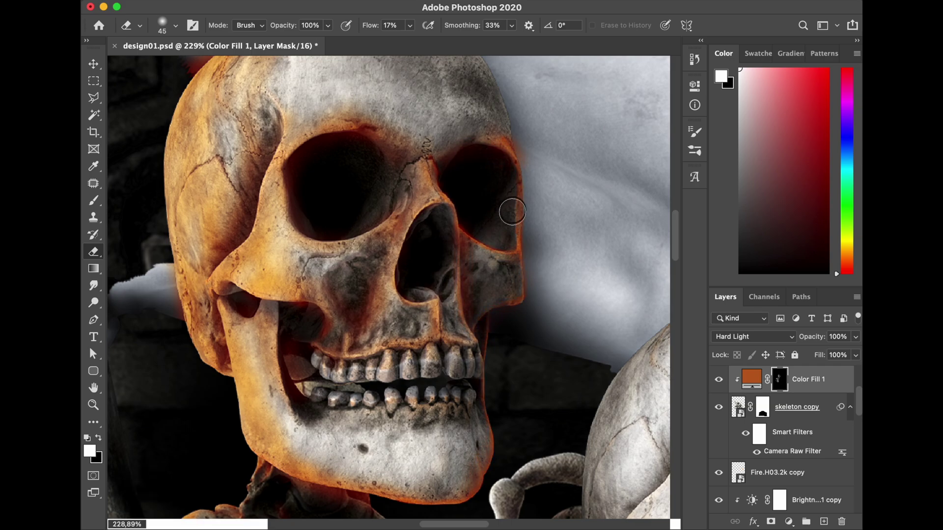
- Reduce the eraser and reveal a thin orange edge on the bone above the rear skull's upper teeth
{"action": "key", "text": "x"}
{"action": "key", "text": "["}
{"action": "key", "text": "["}
{"action": "key", "text": "["}
{"action": "key", "text": "["}
{"action": "key", "text": "["}
{"action": "key", "text": "["}
{"action": "key", "text": "["}
{"action": "key", "text": "["}
{"action": "left_click_drag", "start_coordinate": [346, 355], "coordinate": [378, 347]}
- Enlarge the eraser to 20 px and hide the red spill in the jaw gap and around the upper teeth
{"action": "key", "text": "]"}
{"action": "key", "text": "]"}
{"action": "key", "text": "]"}
{"action": "key", "text": "x"}
{"action": "left_click_drag", "start_coordinate": [335, 325], "coordinate": [300, 308]}
{"action": "left_click_drag", "start_coordinate": [349, 368], "coordinate": [371, 362]}
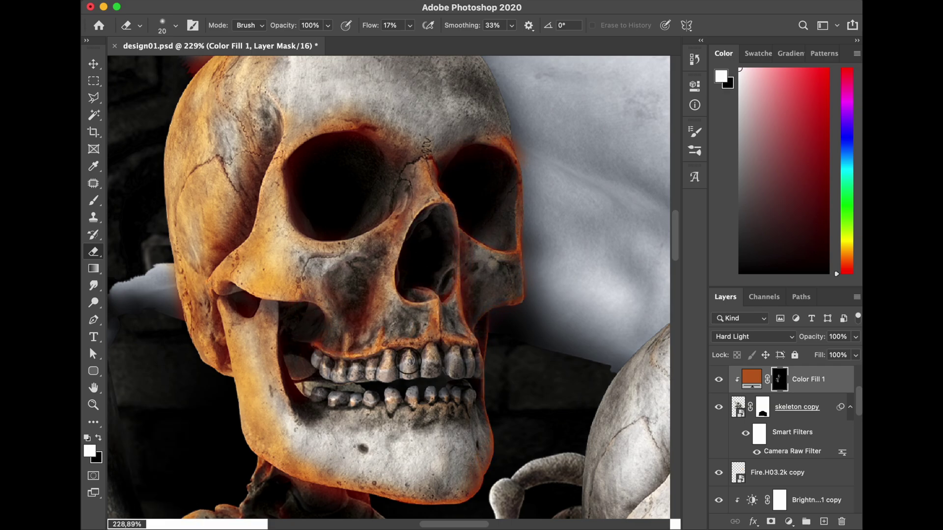
- Set the eraser flow to 45%, refine the orange rim around the skull's near eye socket, and reduce the eraser to 9 px
{"action": "scroll", "coordinate": [371, 362], "scroll_direction": "down", "scroll_amount": 2}
{"action": "key", "text": "shift+4"}
{"action": "key", "text": "shift+5"}
{"action": "key", "text": "["}
{"action": "key", "text": "["}
{"action": "key", "text": "["}
{"action": "key", "text": "["}
{"action": "key", "text": "["}
{"action": "key", "text": "x"}
{"action": "key", "text": "x"}
{"action": "key", "text": "]"}
{"action": "key", "text": "]"}
{"action": "key", "text": "]"}
{"action": "key", "text": "]"}
{"action": "left_click_drag", "start_coordinate": [297, 101], "coordinate": [323, 190]}
{"action": "key", "text": "["}
{"action": "key", "text": "["}
{"action": "key", "text": "["}
{"action": "key", "text": "x"}
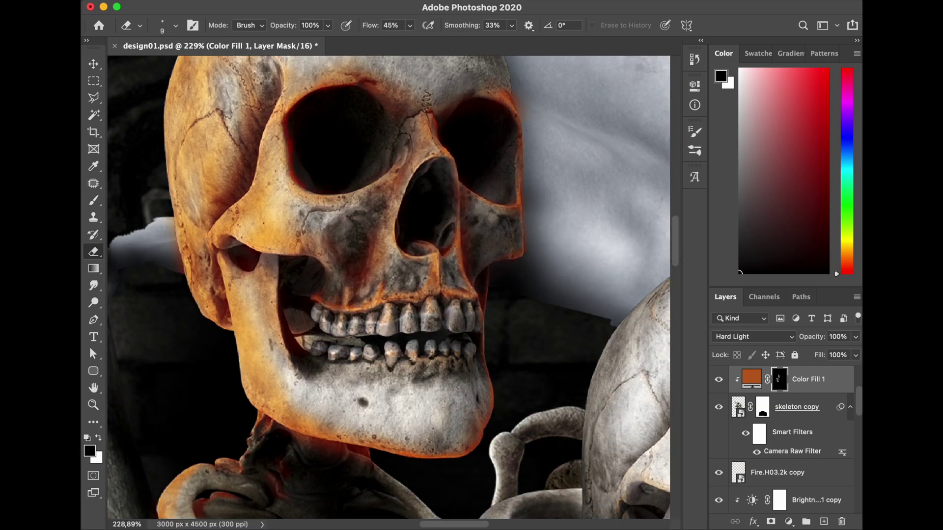
- Try to hide orange at the edge of the rear skull's cheekbone arch
{"action": "scroll", "coordinate": [310, 193], "scroll_direction": "up", "scroll_amount": 4}
{"action": "key", "text": "x"}
{"action": "left_click_drag", "start_coordinate": [249, 212], "coordinate": [249, 258]}
{"action": "scroll", "coordinate": [314, 153], "scroll_direction": "down", "scroll_amount": 4}
{"action": "scroll", "coordinate": [393, 186], "scroll_direction": "left", "scroll_amount": 6}
{"action": "scroll", "coordinate": [477, 182], "scroll_direction": "up", "scroll_amount": 3}
{"action": "key", "text": "x"}
{"action": "key", "text": "super+z"}
{"action": "key", "text": "]"}
{"action": "key", "text": "]"}
{"action": "key", "text": "super+z"}
- Reveal brighter orange along the rear skull's temple ridge, cheekbone and jaw
{"action": "left_click_drag", "start_coordinate": [477, 183], "coordinate": [421, 375]}
{"action": "left_click_drag", "start_coordinate": [440, 381], "coordinate": [497, 397]}
{"action": "scroll", "coordinate": [473, 313], "scroll_direction": "down", "scroll_amount": 5}
{"action": "key", "text": "super+z"}
- Enlarge the eraser to 30 px and soften the orange beside the near eye socket and temple
{"action": "key", "text": "]"}
{"action": "key", "text": "]"}
{"action": "key", "text": "]"}
{"action": "key", "text": "x"}
{"action": "left_click_drag", "start_coordinate": [458, 196], "coordinate": [515, 237]}
{"action": "scroll", "coordinate": [465, 210], "scroll_direction": "up", "scroll_amount": 3}
{"action": "key", "text": "super+x"}
{"action": "key", "text": "super+z"}
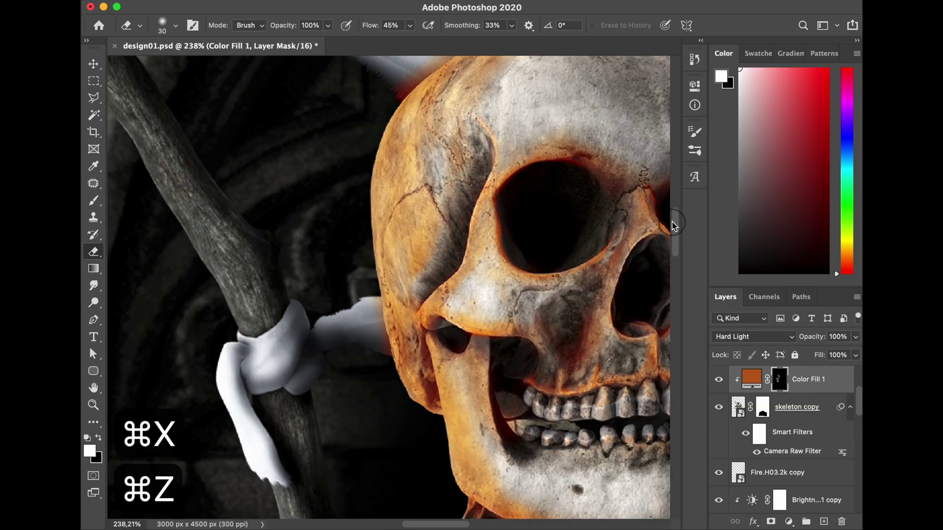
- Try touching up the skull's orange light, lowering the eraser flow to 19% to soften it
{"action": "scroll", "coordinate": [389, 287], "scroll_direction": "down", "scroll_amount": 7}
{"action": "key", "text": "x"}
{"action": "left_click_drag", "start_coordinate": [450, 235], "coordinate": [468, 295]}
{"action": "key", "text": "x"}
{"action": "key", "text": "shift+4"}
{"action": "key", "text": "shift+5"}
{"action": "key", "text": "]"}
{"action": "key", "text": "]"}
{"action": "key", "text": "]"}
{"action": "left_click_drag", "start_coordinate": [437, 160], "coordinate": [540, 317]}
{"action": "key", "text": "x"}
{"action": "scroll", "coordinate": [388, 287], "scroll_direction": "down", "scroll_amount": 8}
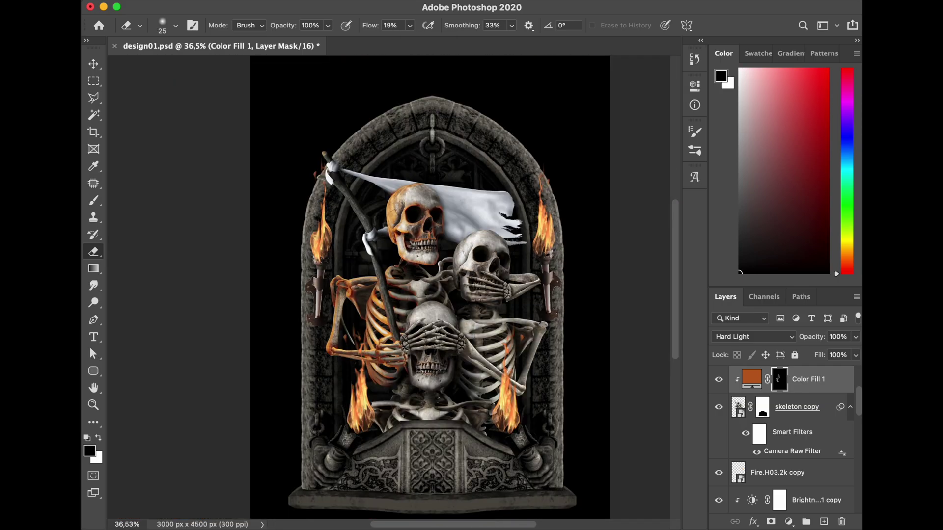
- Undo the most recent mask strokes on the rear skull
{"action": "scroll", "coordinate": [388, 265], "scroll_direction": "up", "scroll_amount": 8}
{"action": "key", "text": "super+z"}
{"action": "key", "text": "super+z"}
{"action": "key", "text": "super+z"}
{"action": "key", "text": "super+z"}
{"action": "key", "text": "super+z"}
{"action": "scroll", "coordinate": [389, 287], "scroll_direction": "up", "scroll_amount": 5}
{"action": "key", "text": "super+z"}
- Try a wider orange stroke with an enlarged eraser
{"action": "key", "text": "]"}
{"action": "key", "text": "]"}
{"action": "key", "text": "]"}
{"action": "mouse_move", "coordinate": [513, 69]}
{"action": "left_mouse_down"}
{"action": "mouse_move", "coordinate": [629, 169]}
{"action": "mouse_move", "coordinate": [566, 76]}
{"action": "left_mouse_up"}
{"action": "key", "text": "super+z"}
- Set the eraser to 100 px at 13% flow and reveal a broad, soft orange glow over the rear skeleton's ribs and sternum
{"action": "key", "text": "shift+1"}
{"action": "key", "text": "shift+3"}
{"action": "scroll", "coordinate": [636, 171], "scroll_direction": "down", "scroll_amount": 7}
{"action": "key", "text": "x"}
{"action": "key", "text": "]"}
{"action": "key", "text": "]"}
{"action": "key", "text": "]"}
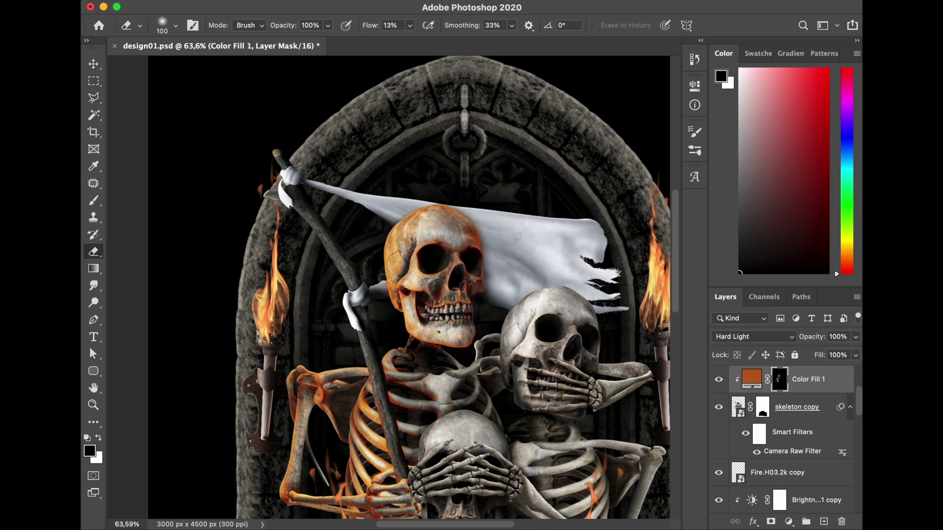
{"action": "scroll", "coordinate": [389, 287], "scroll_direction": "up", "scroll_amount": 2}
{"action": "scroll", "coordinate": [439, 305], "scroll_direction": "down", "scroll_amount": 10}
{"action": "scroll", "coordinate": [388, 287], "scroll_direction": "up", "scroll_amount": 8}
- Hide part of the orange glow along the rear skeleton's ribs on the Color Fill mask with a 70 px eraser
{"action": "key", "text": "x"}
{"action": "key", "text": "["}
{"action": "key", "text": "["}
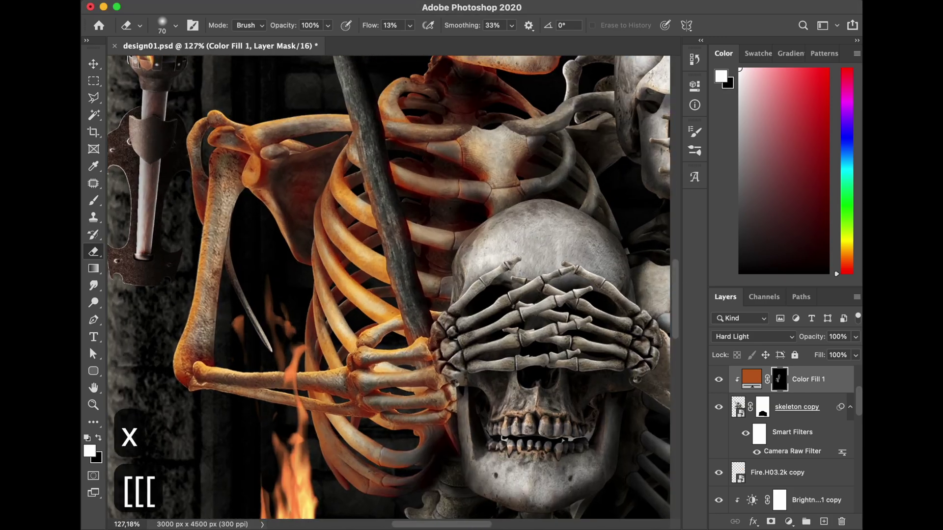
{"action": "left_click_drag", "start_coordinate": [338, 185], "coordinate": [355, 203]}
{"action": "left_click_drag", "start_coordinate": [340, 230], "coordinate": [370, 264]}
{"action": "left_click_drag", "start_coordinate": [317, 262], "coordinate": [374, 311]}
{"action": "left_click_drag", "start_coordinate": [324, 340], "coordinate": [336, 368]}
- Try an orange stroke along the wooden pole with a smaller eraser at 36% flow
{"action": "scroll", "coordinate": [389, 287], "scroll_direction": "down", "scroll_amount": 5}
{"action": "scroll", "coordinate": [389, 287], "scroll_direction": "up", "scroll_amount": 2}
{"action": "key", "text": "x"}
{"action": "key", "text": "["}
{"action": "key", "text": "["}
{"action": "scroll", "coordinate": [324, 182], "scroll_direction": "up", "scroll_amount": 5}
{"action": "key", "text": "shift+3"}
{"action": "key", "text": "shift+6"}
{"action": "left_click_drag", "start_coordinate": [304, 165], "coordinate": [330, 228]}
{"action": "key", "text": "super+z"}
- Reveal orange light along the wooden pole's edge with a 45 px eraser and set the flow to 17%
{"action": "scroll", "coordinate": [373, 255], "scroll_direction": "down", "scroll_amount": 5}
{"action": "key", "text": "]"}
{"action": "key", "text": "]"}
{"action": "key", "text": "]"}
{"action": "key", "text": "]"}
{"action": "left_click_drag", "start_coordinate": [361, 313], "coordinate": [379, 338]}
{"action": "key", "text": "shift+1"}
{"action": "key", "text": "shift+7"}
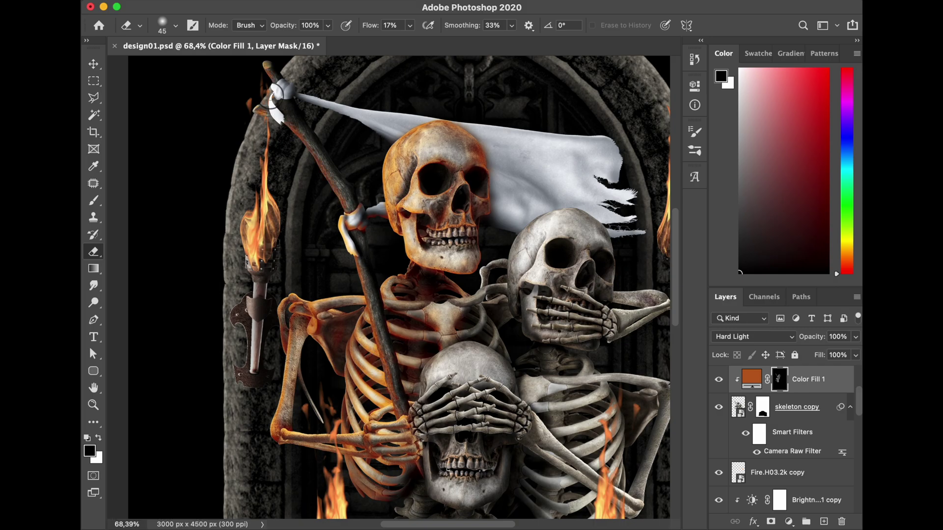
- Add orange light to the pole's upper end, the cloth knots and the flag's narrow corner with a 20 px eraser
{"action": "scroll", "coordinate": [389, 287], "scroll_direction": "up", "scroll_amount": 5}
{"action": "scroll", "coordinate": [394, 156], "scroll_direction": "up", "scroll_amount": 5}
{"action": "key", "text": "["}
{"action": "key", "text": "["}
{"action": "key", "text": "["}
{"action": "key", "text": "["}
{"action": "key", "text": "["}
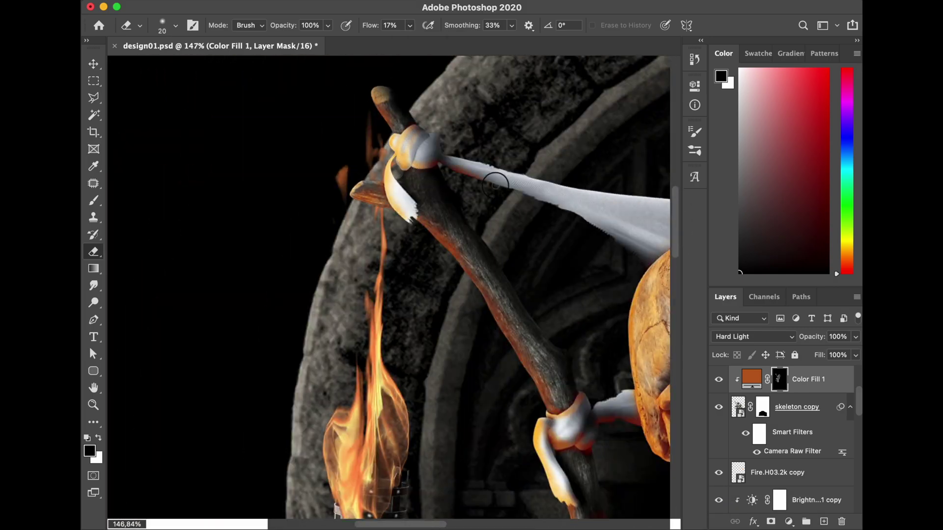
- Try a small orange touch-up on the rear skull
{"action": "scroll", "coordinate": [494, 188], "scroll_direction": "down", "scroll_amount": 10}
{"action": "scroll", "coordinate": [392, 324], "scroll_direction": "up", "scroll_amount": 10}
{"action": "scroll", "coordinate": [499, 309], "scroll_direction": "right", "scroll_amount": 5}
{"action": "left_click", "coordinate": [345, 244]}
{"action": "scroll", "coordinate": [392, 285], "scroll_direction": "down", "scroll_amount": 5}
{"action": "scroll", "coordinate": [521, 340], "scroll_direction": "up", "scroll_amount": 10}
{"action": "key", "text": "super+z"}
- Outline the rear skull's teeth in orange with a 6 px eraser at 45% flow
{"action": "key", "text": "bracketleft"}
{"action": "key", "text": "bracketleft"}
{"action": "left_click_drag", "start_coordinate": [430, 170], "coordinate": [430, 187]}
{"action": "left_click", "coordinate": [410, 26]}
{"action": "left_click_drag", "start_coordinate": [412, 43], "coordinate": [398, 45]}
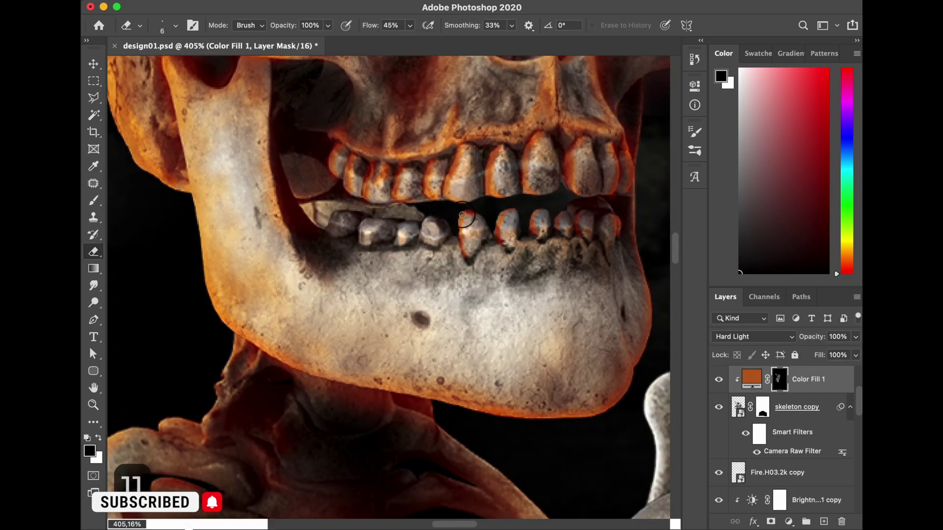
- Add orange light below the rear skull's lower teeth and soften it across the jaw with an enlarged eraser
{"action": "key", "text": "bracketright"}
{"action": "key", "text": "bracketright"}
{"action": "key", "text": "bracketright"}
{"action": "key", "text": "bracketright"}
{"action": "key", "text": "bracketright"}
{"action": "key", "text": "bracketright"}
{"action": "key", "text": "bracketright"}
{"action": "mouse_move", "coordinate": [315, 246]}
{"action": "left_mouse_down"}
{"action": "mouse_move", "coordinate": [415, 265]}
{"action": "mouse_move", "coordinate": [515, 265]}
{"action": "left_mouse_up"}
{"action": "key", "text": "x"}
{"action": "key", "text": "bracketright"}
{"action": "mouse_move", "coordinate": [314, 299]}
{"action": "left_mouse_down"}
{"action": "mouse_move", "coordinate": [396, 307]}
{"action": "mouse_move", "coordinate": [496, 290]}
{"action": "left_mouse_up"}
- Reveal a soft orange glow over the pole-facing side of the front skull and its covering hand at 18% flow
{"action": "scroll", "coordinate": [388, 287], "scroll_direction": "down", "scroll_amount": 5}
{"action": "scroll", "coordinate": [389, 287], "scroll_direction": "down", "scroll_amount": 10}
{"action": "left_click_drag", "start_coordinate": [459, 524], "coordinate": [496, 523]}
{"action": "scroll", "coordinate": [389, 287], "scroll_direction": "up", "scroll_amount": 5}
{"action": "left_click_drag", "start_coordinate": [676, 338], "coordinate": [678, 360]}
{"action": "scroll", "coordinate": [432, 275], "scroll_direction": "up", "scroll_amount": 3}
{"action": "key", "text": "x"}
{"action": "left_click", "coordinate": [409, 25]}
{"action": "key", "text": "bracketright"}
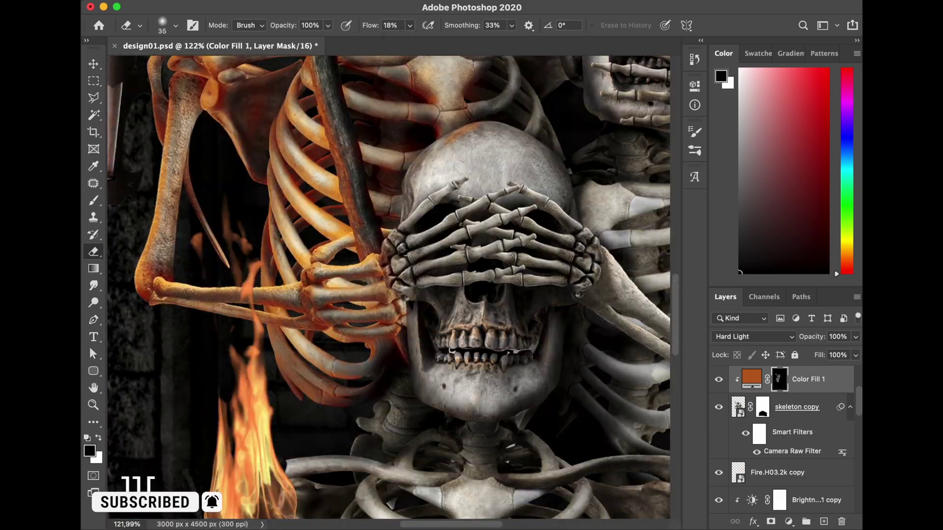
{"action": "scroll", "coordinate": [451, 346], "scroll_direction": "down", "scroll_amount": 3}
- Try softening the front skull's orange glow with a 60 px eraser
{"action": "key", "text": "x"}
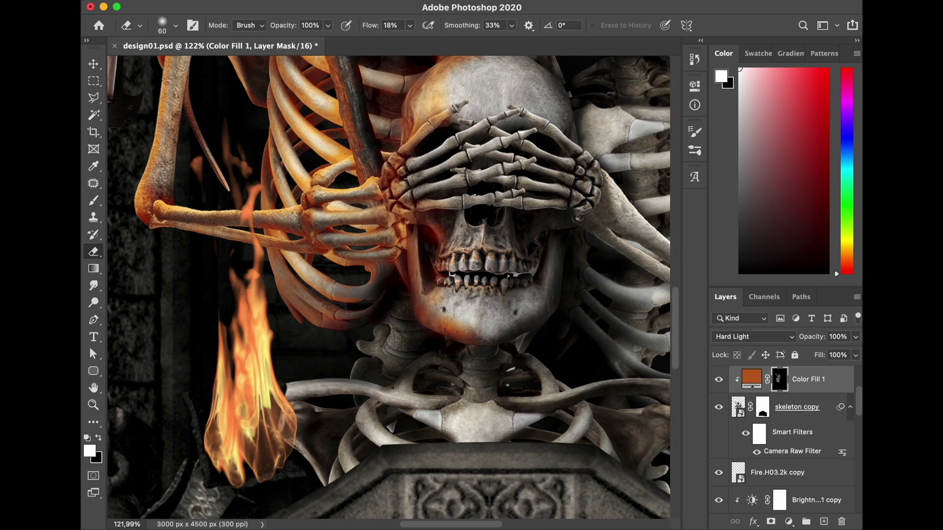
{"action": "scroll", "coordinate": [406, 336], "scroll_direction": "down", "scroll_amount": 8}
{"action": "scroll", "coordinate": [388, 288], "scroll_direction": "up", "scroll_amount": 8}
{"action": "left_click_drag", "start_coordinate": [675, 268], "coordinate": [683, 311]}
{"action": "scroll", "coordinate": [388, 295], "scroll_direction": "up", "scroll_amount": 3}
{"action": "key", "text": "super+z"}
- Hide the orange tint on the topmost finger of the hand nearest the pole with a 20 px eraser
{"action": "key", "text": "bracketleft"}
{"action": "key", "text": "bracketleft"}
{"action": "key", "text": "bracketleft"}
{"action": "key", "text": "bracketleft"}
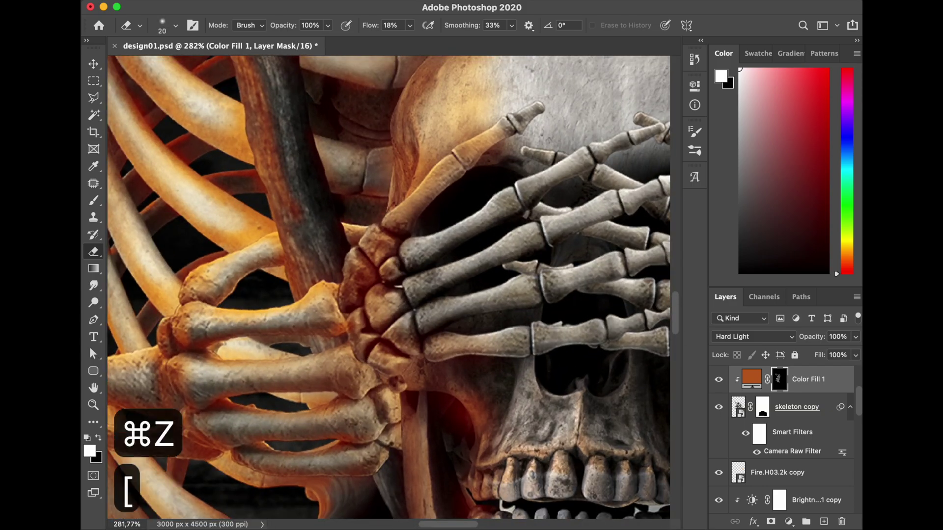
{"action": "left_click_drag", "start_coordinate": [396, 210], "coordinate": [450, 157]}
{"action": "left_click_drag", "start_coordinate": [461, 144], "coordinate": [493, 129]}
- Reveal orange light on the wrist and finger-base bones of the hand nearest the pole with a smaller eraser
{"action": "key", "text": "x"}
{"action": "scroll", "coordinate": [382, 344], "scroll_direction": "up", "scroll_amount": 3}
{"action": "key", "text": "bracketleft"}
{"action": "key", "text": "bracketleft"}
{"action": "left_click_drag", "start_coordinate": [358, 174], "coordinate": [358, 206]}
{"action": "left_click_drag", "start_coordinate": [383, 211], "coordinate": [412, 235]}
- Trace thin orange rims along the same hand's upper finger bones with a 6 px eraser at 21% flow
{"action": "scroll", "coordinate": [365, 270], "scroll_direction": "up", "scroll_amount": 5}
{"action": "mouse_move", "coordinate": [675, 312]}
{"action": "left_mouse_down"}
{"action": "mouse_move", "coordinate": [676, 333]}
{"action": "mouse_move", "coordinate": [675, 306]}
{"action": "left_mouse_up"}
{"action": "key", "text": "x"}
{"action": "key", "text": "bracketleft"}
{"action": "key", "text": "bracketleft"}
{"action": "key", "text": "x"}
{"action": "left_click_drag", "start_coordinate": [491, 217], "coordinate": [499, 227]}
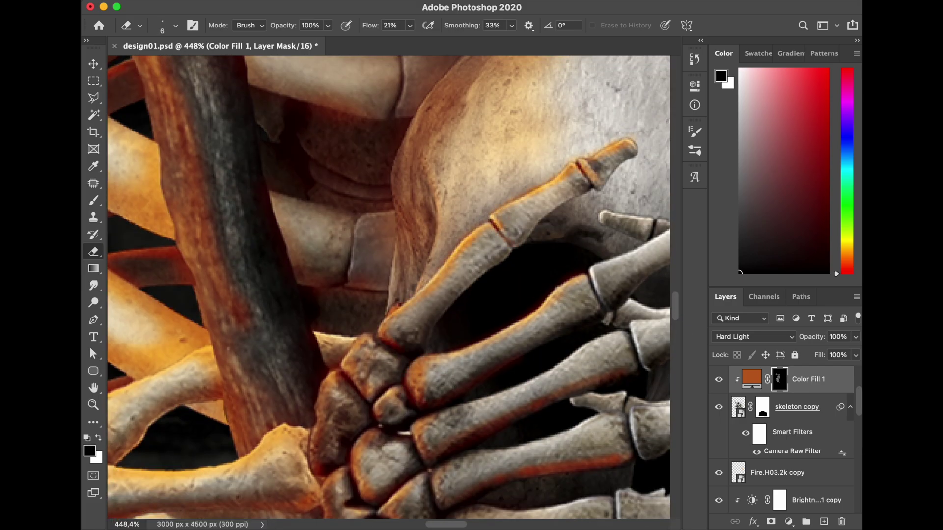
- Extend the orange rims over the hand's middle fingers and fingertips with an 8 px eraser
{"action": "scroll", "coordinate": [388, 287], "scroll_direction": "right", "scroll_amount": 6}
{"action": "left_click_drag", "start_coordinate": [311, 273], "coordinate": [324, 305]}
{"action": "left_click_drag", "start_coordinate": [314, 268], "coordinate": [423, 213]}
{"action": "left_click_drag", "start_coordinate": [321, 219], "coordinate": [331, 213]}
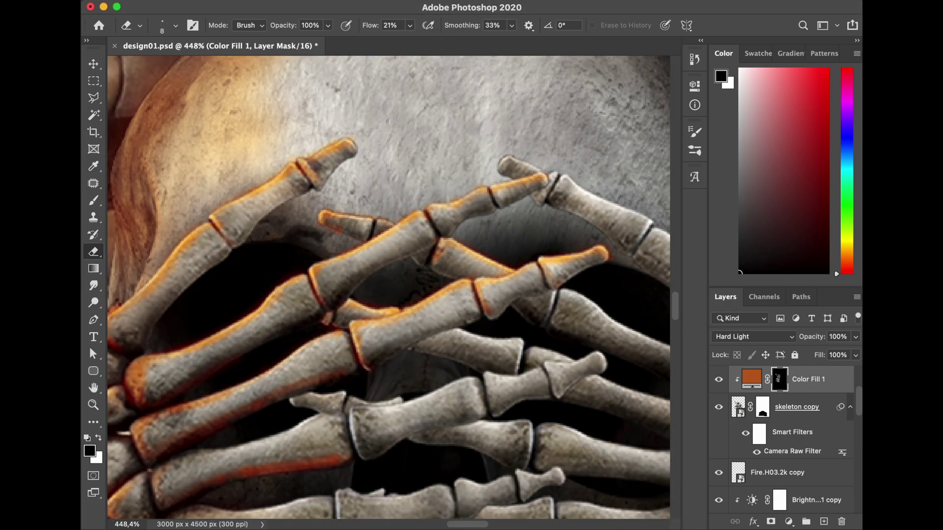
- Trace orange rims along the lower fingers covering the front skull's eyes
{"action": "left_click_drag", "start_coordinate": [453, 331], "coordinate": [522, 339]}
{"action": "left_click_drag", "start_coordinate": [521, 340], "coordinate": [517, 370]}
{"action": "scroll", "coordinate": [388, 288], "scroll_direction": "down", "scroll_amount": 4}
{"action": "key", "text": "shift+super+z"}
{"action": "scroll", "coordinate": [388, 287], "scroll_direction": "down", "scroll_amount": 2}
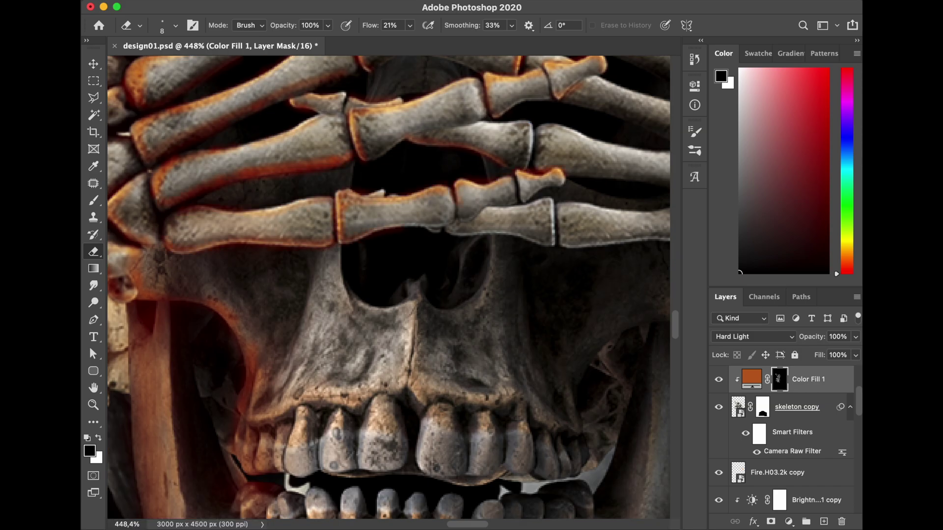
- Outline the overlapping fingers of the front skeleton's other hand with thin orange rims
{"action": "scroll", "coordinate": [388, 287], "scroll_direction": "right", "scroll_amount": 5}
{"action": "left_click_drag", "start_coordinate": [340, 246], "coordinate": [499, 241]}
{"action": "left_click_drag", "start_coordinate": [341, 206], "coordinate": [467, 204]}
{"action": "scroll", "coordinate": [389, 287], "scroll_direction": "up", "scroll_amount": 3}
{"action": "left_click_drag", "start_coordinate": [341, 154], "coordinate": [517, 221]}
{"action": "left_click_drag", "start_coordinate": [373, 242], "coordinate": [466, 269]}
{"action": "left_click_drag", "start_coordinate": [324, 290], "coordinate": [426, 311]}
{"action": "scroll", "coordinate": [334, 203], "scroll_direction": "down", "scroll_amount": 2}
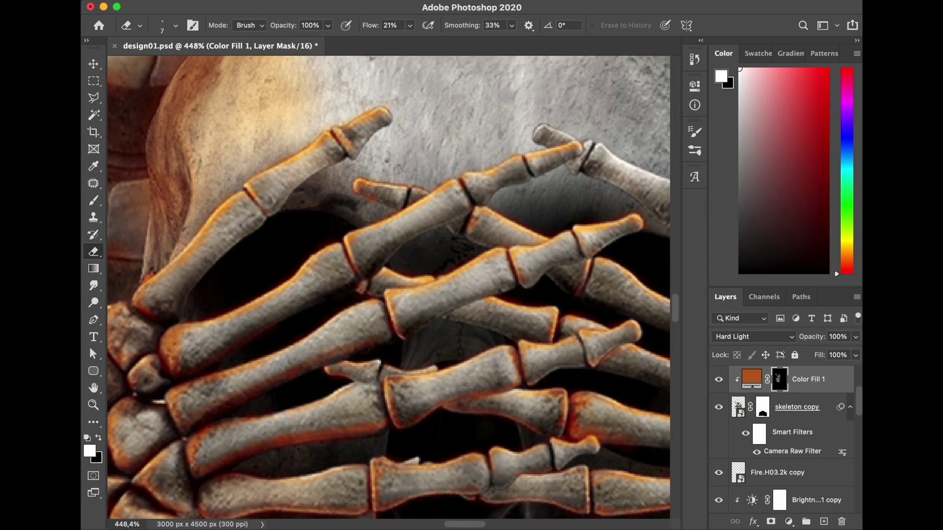
- Blend orange light over the wrist bones, cheek and nasal edge of the front skull with a 35 px eraser at 16% flow
{"action": "scroll", "coordinate": [389, 287], "scroll_direction": "up", "scroll_amount": 1}
{"action": "scroll", "coordinate": [388, 287], "scroll_direction": "left", "scroll_amount": 3}
{"action": "key", "text": "x"}
{"action": "key", "text": "x"}
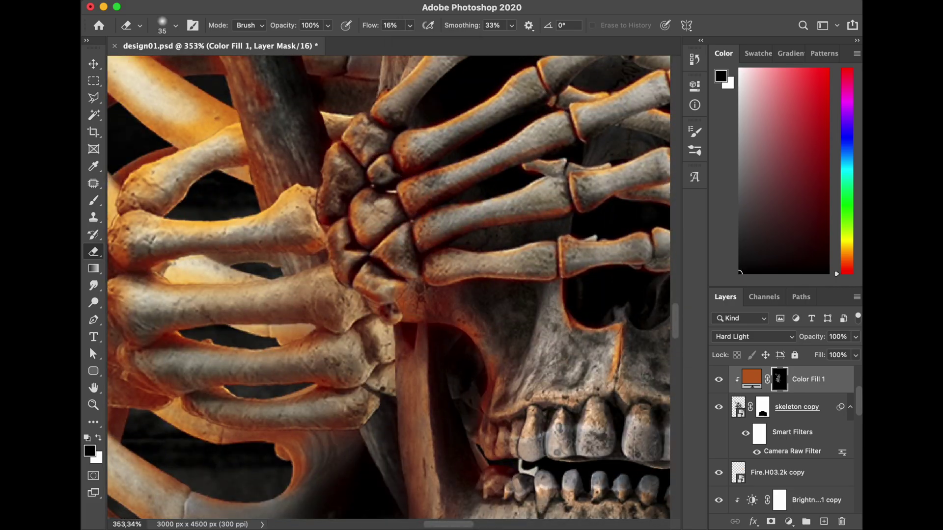
{"action": "scroll", "coordinate": [434, 242], "scroll_direction": "right", "scroll_amount": 3}
{"action": "key", "text": "x"}
{"action": "key", "text": "x"}
- Refine the orange light around the front skull's nose and cheekbone, finishing with a 30 px eraser at 10% flow
{"action": "scroll", "coordinate": [358, 323], "scroll_direction": "up", "scroll_amount": 3}
{"action": "key", "text": "["}
{"action": "key", "text": "["}
{"action": "key", "text": "["}
{"action": "key", "text": "["}
{"action": "key", "text": "["}
{"action": "key", "text": "["}
{"action": "key", "text": "x"}
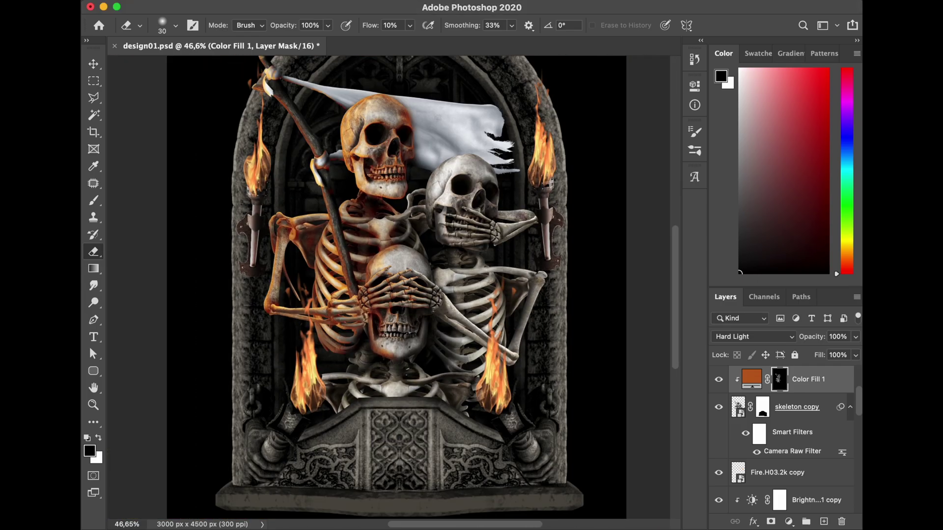
- Undo the last mask stroke and outline the front skull's upper teeth in orange with a 6 px eraser at 28% flow
{"action": "key", "text": "["}
{"action": "key", "text": "["}
{"action": "key", "text": "["}
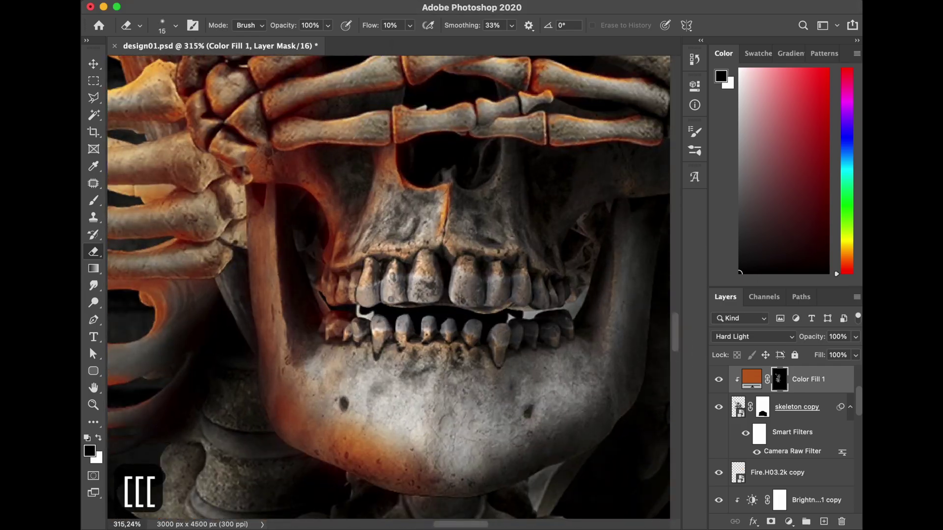
{"action": "key", "text": "super+z"}
{"action": "key", "text": "["}
{"action": "key", "text": "["}
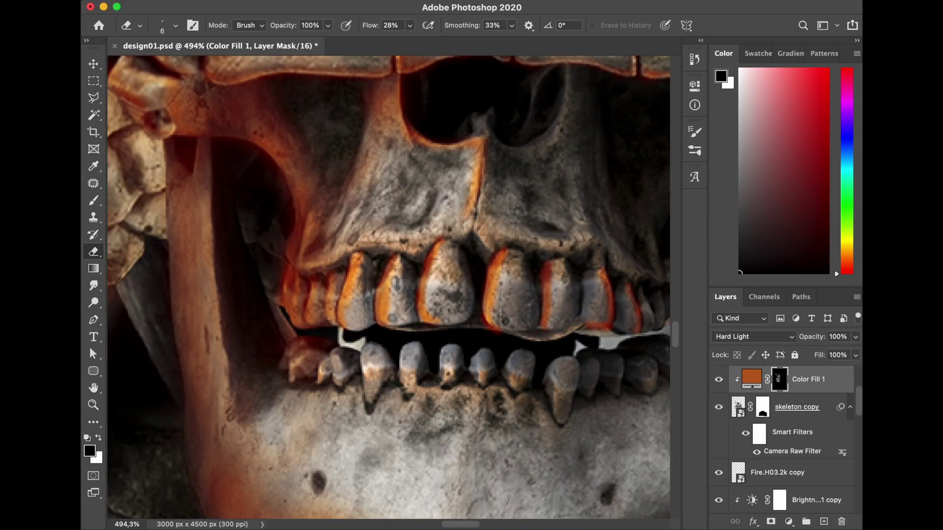
- Add orange light along the front skull's upper gum line and soften it with a 50 px eraser
{"action": "key", "text": "["}
{"action": "key", "text": "["}
{"action": "key", "text": "["}
{"action": "key", "text": "["}
{"action": "key", "text": "["}
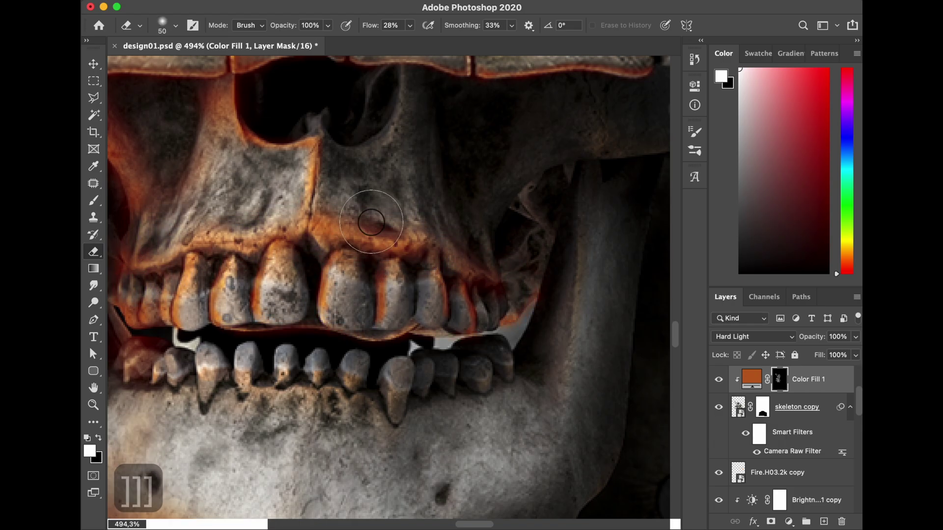
- Outline the front skull's lower teeth in orange with a 7 px eraser
{"action": "key", "text": "x"}
{"action": "key", "text": "["}
{"action": "key", "text": "["}
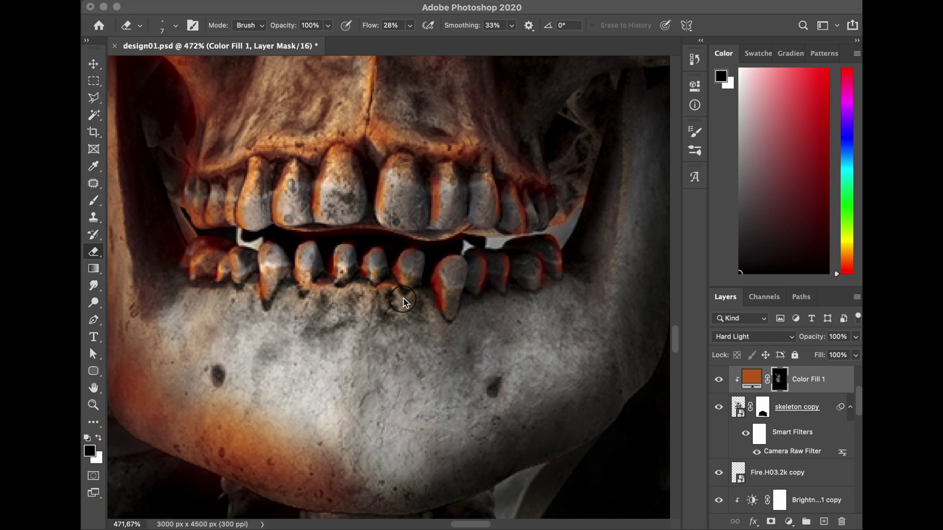
- Spread a faint orange glow around the front skull's cranium and jaw with a 50 px eraser at 8% flow
{"action": "key", "text": "]"}
{"action": "key", "text": "]"}
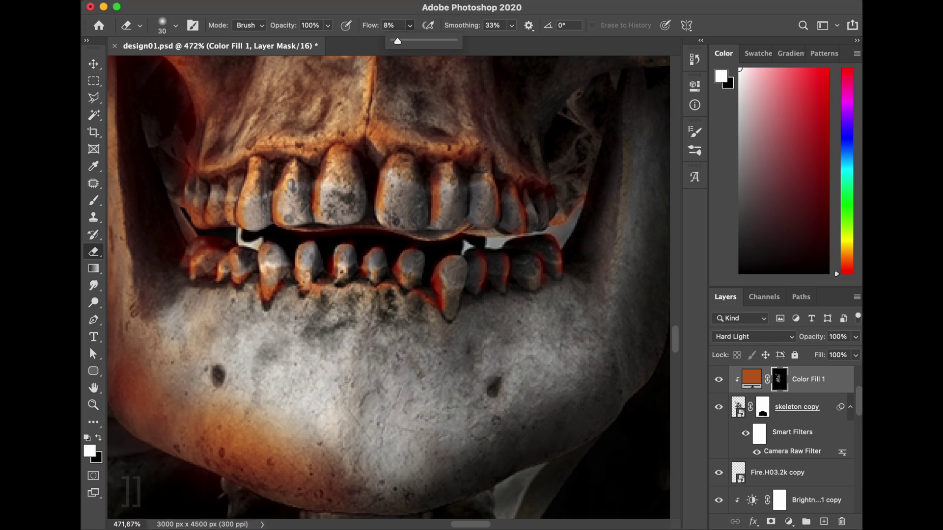
{"action": "key", "text": "x"}
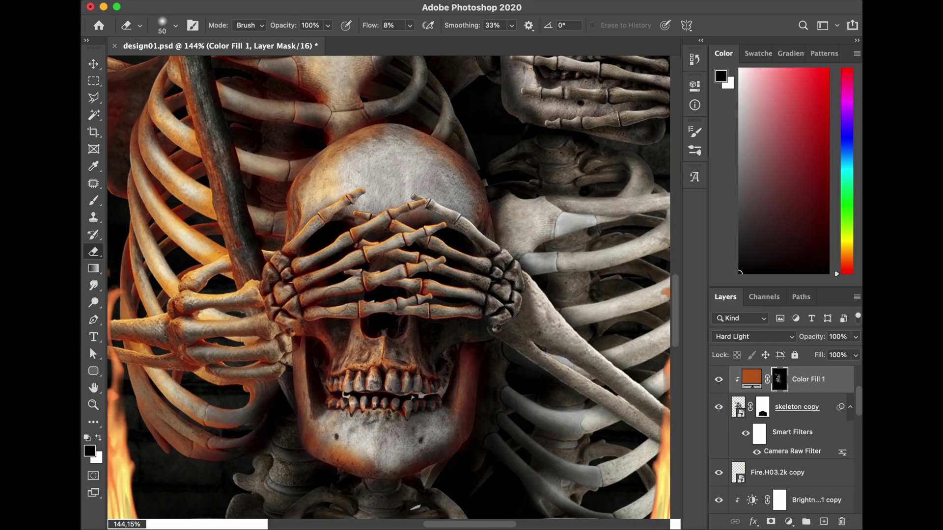
- Outline the hand bones over the front skull's eyes in orange with a 7 px eraser and light the adjoining forearm at 45 px, 22% flow
{"action": "key", "text": "x"}
{"action": "key", "text": "]"}
{"action": "key", "text": "]"}
{"action": "key", "text": "]"}
{"action": "key", "text": "]"}
{"action": "key", "text": "e"}
{"action": "key", "text": "]"}
{"action": "key", "text": "]"}
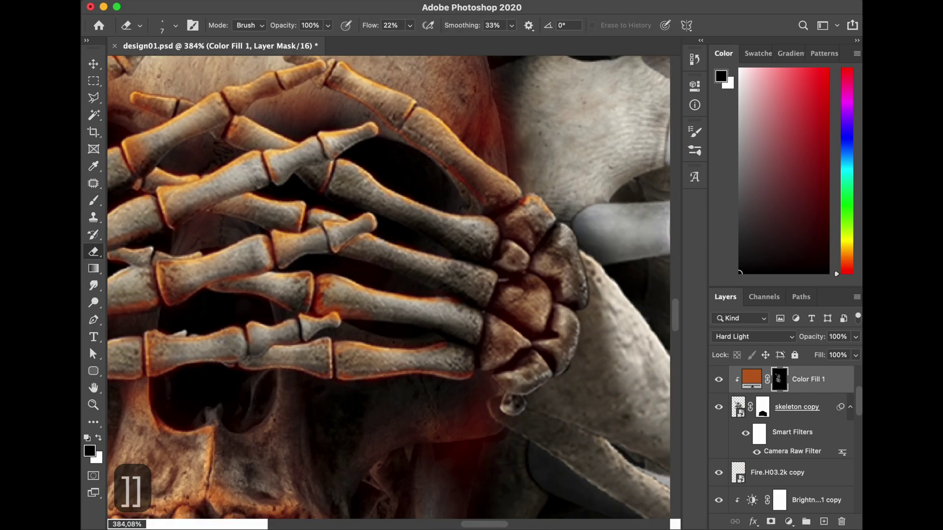
{"action": "key", "text": "super+z"}
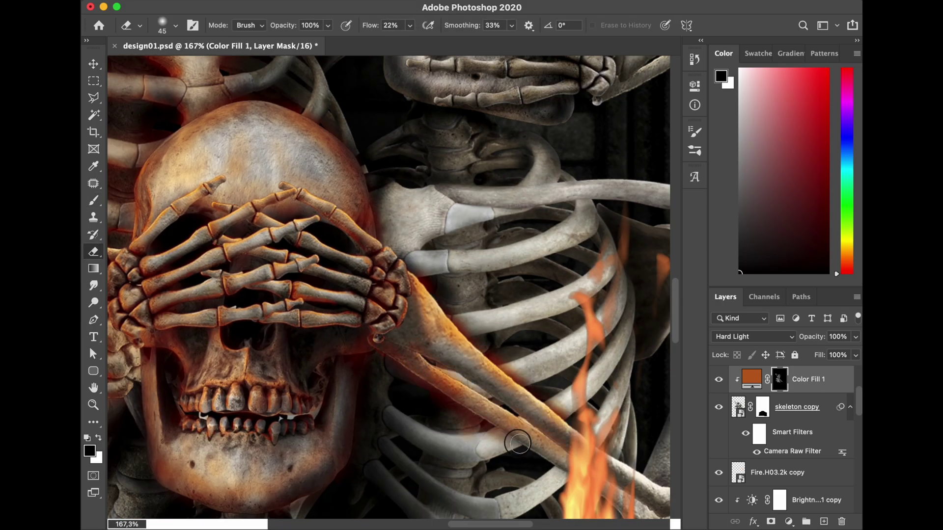
- Soften the orange on the front skull's finger bones with a 15 px eraser at 5% flow and light the standing skeleton's collarbones at 18%
{"action": "key", "text": "["}
{"action": "key", "text": "["}
{"action": "key", "text": "["}
{"action": "key", "text": "["}
{"action": "key", "text": "["}
{"action": "key", "text": "["}
{"action": "key", "text": "["}
{"action": "key", "text": "["}
{"action": "key", "text": "]"}
{"action": "key", "text": "]"}
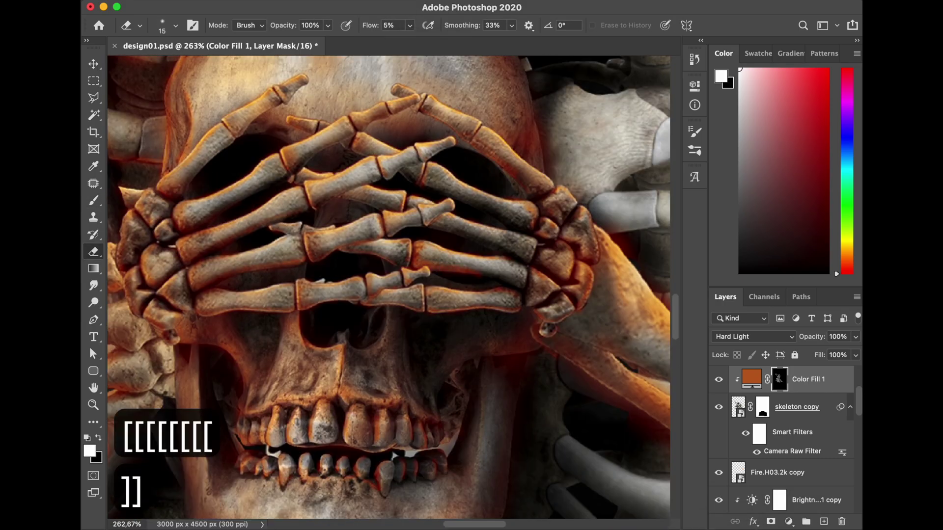
{"action": "key", "text": "["}
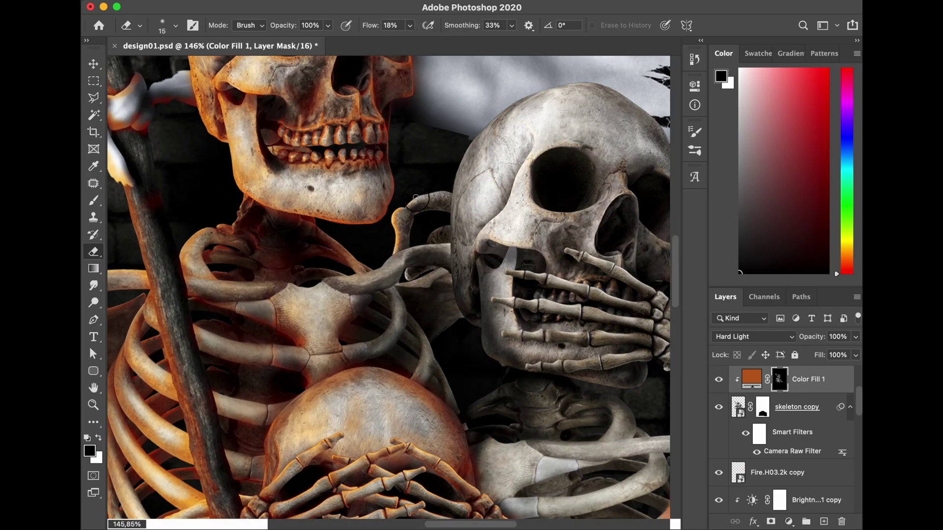
- Undo the last stroke, then light the bottom skeleton's left collarbone and shoulder in orange and trim the glow with a 25 px eraser at 18% flow
{"action": "key", "text": "super+z"}
{"action": "key", "text": "x"}
{"action": "key", "text": "x"}
{"action": "scroll", "coordinate": [388, 287], "scroll_direction": "down", "scroll_amount": 10}
{"action": "key", "text": "bracketright"}
{"action": "key", "text": "bracketright"}
{"action": "key", "text": "bracketright"}
{"action": "key", "text": "bracketright"}
{"action": "key", "text": "bracketright"}
{"action": "key", "text": "bracketright"}
{"action": "key", "text": "bracketright"}
{"action": "key", "text": "bracketright"}
{"action": "key", "text": "bracketright"}
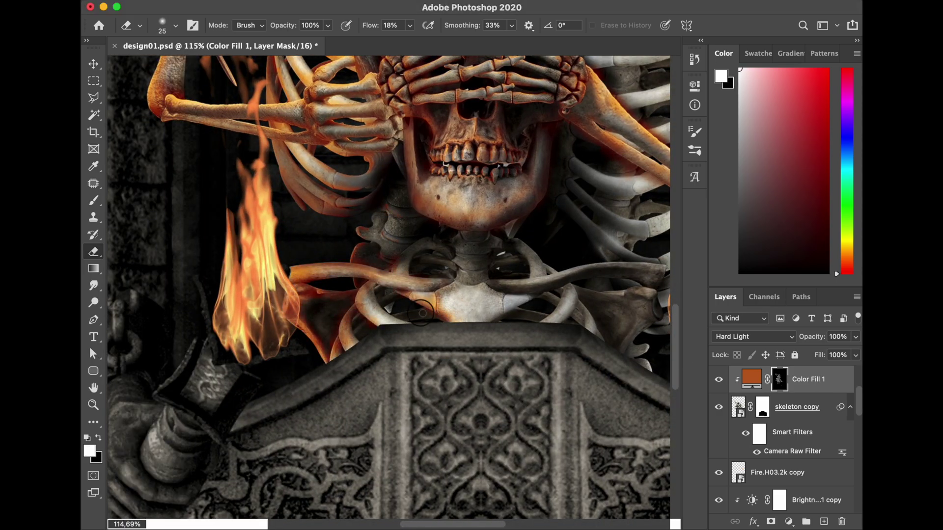
- Extend the orange light across the bottom skeleton's chest and the right skeleton's lower ribs with a 45 px eraser at 26% flow
{"action": "scroll", "coordinate": [404, 259], "scroll_direction": "down", "scroll_amount": 1}
{"action": "key", "text": "bracketright"}
{"action": "key", "text": "bracketright"}
{"action": "key", "text": "bracketright"}
{"action": "key", "text": "x"}
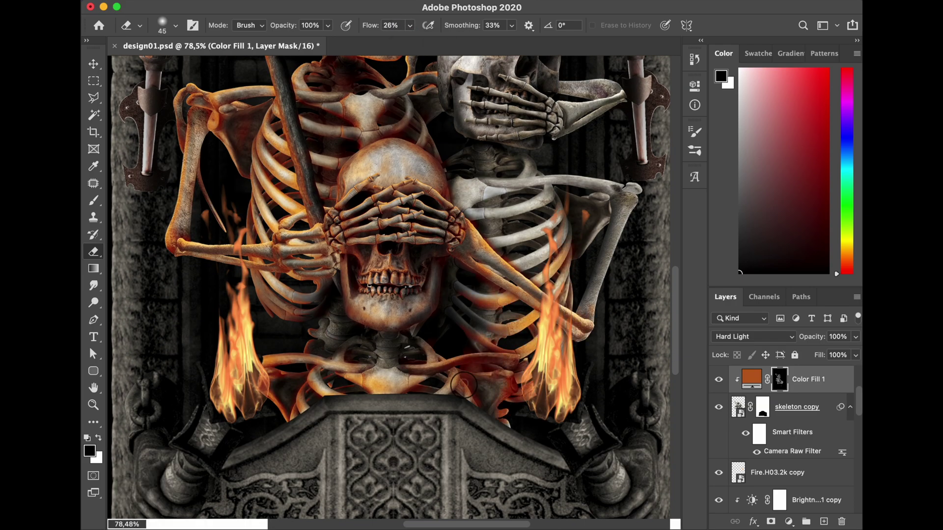
- Spread orange light over the right skeleton's skull, arms and upper ribs with an 80 px eraser at 26% flow, and refine it with smaller sizes
{"action": "scroll", "coordinate": [633, 188], "scroll_direction": "up", "scroll_amount": 4}
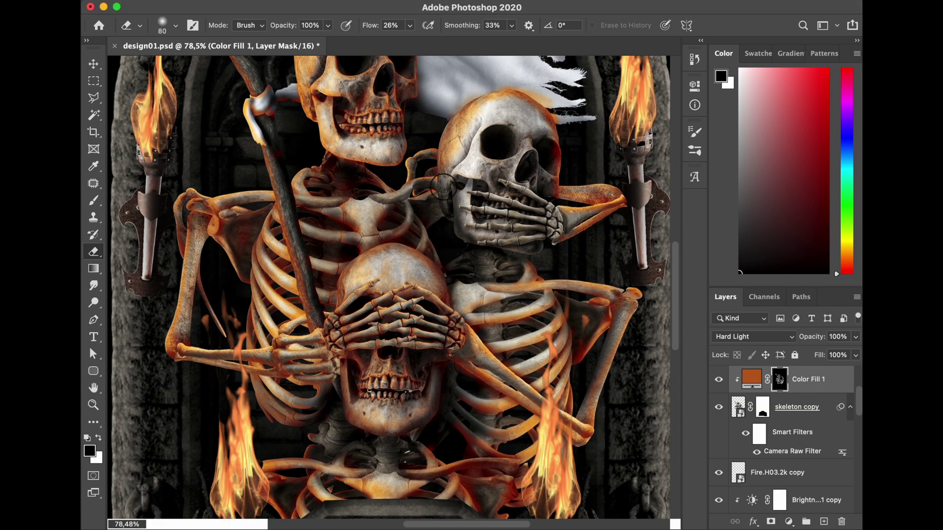
{"action": "scroll", "coordinate": [477, 358], "scroll_direction": "down", "scroll_amount": 6}
{"action": "key", "text": "x"}
{"action": "key", "text": "bracketleft"}
{"action": "key", "text": "bracketleft"}
{"action": "key", "text": "bracketleft"}
{"action": "key", "text": "x"}
{"action": "key", "text": "bracketleft"}
{"action": "key", "text": "bracketleft"}
{"action": "key", "text": "bracketleft"}
{"action": "key", "text": "bracketleft"}
{"action": "key", "text": "bracketleft"}
{"action": "key", "text": "bracketleft"}
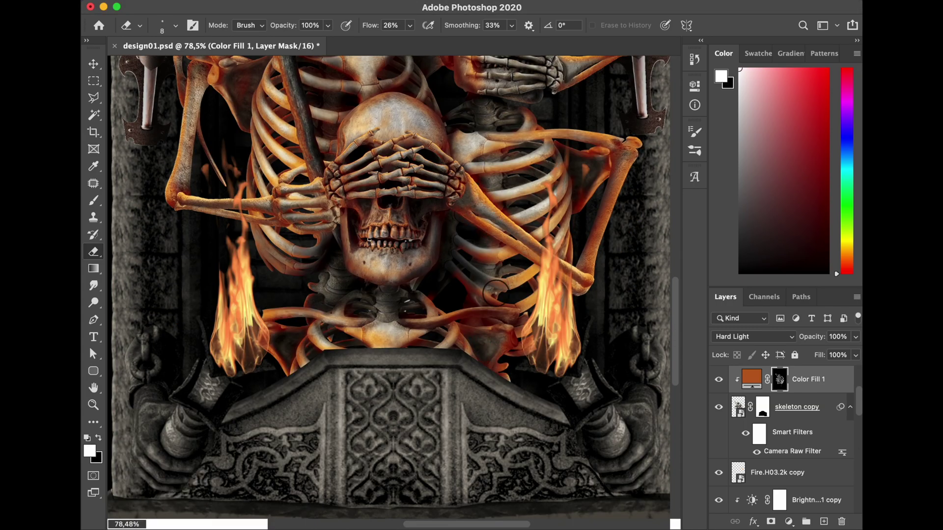
- Refine the orange edges around the bottom skeleton's right shoulder with an 8 px eraser at 64% flow and undo the last two strokes
{"action": "scroll", "coordinate": [678, 349], "scroll_direction": "down", "scroll_amount": 7}
{"action": "scroll", "coordinate": [677, 349], "scroll_direction": "right", "scroll_amount": 5}
{"action": "scroll", "coordinate": [533, 278], "scroll_direction": "up", "scroll_amount": 6}
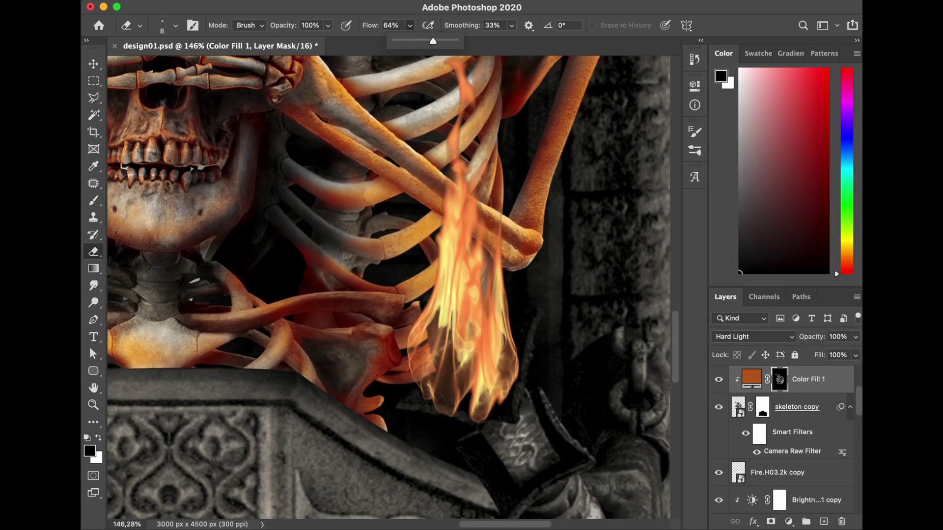
{"action": "scroll", "coordinate": [445, 219], "scroll_direction": "up", "scroll_amount": 4}
{"action": "key", "text": "bracketright"}
{"action": "key", "text": "bracketright"}
{"action": "key", "text": "bracketright"}
{"action": "key", "text": "super+z"}
{"action": "key", "text": "super+z"}
{"action": "scroll", "coordinate": [442, 304], "scroll_direction": "down", "scroll_amount": 7}
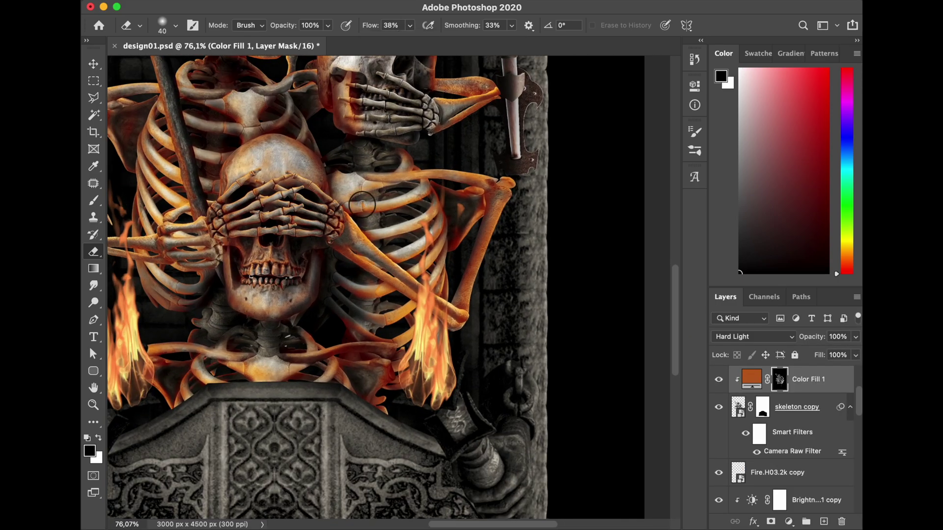
- Blend the orange glow across the right skeleton's chest and ribs using larger eraser sizes and a lower flow
{"action": "scroll", "coordinate": [442, 275], "scroll_direction": "up", "scroll_amount": 4}
{"action": "key", "text": "x"}
{"action": "key", "text": "bracketright"}
{"action": "key", "text": "bracketright"}
{"action": "key", "text": "bracketright"}
{"action": "key", "text": "bracketright"}
{"action": "key", "text": "bracketright"}
{"action": "key", "text": "bracketright"}
{"action": "left_click", "coordinate": [409, 25]}
{"action": "mouse_move", "coordinate": [428, 40]}
{"action": "left_mouse_down"}
{"action": "mouse_move", "coordinate": [400, 39]}
{"action": "mouse_move", "coordinate": [409, 41]}
{"action": "left_mouse_up"}
{"action": "scroll", "coordinate": [391, 283], "scroll_direction": "down", "scroll_amount": 6}
{"action": "key", "text": "x"}
{"action": "key", "text": "bracketright"}
{"action": "key", "text": "bracketright"}
{"action": "key", "text": "bracketright"}
{"action": "key", "text": "bracketright"}
{"action": "key", "text": "bracketright"}
{"action": "key", "text": "bracketright"}
{"action": "key", "text": "bracketright"}
- Build up the orange glow around the right skull's cranium with an enlarged eraser and adjusted flow
{"action": "left_click", "coordinate": [409, 25]}
{"action": "scroll", "coordinate": [189, 166], "scroll_direction": "up", "scroll_amount": 4}
{"action": "key", "text": "x"}
{"action": "left_click", "coordinate": [409, 26]}
{"action": "scroll", "coordinate": [471, 307], "scroll_direction": "up", "scroll_amount": 8}
{"action": "key", "text": "x"}
{"action": "key", "text": "bracketright"}
{"action": "key", "text": "bracketright"}
{"action": "key", "text": "bracketright"}
{"action": "key", "text": "bracketright"}
- Paint orange light along the finger bones covering the right skull's mouth with a reduced eraser size
{"action": "scroll", "coordinate": [496, 211], "scroll_direction": "up", "scroll_amount": 3}
{"action": "key", "text": "bracketleft"}
{"action": "key", "text": "bracketleft"}
{"action": "key", "text": "bracketleft"}
{"action": "left_click_drag", "start_coordinate": [349, 237], "coordinate": [364, 244]}
{"action": "left_click_drag", "start_coordinate": [326, 274], "coordinate": [382, 288]}
{"action": "left_click_drag", "start_coordinate": [310, 309], "coordinate": [370, 318]}
{"action": "key", "text": "x"}
{"action": "key", "text": "x"}
{"action": "key", "text": "x"}
{"action": "left_click_drag", "start_coordinate": [275, 366], "coordinate": [307, 388]}
- Add finer orange edges to the right skull's facial bones and hand with a small eraser
{"action": "key", "text": "bracketleft"}
{"action": "key", "text": "bracketleft"}
{"action": "key", "text": "bracketleft"}
{"action": "key", "text": "bracketleft"}
{"action": "key", "text": "bracketleft"}
{"action": "key", "text": "x"}
{"action": "key", "text": "bracketright"}
{"action": "key", "text": "bracketright"}
{"action": "left_click_drag", "start_coordinate": [477, 124], "coordinate": [508, 152]}
{"action": "left_click_drag", "start_coordinate": [457, 199], "coordinate": [491, 226]}
{"action": "key", "text": "x"}
{"action": "key", "text": "bracketright"}
{"action": "left_click_drag", "start_coordinate": [501, 151], "coordinate": [503, 176]}
{"action": "scroll", "coordinate": [392, 292], "scroll_direction": "down", "scroll_amount": 6}
{"action": "scroll", "coordinate": [324, 233], "scroll_direction": "up", "scroll_amount": 6}
- Outline the right skull's temple ridge and left eye socket in orange and soften the light with a 40 px eraser at 13% flow
{"action": "key", "text": "x"}
{"action": "mouse_move", "coordinate": [383, 125]}
{"action": "left_mouse_down"}
{"action": "mouse_move", "coordinate": [347, 227]}
{"action": "mouse_move", "coordinate": [295, 303]}
{"action": "left_mouse_up"}
{"action": "left_click_drag", "start_coordinate": [431, 144], "coordinate": [393, 243]}
{"action": "key", "text": "x"}
{"action": "key", "text": "bracketright"}
{"action": "key", "text": "bracketright"}
{"action": "key", "text": "bracketright"}
{"action": "key", "text": "shift+1"}
{"action": "key", "text": "shift+3"}
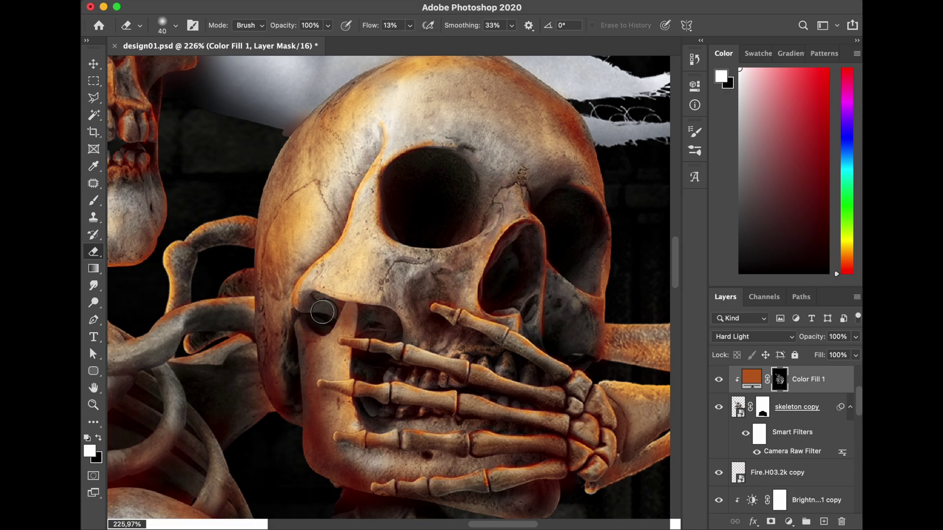
- Outline the right skull's cranium, back and jaw in orange with a smaller eraser at 53% flow, and undo the cheekbone stroke
{"action": "key", "text": "x"}
{"action": "key", "text": "bracketleft"}
{"action": "key", "text": "bracketleft"}
{"action": "key", "text": "bracketleft"}
{"action": "key", "text": "shift+5"}
{"action": "key", "text": "shift+3"}
{"action": "left_click_drag", "start_coordinate": [356, 77], "coordinate": [314, 112]}
{"action": "left_click_drag", "start_coordinate": [255, 275], "coordinate": [301, 426]}
{"action": "left_click_drag", "start_coordinate": [273, 411], "coordinate": [224, 449]}
{"action": "left_click_drag", "start_coordinate": [297, 318], "coordinate": [316, 475]}
{"action": "left_click_drag", "start_coordinate": [314, 289], "coordinate": [363, 309]}
{"action": "key", "text": "super+z"}
- Soften the right skull's glow with a larger eraser at 10% flow and save the document
{"action": "key", "text": "bracketright"}
{"action": "key", "text": "bracketright"}
{"action": "key", "text": "shift+1"}
{"action": "key", "text": "x"}
{"action": "scroll", "coordinate": [389, 287], "scroll_direction": "down", "scroll_amount": 10}
{"action": "key", "text": "super+s"}
- Change the Color Fill 1 glow from bright orange to a more muted brownish orange
{"action": "double_click", "coordinate": [752, 379]}
{"action": "scroll", "coordinate": [388, 287], "scroll_direction": "up", "scroll_amount": 4}
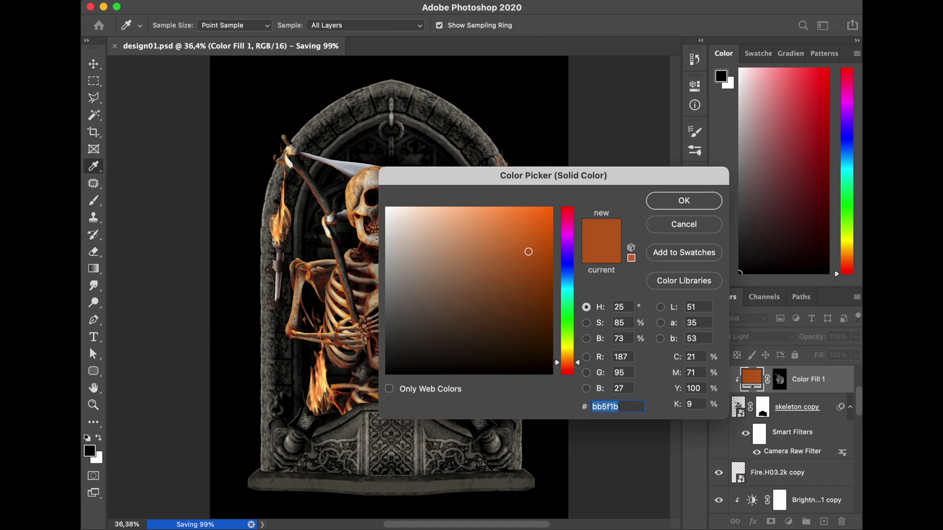
{"action": "left_click_drag", "start_coordinate": [558, 175], "coordinate": [679, 140]}
{"action": "left_click", "coordinate": [644, 209]}
{"action": "left_click", "coordinate": [804, 166]}
{"action": "double_click", "coordinate": [752, 379]}
{"action": "left_click_drag", "start_coordinate": [631, 221], "coordinate": [619, 243]}
{"action": "left_click", "coordinate": [804, 166]}
- Move the duplicated color fill below the fire layer, clip it to the right wall torch and invert its mask to black
{"action": "scroll", "coordinate": [388, 287], "scroll_direction": "down", "scroll_amount": 1}
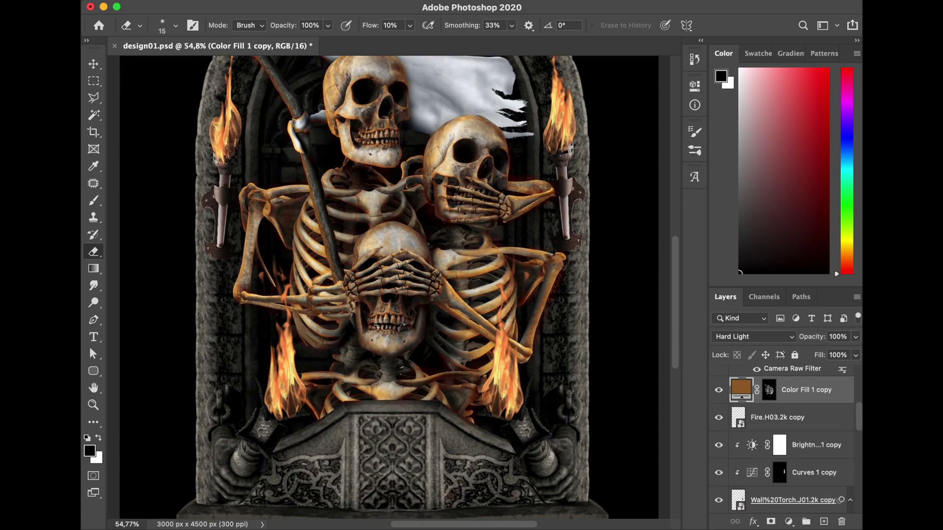
{"action": "key", "text": "super+bracketleft"}
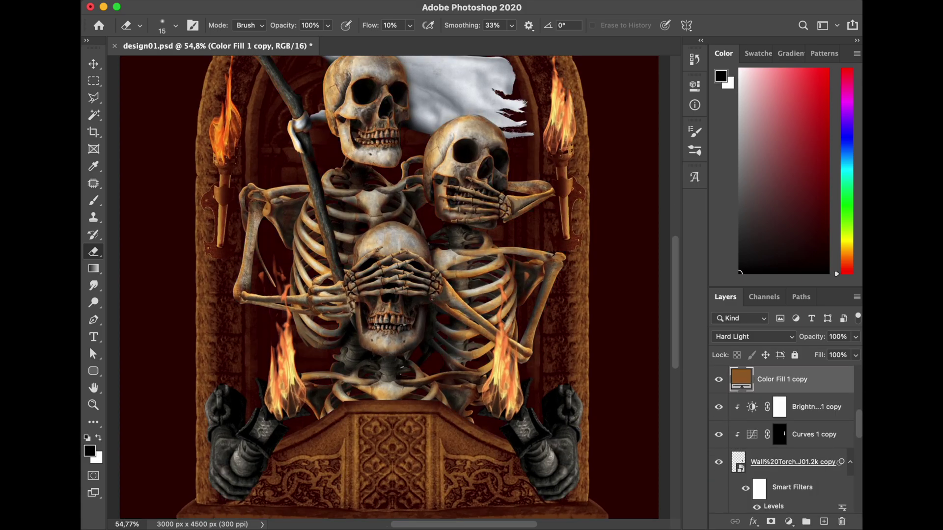
{"action": "key", "text": "super+i"}
- Paint orange light onto the right wall torch's cup and handle with a 25 px eraser at 18% flow
{"action": "scroll", "coordinate": [569, 67], "scroll_direction": "up", "scroll_amount": 6}
{"action": "key", "text": "x"}
{"action": "key", "text": "bracketright"}
{"action": "key", "text": "bracketright"}
{"action": "left_click_drag", "start_coordinate": [574, 226], "coordinate": [566, 240]}
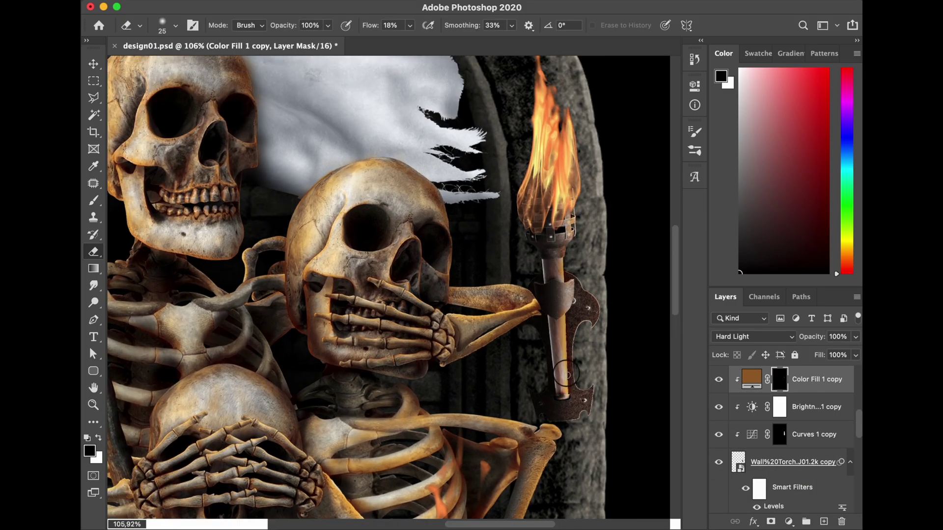
- Undo the latest orange-light strokes on the right wall torch's Color Fill 1 copy mask
{"action": "key", "text": "super+z"}
{"action": "key", "text": "super+z"}
{"action": "key", "text": "super+z"}
{"action": "key", "text": "super+z"}
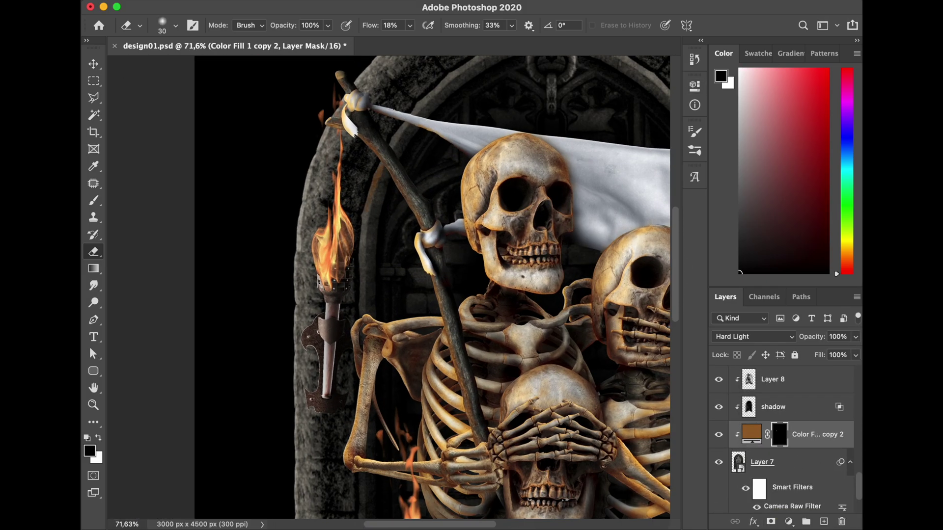
- Undo the recent mask strokes made with the soft 30 px eraser on the stone arch's orange color fill
{"action": "key", "text": "super+z"}
{"action": "key", "text": "super+z"}
{"action": "key", "text": "super+z"}
{"action": "key", "text": "super+z"}
{"action": "key", "text": "super+z"}
{"action": "key", "text": "super+z"}
{"action": "key", "text": "super+z"}
{"action": "key", "text": "super+z"}
{"action": "key", "text": "super+z"}
- Paint orange light along the stone arch's inner rim with a small eraser at 79% flow, undoing the last stray stroke
{"action": "key", "text": "x"}
{"action": "left_click", "coordinate": [410, 26]}
{"action": "left_click_drag", "start_coordinate": [415, 44], "coordinate": [432, 44]}
{"action": "key", "text": "x"}
{"action": "scroll", "coordinate": [442, 196], "scroll_direction": "up", "scroll_amount": 3}
{"action": "left_click_drag", "start_coordinate": [364, 388], "coordinate": [544, 121]}
{"action": "left_click_drag", "start_coordinate": [550, 91], "coordinate": [546, 130]}
{"action": "scroll", "coordinate": [547, 133], "scroll_direction": "down", "scroll_amount": 3}
{"action": "key", "text": "super+z"}
- Move the Color Fill 1 copy 2 layer above Layer 8 and make its mask active
{"action": "left_click_drag", "start_coordinate": [751, 435], "coordinate": [756, 367]}
{"action": "left_click", "coordinate": [418, 305]}
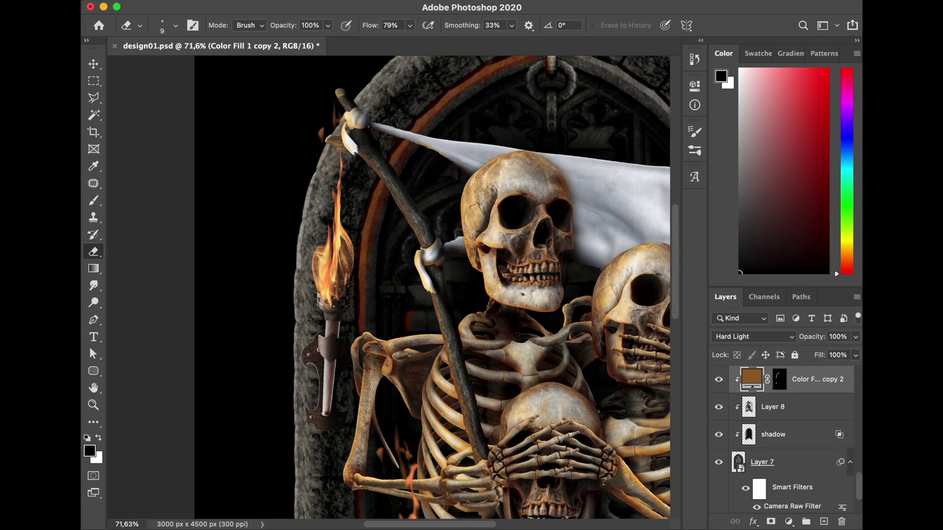
{"action": "left_click", "coordinate": [433, 226]}
{"action": "left_click", "coordinate": [779, 379]}
- Refine the orange light on the arch's inner moulding with an 8 px eraser at 41% flow, alternating adding and removing
{"action": "key", "text": "super+minus"}
{"action": "key", "text": "x"}
{"action": "scroll", "coordinate": [441, 221], "scroll_direction": "up", "scroll_amount": 3}
{"action": "scroll", "coordinate": [388, 287], "scroll_direction": "up", "scroll_amount": 5}
{"action": "left_click_drag", "start_coordinate": [678, 240], "coordinate": [679, 286]}
{"action": "key", "text": "x"}
{"action": "left_click", "coordinate": [410, 25]}
{"action": "left_click", "coordinate": [411, 42]}
{"action": "left_click_drag", "start_coordinate": [411, 42], "coordinate": [387, 42]}
{"action": "scroll", "coordinate": [442, 221], "scroll_direction": "up", "scroll_amount": 5}
{"action": "key", "text": "x"}
{"action": "key", "text": "bracketleft"}
{"action": "key", "text": "bracketleft"}
{"action": "key", "text": "bracketleft"}
{"action": "key", "text": "bracketleft"}
{"action": "left_click_drag", "start_coordinate": [678, 216], "coordinate": [679, 232]}
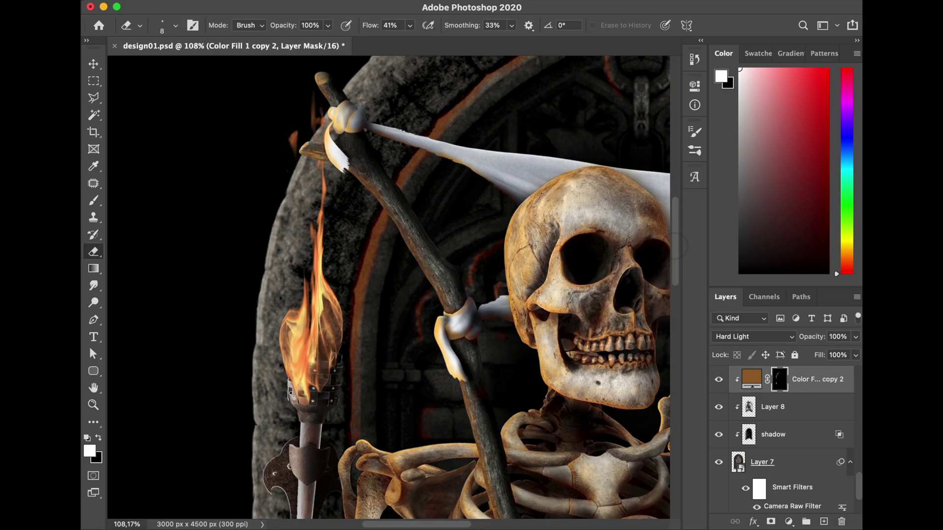
- Brush a soft orange glow over the arch's outer stones with an 80 px eraser at 16% flow
{"action": "scroll", "coordinate": [389, 288], "scroll_direction": "down", "scroll_amount": 5}
{"action": "scroll", "coordinate": [389, 287], "scroll_direction": "up", "scroll_amount": 2}
{"action": "key", "text": "bracketright"}
{"action": "key", "text": "bracketright"}
{"action": "key", "text": "bracketright"}
{"action": "key", "text": "bracketright"}
{"action": "key", "text": "bracketright"}
{"action": "key", "text": "bracketright"}
{"action": "key", "text": "bracketright"}
{"action": "key", "text": "bracketright"}
{"action": "key", "text": "bracketright"}
{"action": "key", "text": "bracketright"}
{"action": "key", "text": "bracketright"}
{"action": "key", "text": "bracketright"}
{"action": "key", "text": "bracketright"}
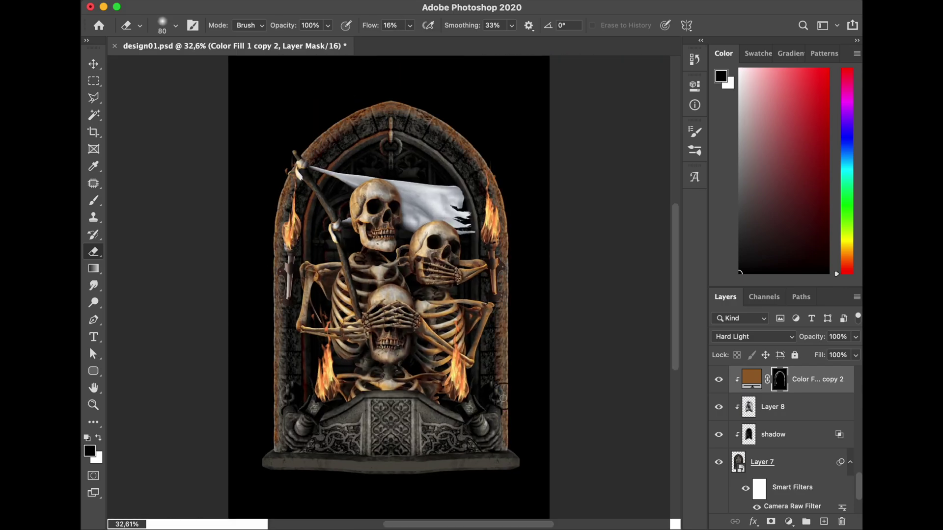
- Paint bright orange light into the arch's stone joints and hanging chain with a 20 px eraser at 100% flow
{"action": "scroll", "coordinate": [389, 155], "scroll_direction": "up", "scroll_amount": 5}
{"action": "key", "text": "x"}
{"action": "left_click", "coordinate": [409, 25]}
{"action": "left_click_drag", "start_coordinate": [409, 41], "coordinate": [406, 42]}
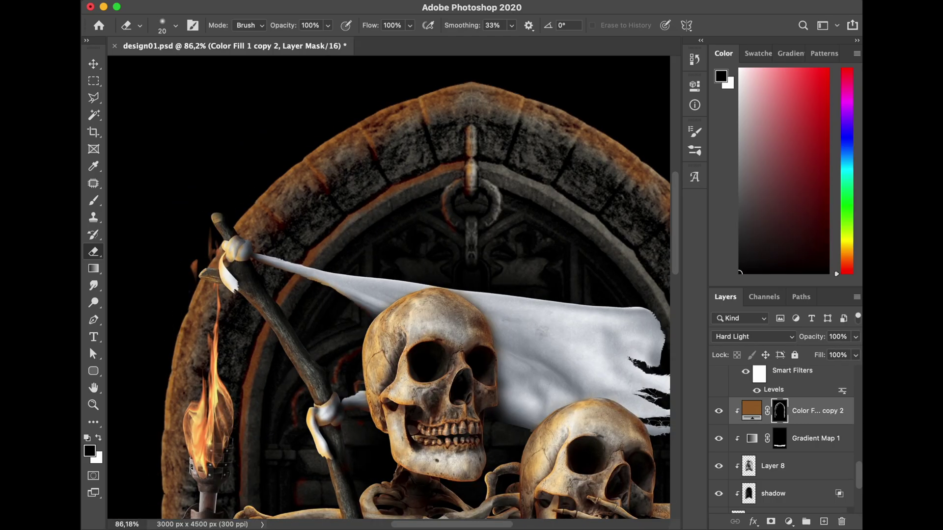
{"action": "scroll", "coordinate": [388, 288], "scroll_direction": "down", "scroll_amount": 14}
{"action": "key", "text": "x"}
{"action": "scroll", "coordinate": [389, 287], "scroll_direction": "up", "scroll_amount": 4}
{"action": "scroll", "coordinate": [389, 287], "scroll_direction": "down", "scroll_amount": 5}
- Extend the orange light along the arch's inner rim, iron ring and remaining stone joints with a 15 px eraser at full flow
{"action": "key", "text": "bracketright"}
{"action": "key", "text": "bracketright"}
{"action": "key", "text": "bracketright"}
{"action": "key", "text": "bracketright"}
{"action": "key", "text": "bracketright"}
{"action": "key", "text": "bracketright"}
{"action": "key", "text": "bracketright"}
{"action": "scroll", "coordinate": [390, 475], "scroll_direction": "up", "scroll_amount": 5}
{"action": "key", "text": "x"}
{"action": "key", "text": "bracketleft"}
{"action": "key", "text": "bracketleft"}
{"action": "key", "text": "bracketleft"}
{"action": "key", "text": "bracketleft"}
{"action": "key", "text": "bracketleft"}
- Undo the last strokes painted on the arch's Color Fill 1 copy 2 mask
{"action": "key", "text": "super+z"}
{"action": "key", "text": "super+z"}
{"action": "key", "text": "super+z"}
{"action": "key", "text": "super+z"}
{"action": "key", "text": "super+z"}
{"action": "key", "text": "super+z"}
{"action": "key", "text": "super+z"}
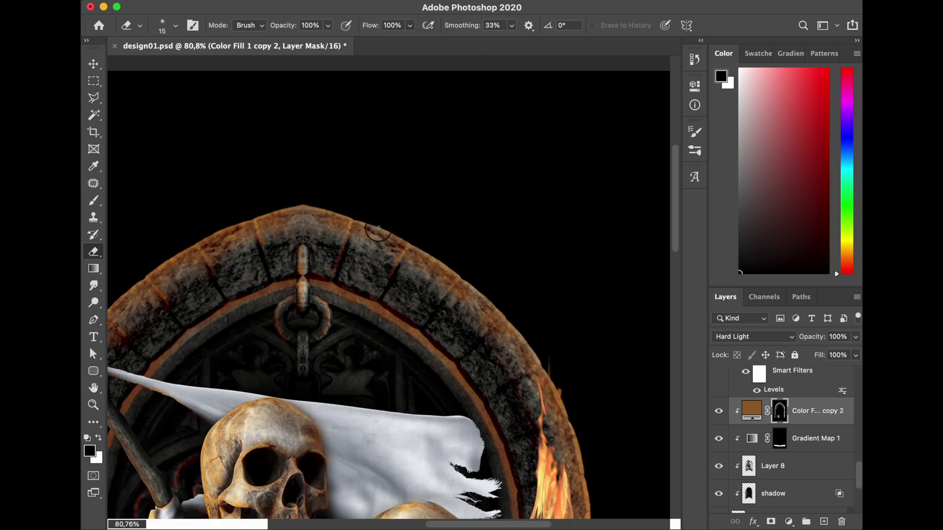
- Spread a softer orange glow down the arch's side columns with a 45 px eraser at 22% flow
{"action": "scroll", "coordinate": [271, 278], "scroll_direction": "down", "scroll_amount": 10}
{"action": "scroll", "coordinate": [388, 287], "scroll_direction": "down", "scroll_amount": 8}
{"action": "key", "text": "x"}
{"action": "key", "text": "bracketright"}
{"action": "key", "text": "bracketright"}
{"action": "key", "text": "bracketright"}
{"action": "key", "text": "bracketright"}
{"action": "key", "text": "bracketright"}
{"action": "key", "text": "bracketright"}
{"action": "key", "text": "bracketright"}
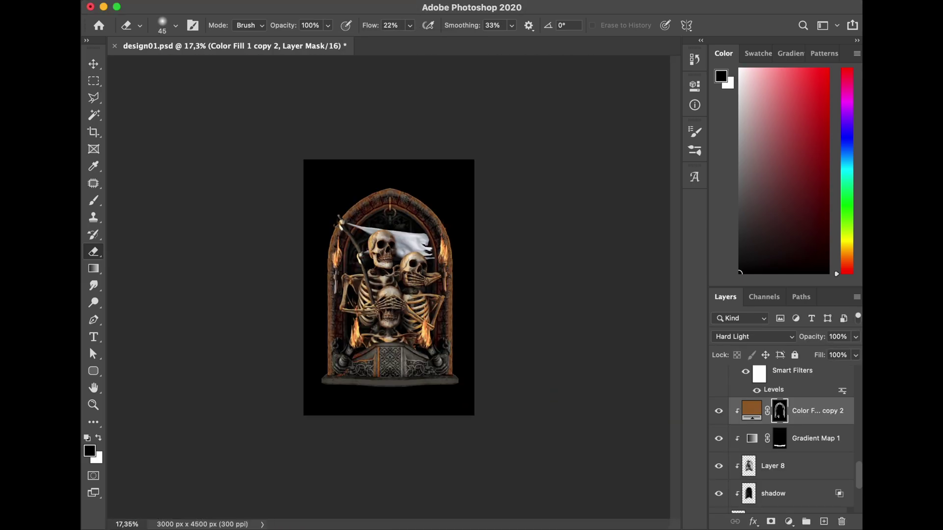
- Paint orange light onto the front pedestal's ledges, vertical strips and carved scrollwork with a 20 px eraser at 51% flow
{"action": "scroll", "coordinate": [390, 366], "scroll_direction": "up", "scroll_amount": 10}
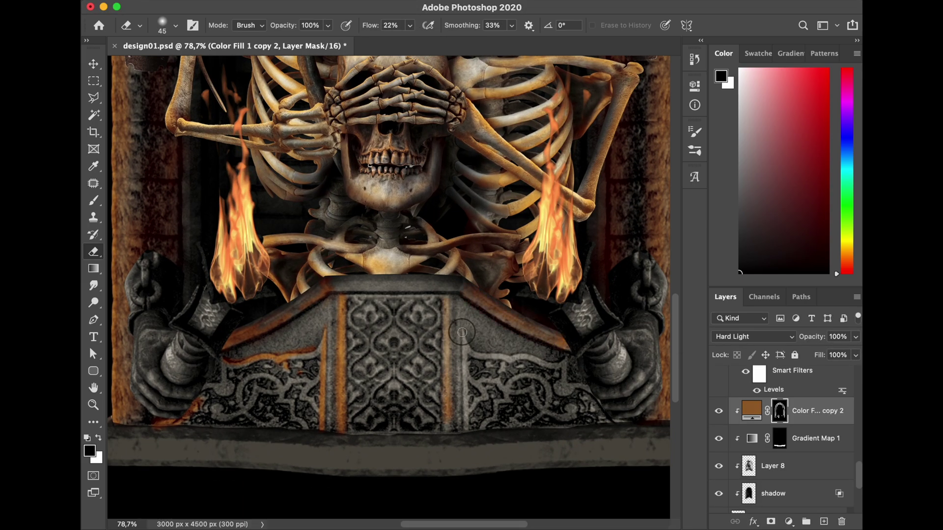
{"action": "key", "text": "bracketright"}
{"action": "key", "text": "bracketright"}
{"action": "scroll", "coordinate": [339, 432], "scroll_direction": "down", "scroll_amount": 10}
{"action": "scroll", "coordinate": [339, 436], "scroll_direction": "up", "scroll_amount": 9}
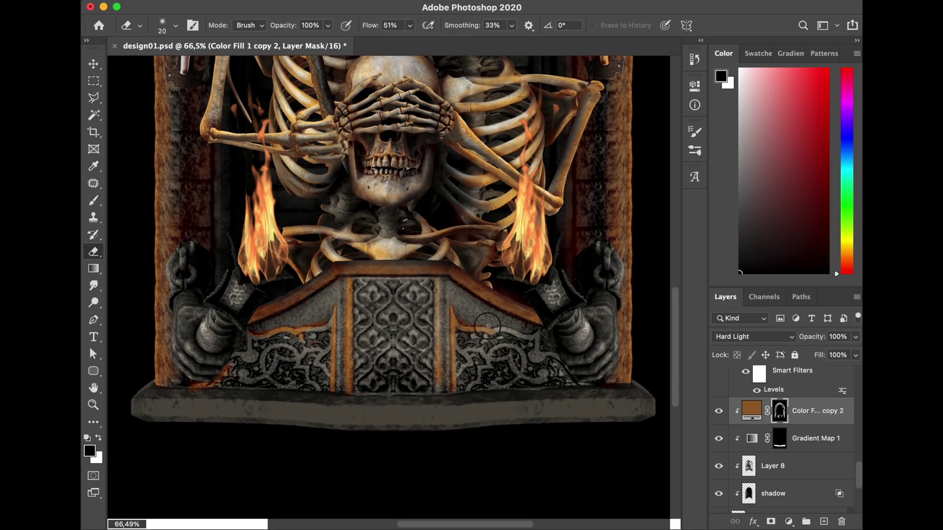
{"action": "key", "text": "x"}
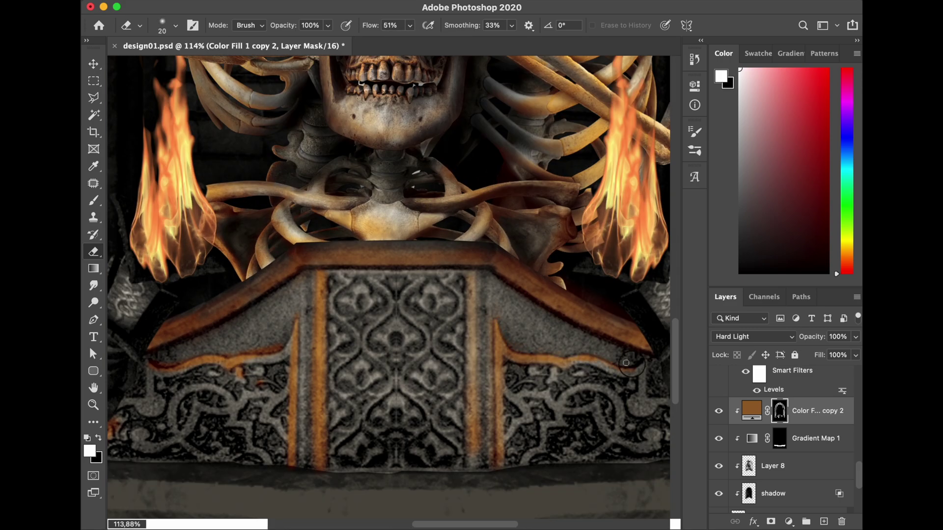
{"action": "key", "text": "x"}
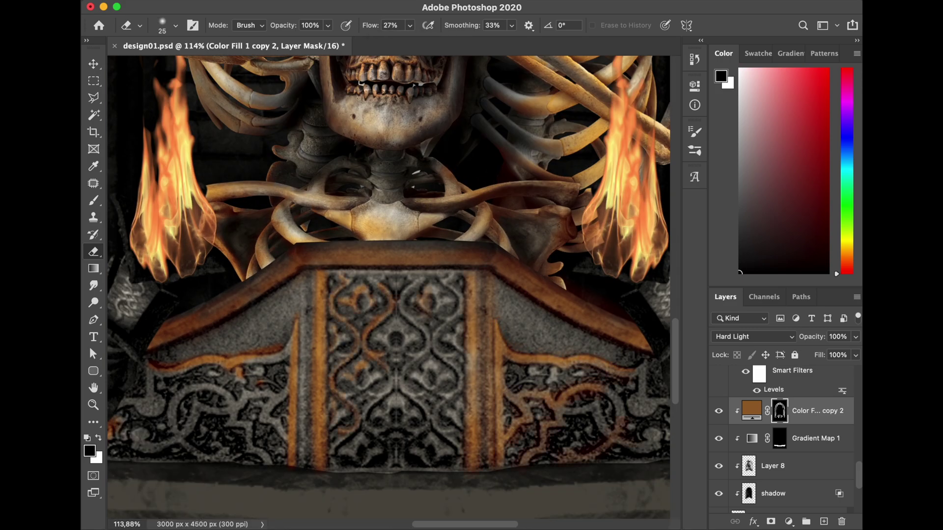
- Blend a broad orange glow over the pedestal's carved panels with an 80 to 150 px eraser at 27% flow
{"action": "scroll", "coordinate": [371, 267], "scroll_direction": "down", "scroll_amount": 5}
{"action": "key", "text": "bracketright"}
{"action": "key", "text": "bracketright"}
{"action": "key", "text": "bracketright"}
{"action": "key", "text": "bracketright"}
{"action": "left_click_drag", "start_coordinate": [295, 338], "coordinate": [301, 347]}
{"action": "key", "text": "x"}
{"action": "scroll", "coordinate": [395, 412], "scroll_direction": "down", "scroll_amount": 10}
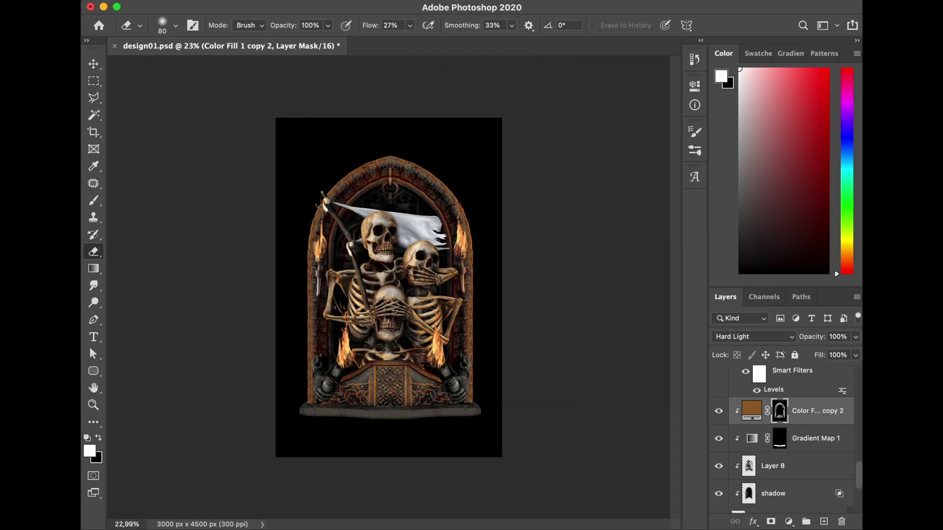
{"action": "scroll", "coordinate": [392, 411], "scroll_direction": "up", "scroll_amount": 10}
{"action": "key", "text": "x"}
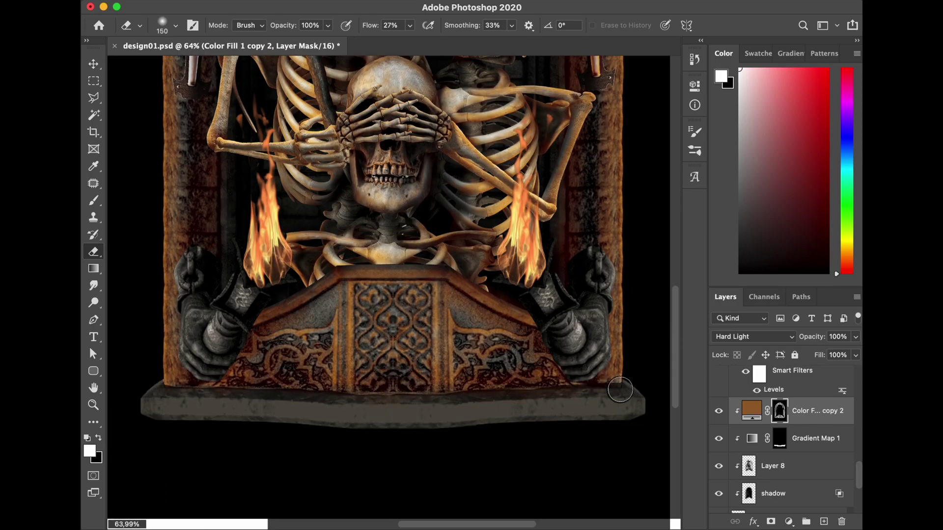
{"action": "scroll", "coordinate": [624, 387], "scroll_direction": "down", "scroll_amount": 8}
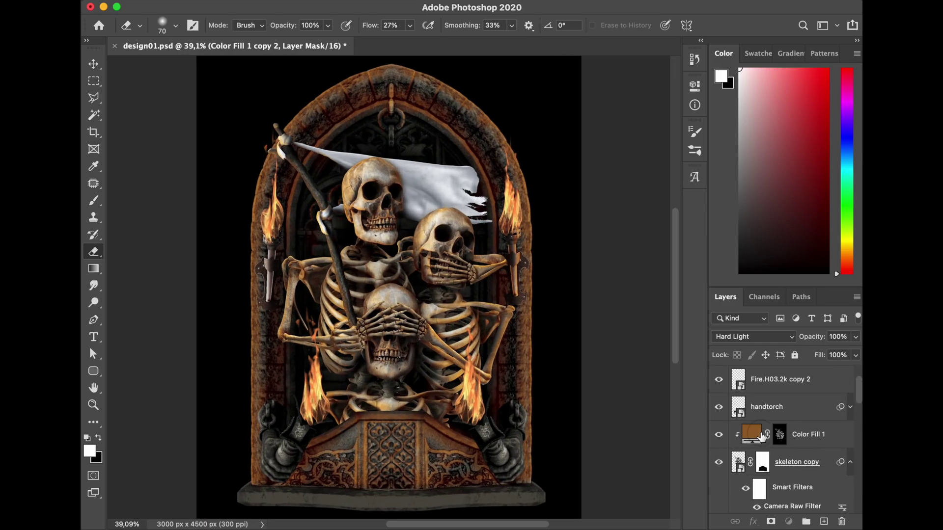
- Add orange light to the flag's torn edges on the Color Fill 1 mask with a 45 px eraser at 27% flow
{"action": "scroll", "coordinate": [388, 287], "scroll_direction": "up", "scroll_amount": 10}
{"action": "scroll", "coordinate": [387, 287], "scroll_direction": "down", "scroll_amount": 3}
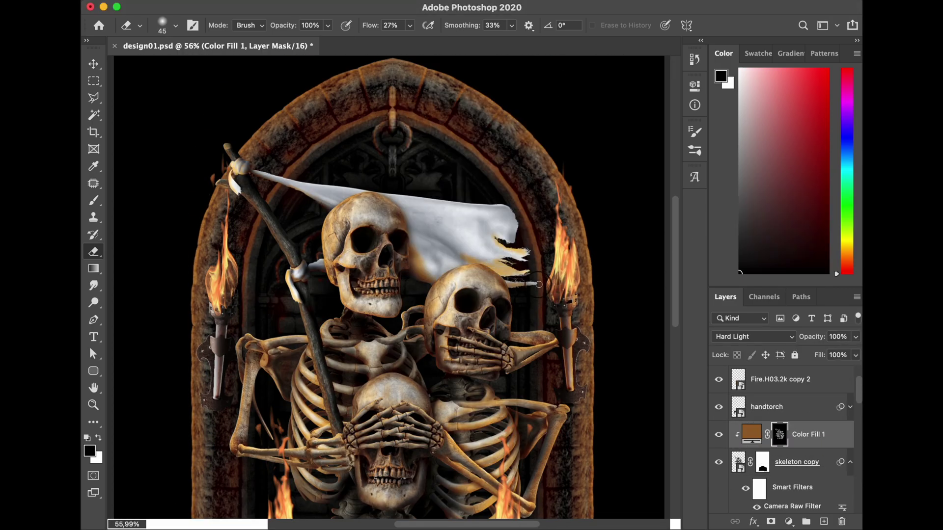
{"action": "key", "text": "x"}
{"action": "key", "text": "bracketright"}
{"action": "key", "text": "bracketright"}
{"action": "key", "text": "bracketright"}
{"action": "key", "text": "bracketright"}
{"action": "key", "text": "bracketright"}
- Clip a color fill copy to the left hand torch and paint orange light on its hand, holder and chain at 21% flow
{"action": "scroll", "coordinate": [388, 288], "scroll_direction": "down", "scroll_amount": 4}
{"action": "scroll", "coordinate": [388, 287], "scroll_direction": "down", "scroll_amount": 2}
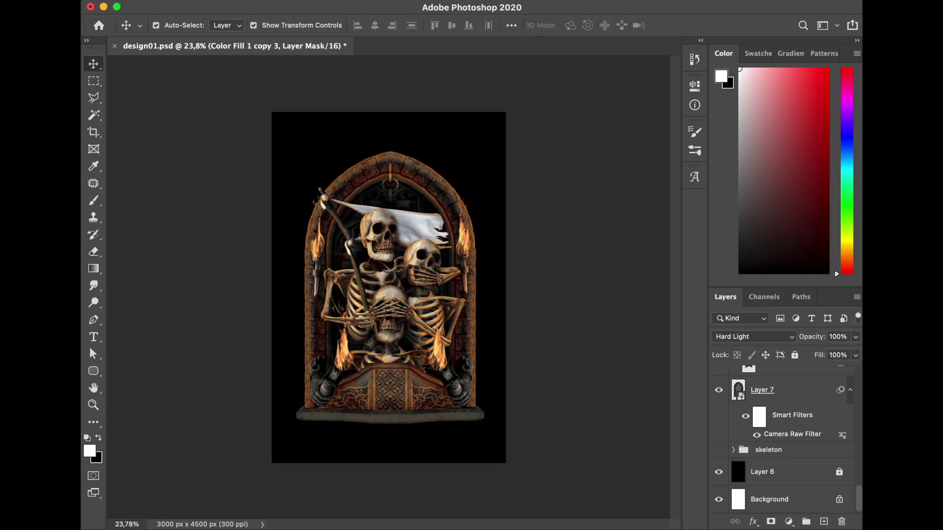
{"action": "scroll", "coordinate": [673, 270], "scroll_direction": "up", "scroll_amount": 5}
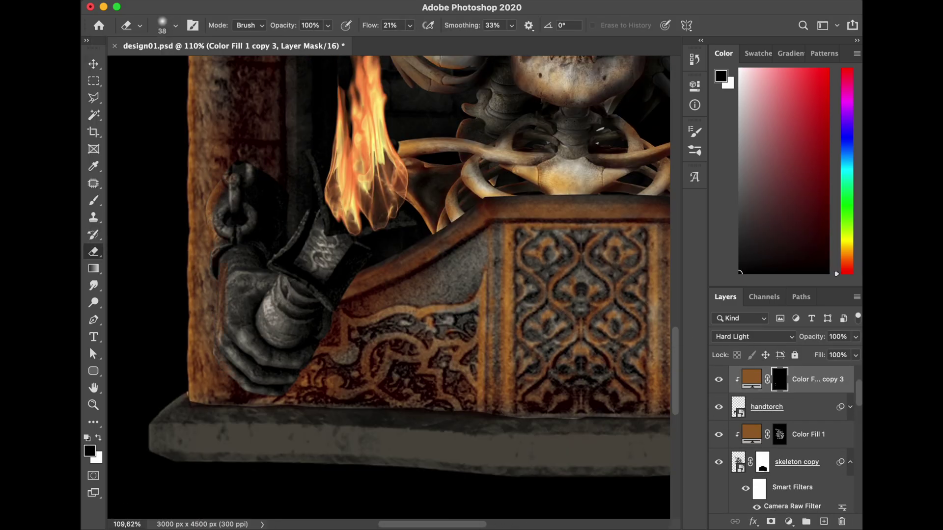
{"action": "left_click_drag", "start_coordinate": [270, 291], "coordinate": [269, 318]}
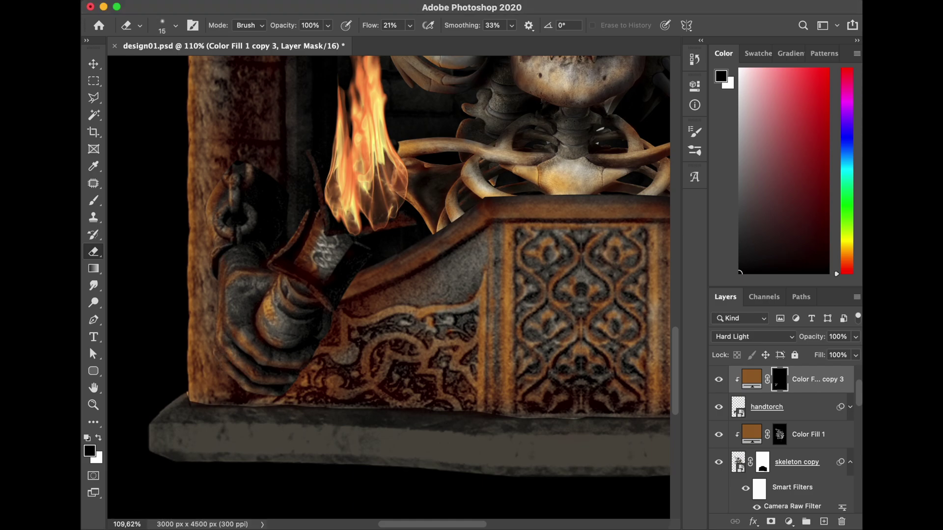
{"action": "key", "text": "x"}
{"action": "key", "text": "bracketleft"}
{"action": "key", "text": "bracketleft"}
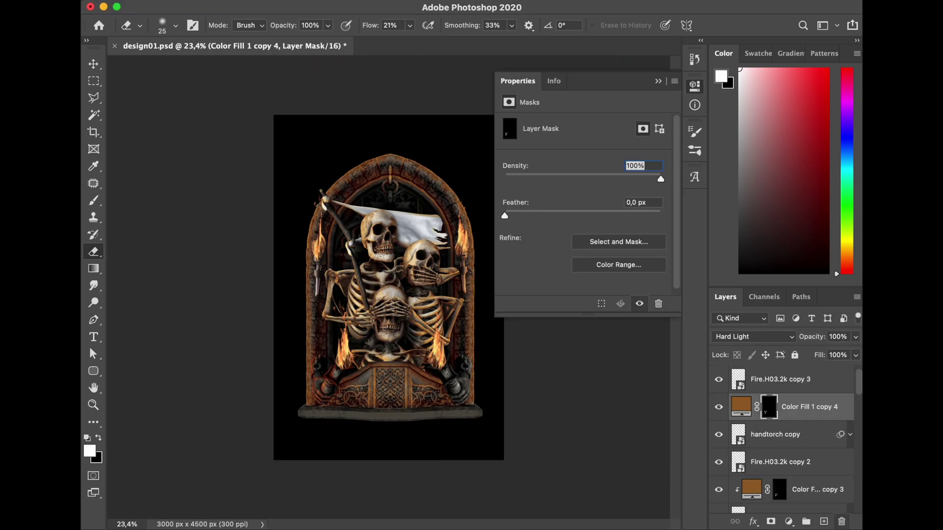
- Clip another color fill copy to the right hand torch and paint orange light on its hand and holder at 35% flow
{"action": "key", "text": "x"}
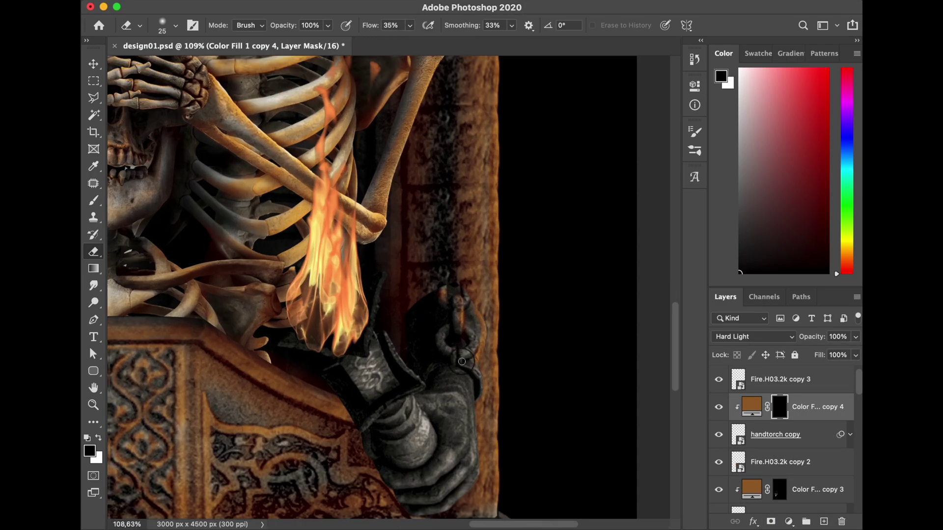
{"action": "scroll", "coordinate": [454, 375], "scroll_direction": "down", "scroll_amount": 3}
{"action": "key", "text": "bracketright"}
{"action": "key", "text": "bracketright"}
{"action": "key", "text": "bracketright"}
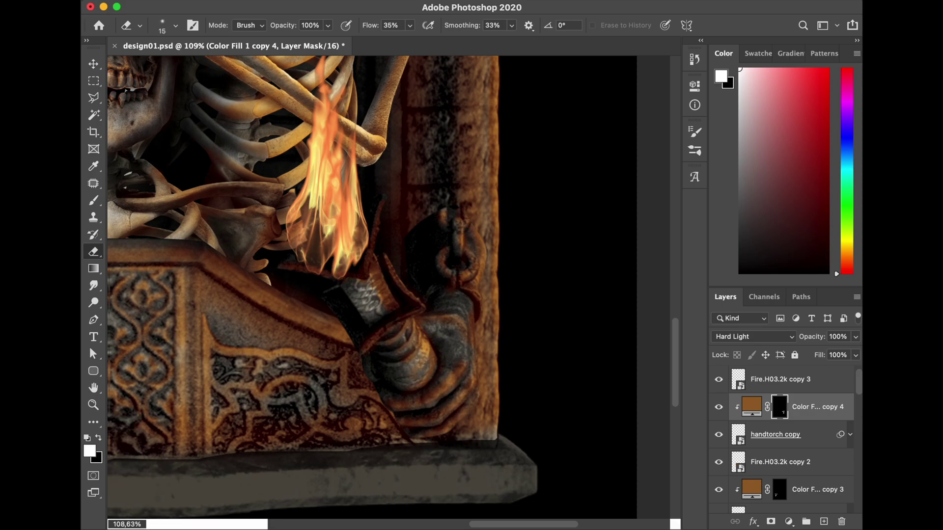
- Clip a color fill copy to the left wall torch and paint orange light on its handle and bracket with a 25 px eraser
{"action": "key", "text": "ctrl+0"}
{"action": "scroll", "coordinate": [784, 440], "scroll_direction": "down", "scroll_amount": 3}
{"action": "left_click", "coordinate": [816, 448]}
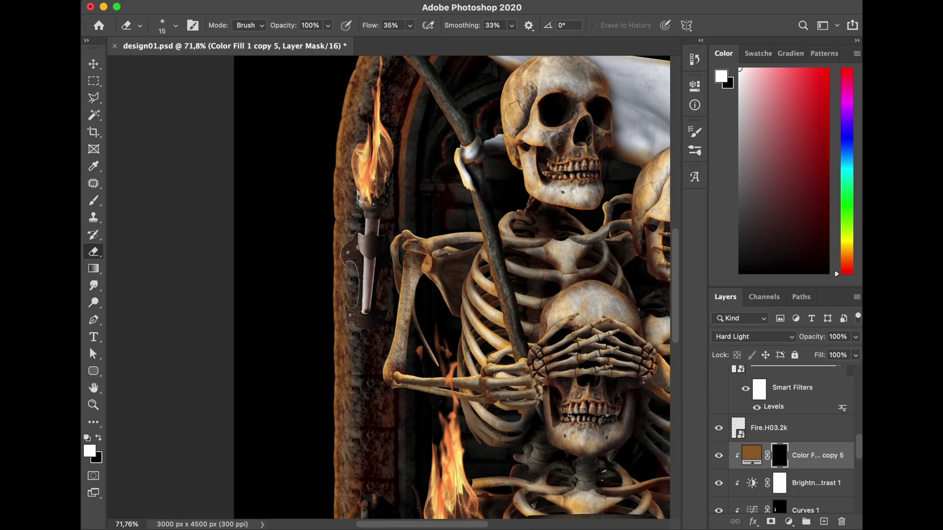
{"action": "key", "text": "x"}
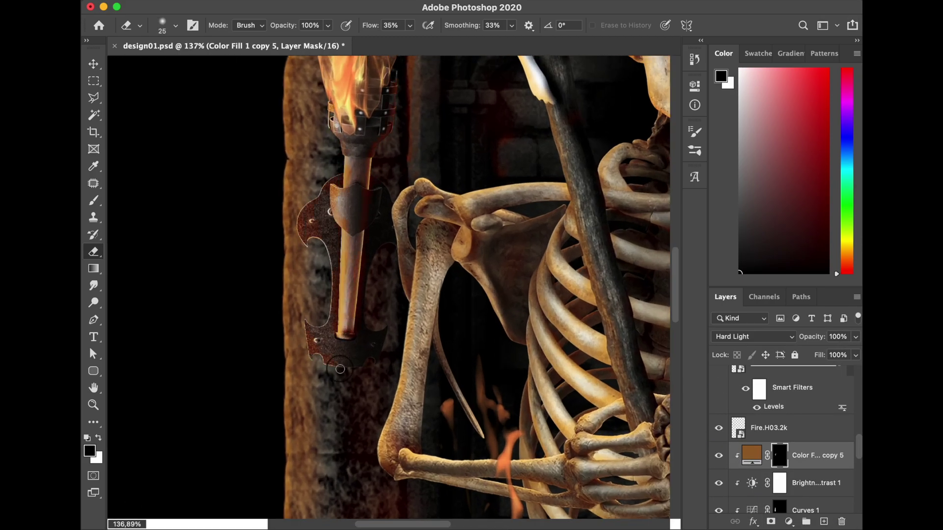
{"action": "key", "text": "x"}
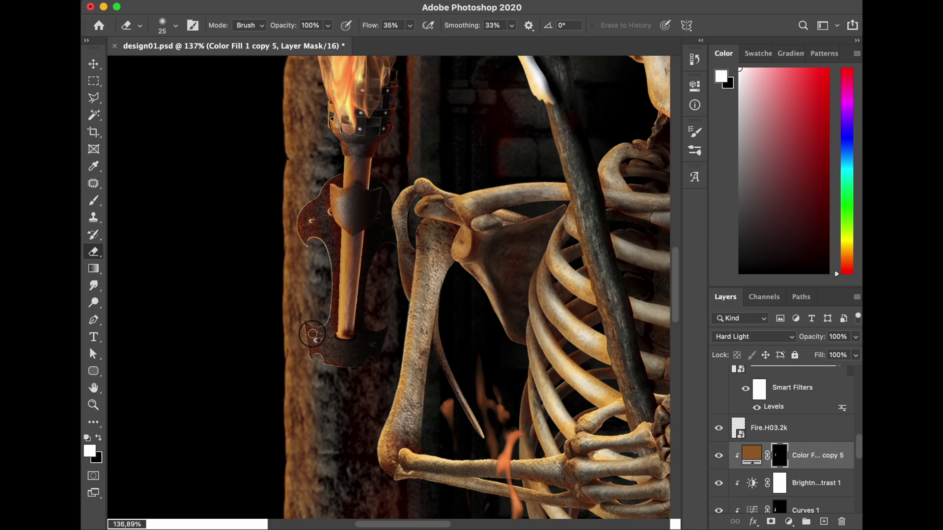
- Tint the arch's stone base with a 250 px eraser at 18% flow, undoing the overly strong orange strokes
{"action": "key", "text": "super+z"}
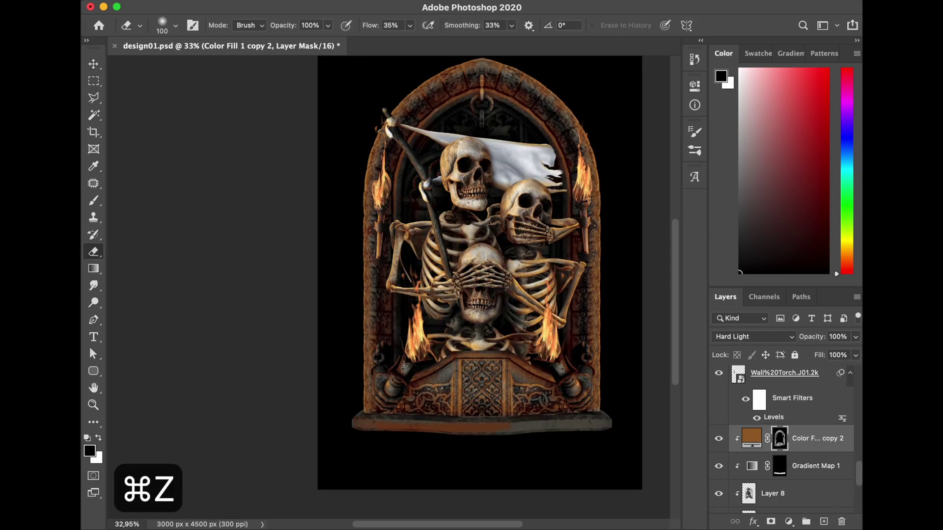
{"action": "key", "text": "super+z"}
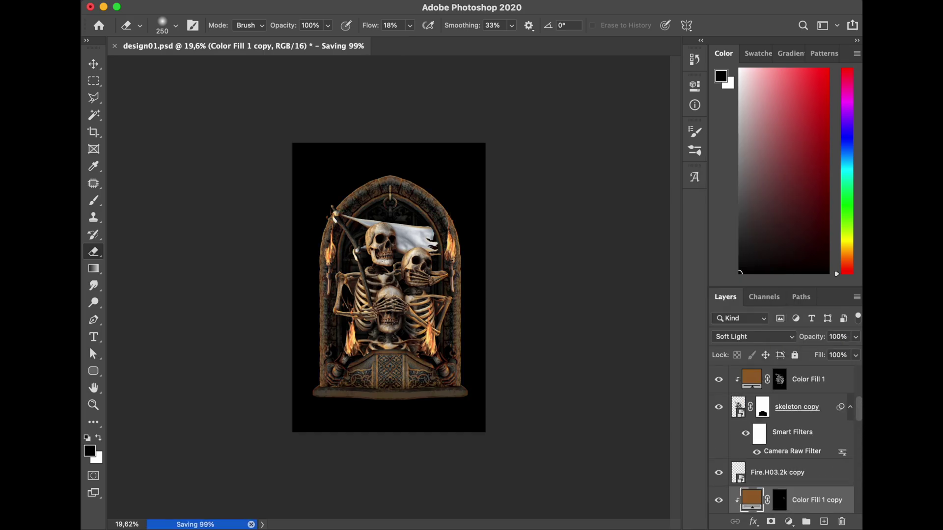
{"action": "key", "text": "super+z"}
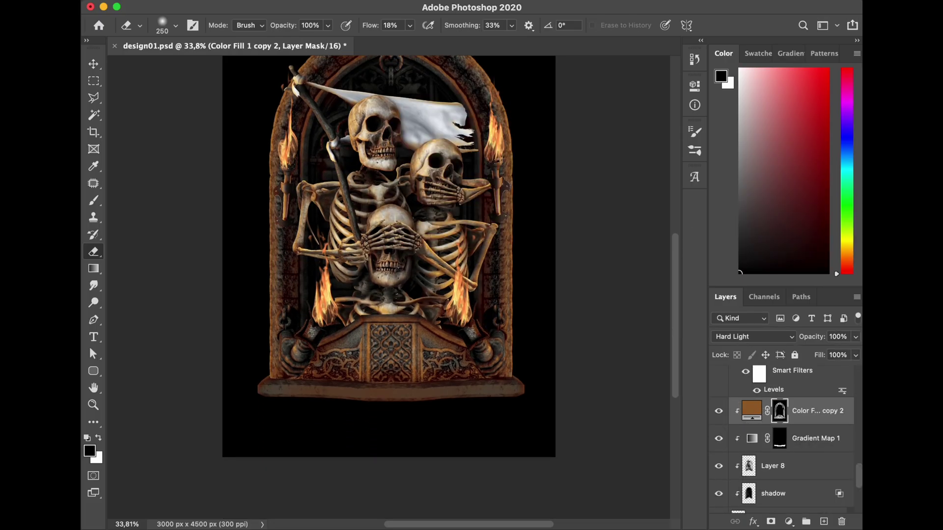
{"action": "key", "text": "e"}
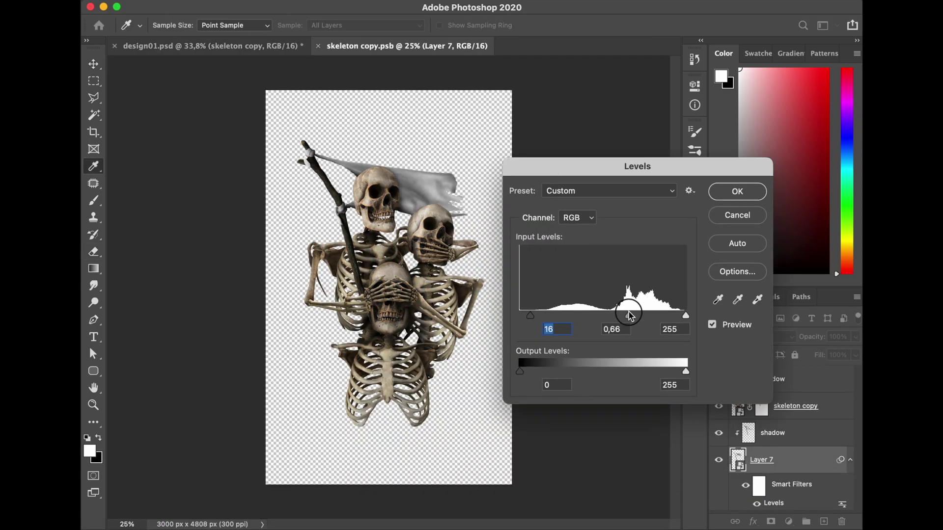
- Apply Levels with black input 16 and midtones 0,66 to Layer 7 in the skeleton copy smart object, then save and close it
{"action": "key", "text": "Return"}
{"action": "key", "text": "super+s"}
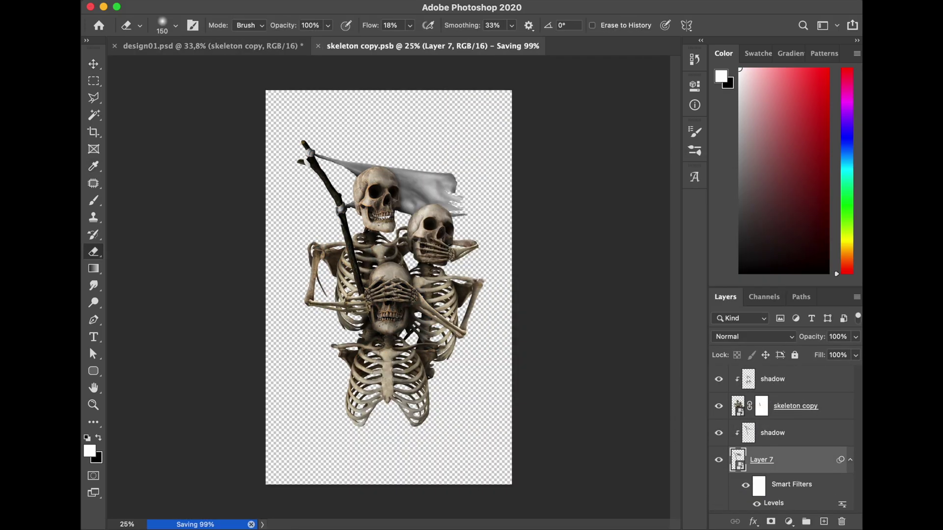
{"action": "key", "text": "super+w"}
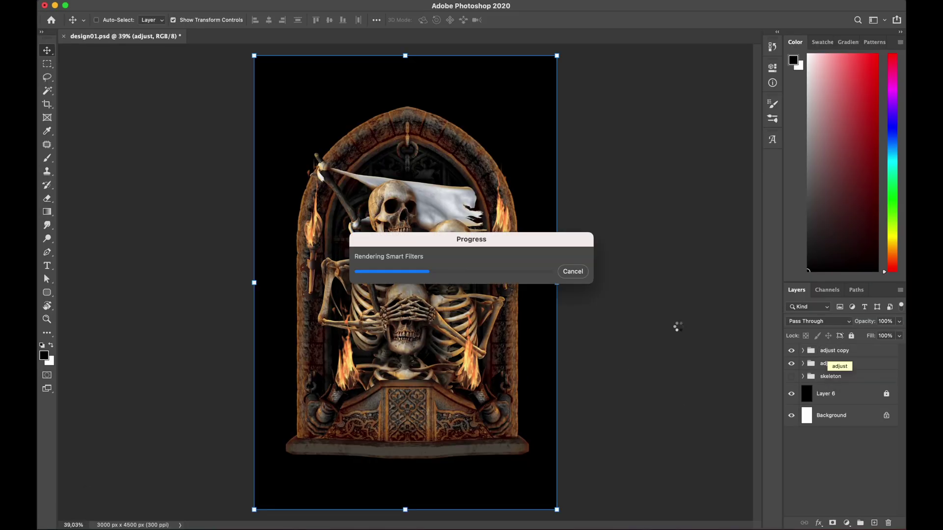
- Hide the adjust group and convert the adjust copy group into a smart object
{"action": "left_click", "coordinate": [791, 363]}
{"action": "right_click", "coordinate": [826, 350]}
{"action": "left_click", "coordinate": [744, 175]}
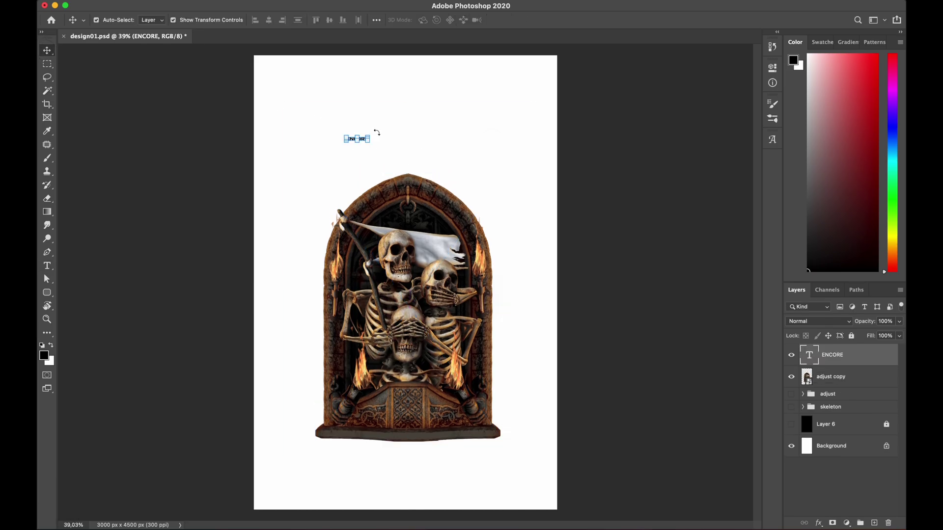
- Scale the ENCORE title up to roughly the arch's width and position it in the empty area above the artwork
{"action": "left_click", "coordinate": [374, 131]}
{"action": "left_click_drag", "start_coordinate": [374, 131], "coordinate": [474, 63]}
{"action": "key", "text": "Return"}
{"action": "left_click", "coordinate": [347, 140]}
{"action": "left_click_drag", "start_coordinate": [347, 139], "coordinate": [365, 94]}
{"action": "key", "text": "Return"}
- Cut the first E out of ENCORE and paste it into its own text layer above NCORE
{"action": "key", "text": "t"}
{"action": "key", "text": "super+x"}
{"action": "left_click", "coordinate": [47, 51]}
{"action": "key", "text": "t"}
{"action": "left_click", "coordinate": [365, 94]}
{"action": "key", "text": "super+a"}
{"action": "key", "text": "super+v"}
{"action": "left_click", "coordinate": [47, 51]}
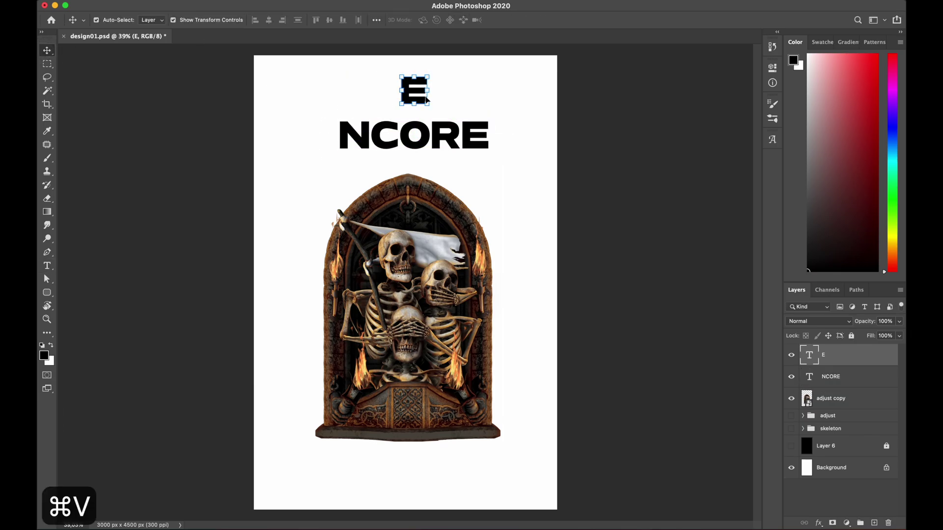
- Flip the separate E horizontally
{"action": "left_click", "coordinate": [430, 91]}
{"action": "right_click", "coordinate": [430, 89]}
{"action": "left_click", "coordinate": [449, 298]}
{"action": "key", "text": "Return"}
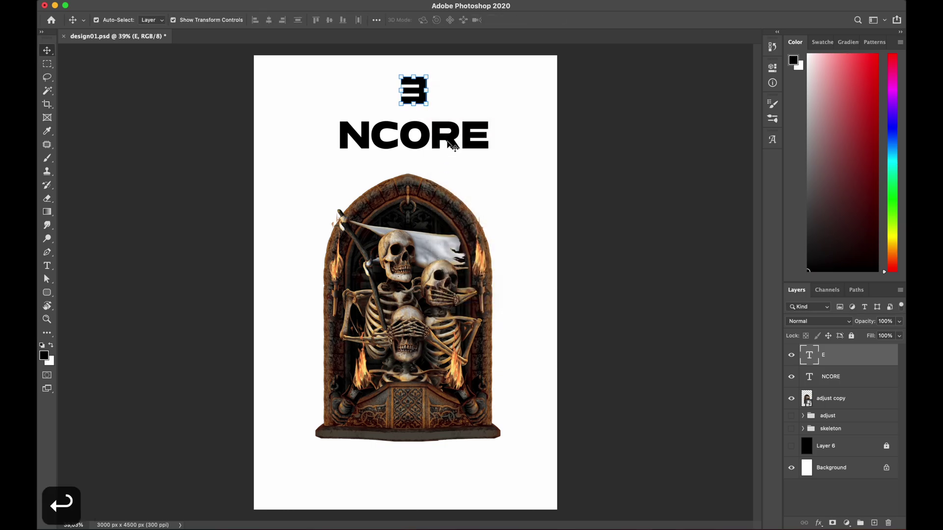
- Align the mirrored E vertically with NCORE and move it directly in front of the N
{"action": "left_click", "coordinate": [450, 143], "text": "shift"}
{"action": "left_click", "coordinate": [328, 21]}
{"action": "left_click", "coordinate": [389, 68]}
{"action": "left_click", "coordinate": [421, 115]}
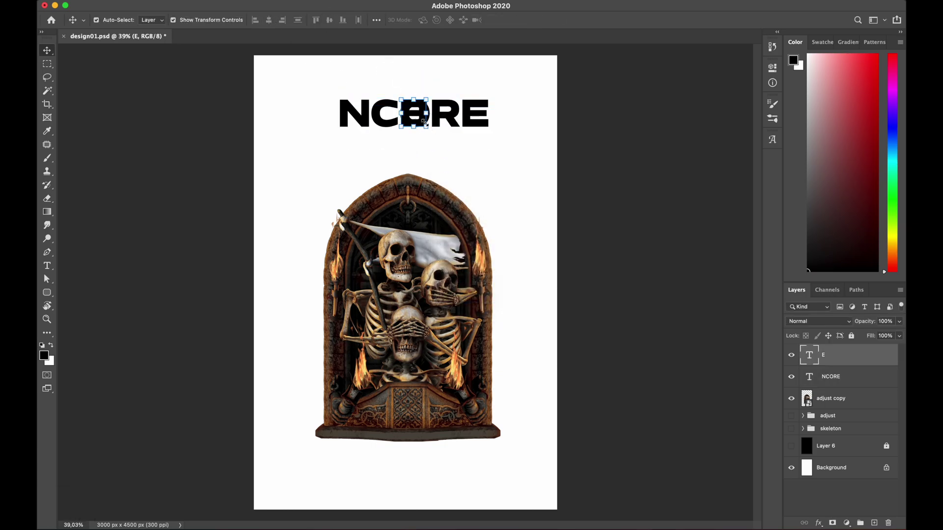
{"action": "left_click", "coordinate": [427, 95]}
{"action": "left_click_drag", "start_coordinate": [414, 116], "coordinate": [323, 115]}
{"action": "key", "text": "shift+Right"}
{"action": "key", "text": "shift+Right"}
{"action": "key", "text": "shift+Right"}
{"action": "key", "text": "shift+Right"}
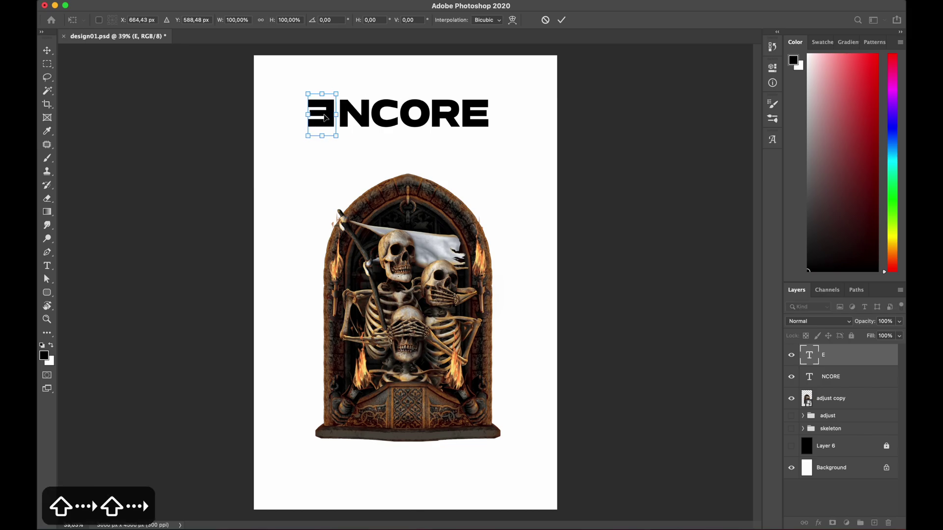
{"action": "key", "text": "Return"}
- Merge the E and NCORE layers, move the title down toward the arch and stretch its height to about 138%
{"action": "left_click", "coordinate": [440, 141], "text": "shift"}
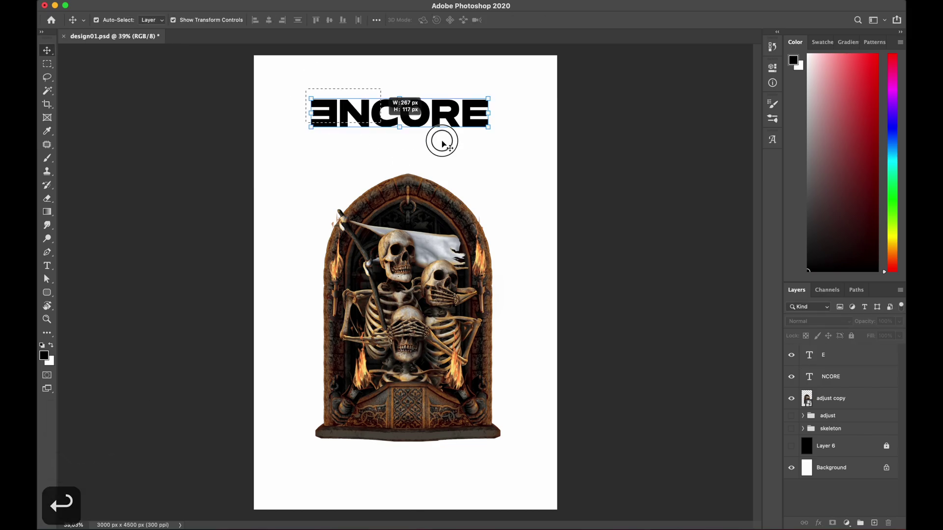
{"action": "key", "text": "super+e"}
{"action": "left_click_drag", "start_coordinate": [456, 153], "coordinate": [456, 152]}
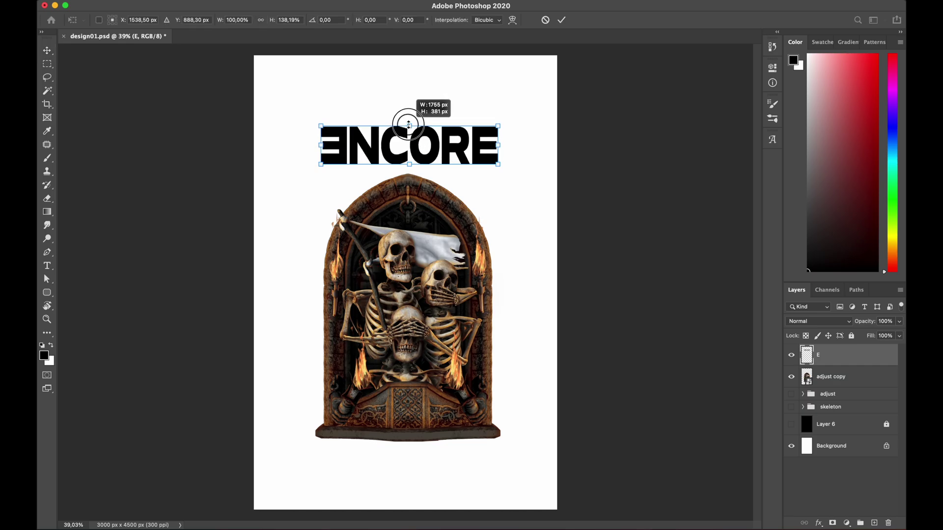
{"action": "key", "text": "Return"}
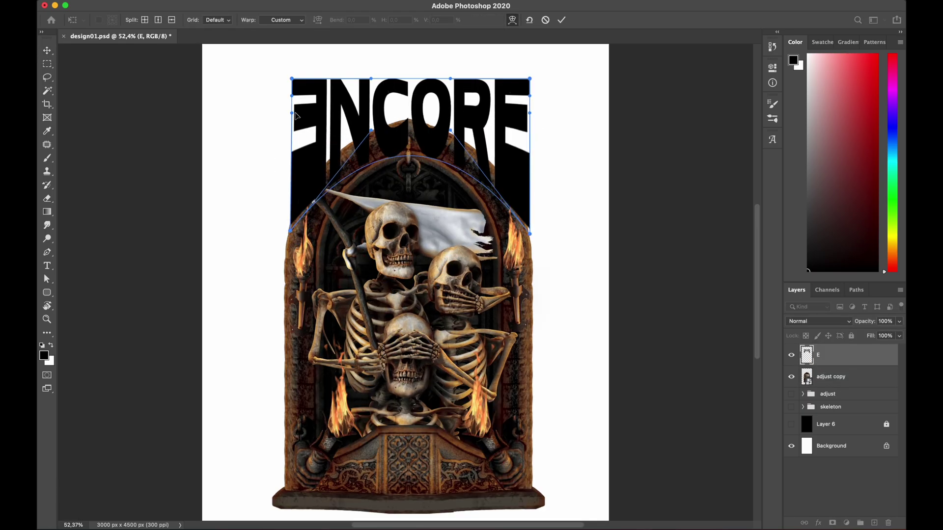
- Warp the lettering's lower edge to follow the arch curve, extending the outer letters downward, and nudge it into position
{"action": "left_click_drag", "start_coordinate": [529, 112], "coordinate": [529, 145]}
{"action": "key", "text": "Return"}
{"action": "left_click_drag", "start_coordinate": [442, 172], "coordinate": [442, 152]}
{"action": "key", "text": "shift+Down"}
{"action": "key", "text": "shift+Down"}
{"action": "key", "text": "shift+Down"}
{"action": "key", "text": "shift+Down"}
{"action": "key", "text": "shift+Down"}
{"action": "key", "text": "shift+Down"}
{"action": "key", "text": "shift+Down"}
{"action": "key", "text": "shift+Down"}
{"action": "key", "text": "shift+Down"}
{"action": "key", "text": "shift+Down"}
{"action": "key", "text": "shift+Down"}
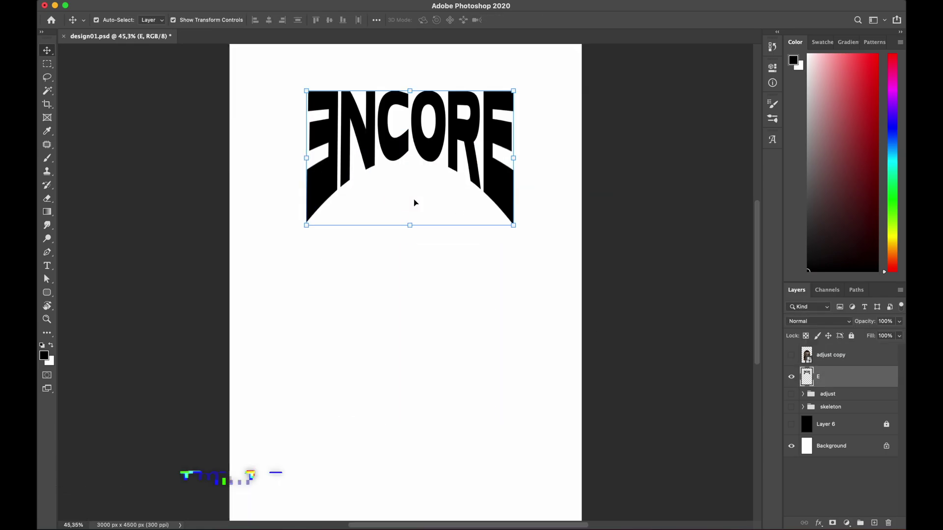
- Fill Layer 9 with black through an ENCORE-shaped mask and apply Spatter to the mask with spray radius 18 and smoothness 15
{"action": "key", "text": "alt+BackSpace"}
{"action": "left_click", "coordinate": [826, 377], "text": "alt"}
{"action": "left_click", "coordinate": [273, 1]}
{"action": "left_click", "coordinate": [300, 44]}
{"action": "left_click", "coordinate": [653, 241]}
{"action": "left_click", "coordinate": [509, 37]}
{"action": "left_click", "coordinate": [609, 94]}
{"action": "left_click_drag", "start_coordinate": [494, 157], "coordinate": [494, 197]}
{"action": "left_click_drag", "start_coordinate": [716, 115], "coordinate": [742, 115]}
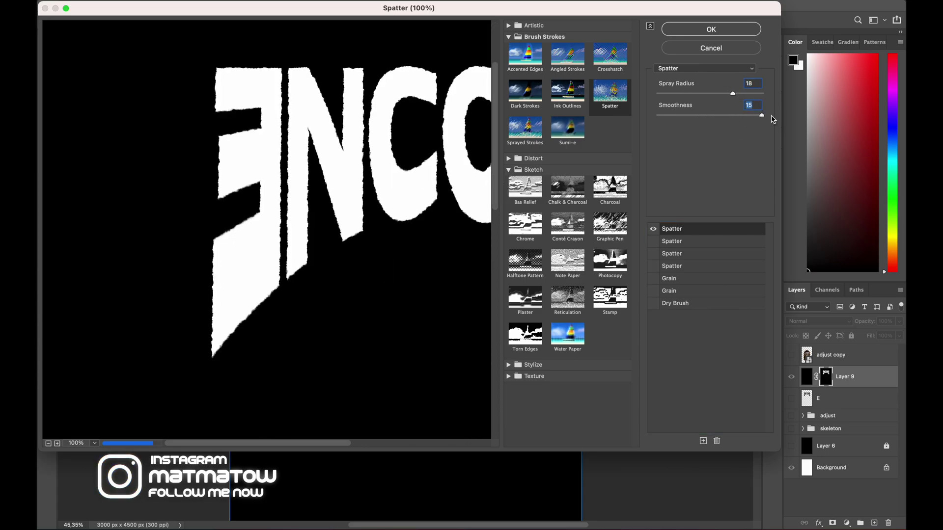
{"action": "left_click", "coordinate": [711, 30]}
- Apply the Stamp filter to Layer 9's mask, adjusting light/dark balance and smoothness
{"action": "scroll", "coordinate": [397, 117], "scroll_direction": "up", "scroll_amount": 8}
{"action": "left_click", "coordinate": [272, 1]}
{"action": "left_click", "coordinate": [297, 37]}
{"action": "left_click", "coordinate": [610, 296]}
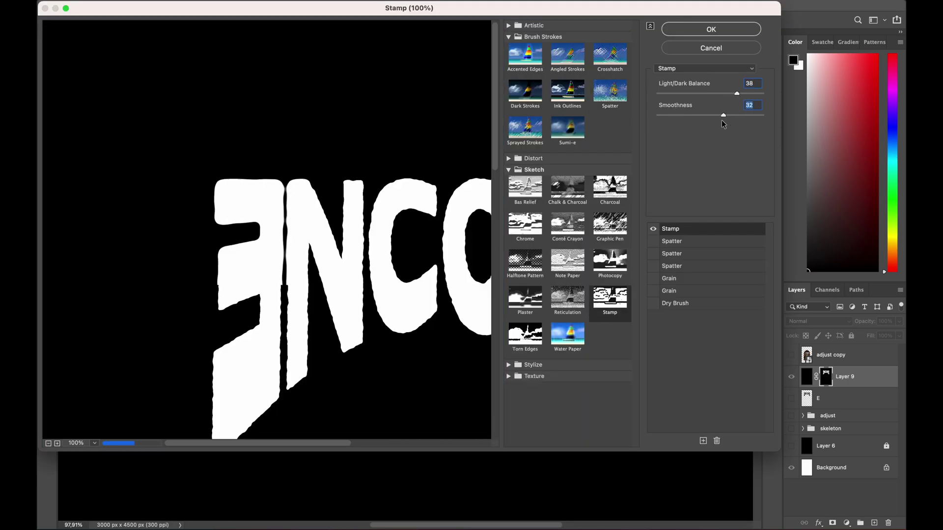
{"action": "left_click_drag", "start_coordinate": [723, 94], "coordinate": [675, 115]}
{"action": "left_click", "coordinate": [711, 30]}
- Apply Layer 9's mask, give the layer a new letter-shaped mask and roughen its edges with another filter
{"action": "right_click", "coordinate": [828, 377]}
{"action": "left_click", "coordinate": [759, 411]}
{"action": "scroll", "coordinate": [459, 291], "scroll_direction": "down", "scroll_amount": 1}
{"action": "left_click", "coordinate": [273, 1]}
{"action": "mouse_move", "coordinate": [304, 172]}
{"action": "left_click", "coordinate": [468, 186]}
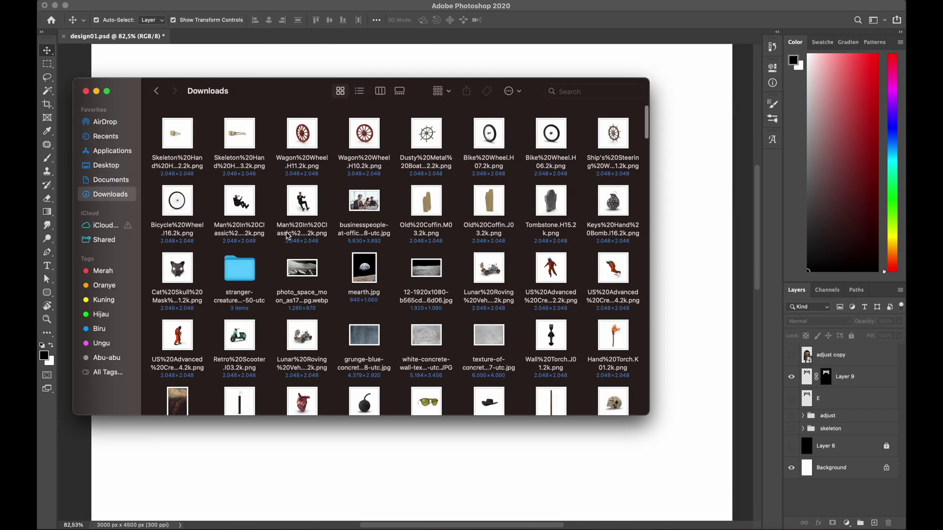
- Place the white concrete wall texture, adjust its Hue/Saturation, and clip it to Layer 9 beneath the adjust copy layer
{"action": "key", "text": "Return"}
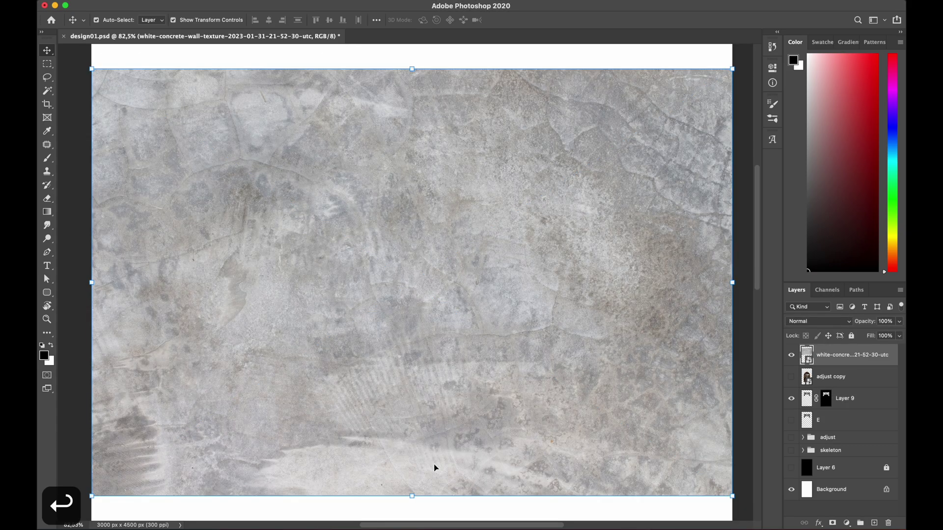
{"action": "key", "text": "super+u"}
{"action": "left_click_drag", "start_coordinate": [662, 193], "coordinate": [631, 193]}
{"action": "key", "text": "Return"}
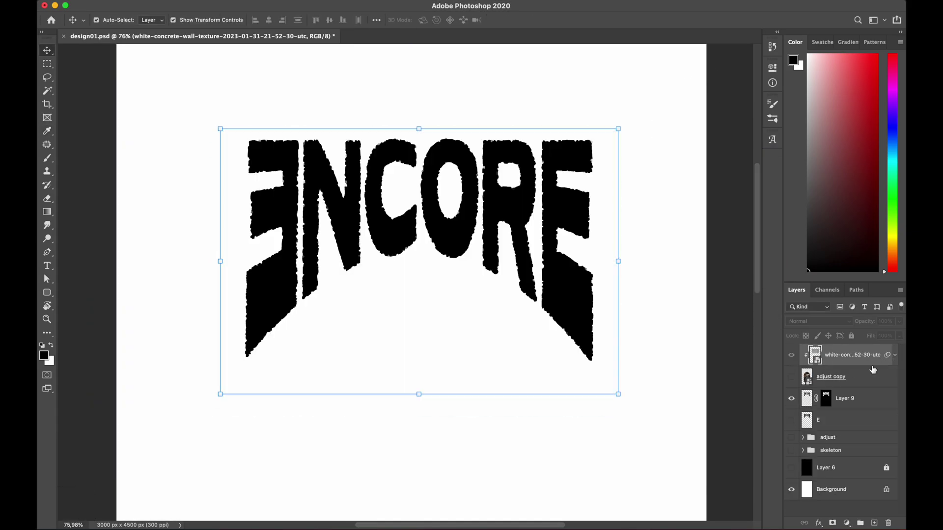
{"action": "key", "text": "super+bracketleft"}
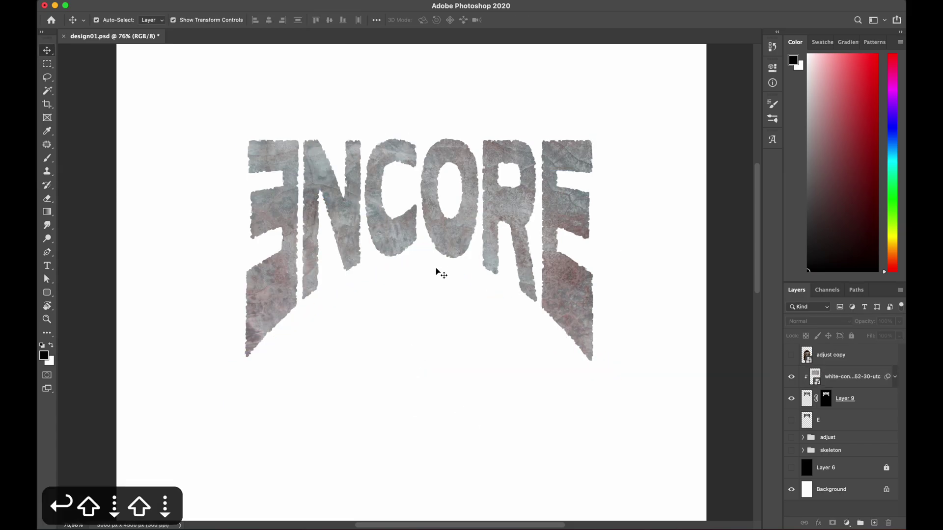
- Clip a copy of Layer 9 above the concrete texture and apply Crystallize to its mask with cell size 50
{"action": "left_click_drag", "start_coordinate": [844, 377], "coordinate": [845, 373]}
{"action": "left_click_drag", "start_coordinate": [846, 373], "coordinate": [845, 373]}
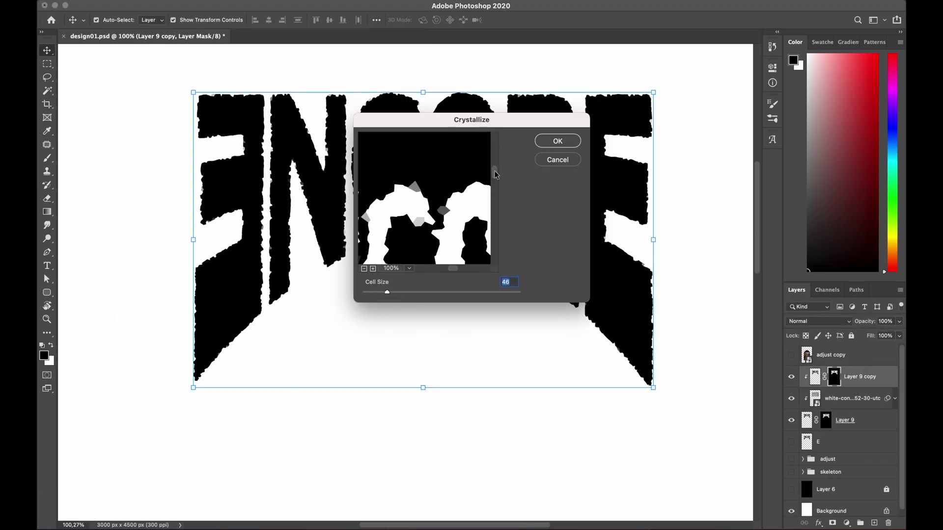
{"action": "left_click", "coordinate": [554, 147]}
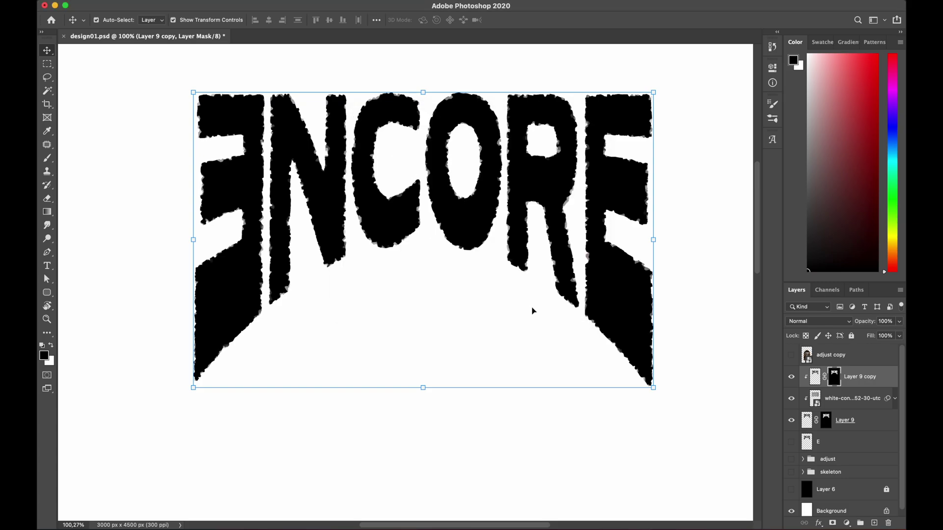
{"action": "left_click", "coordinate": [277, 1]}
{"action": "left_click", "coordinate": [439, 160]}
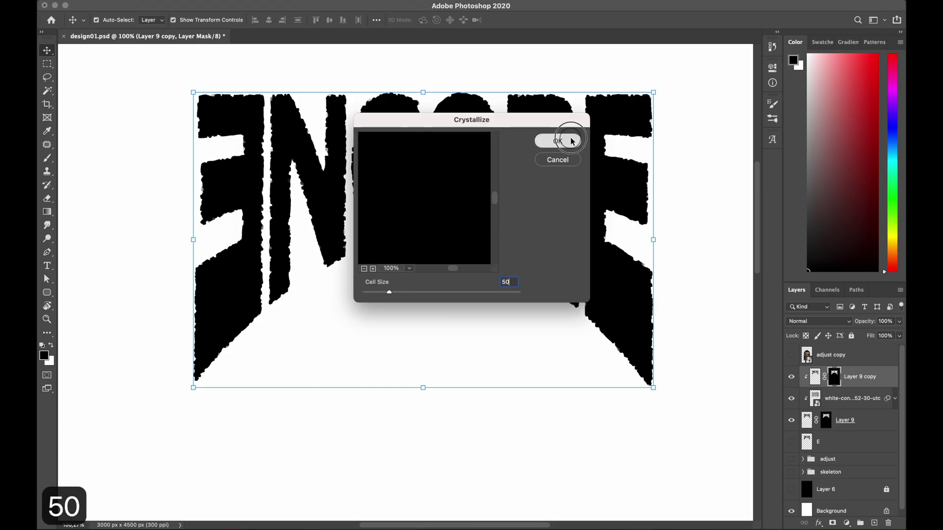
{"action": "left_click", "coordinate": [570, 141]}
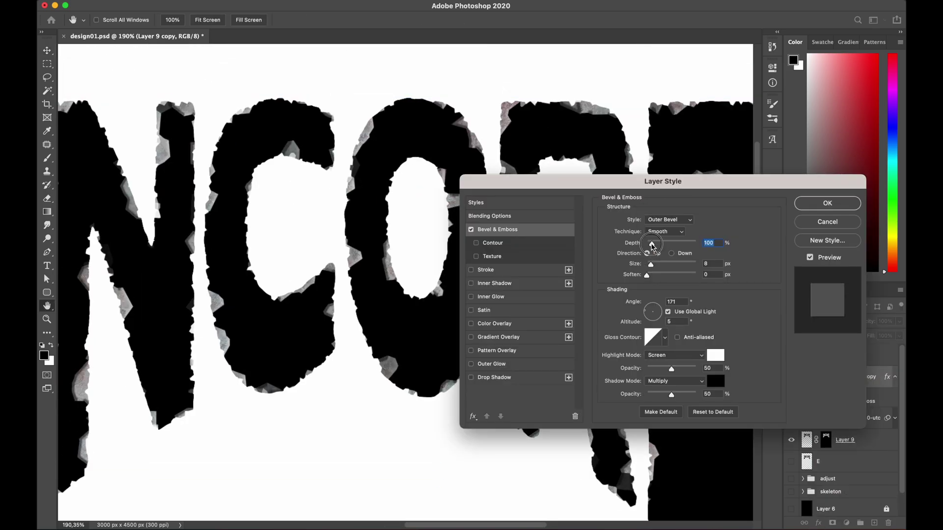
- Set Layer 9 copy's Outer Bevel to Color Dodge highlights and Color Burn shadows, adjusting their opacity and the light angle
{"action": "left_click", "coordinate": [673, 355]}
{"action": "left_click", "coordinate": [666, 366]}
{"action": "left_click", "coordinate": [674, 381]}
{"action": "left_click", "coordinate": [665, 391]}
{"action": "mouse_move", "coordinate": [672, 369]}
{"action": "left_mouse_down"}
{"action": "mouse_move", "coordinate": [660, 369]}
{"action": "mouse_move", "coordinate": [674, 395]}
{"action": "left_mouse_up"}
{"action": "mouse_move", "coordinate": [649, 309]}
{"action": "left_mouse_down"}
{"action": "mouse_move", "coordinate": [660, 312]}
{"action": "mouse_move", "coordinate": [647, 309]}
{"action": "left_mouse_up"}
- Try the bevel's contour option, switch it off, and fine-tune the highlight and shadow opacities
{"action": "left_click", "coordinate": [489, 216]}
{"action": "left_click", "coordinate": [492, 243]}
{"action": "left_click_drag", "start_coordinate": [701, 260], "coordinate": [663, 266]}
{"action": "left_click", "coordinate": [476, 243]}
{"action": "left_click", "coordinate": [497, 230]}
{"action": "left_click_drag", "start_coordinate": [657, 369], "coordinate": [658, 369]}
{"action": "left_click_drag", "start_coordinate": [660, 395], "coordinate": [671, 395]}
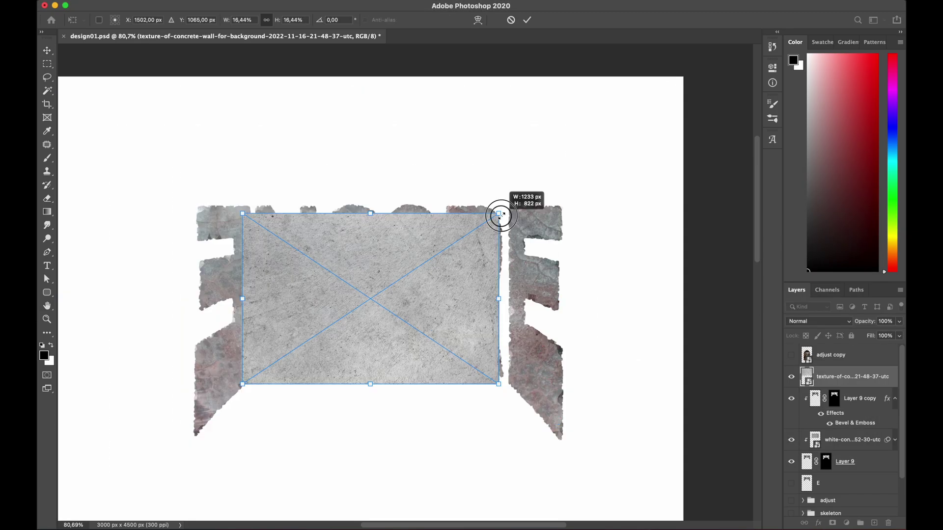
- Clip the second concrete texture over the lettering, scaled to cover it, with Linear Burn blending
{"action": "key", "text": "Return"}
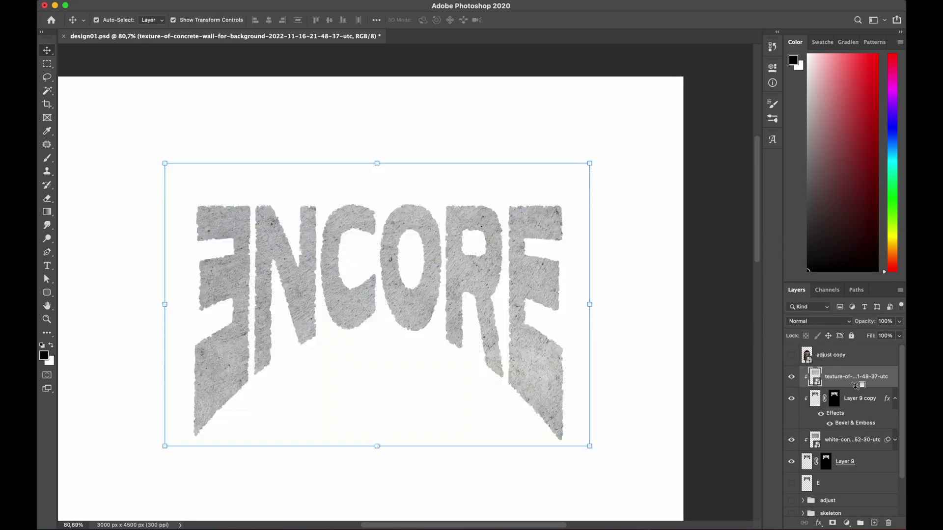
{"action": "left_click", "coordinate": [817, 321]}
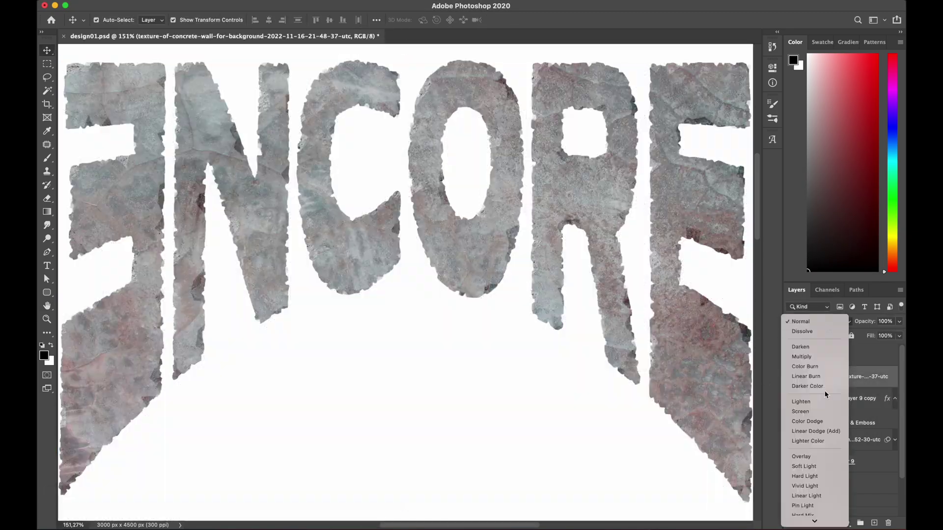
{"action": "left_click", "coordinate": [805, 376]}
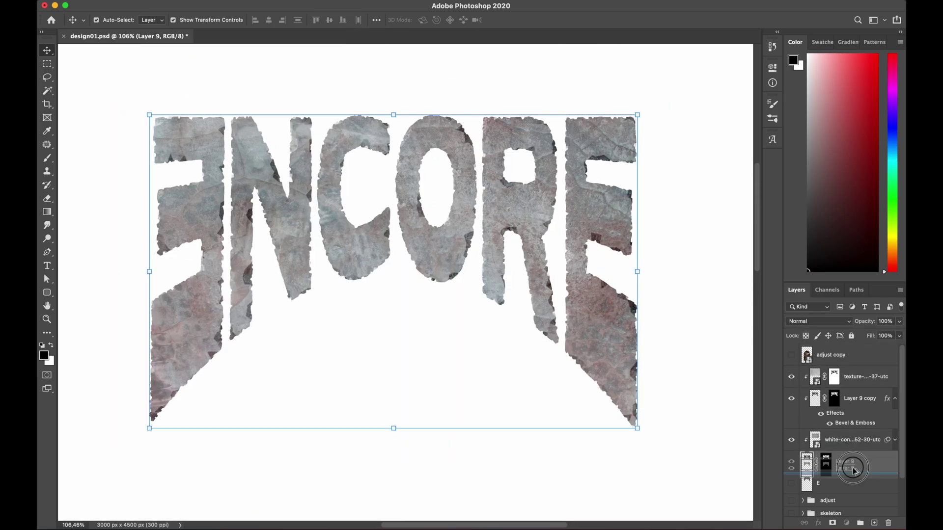
- Duplicate Layer 9 beneath the original with its mask applied and stretch the black copy slightly wider and taller for depth
{"action": "left_click_drag", "start_coordinate": [852, 464], "coordinate": [887, 523]}
{"action": "left_click", "coordinate": [516, 184]}
{"action": "mouse_move", "coordinate": [637, 114]}
{"action": "left_mouse_down"}
{"action": "mouse_move", "coordinate": [624, 128]}
{"action": "mouse_move", "coordinate": [651, 104]}
{"action": "left_mouse_up"}
{"action": "key", "text": "super+z"}
{"action": "left_click_drag", "start_coordinate": [394, 106], "coordinate": [392, 115]}
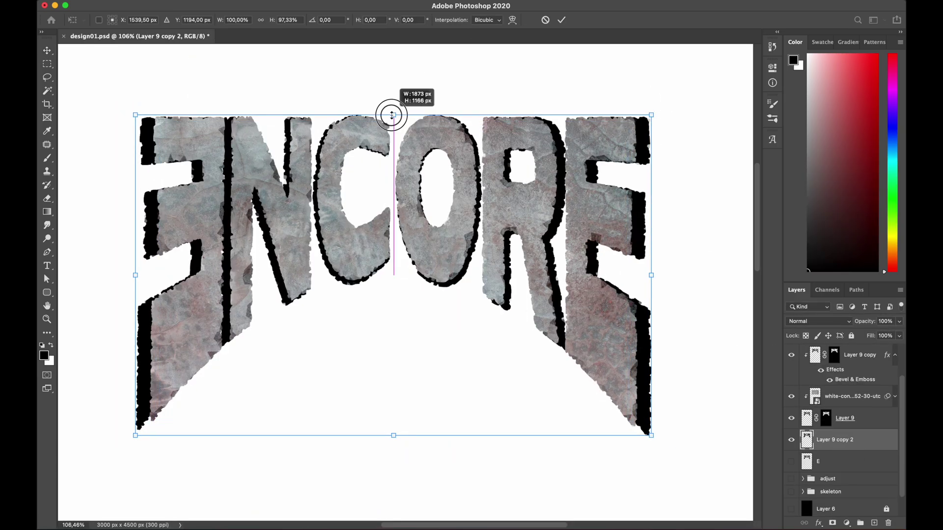
{"action": "left_click_drag", "start_coordinate": [136, 275], "coordinate": [131, 275]}
{"action": "scroll", "coordinate": [401, 276], "scroll_direction": "down", "scroll_amount": 3}
{"action": "left_click_drag", "start_coordinate": [207, 392], "coordinate": [207, 396]}
{"action": "left_click_drag", "start_coordinate": [585, 392], "coordinate": [586, 400]}
{"action": "key", "text": "Return"}
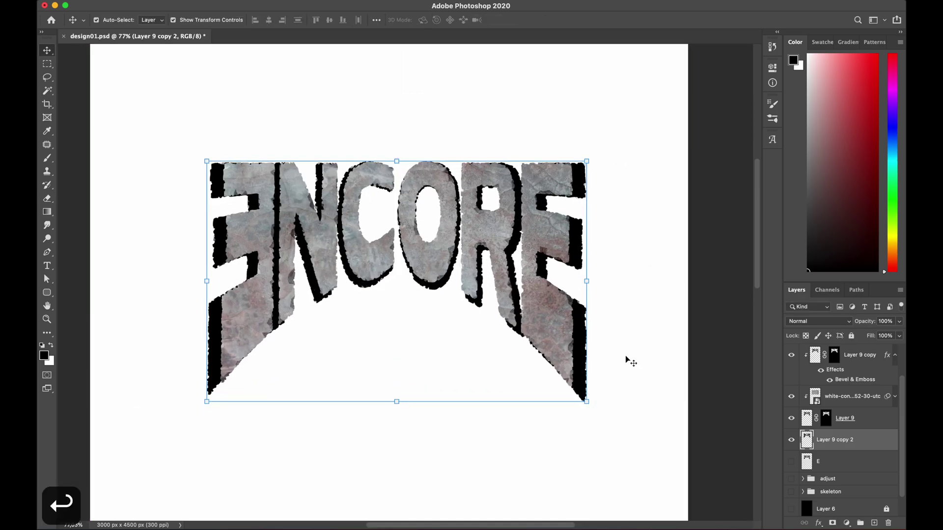
- Shift the black depth copy's lower part slightly upward behind the textured letters
{"action": "scroll", "coordinate": [539, 219], "scroll_direction": "down", "scroll_amount": 3}
{"action": "scroll", "coordinate": [403, 287], "scroll_direction": "up", "scroll_amount": 2}
{"action": "left_click_drag", "start_coordinate": [408, 310], "coordinate": [406, 298]}
{"action": "key", "text": "Return"}
- Paint the gaps between the textured letters and the black depth copy solid black with progressively smaller brushes
{"action": "scroll", "coordinate": [405, 281], "scroll_direction": "up", "scroll_amount": 8}
{"action": "key", "text": "b"}
{"action": "left_click_drag", "start_coordinate": [259, 282], "coordinate": [736, 299]}
{"action": "left_click_drag", "start_coordinate": [338, 20], "coordinate": [375, 32]}
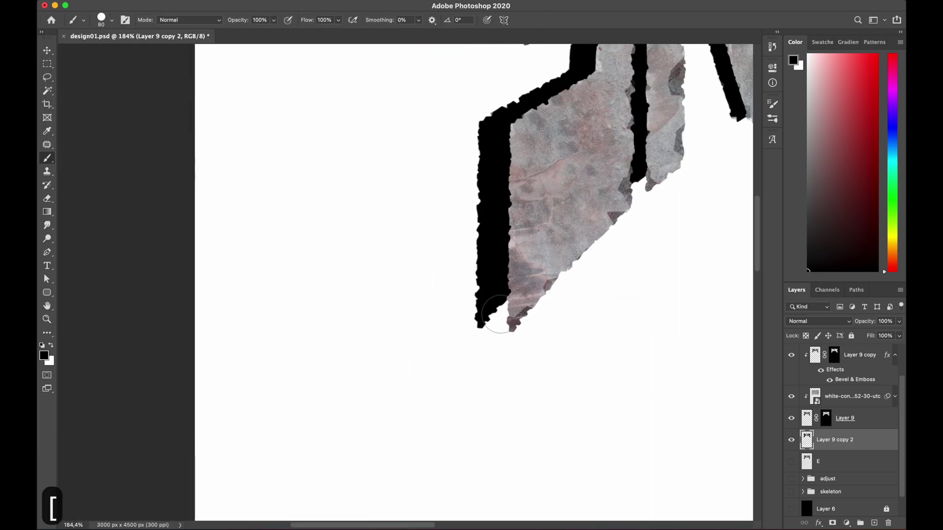
{"action": "key", "text": "bracketleft"}
{"action": "key", "text": "bracketleft"}
{"action": "key", "text": "bracketleft"}
{"action": "left_click_drag", "start_coordinate": [566, 239], "coordinate": [240, 150]}
{"action": "left_click_drag", "start_coordinate": [702, 304], "coordinate": [471, 250]}
{"action": "key", "text": "bracketleft"}
{"action": "key", "text": "bracketleft"}
{"action": "key", "text": "bracketleft"}
{"action": "left_click_drag", "start_coordinate": [236, 235], "coordinate": [579, 265]}
- Duplicate the white concrete texture, clip the copy to Layer 9 copy 2 and enlarge it over the letter sides
{"action": "scroll", "coordinate": [425, 181], "scroll_direction": "down", "scroll_amount": 6}
{"action": "key", "text": "v"}
{"action": "left_click", "coordinate": [366, 373]}
{"action": "scroll", "coordinate": [404, 289], "scroll_direction": "down", "scroll_amount": 3}
{"action": "left_click_drag", "start_coordinate": [845, 397], "coordinate": [843, 431]}
{"action": "left_click", "coordinate": [856, 450], "text": "alt"}
{"action": "left_click_drag", "start_coordinate": [645, 184], "coordinate": [688, 162]}
{"action": "key", "text": "Return"}
- Reset Layer 9 copy 2's Bevel & Emboss to defaults, increase depth, size and shadow opacity, and set shadows to Color Burn
{"action": "double_click", "coordinate": [837, 461]}
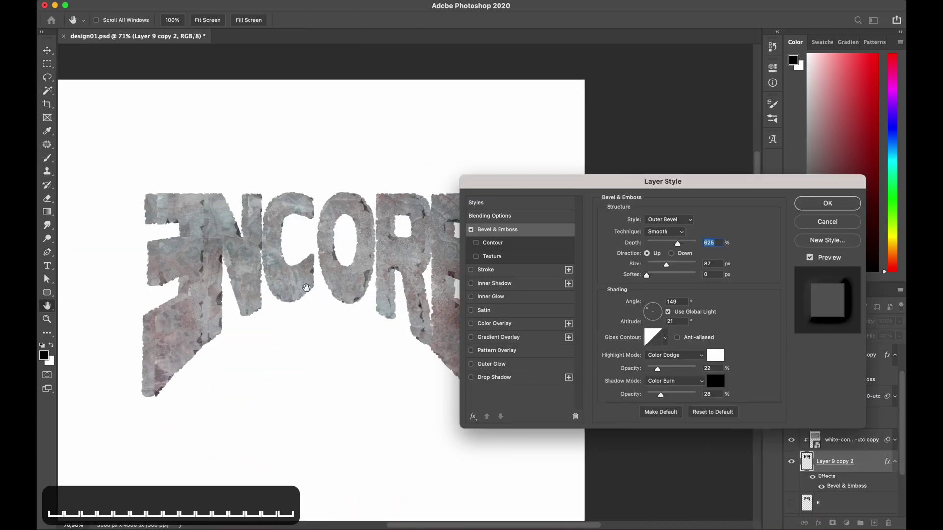
{"action": "left_click", "coordinate": [712, 411]}
{"action": "left_click_drag", "start_coordinate": [652, 244], "coordinate": [663, 244]}
{"action": "left_click_drag", "start_coordinate": [648, 265], "coordinate": [661, 266]}
{"action": "left_click", "coordinate": [673, 382]}
{"action": "left_click", "coordinate": [672, 392]}
{"action": "left_click_drag", "start_coordinate": [671, 394], "coordinate": [676, 395]}
- Choose another gloss contour for the letter sides' bevel and adjust its light angle, altitude and depth
{"action": "left_click", "coordinate": [665, 337]}
{"action": "left_click", "coordinate": [686, 362]}
{"action": "left_click_drag", "start_coordinate": [648, 309], "coordinate": [660, 314]}
{"action": "left_click_drag", "start_coordinate": [660, 244], "coordinate": [676, 245]}
{"action": "left_click_drag", "start_coordinate": [660, 313], "coordinate": [660, 316]}
{"action": "left_click_drag", "start_coordinate": [676, 244], "coordinate": [647, 247]}
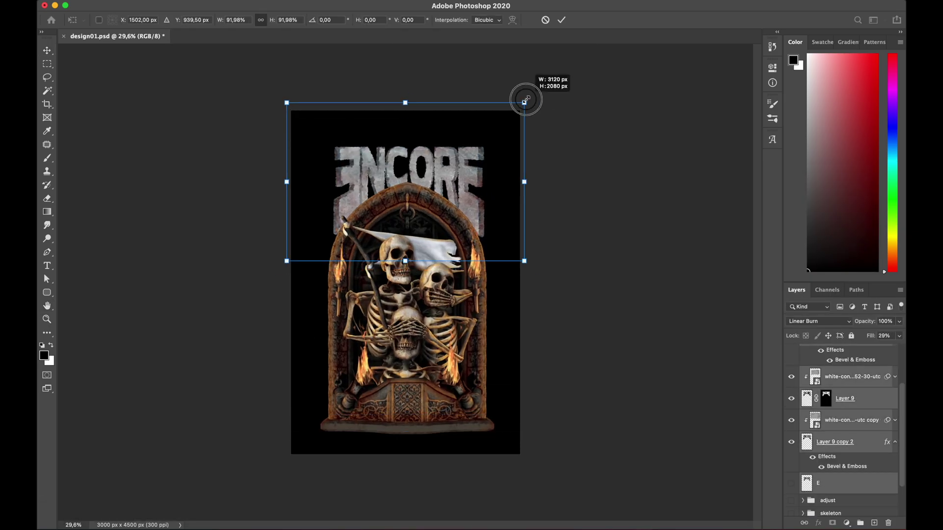
- Scale the lettering layers to about 92% and name their group text
{"action": "key", "text": "Return"}
{"action": "type", "text": "text"}
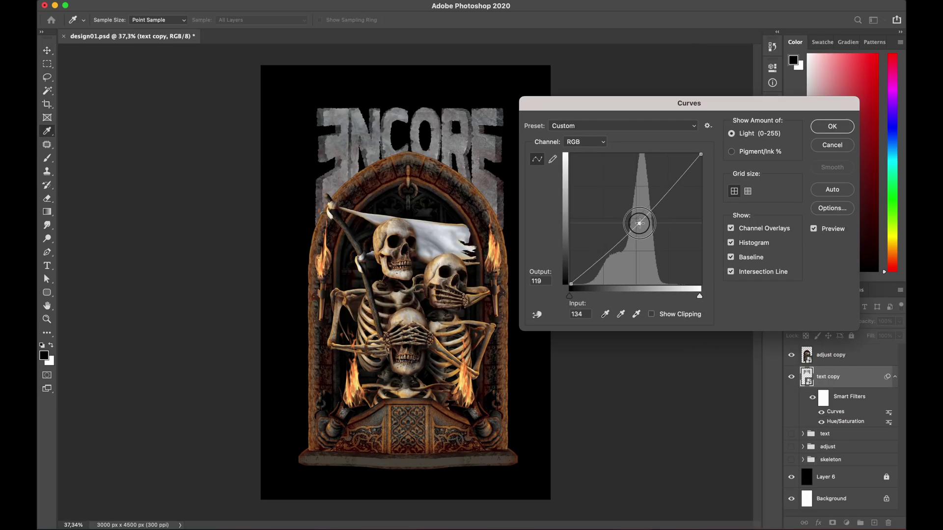
- Darken text copy with Curves at input 134, output 119, and Levels of 10, 0,89 and 240
{"action": "left_click_drag", "start_coordinate": [637, 193], "coordinate": [641, 224]}
{"action": "key", "text": "super+l"}
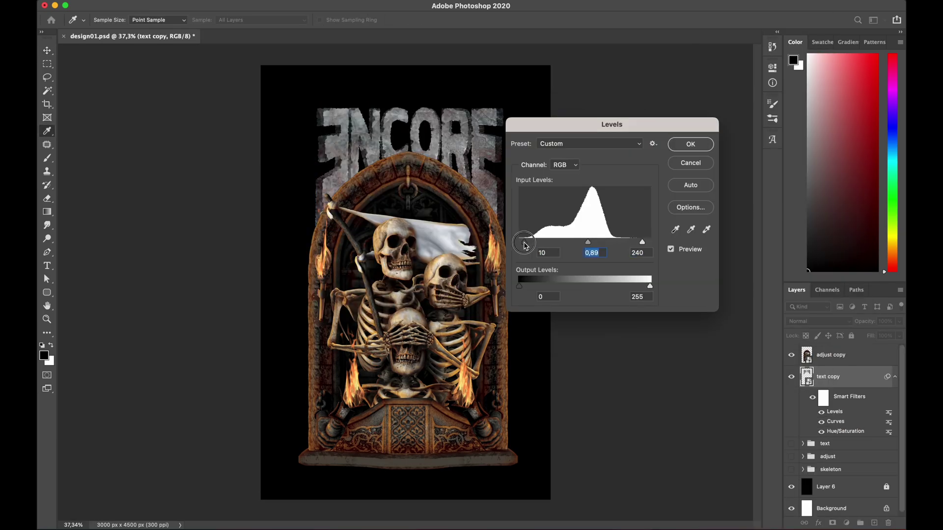
- Clip a gradient map to text copy and change its white stop to orange
{"action": "left_click", "coordinate": [846, 522]}
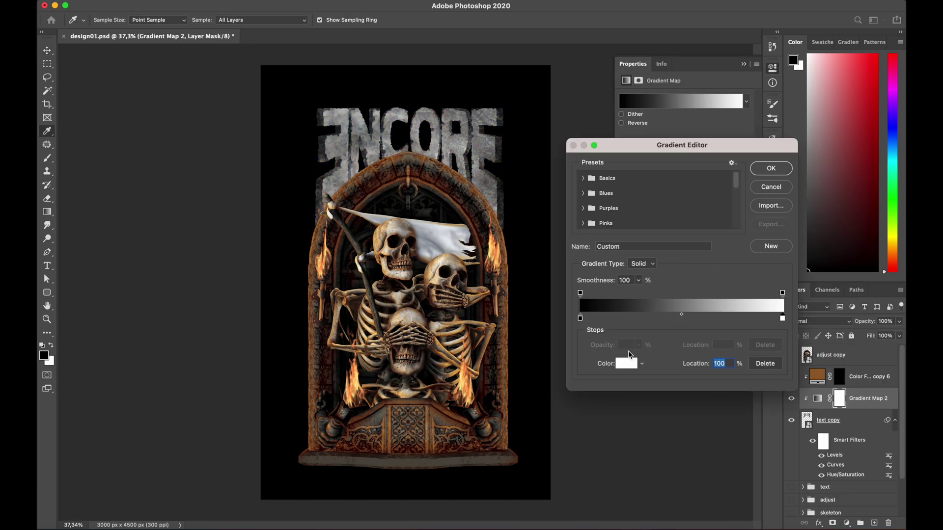
{"action": "double_click", "coordinate": [782, 318]}
{"action": "left_click", "coordinate": [605, 297]}
{"action": "key", "text": "Return"}
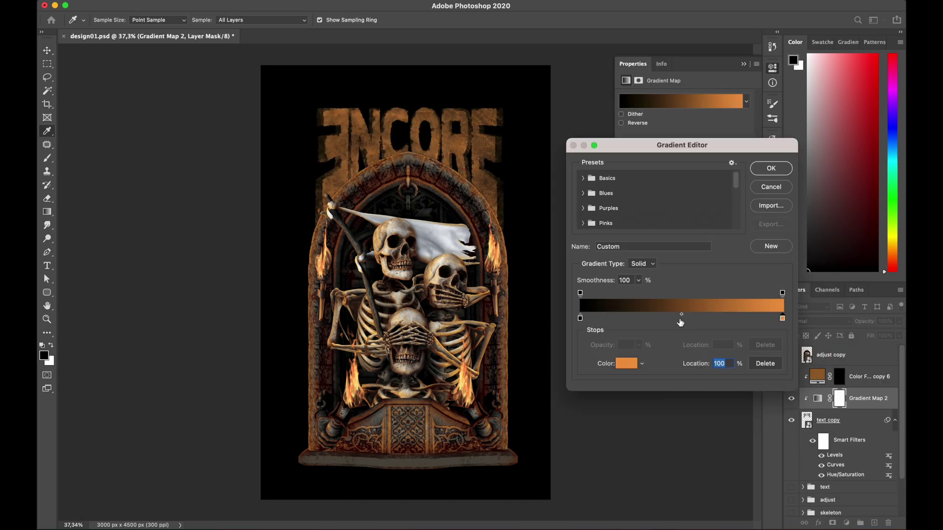
- Add a middle color stop to the gradient map, shift a stop near the orange end and delete the surplus stop
{"action": "double_click", "coordinate": [652, 318]}
{"action": "left_click", "coordinate": [512, 348]}
{"action": "key", "text": "Return"}
{"action": "left_click", "coordinate": [651, 319]}
{"action": "mouse_move", "coordinate": [765, 318]}
{"action": "left_mouse_down"}
{"action": "mouse_move", "coordinate": [743, 318]}
{"action": "mouse_move", "coordinate": [754, 318]}
{"action": "left_mouse_up"}
{"action": "left_click", "coordinate": [764, 363]}
{"action": "left_click", "coordinate": [584, 319]}
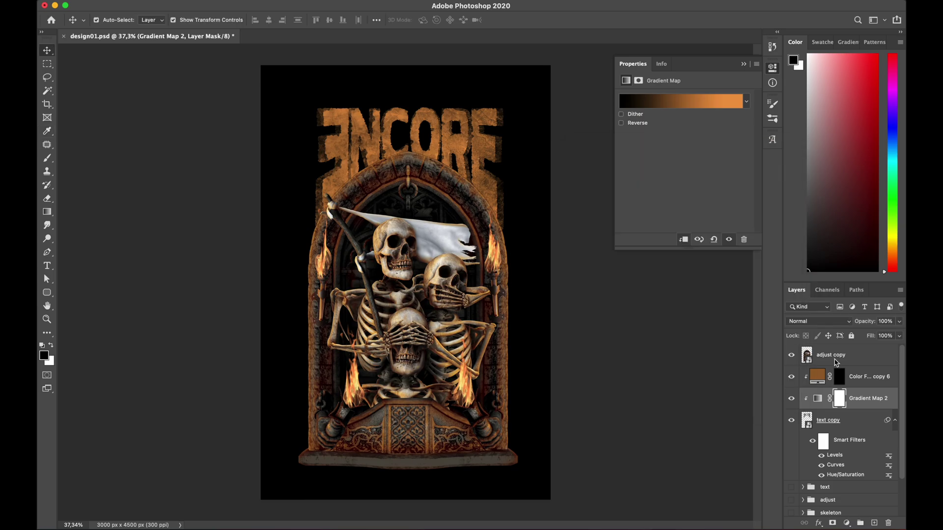
- Change the blend mode of Gradient Map 2 and paint the Color Fill 1 copy 6 mask to reveal orange glow around the lettering's sides and arch
{"action": "left_click", "coordinate": [817, 321]}
{"action": "left_click", "coordinate": [810, 415]}
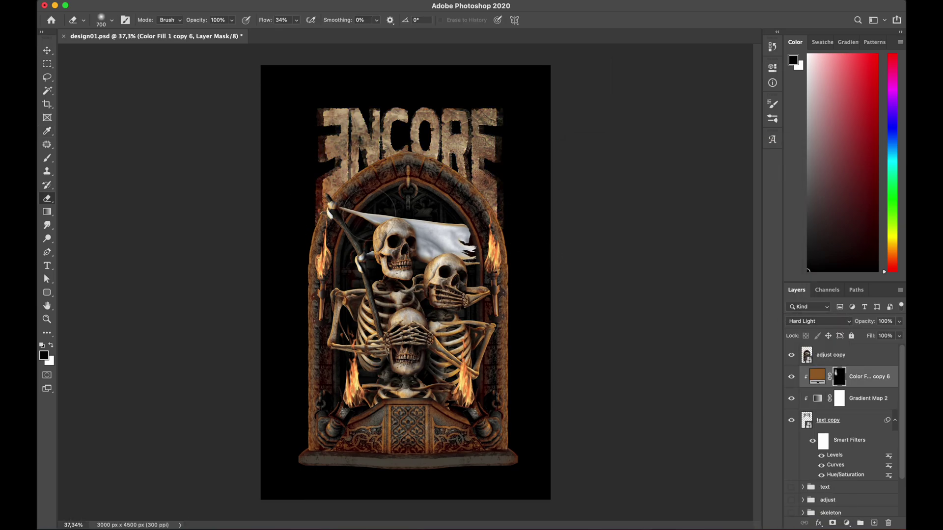
{"action": "left_click_drag", "start_coordinate": [490, 123], "coordinate": [491, 201]}
{"action": "scroll", "coordinate": [405, 122], "scroll_direction": "up", "scroll_amount": 10}
{"action": "key", "text": "bracketleft"}
{"action": "key", "text": "bracketleft"}
{"action": "key", "text": "bracketleft"}
{"action": "key", "text": "bracketleft"}
{"action": "key", "text": "bracketleft"}
{"action": "key", "text": "bracketleft"}
{"action": "scroll", "coordinate": [405, 275], "scroll_direction": "down", "scroll_amount": 3}
{"action": "left_click_drag", "start_coordinate": [262, 361], "coordinate": [263, 182]}
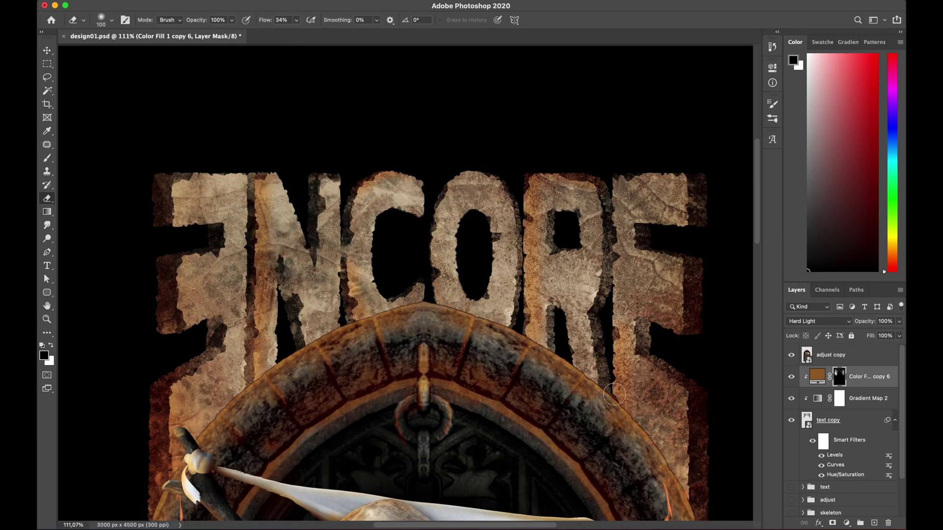
{"action": "scroll", "coordinate": [618, 440], "scroll_direction": "down", "scroll_amount": 6}
{"action": "key", "text": "bracketright"}
{"action": "key", "text": "bracketright"}
{"action": "key", "text": "bracketright"}
{"action": "key", "text": "bracketright"}
{"action": "key", "text": "bracketright"}
{"action": "key", "text": "bracketright"}
- Readjust the Levels smart filter on text copy
{"action": "key", "text": "v"}
{"action": "double_click", "coordinate": [834, 455]}
{"action": "left_click_drag", "start_coordinate": [586, 242], "coordinate": [590, 243]}
{"action": "left_click", "coordinate": [687, 146]}
{"action": "left_click", "coordinate": [638, 275]}
{"action": "scroll", "coordinate": [425, 265], "scroll_direction": "down", "scroll_amount": 3}
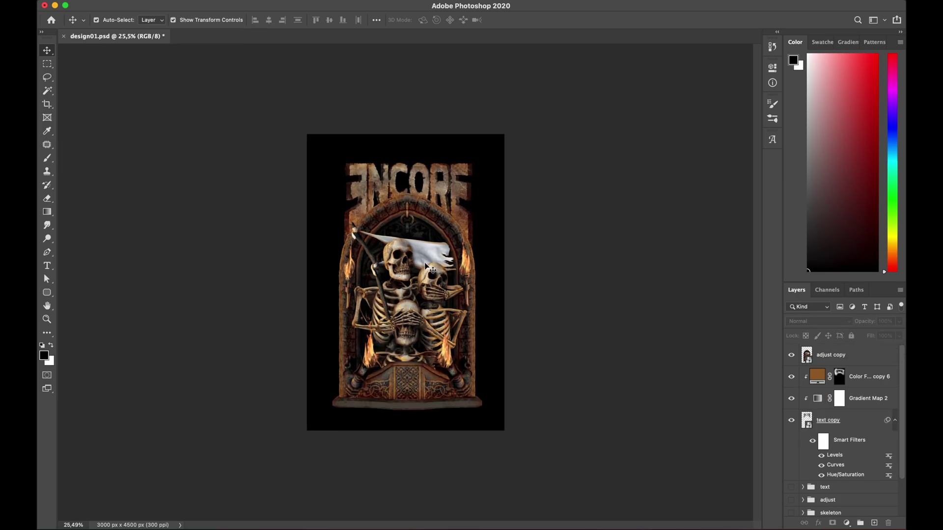
- Add a clipped layer directly above text copy and brush black shading over the lettering along the arch
{"action": "scroll", "coordinate": [425, 265], "scroll_direction": "up", "scroll_amount": 3}
{"action": "left_click", "coordinate": [828, 420]}
{"action": "left_click", "coordinate": [874, 523]}
{"action": "key", "text": "b"}
{"action": "key", "text": "bracketright"}
{"action": "key", "text": "bracketright"}
{"action": "key", "text": "bracketright"}
{"action": "key", "text": "bracketright"}
{"action": "key", "text": "bracketright"}
{"action": "key", "text": "bracketright"}
{"action": "key", "text": "bracketright"}
{"action": "scroll", "coordinate": [507, 231], "scroll_direction": "up", "scroll_amount": 8}
{"action": "key", "text": "bracketleft"}
{"action": "key", "text": "bracketleft"}
{"action": "key", "text": "bracketleft"}
{"action": "left_click_drag", "start_coordinate": [564, 356], "coordinate": [638, 412]}
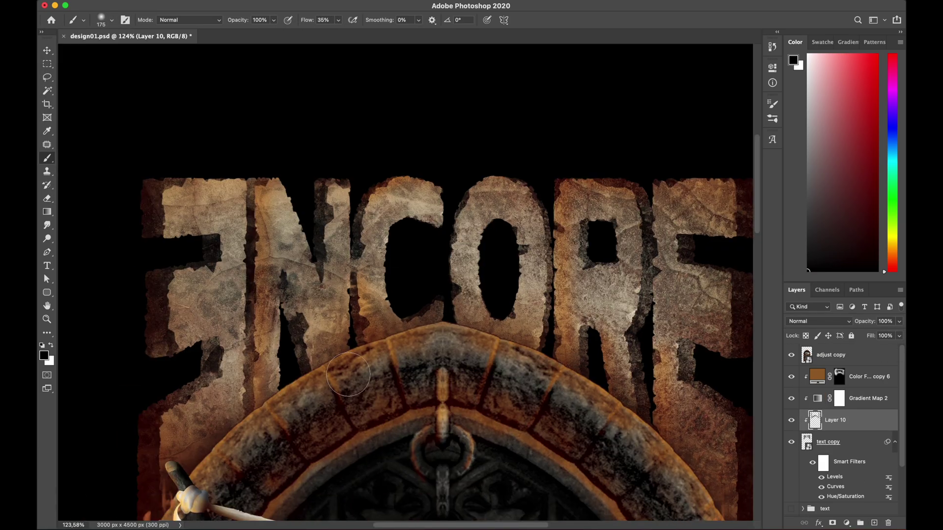
- Save the document
{"action": "scroll", "coordinate": [405, 275], "scroll_direction": "down", "scroll_amount": 8}
{"action": "key", "text": "super+z"}
{"action": "key", "text": "v"}
{"action": "left_click", "coordinate": [639, 275]}
{"action": "scroll", "coordinate": [378, 313], "scroll_direction": "down", "scroll_amount": 3}
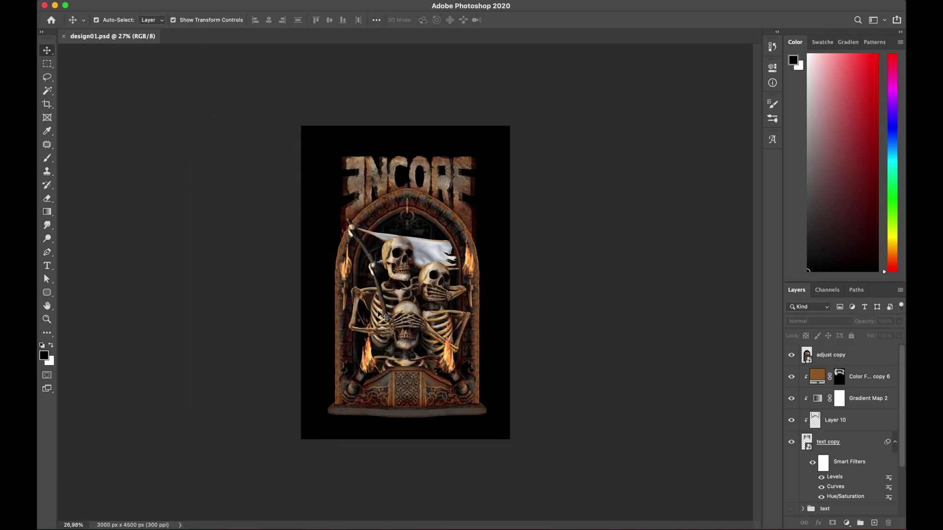
- Set the eraser flow to 85% and reveal thin orange edges on the E and N through the Color Fill 1 copy 6 mask
{"action": "scroll", "coordinate": [378, 313], "scroll_direction": "up", "scroll_amount": 5}
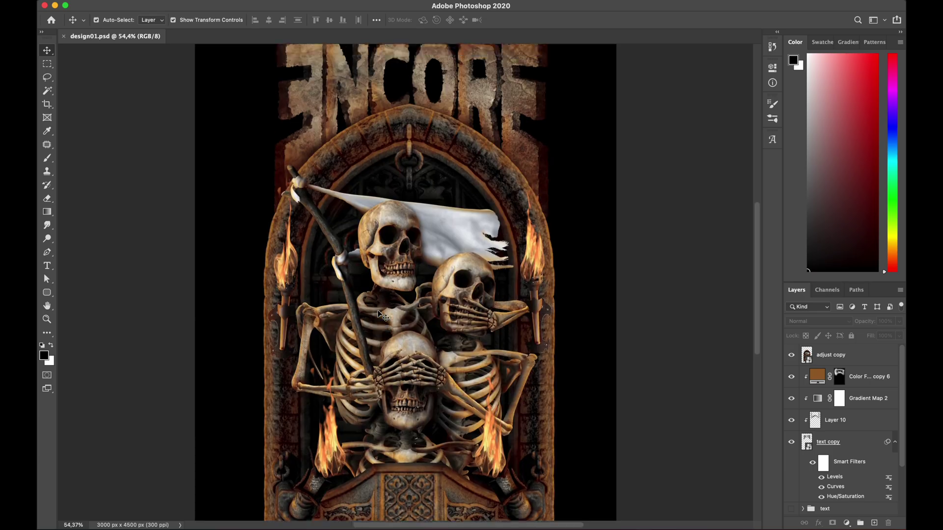
{"action": "left_click", "coordinate": [839, 377]}
{"action": "key", "text": "e"}
{"action": "scroll", "coordinate": [332, 162], "scroll_direction": "up", "scroll_amount": 6}
{"action": "key", "text": "bracketleft"}
{"action": "key", "text": "bracketleft"}
{"action": "left_click_drag", "start_coordinate": [229, 172], "coordinate": [189, 202]}
{"action": "scroll", "coordinate": [230, 196], "scroll_direction": "up", "scroll_amount": 5}
{"action": "scroll", "coordinate": [388, 234], "scroll_direction": "up", "scroll_amount": 4}
{"action": "left_click", "coordinate": [296, 20]}
{"action": "left_click_drag", "start_coordinate": [293, 32], "coordinate": [305, 33]}
{"action": "key", "text": "bracketleft"}
{"action": "key", "text": "bracketleft"}
{"action": "key", "text": "bracketleft"}
{"action": "left_click_drag", "start_coordinate": [400, 283], "coordinate": [391, 340]}
{"action": "left_click_drag", "start_coordinate": [347, 308], "coordinate": [367, 448]}
{"action": "scroll", "coordinate": [344, 344], "scroll_direction": "left", "scroll_amount": 3}
{"action": "scroll", "coordinate": [392, 280], "scroll_direction": "up", "scroll_amount": 8}
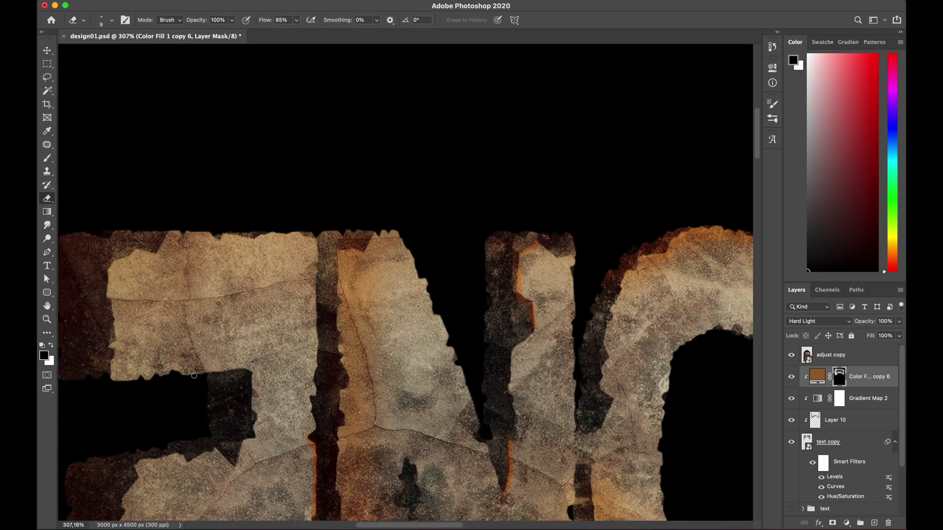
- Reveal thin orange rim light along the edges of the C, O, R and final E at 100% flow on the same mask
{"action": "scroll", "coordinate": [405, 277], "scroll_direction": "down", "scroll_amount": 8}
{"action": "scroll", "coordinate": [406, 277], "scroll_direction": "up", "scroll_amount": 2}
{"action": "key", "text": "bracketright"}
{"action": "left_click_drag", "start_coordinate": [313, 173], "coordinate": [316, 135]}
{"action": "scroll", "coordinate": [405, 246], "scroll_direction": "up", "scroll_amount": 1}
{"action": "left_click_drag", "start_coordinate": [451, 118], "coordinate": [440, 259]}
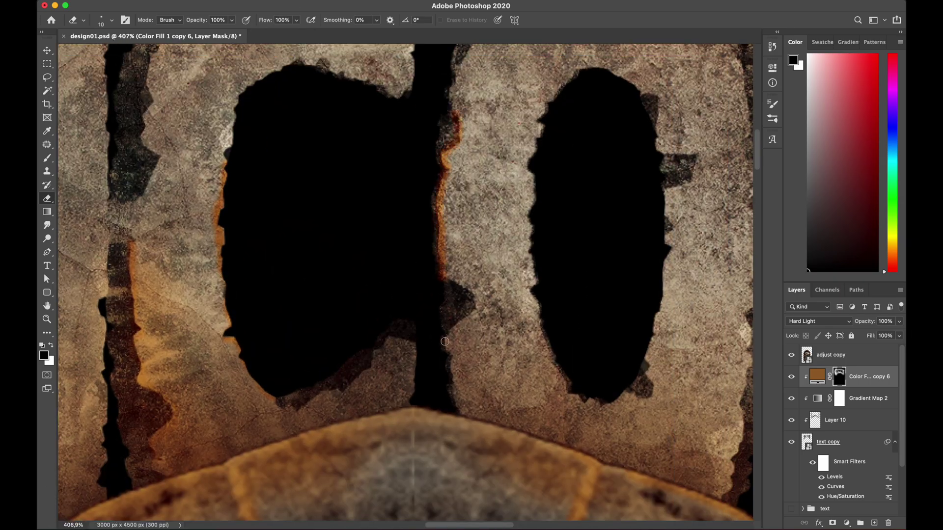
{"action": "scroll", "coordinate": [441, 259], "scroll_direction": "right", "scroll_amount": 2}
{"action": "left_click_drag", "start_coordinate": [501, 147], "coordinate": [499, 339]}
{"action": "scroll", "coordinate": [510, 227], "scroll_direction": "right", "scroll_amount": 8}
{"action": "scroll", "coordinate": [442, 295], "scroll_direction": "right", "scroll_amount": 4}
{"action": "left_click_drag", "start_coordinate": [475, 130], "coordinate": [472, 288]}
{"action": "scroll", "coordinate": [472, 288], "scroll_direction": "down", "scroll_amount": 12}
{"action": "key", "text": "v"}
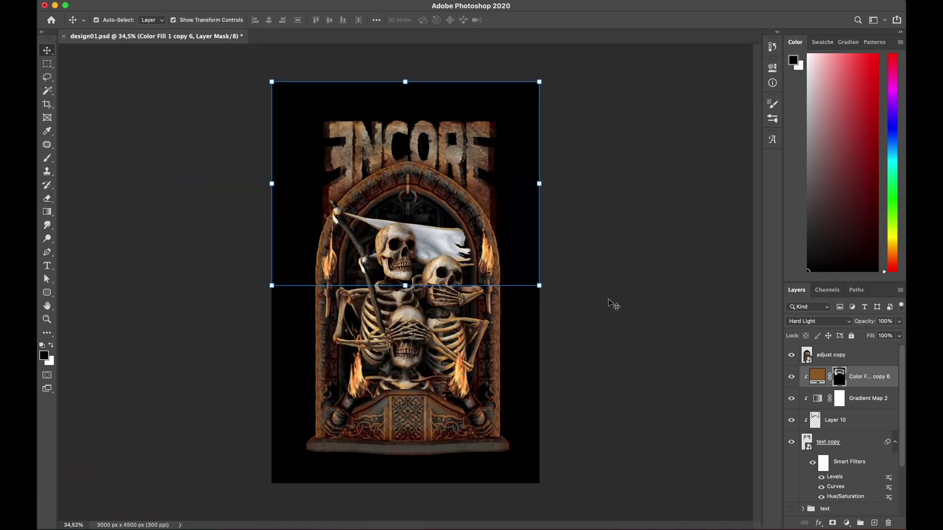
- Duplicate Color Fill 1 copy 6, give the duplicate a black mask and change its fill to a lighter orange
{"action": "scroll", "coordinate": [406, 154], "scroll_direction": "up", "scroll_amount": 4}
{"action": "key", "text": "super+j"}
{"action": "left_click", "coordinate": [834, 387], "text": "alt"}
{"action": "left_click", "coordinate": [833, 523]}
{"action": "key", "text": "super+i"}
{"action": "double_click", "coordinate": [817, 377]}
{"action": "left_click", "coordinate": [736, 252]}
- Reveal fine light-orange highlights on the first E's edges with a small eraser on the new mask and undo the last stroke
{"action": "left_click", "coordinate": [839, 377]}
{"action": "key", "text": "e"}
{"action": "scroll", "coordinate": [241, 202], "scroll_direction": "up", "scroll_amount": 8}
{"action": "key", "text": "bracketleft"}
{"action": "key", "text": "bracketleft"}
{"action": "key", "text": "bracketleft"}
{"action": "key", "text": "bracketleft"}
{"action": "key", "text": "bracketleft"}
{"action": "key", "text": "bracketleft"}
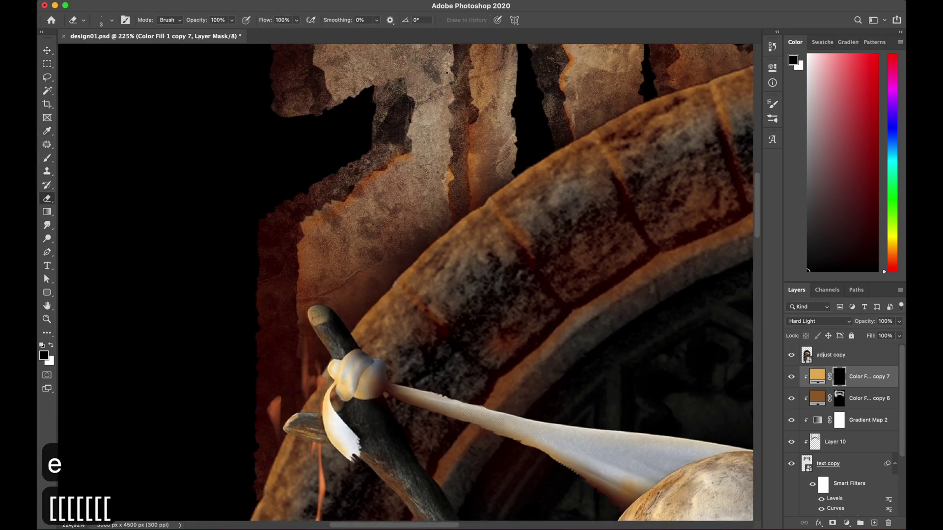
{"action": "left_click_drag", "start_coordinate": [357, 190], "coordinate": [342, 205]}
{"action": "scroll", "coordinate": [405, 245], "scroll_direction": "up", "scroll_amount": 5}
{"action": "scroll", "coordinate": [405, 283], "scroll_direction": "up", "scroll_amount": 2}
{"action": "left_click_drag", "start_coordinate": [428, 334], "coordinate": [424, 380]}
{"action": "scroll", "coordinate": [412, 245], "scroll_direction": "up", "scroll_amount": 4}
{"action": "left_click_drag", "start_coordinate": [312, 166], "coordinate": [243, 176]}
{"action": "key", "text": "super+z"}
{"action": "scroll", "coordinate": [405, 236], "scroll_direction": "down", "scroll_amount": 10}
- Set Color Fill 1 copy 7 to Overlay and adjust its light-orange fill color
{"action": "left_click", "coordinate": [819, 321]}
{"action": "left_click", "coordinate": [817, 311]}
{"action": "double_click", "coordinate": [816, 376]}
{"action": "left_click", "coordinate": [741, 254]}
- Reveal brighter highlights along the orange edges of the E and N on the Color Fill 1 copy 7 mask with a 10 px eraser
{"action": "left_click", "coordinate": [839, 376]}
{"action": "scroll", "coordinate": [373, 338], "scroll_direction": "up", "scroll_amount": 6}
{"action": "key", "text": "bracketright"}
{"action": "key", "text": "bracketright"}
{"action": "key", "text": "bracketright"}
{"action": "key", "text": "bracketright"}
{"action": "key", "text": "bracketright"}
{"action": "left_click_drag", "start_coordinate": [656, 265], "coordinate": [661, 357]}
{"action": "scroll", "coordinate": [465, 176], "scroll_direction": "up", "scroll_amount": 5}
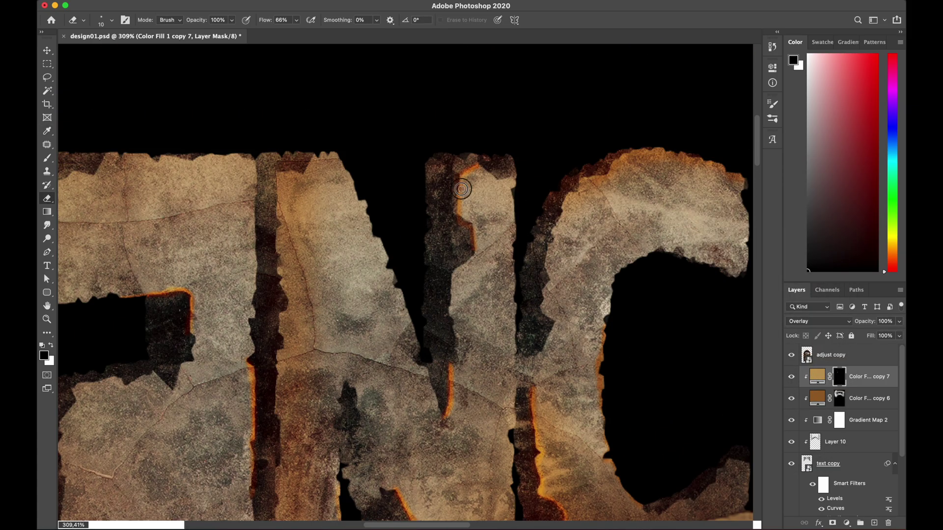
{"action": "left_click_drag", "start_coordinate": [465, 177], "coordinate": [475, 255]}
- Continue the bright edge highlights along the C, O and the remaining letters
{"action": "scroll", "coordinate": [471, 246], "scroll_direction": "down", "scroll_amount": 3}
{"action": "scroll", "coordinate": [471, 196], "scroll_direction": "right", "scroll_amount": 3}
{"action": "left_click_drag", "start_coordinate": [475, 176], "coordinate": [461, 249]}
{"action": "scroll", "coordinate": [462, 249], "scroll_direction": "right", "scroll_amount": 3}
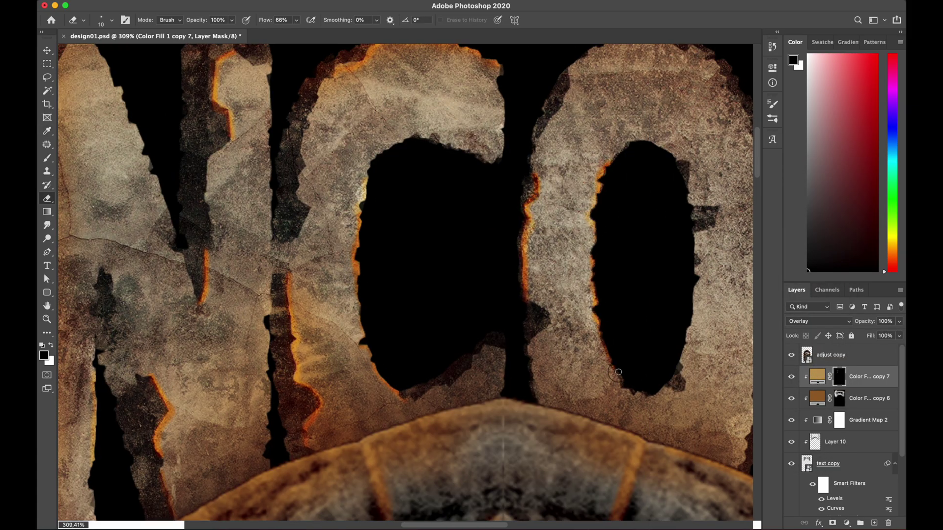
{"action": "scroll", "coordinate": [589, 294], "scroll_direction": "down", "scroll_amount": 5}
{"action": "scroll", "coordinate": [589, 295], "scroll_direction": "right", "scroll_amount": 5}
{"action": "left_click_drag", "start_coordinate": [529, 159], "coordinate": [529, 213]}
{"action": "scroll", "coordinate": [540, 221], "scroll_direction": "right", "scroll_amount": 4}
- Preview the whole artwork in full-screen mode
{"action": "key", "text": "v"}
{"action": "scroll", "coordinate": [540, 235], "scroll_direction": "down", "scroll_amount": 10}
{"action": "left_click", "coordinate": [570, 250]}
{"action": "key", "text": "f"}
{"action": "key", "text": "f"}
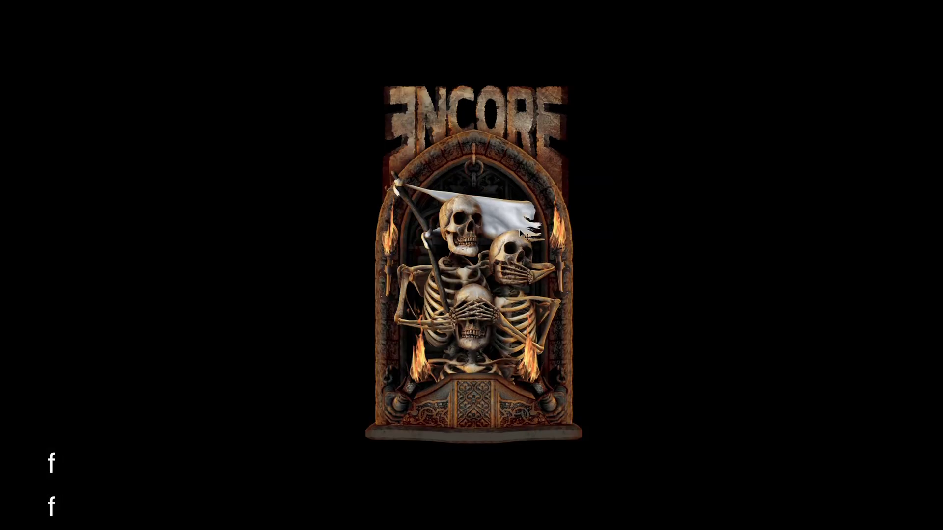
{"action": "key", "text": "f"}
- Slightly enlarge the lettering layers from Color Fill 1 copy 7 through text copy, nudge them down and preview the artwork full screen
{"action": "left_click", "coordinate": [871, 376]}
{"action": "left_click", "coordinate": [835, 463], "text": "shift"}
{"action": "left_click_drag", "start_coordinate": [550, 62], "coordinate": [563, 52]}
{"action": "key", "text": "shift+Down"}
{"action": "key", "text": "Return"}
{"action": "scroll", "coordinate": [454, 275], "scroll_direction": "up", "scroll_amount": 3}
{"action": "key", "text": "f"}
{"action": "key", "text": "f"}
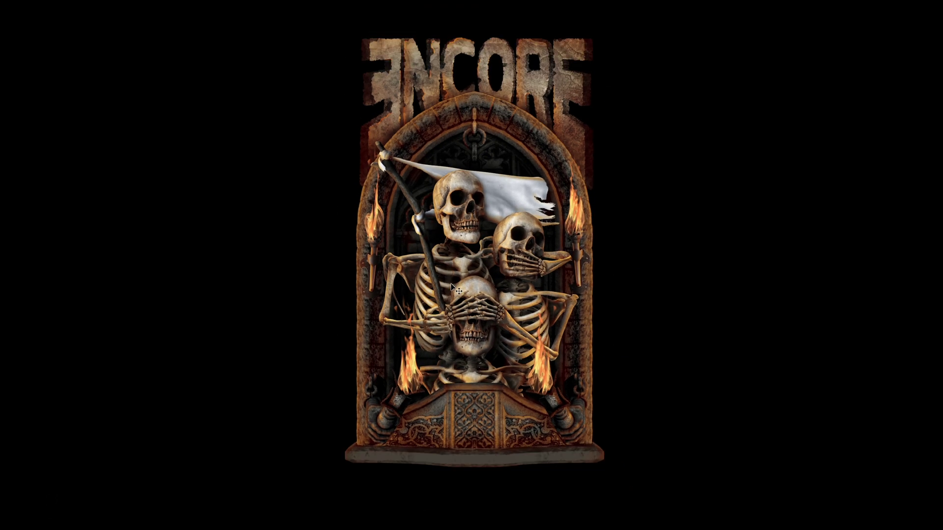
{"action": "key", "text": "f"}
- Try another Levels adjustment on text copy's smart filter and undo it
{"action": "scroll", "coordinate": [451, 287], "scroll_direction": "down", "scroll_amount": 3}
{"action": "double_click", "coordinate": [837, 507]}
{"action": "key", "text": "Return"}
{"action": "double_click", "coordinate": [834, 491]}
{"action": "left_click_drag", "start_coordinate": [630, 243], "coordinate": [643, 244]}
{"action": "left_click", "coordinate": [678, 164]}
{"action": "key", "text": "super+z"}
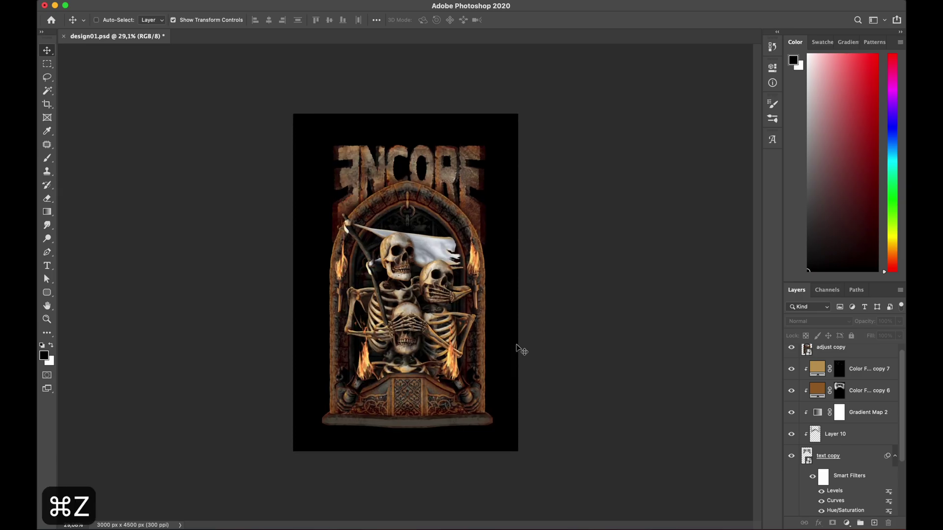
- Switch to Finder and open the T-shirt mockup file 1.psd in Photoshop
{"action": "left_click", "coordinate": [254, 508]}
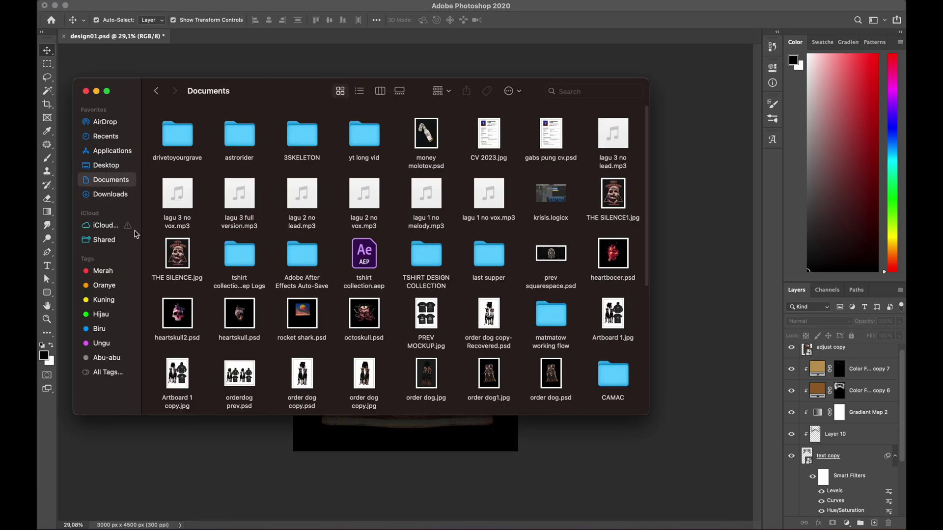
{"action": "left_click", "coordinate": [108, 275]}
{"action": "double_click", "coordinate": [302, 137]}
{"action": "double_click", "coordinate": [175, 130]}
{"action": "double_click", "coordinate": [517, 130]}
{"action": "double_click", "coordinate": [175, 129]}
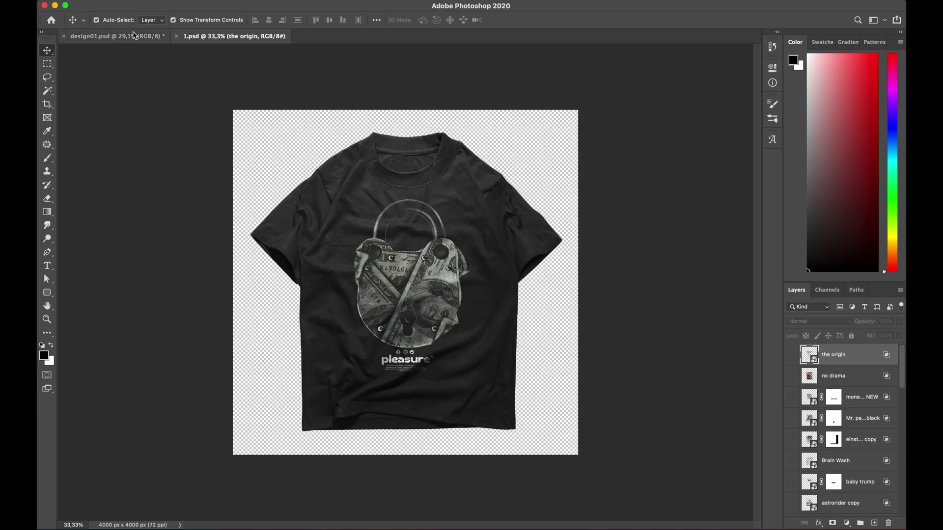
- In design01.psd, merge the artwork layers from adjust copy through text copy, copy the merged artwork and undo the merge
{"action": "left_click", "coordinate": [133, 35]}
{"action": "scroll", "coordinate": [863, 401], "scroll_direction": "down", "scroll_amount": 5}
{"action": "left_click", "coordinate": [848, 377], "text": "shift"}
{"action": "key", "text": "super+e"}
{"action": "key", "text": "super+c"}
{"action": "key", "text": "super+z"}
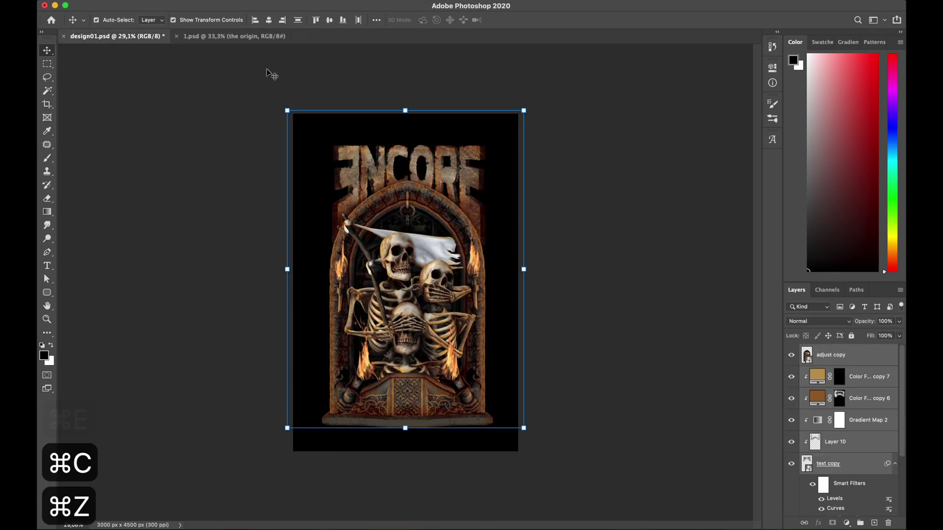
- Return to 1.psd and delete the existing padlock design from the T-shirt
{"action": "left_click", "coordinate": [273, 36]}
{"action": "left_click", "coordinate": [410, 275], "text": "super"}
{"action": "key", "text": "BackSpace"}
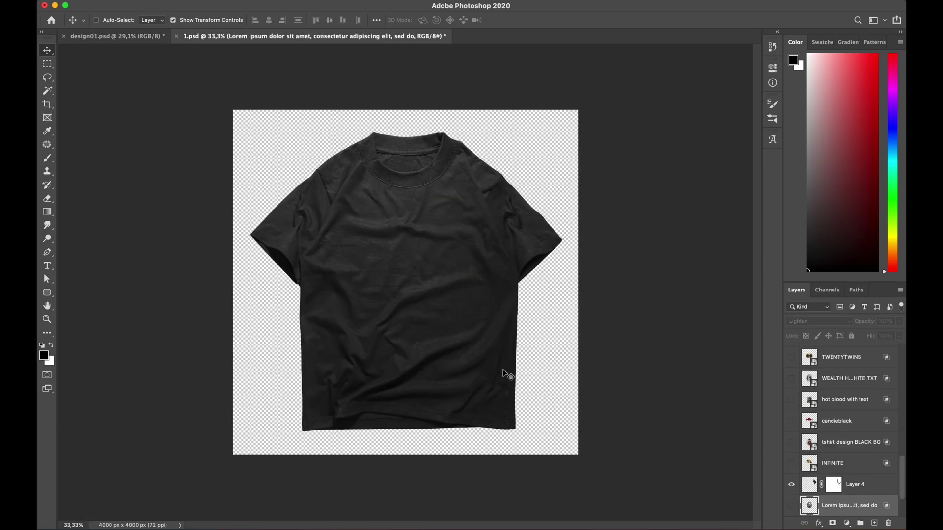
- Paste the merged ENCORE artwork onto the shirt, scale it to about 57.8% and move it down about 140 px on the chest
{"action": "key", "text": "super+v"}
{"action": "left_click_drag", "start_coordinate": [505, 119], "coordinate": [446, 176]}
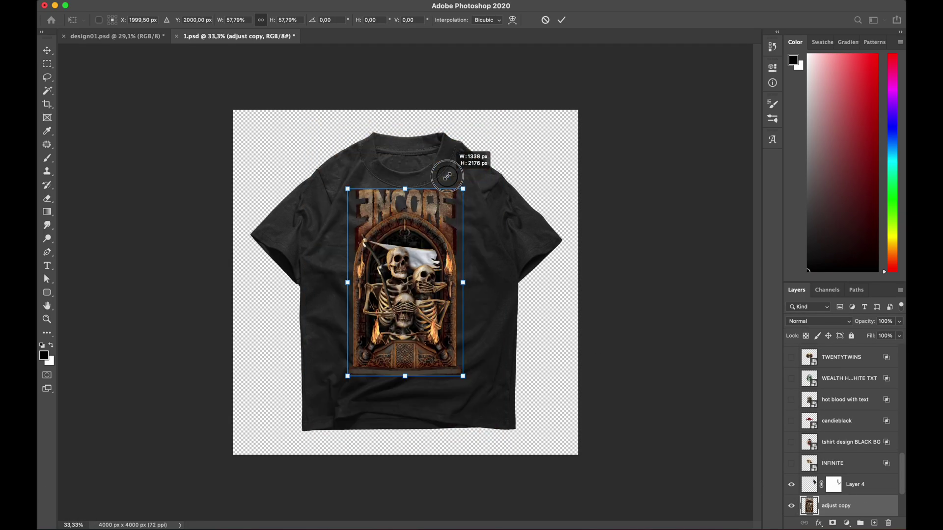
{"action": "left_click_drag", "start_coordinate": [418, 251], "coordinate": [418, 262]}
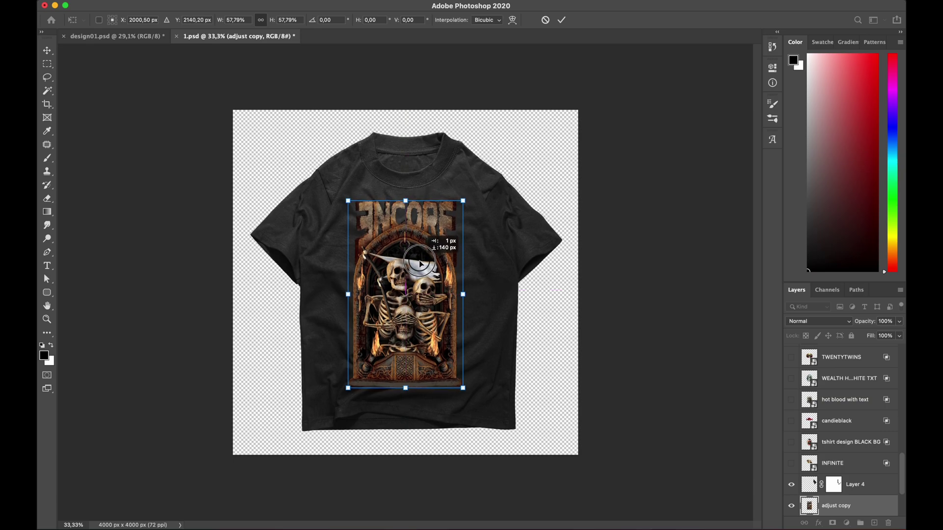
- Make the black Layer 3 visible as the mockup's background
{"action": "scroll", "coordinate": [813, 475], "scroll_direction": "down", "scroll_amount": 4}
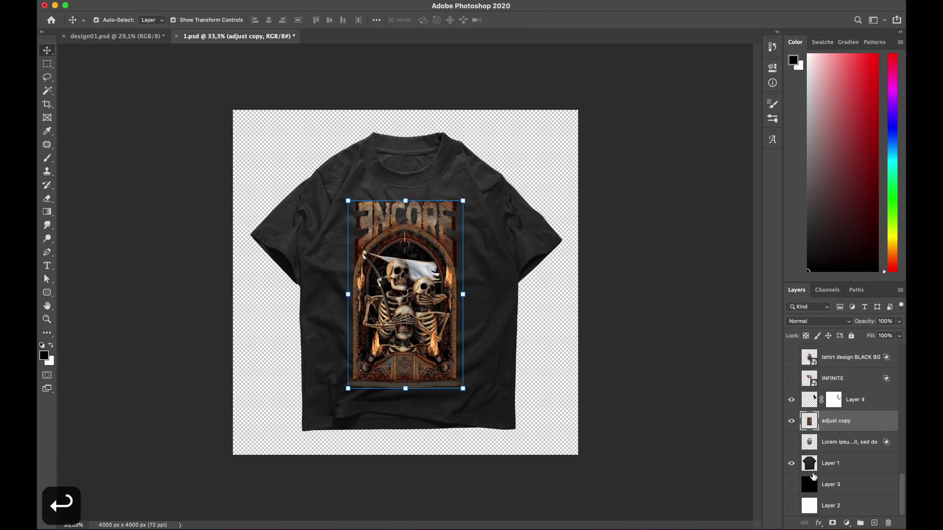
{"action": "left_click", "coordinate": [790, 486]}
- Blend adjust copy into the fabric with gray Blend If, splitting the shadows to about 0/67 for This Layer and 0/51 for Underlying Layer
{"action": "scroll", "coordinate": [467, 302], "scroll_direction": "up", "scroll_amount": 6}
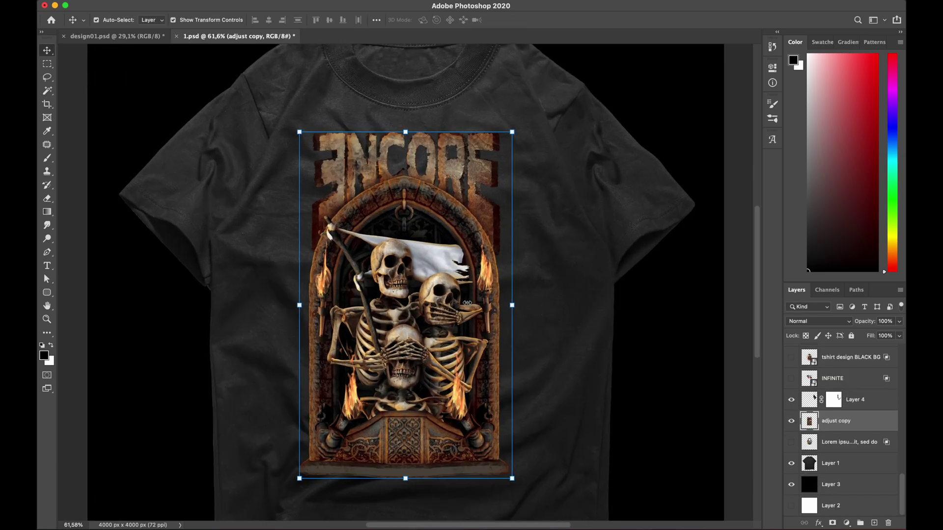
{"action": "scroll", "coordinate": [467, 303], "scroll_direction": "right", "scroll_amount": 3}
{"action": "scroll", "coordinate": [467, 302], "scroll_direction": "down", "scroll_amount": 1}
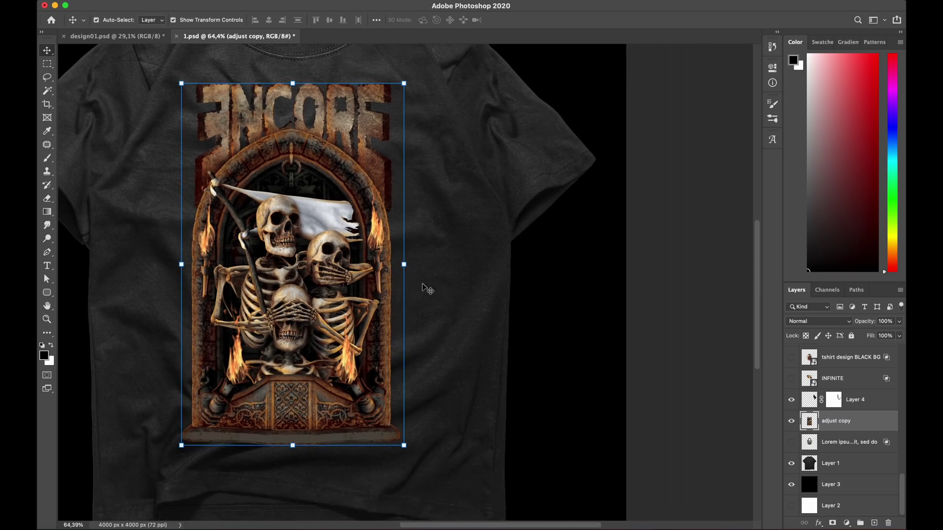
{"action": "scroll", "coordinate": [409, 276], "scroll_direction": "up", "scroll_amount": 2}
{"action": "scroll", "coordinate": [409, 276], "scroll_direction": "right", "scroll_amount": 2}
{"action": "scroll", "coordinate": [409, 276], "scroll_direction": "up", "scroll_amount": 1}
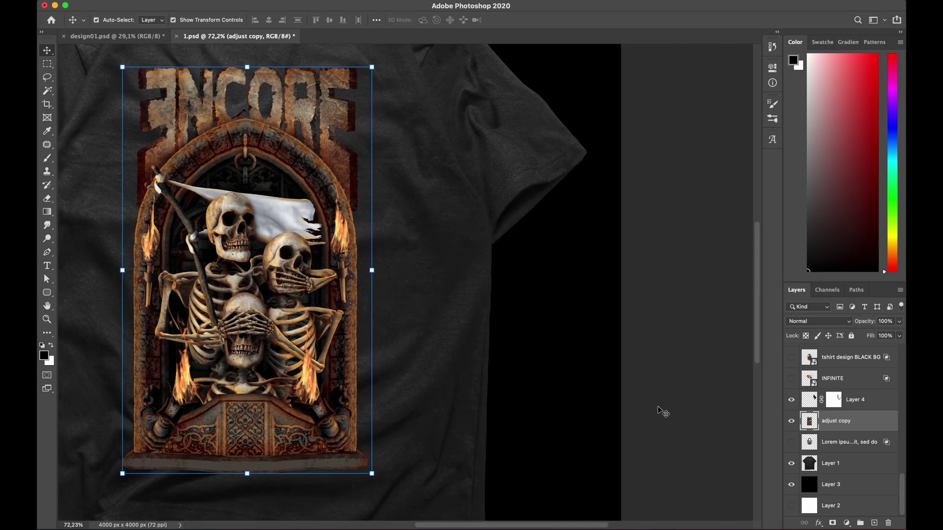
{"action": "left_click", "coordinate": [818, 526]}
{"action": "left_click", "coordinate": [837, 386]}
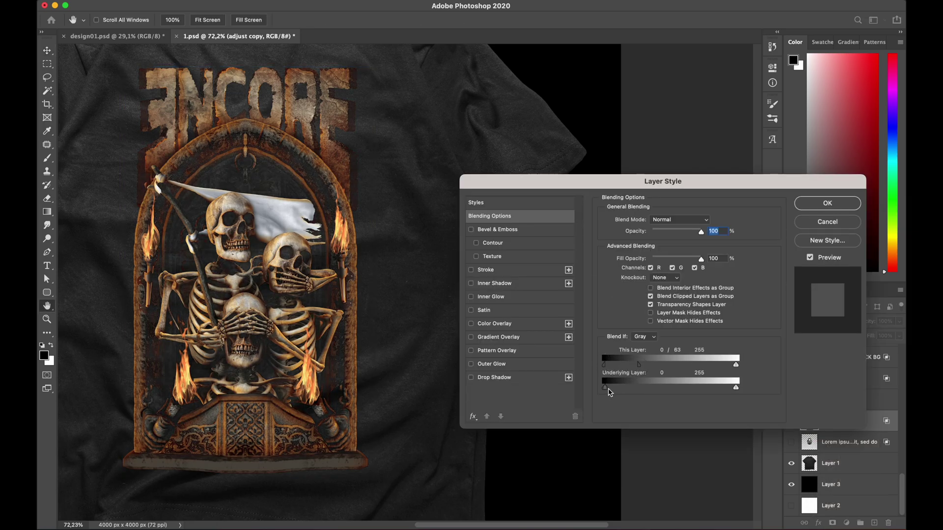
{"action": "left_click_drag", "start_coordinate": [609, 392], "coordinate": [635, 390]}
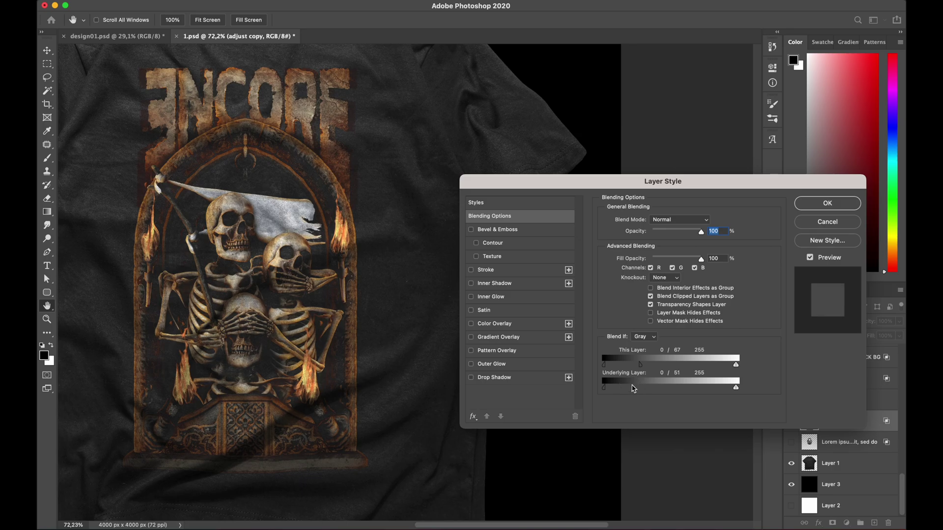
{"action": "left_click", "coordinate": [812, 206]}
- Set adjust copy's blend mode to Lighten and scale the artwork down slightly around its centre
{"action": "left_click", "coordinate": [818, 322]}
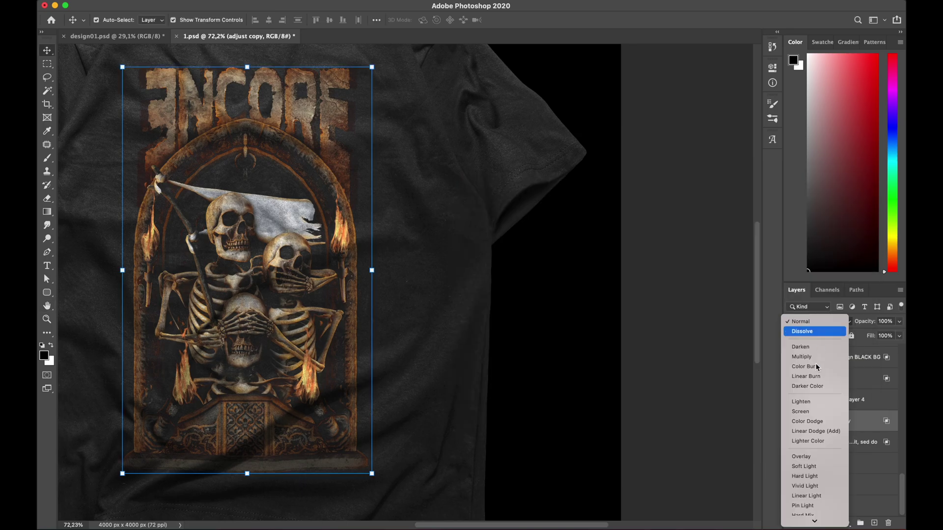
{"action": "left_click", "coordinate": [811, 402]}
{"action": "key", "text": "super+0"}
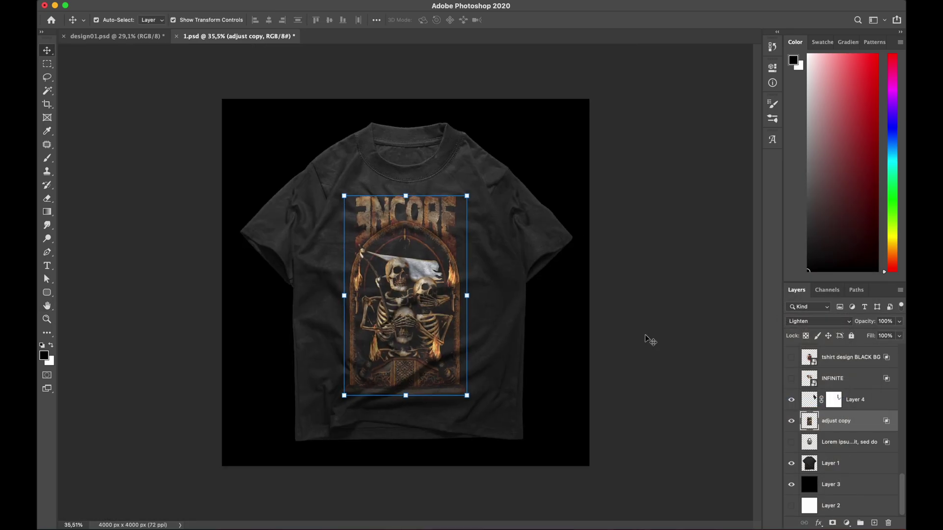
{"action": "left_click_drag", "start_coordinate": [466, 197], "coordinate": [461, 204]}
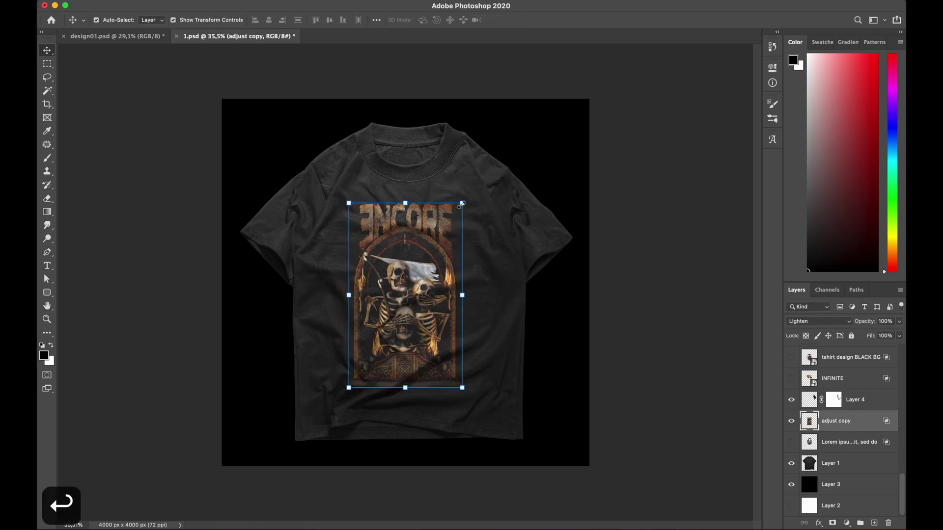
{"action": "key", "text": "Return"}
- Preview the finished shirt mockup in full-screen mode, examining the print up close and as a whole
{"action": "key", "text": "super+plus"}
{"action": "scroll", "coordinate": [416, 308], "scroll_direction": "up", "scroll_amount": 3}
{"action": "scroll", "coordinate": [415, 308], "scroll_direction": "down", "scroll_amount": 5}
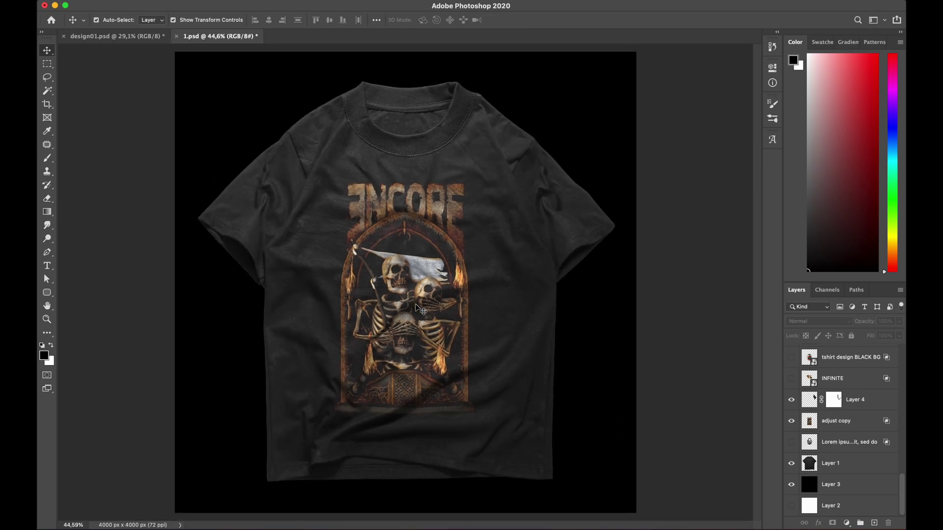
{"action": "key", "text": "f"}
{"action": "key", "text": "f"}
{"action": "key", "text": "super+plus"}
{"action": "key", "text": "super+plus"}
{"action": "key", "text": "super+plus"}
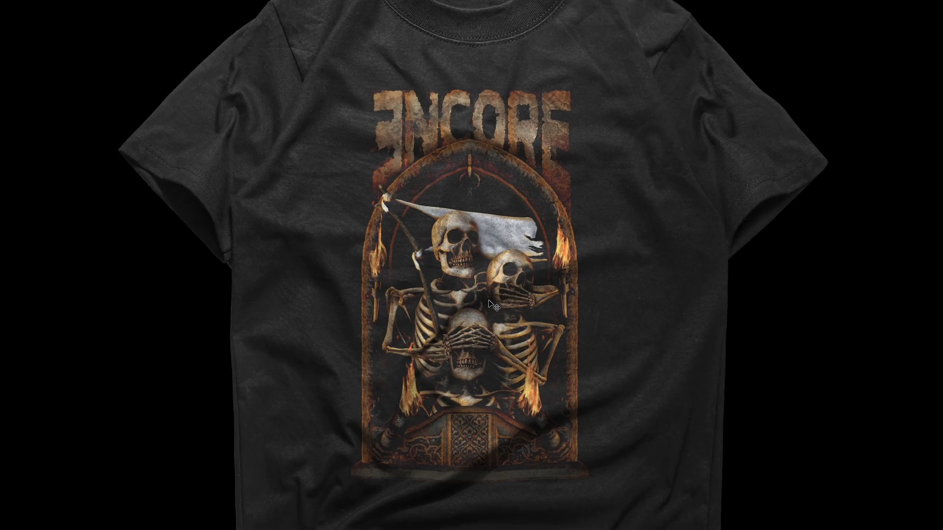
{"action": "key", "text": "super+minus"}
{"action": "key", "text": "super+minus"}
{"action": "key", "text": "super+minus"}
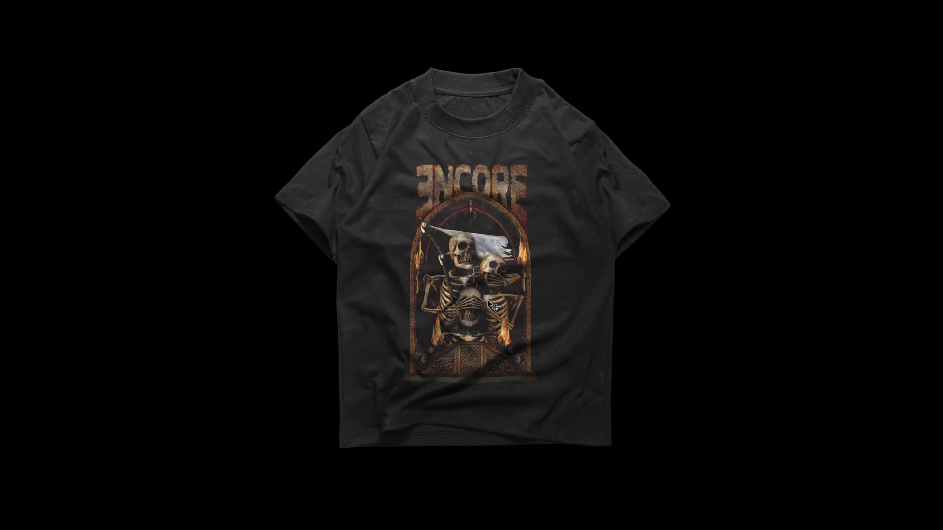